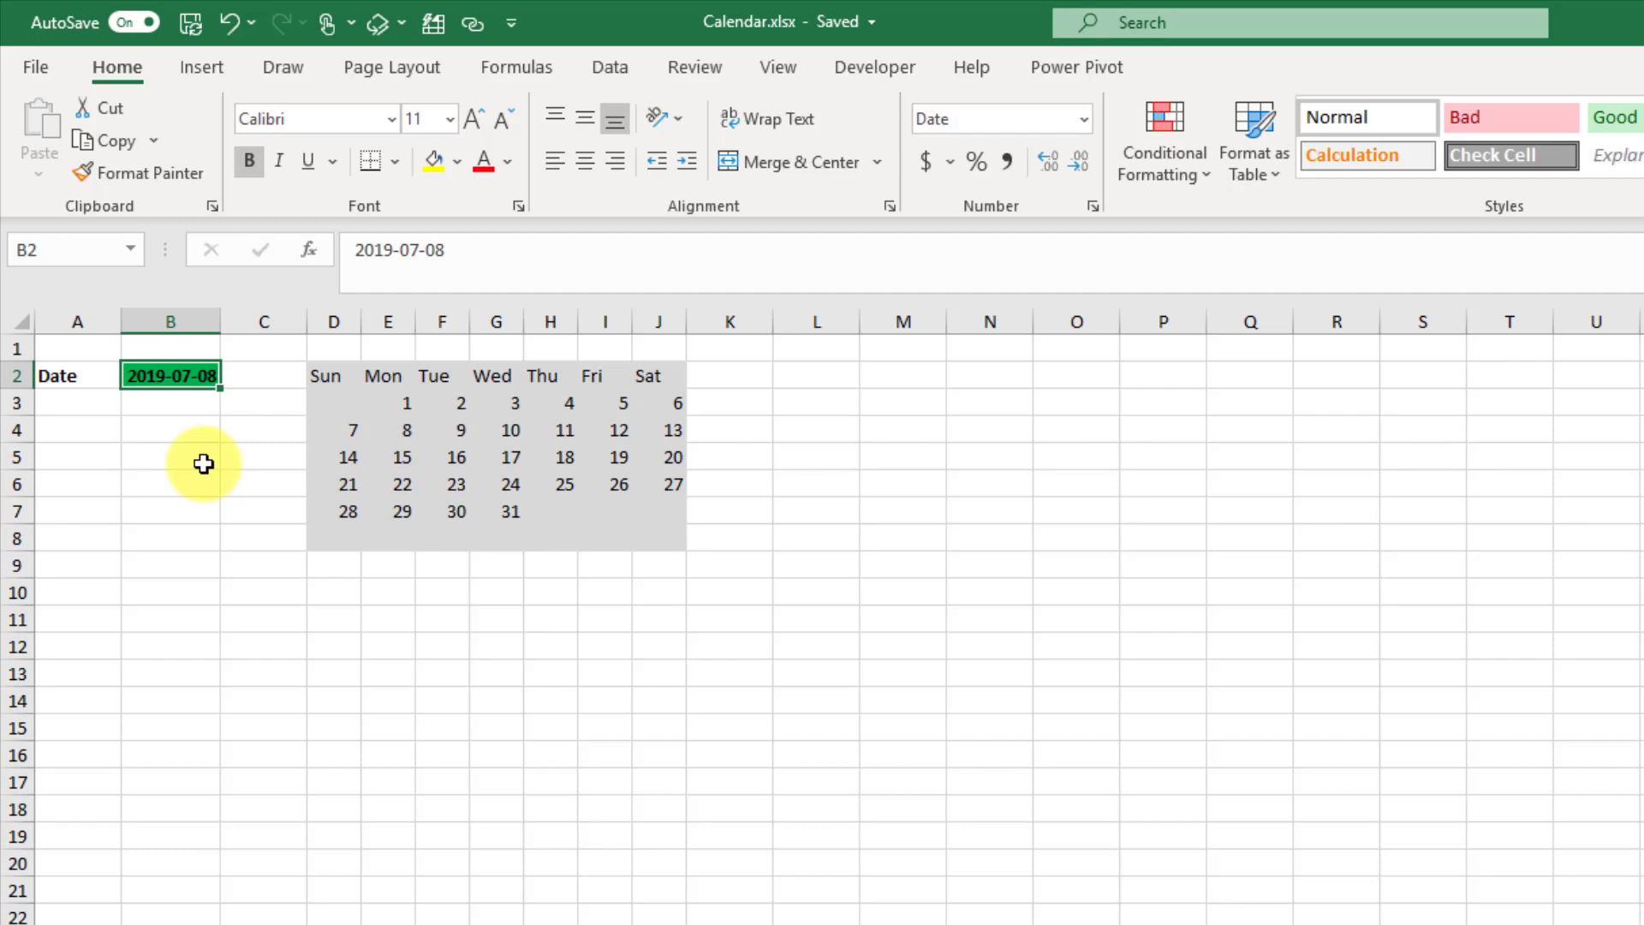
# Examine the calendar formula in D2, its spilled range through J8, the date in B2, and the month's first and last days
pyautogui.click(330, 374)
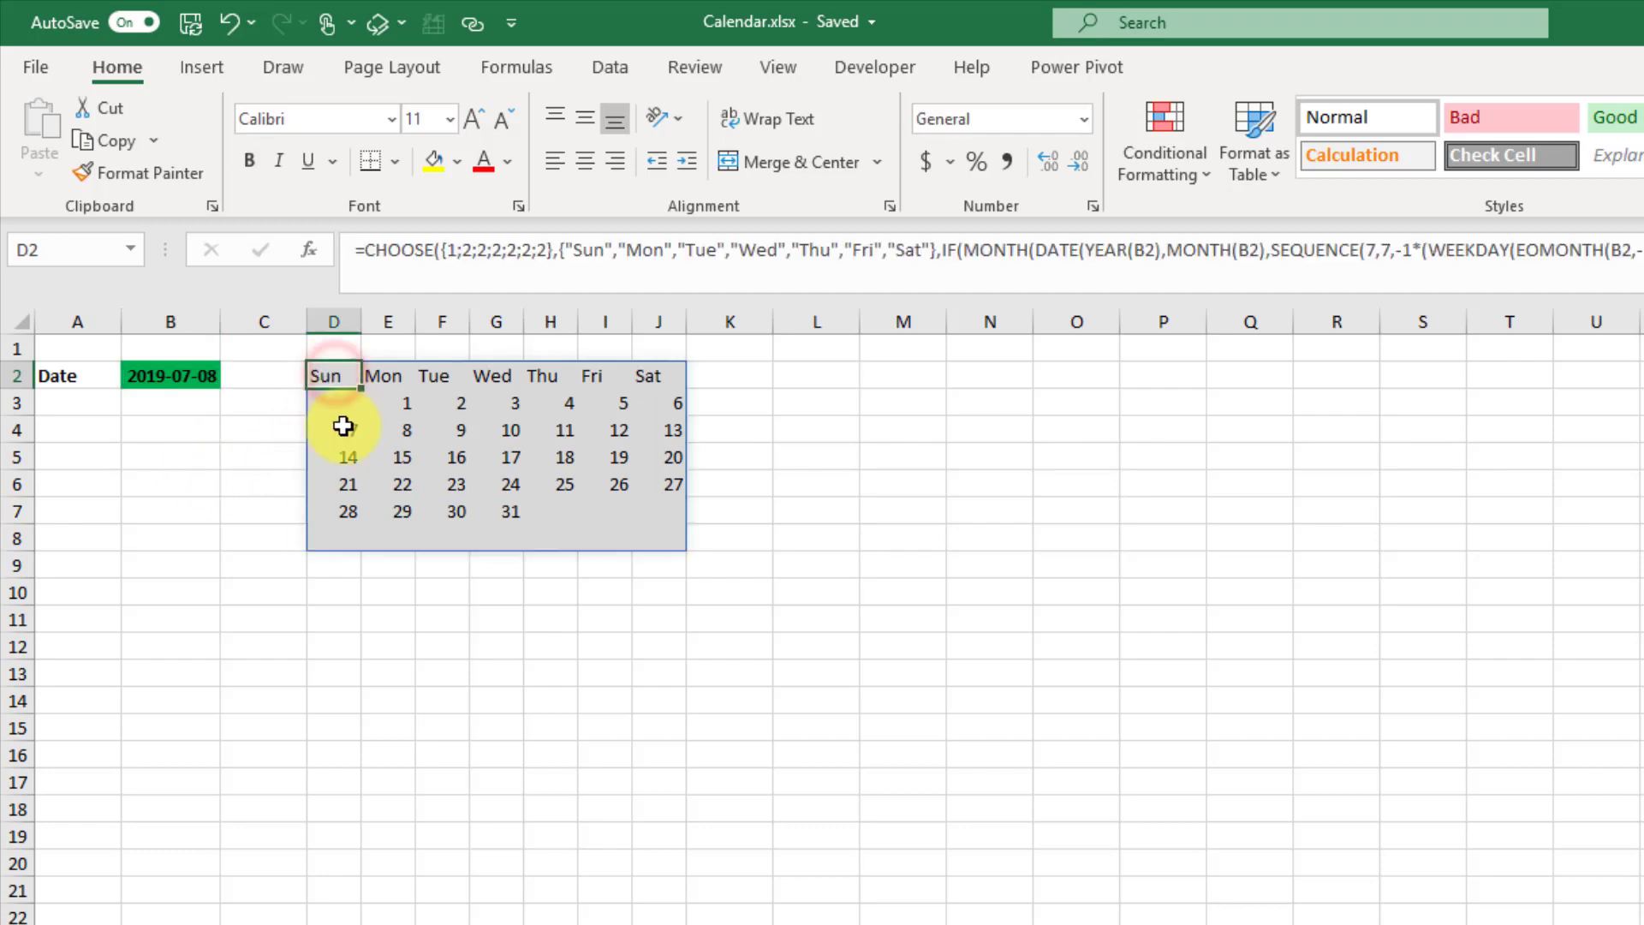
pyautogui.press('F2')
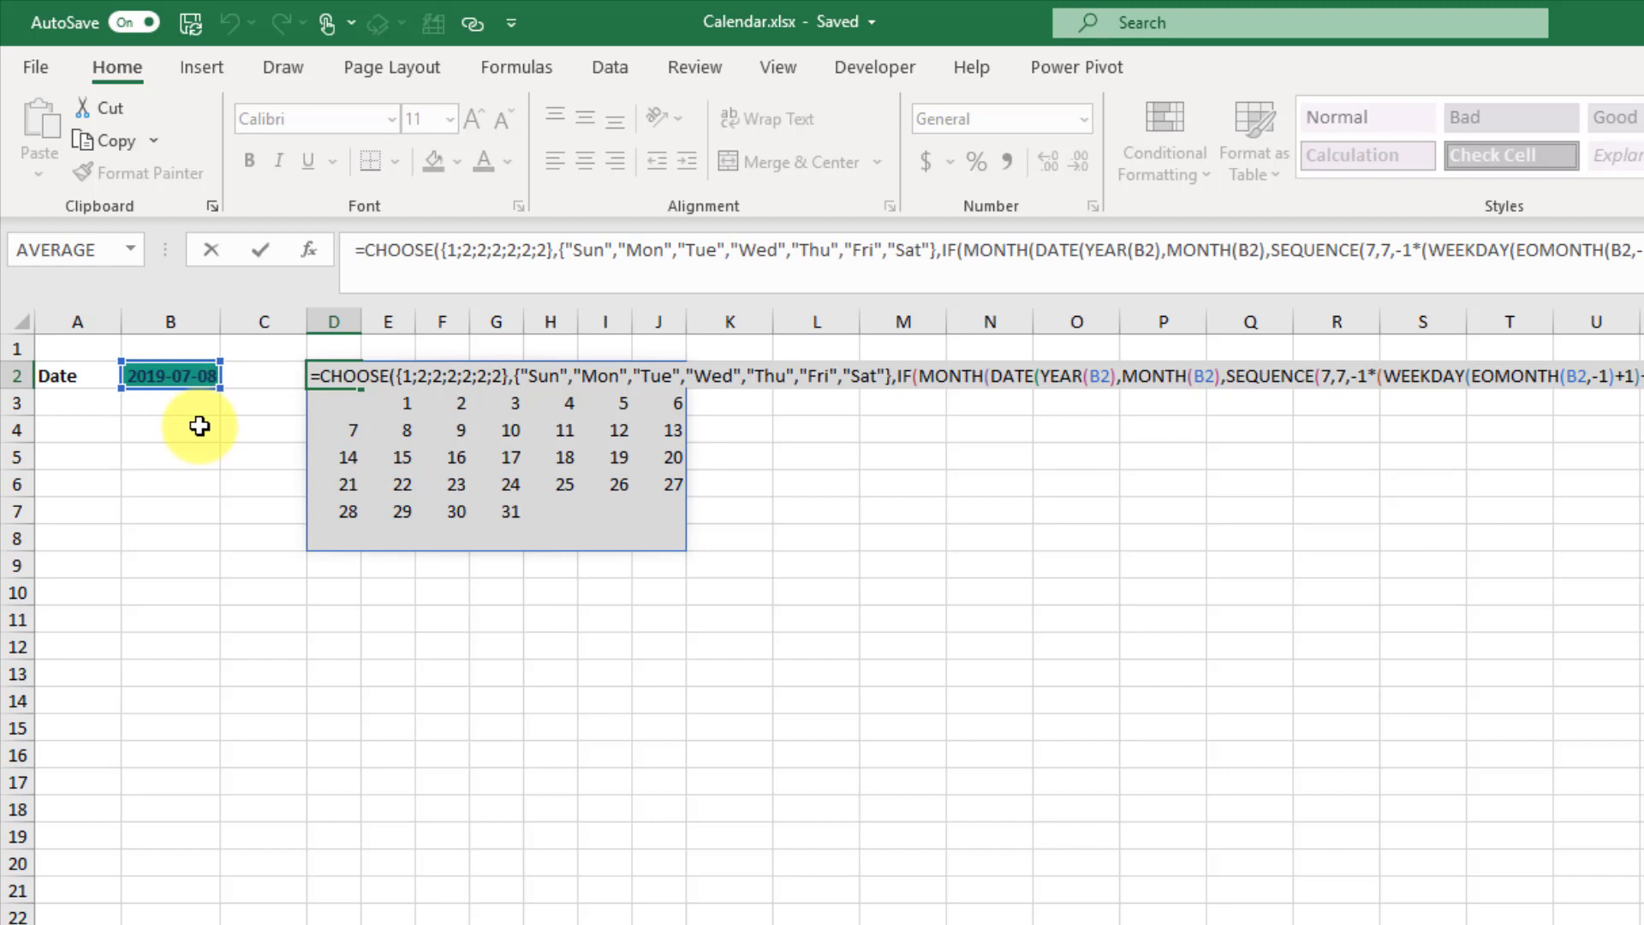
pyautogui.press('Return')
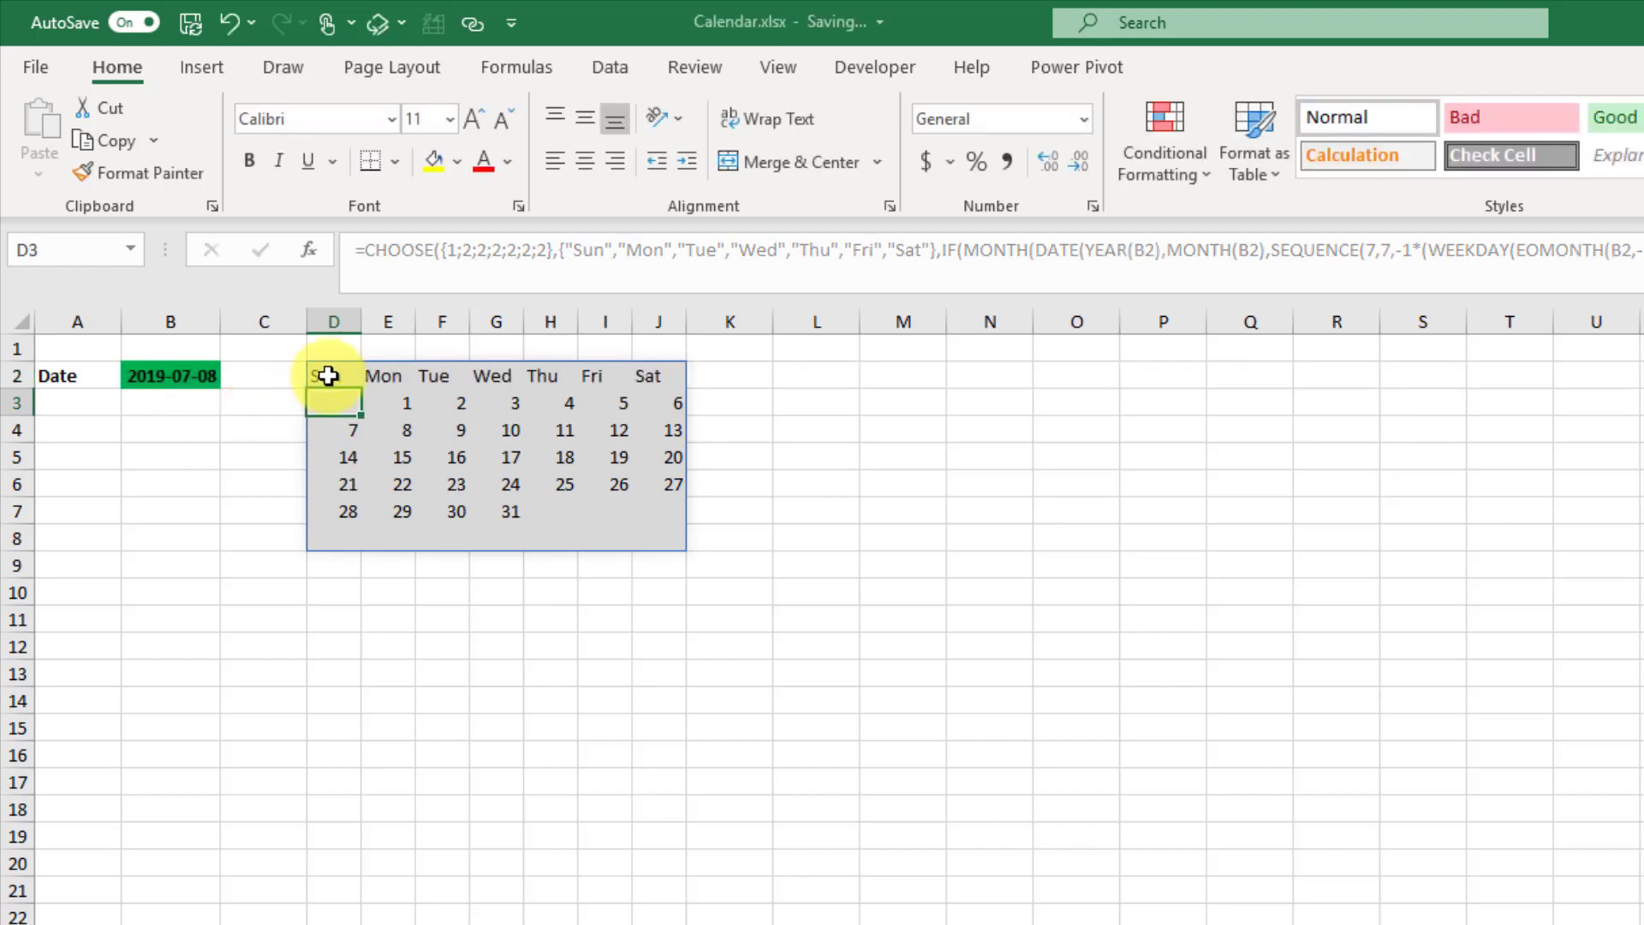
pyautogui.click(328, 373)
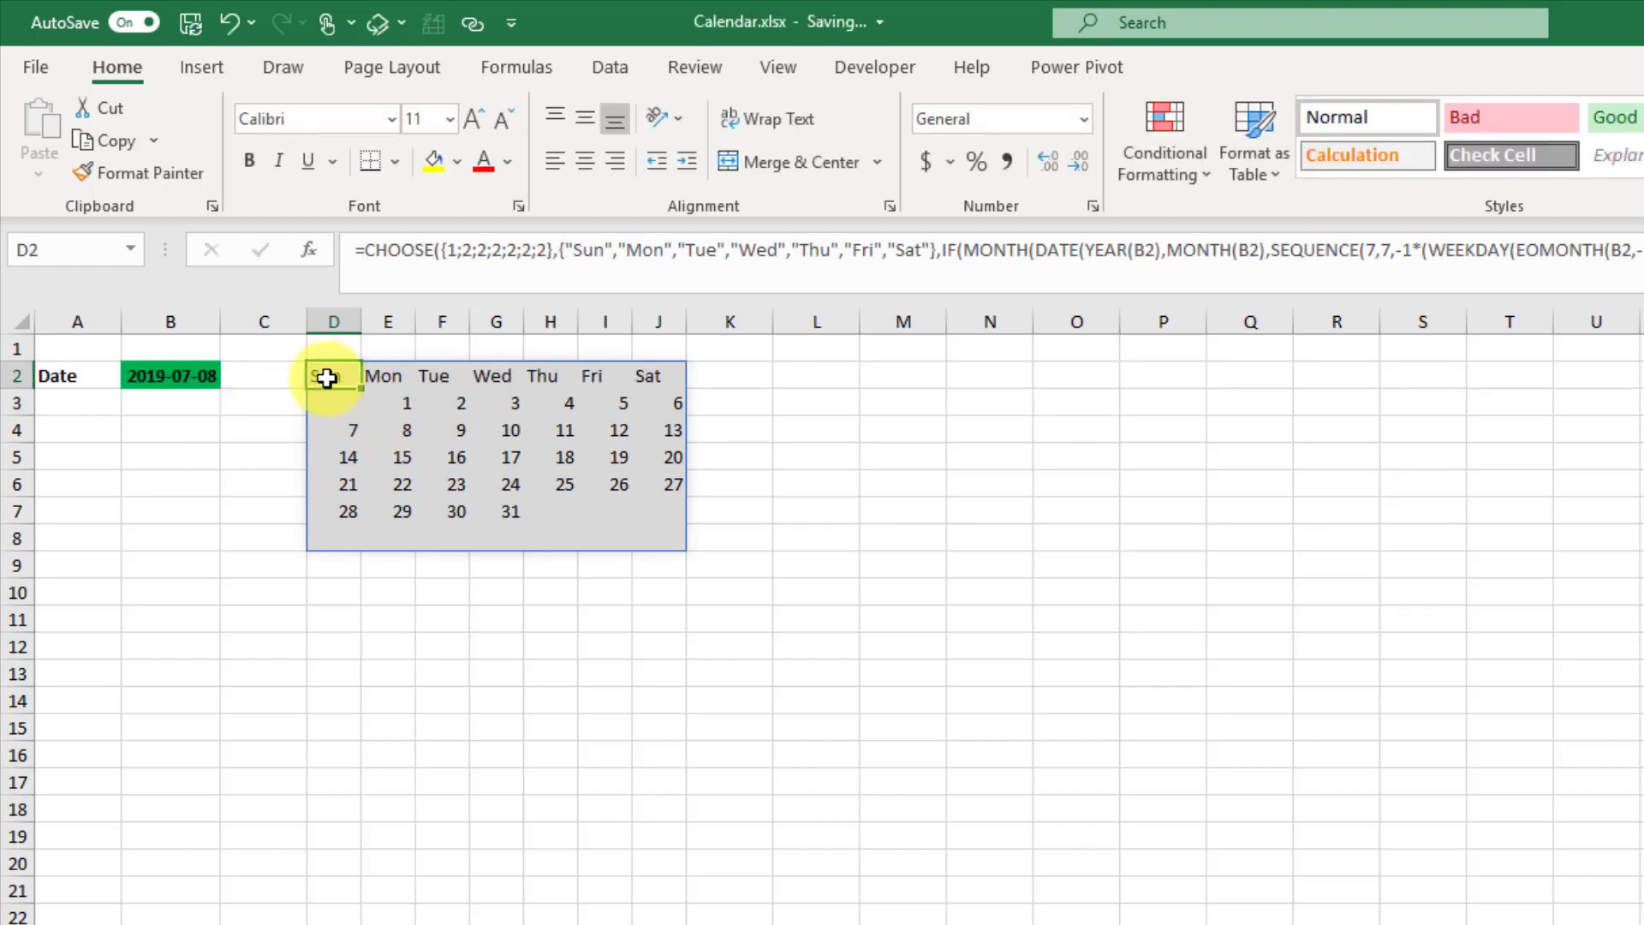
pyautogui.moveTo(328, 377); pyautogui.dragTo(655, 539)
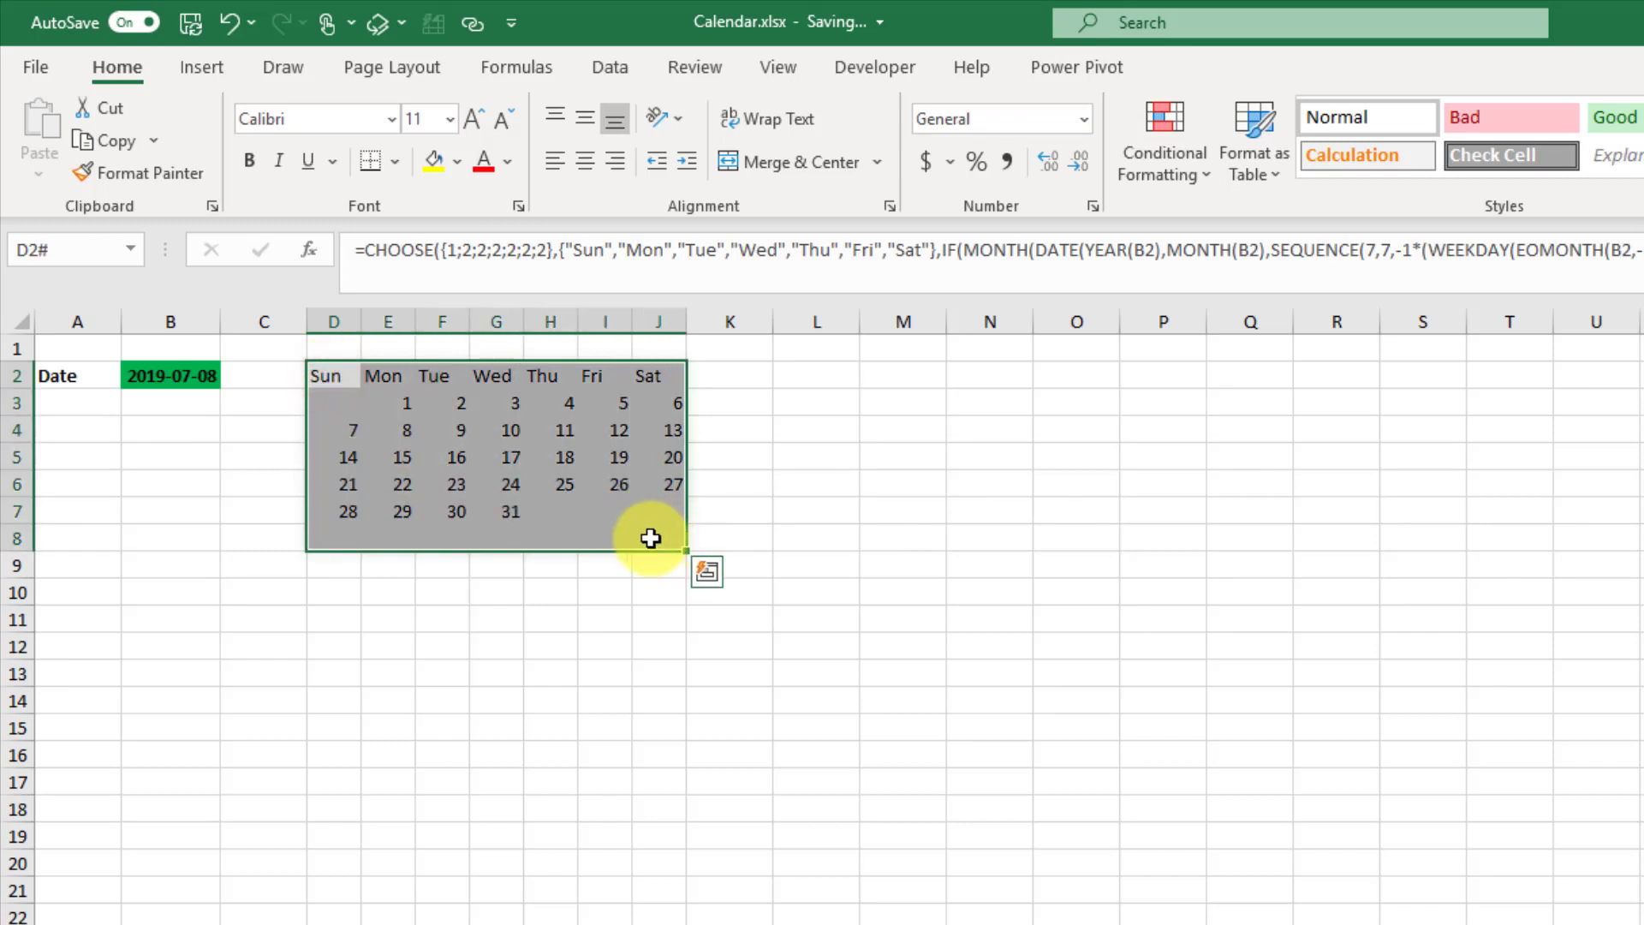
pyautogui.click(174, 377)
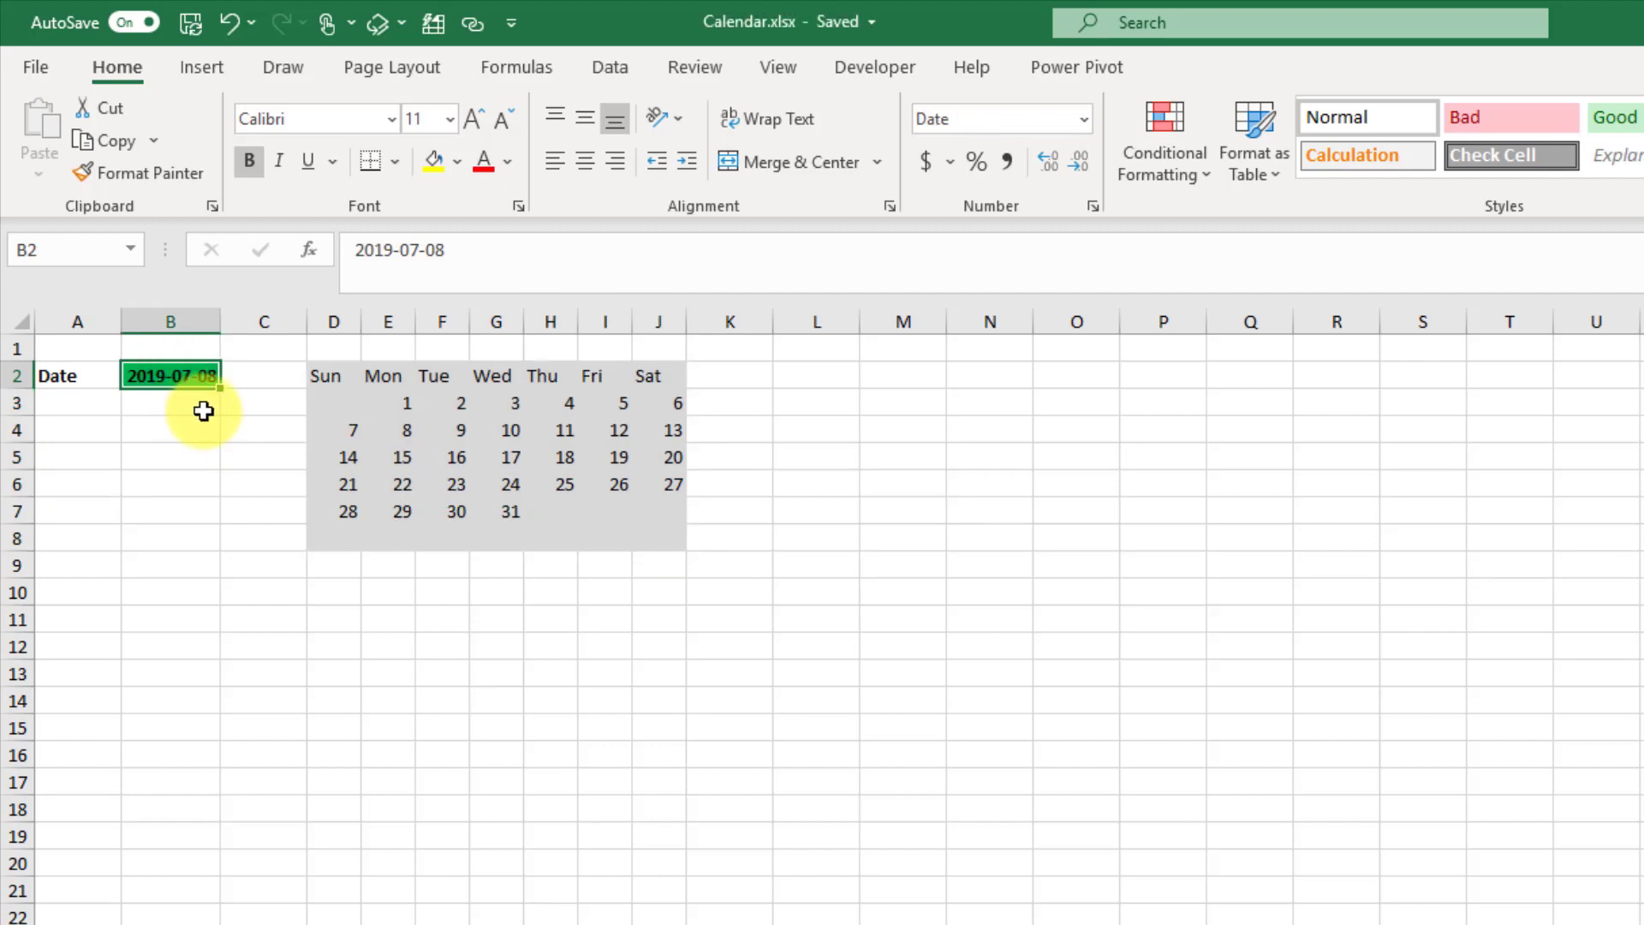
pyautogui.click(398, 408)
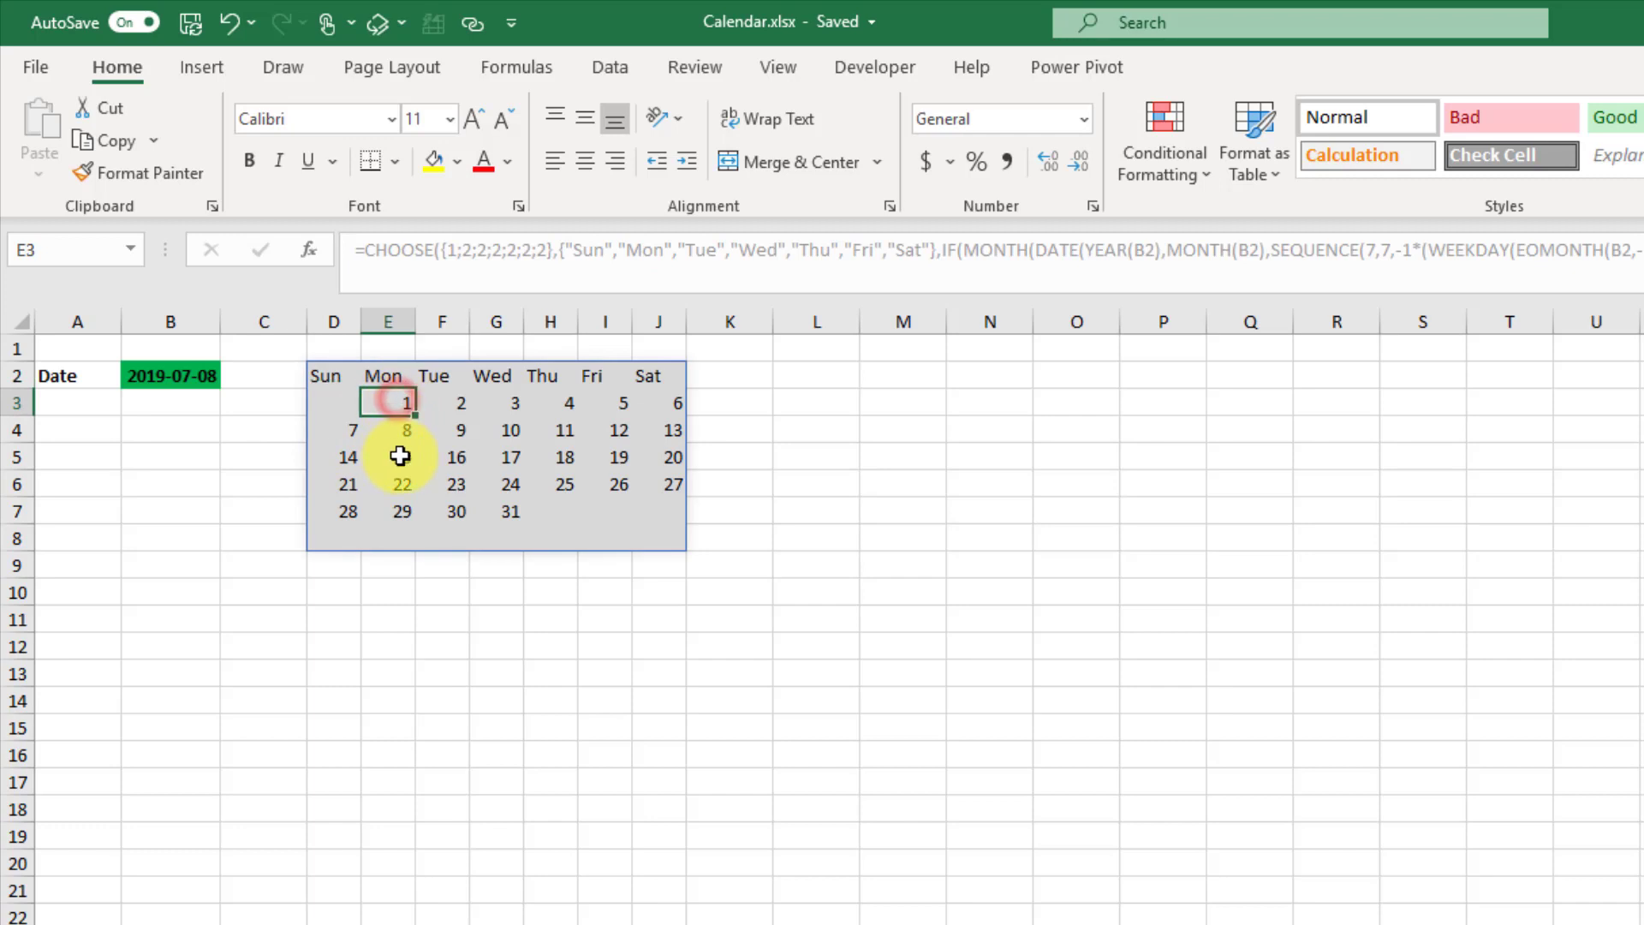
pyautogui.click(510, 512)
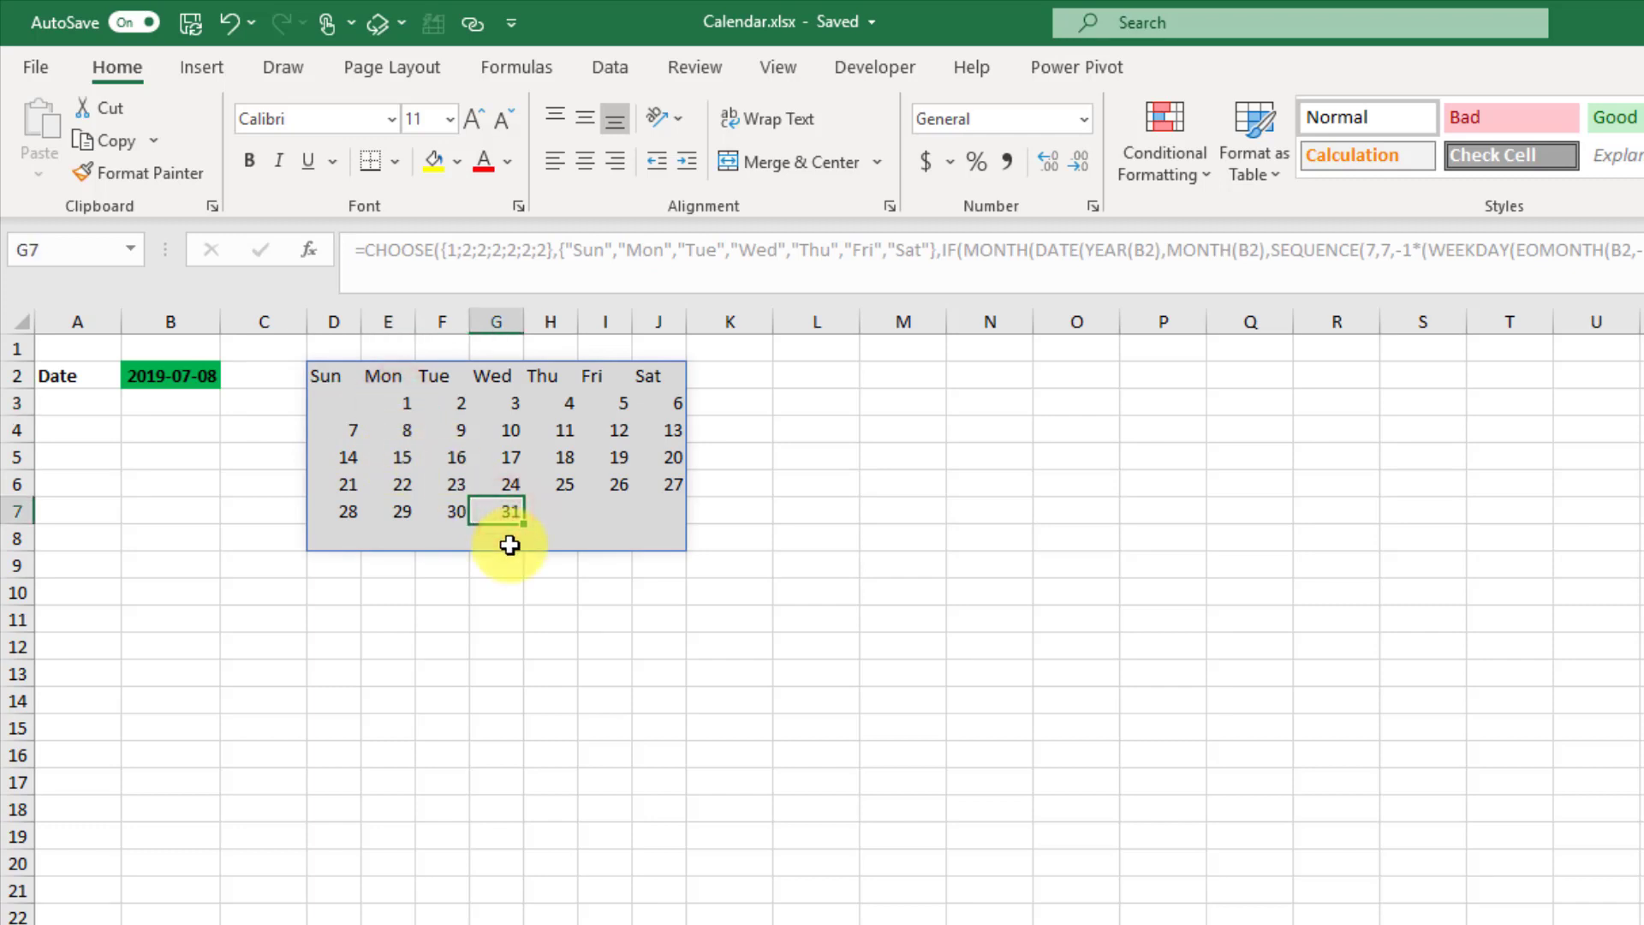
# Set the date in B2 to 2019-08-08 and check the first and last days of the calendar
pyautogui.click(172, 377)
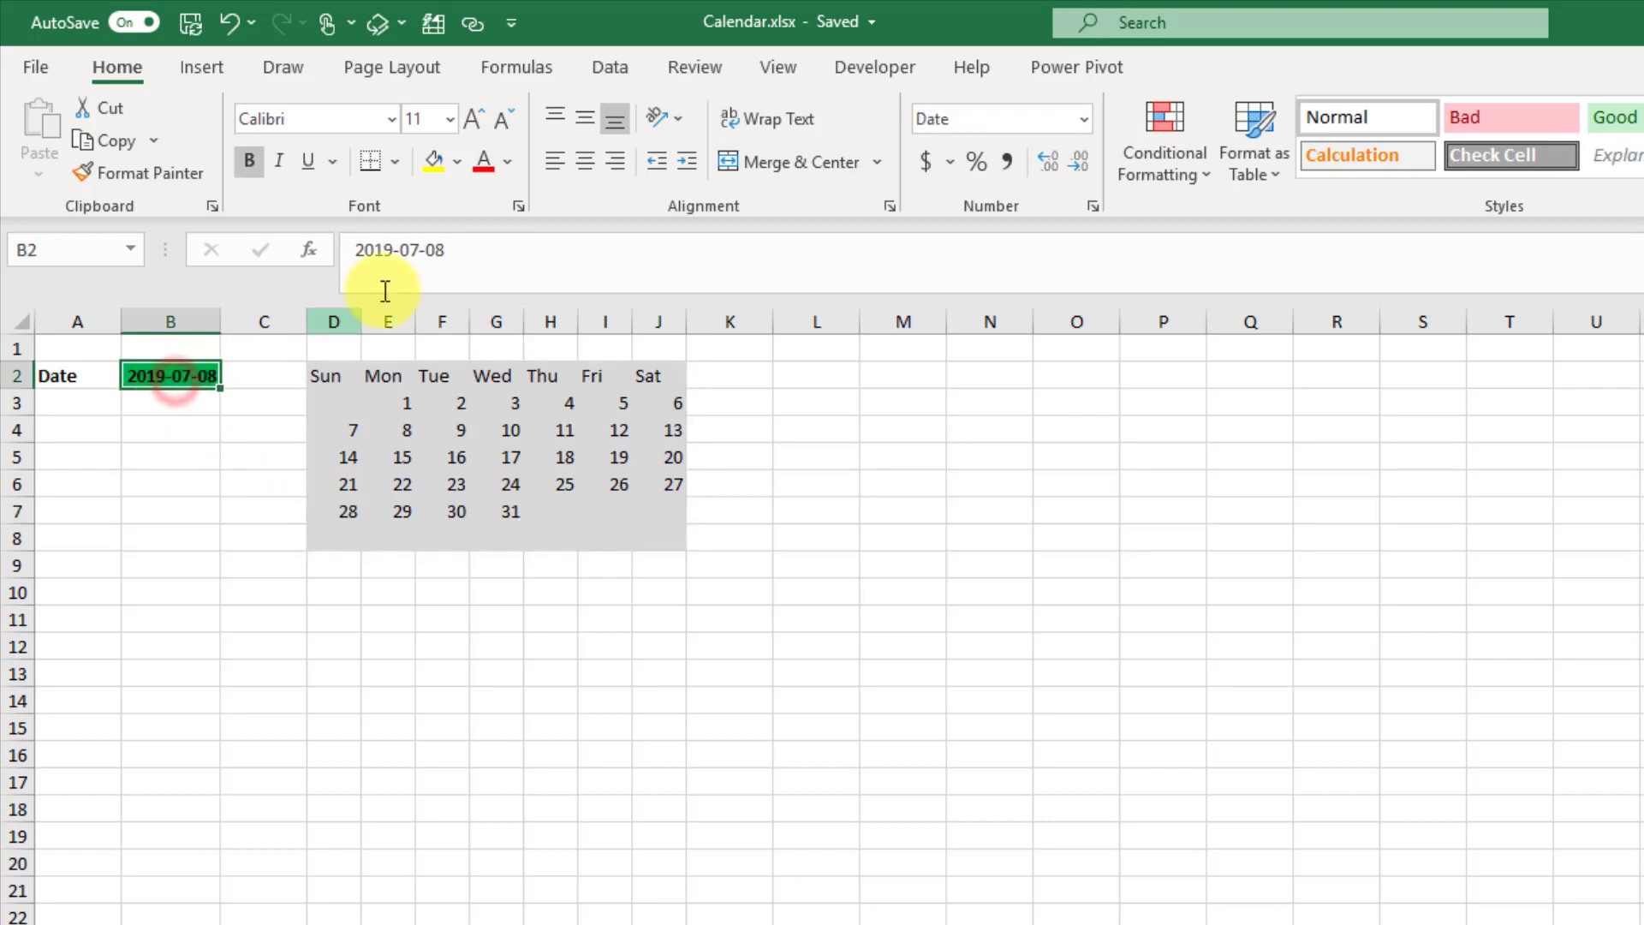
pyautogui.click(400, 249)
pyautogui.doubleClick(409, 251)
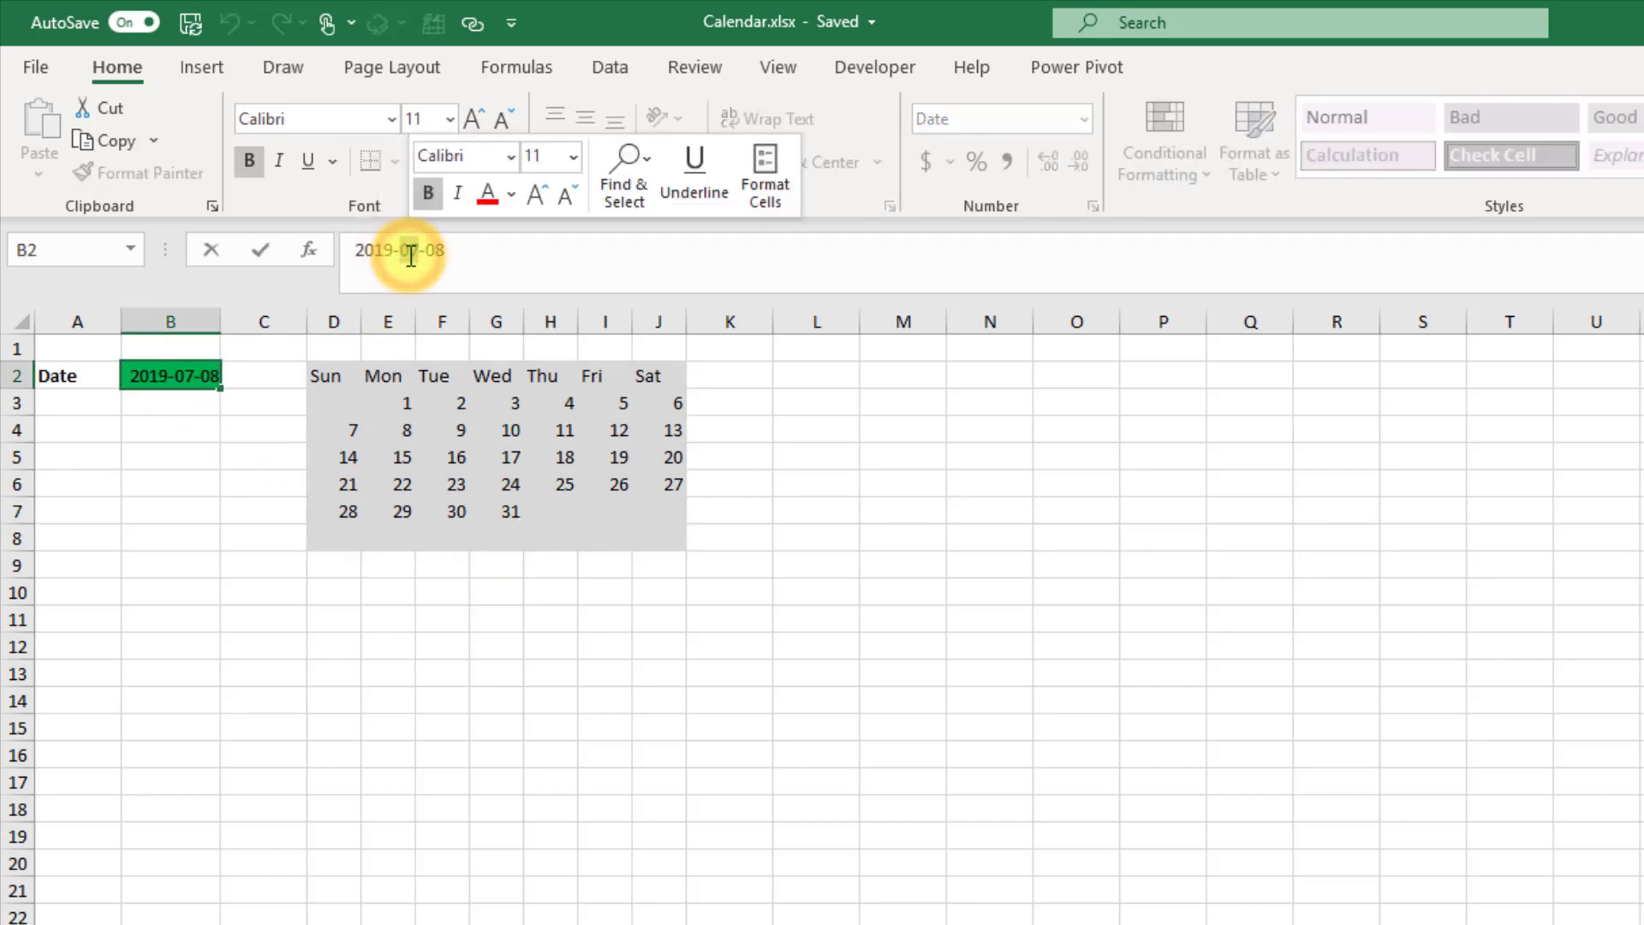
pyautogui.write('08')
pyautogui.press('Return')
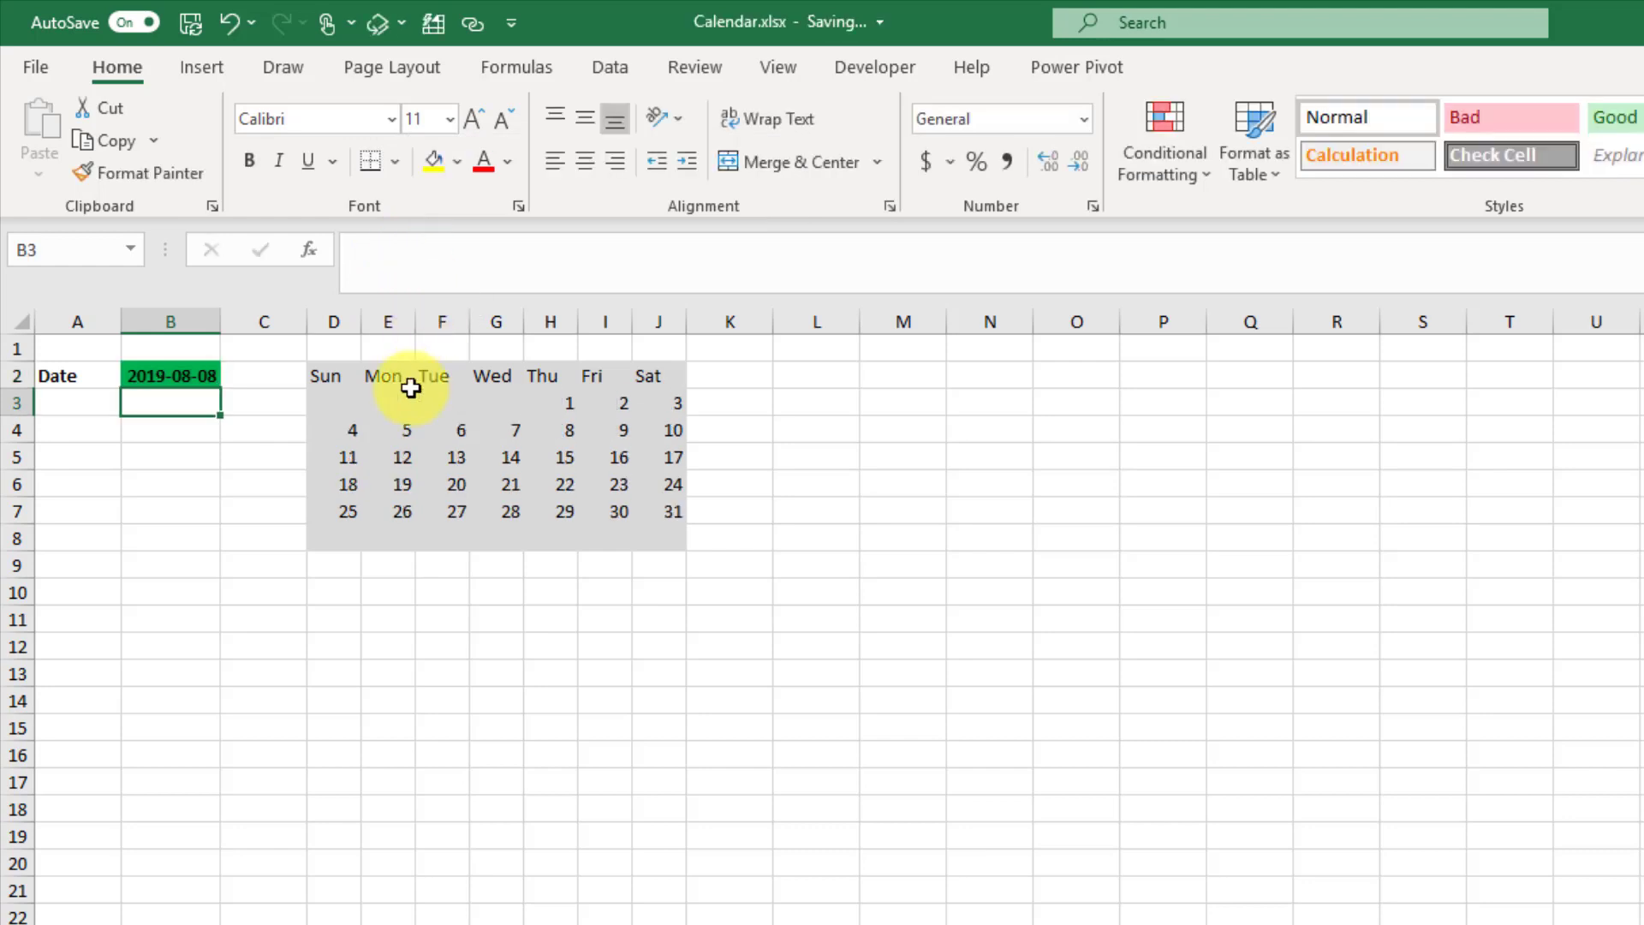
pyautogui.click(552, 402)
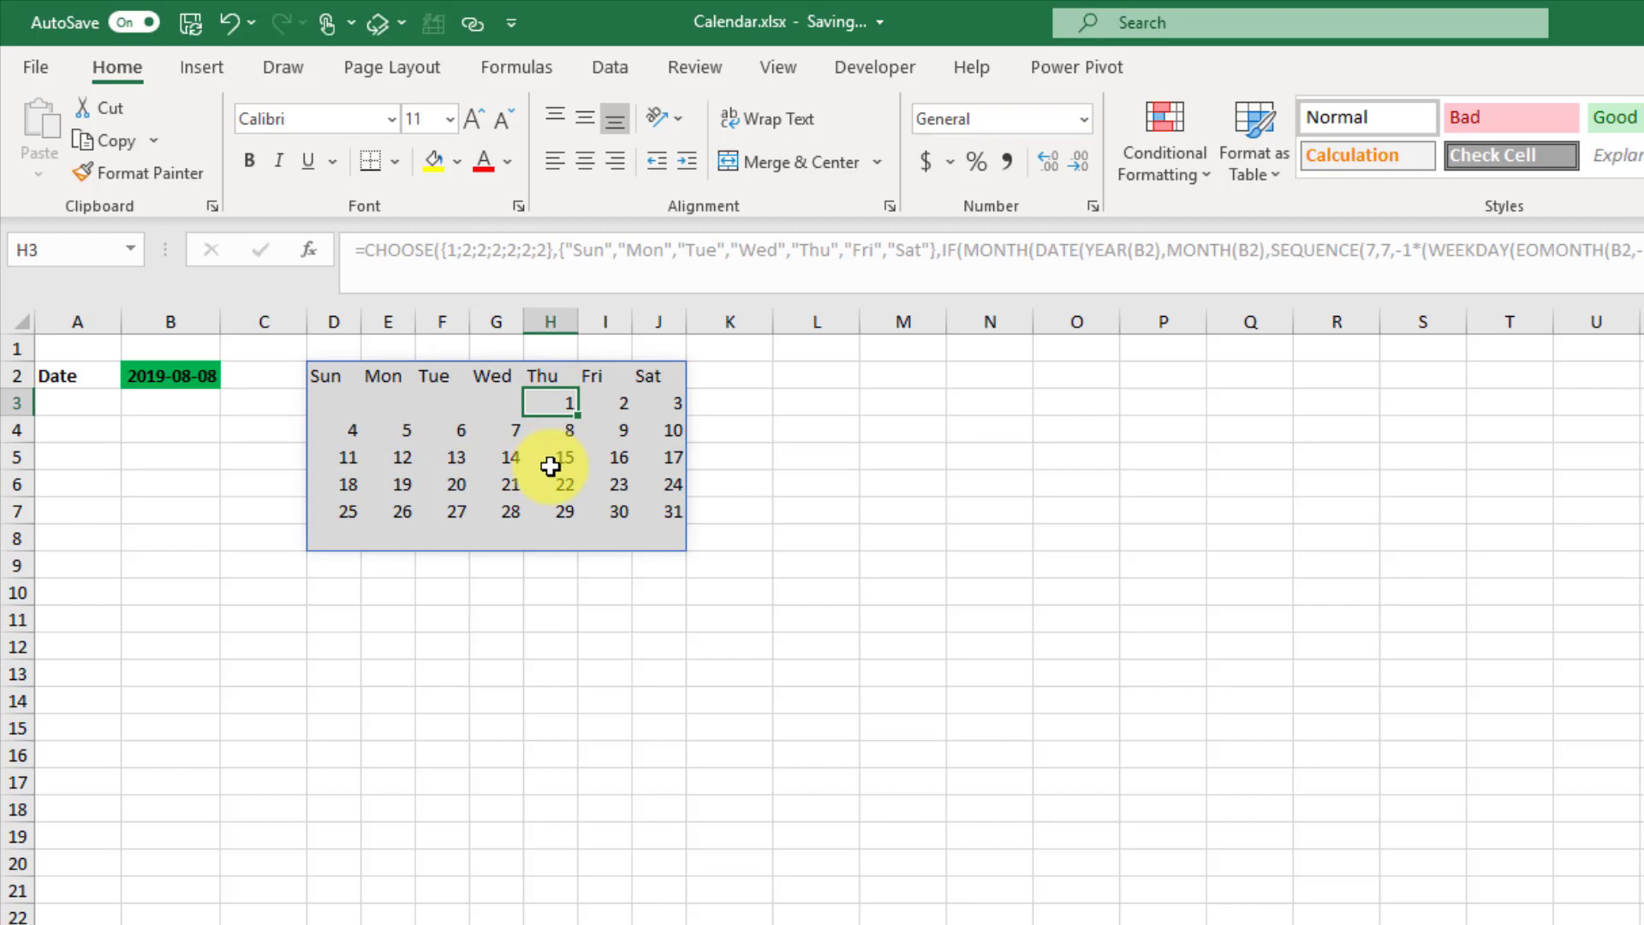
pyautogui.click(660, 512)
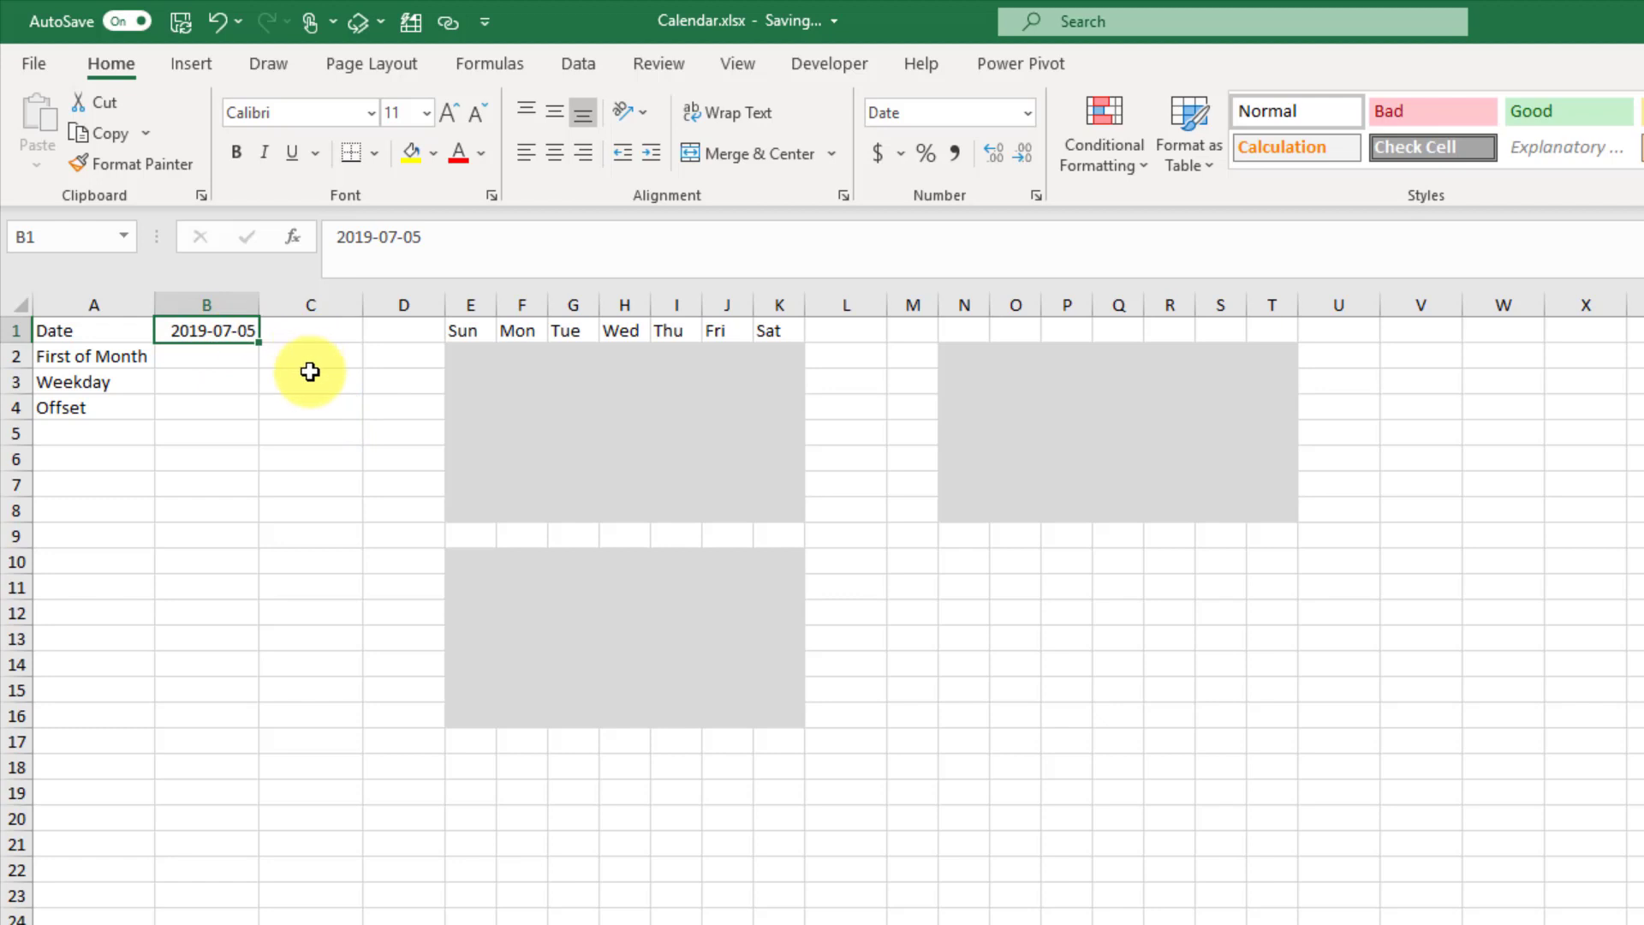
# Enter =EOMONTH(B1,-1) as the First of Month formula in B2
pyautogui.click(231, 367)
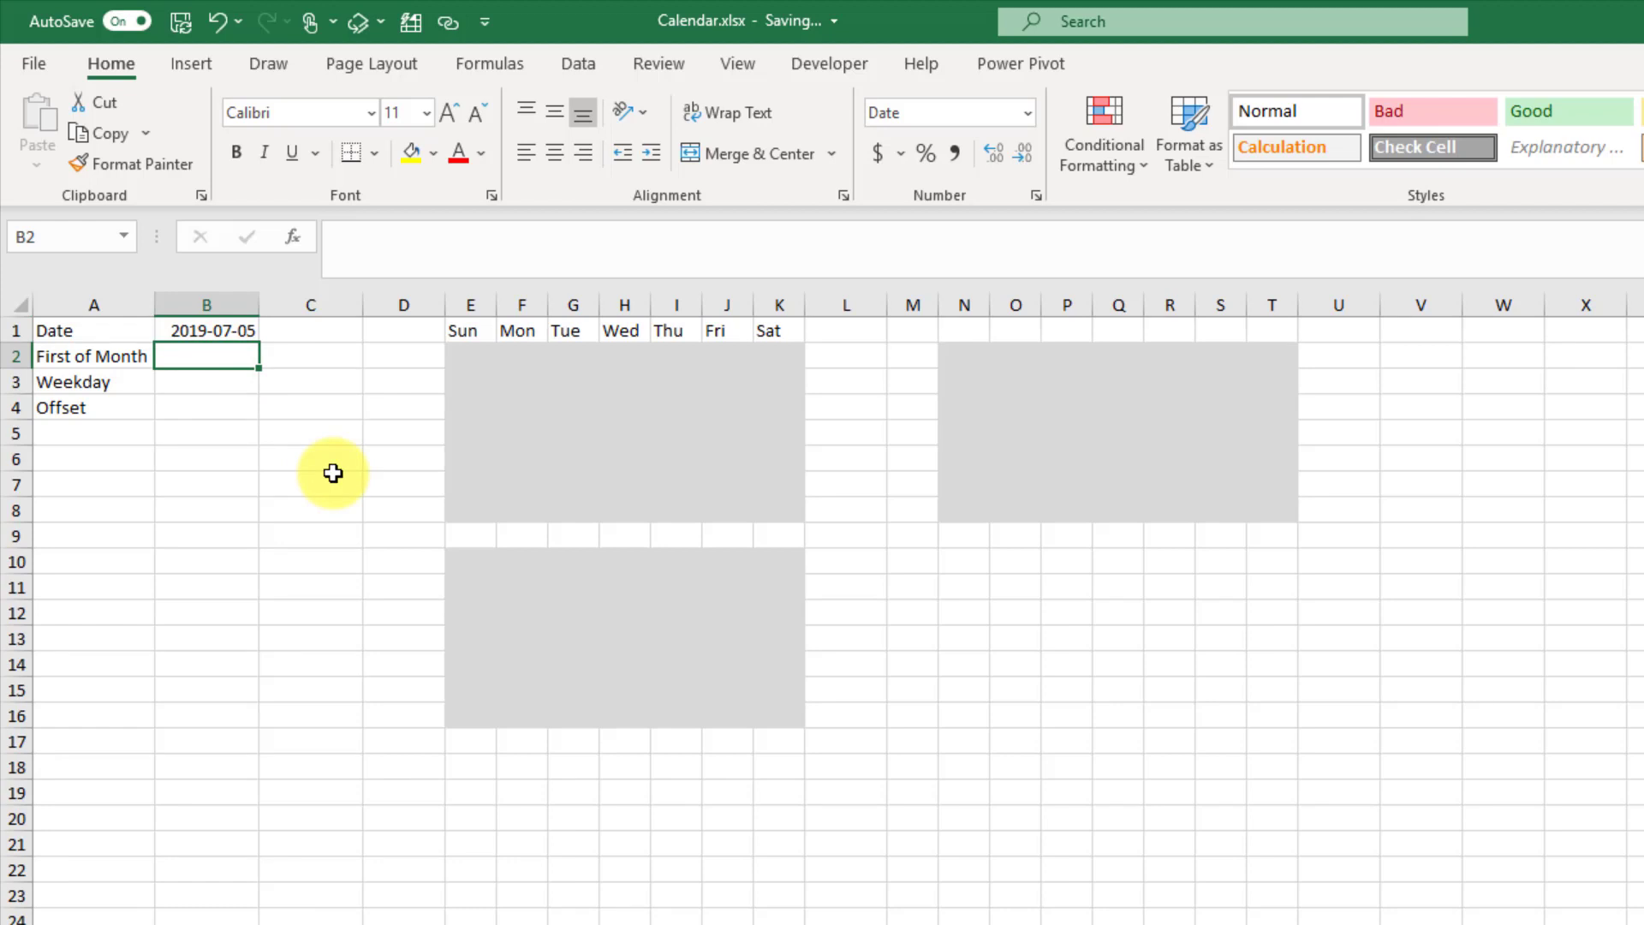
pyautogui.write('=eo')
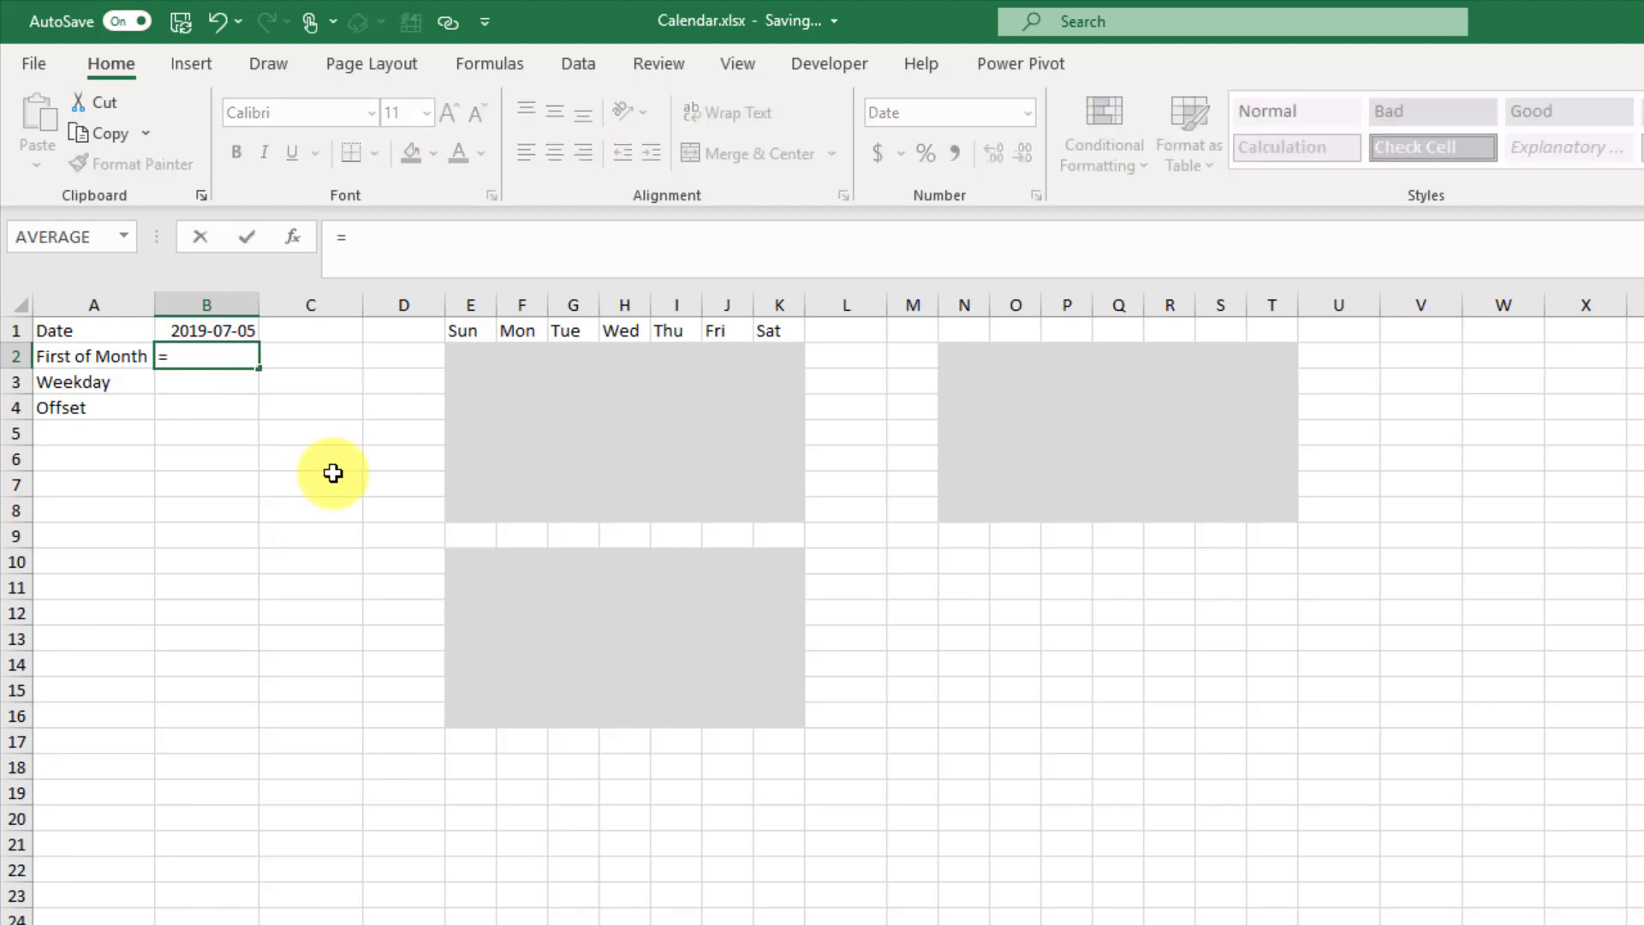
pyautogui.press('Tab')
pyautogui.press('Up')
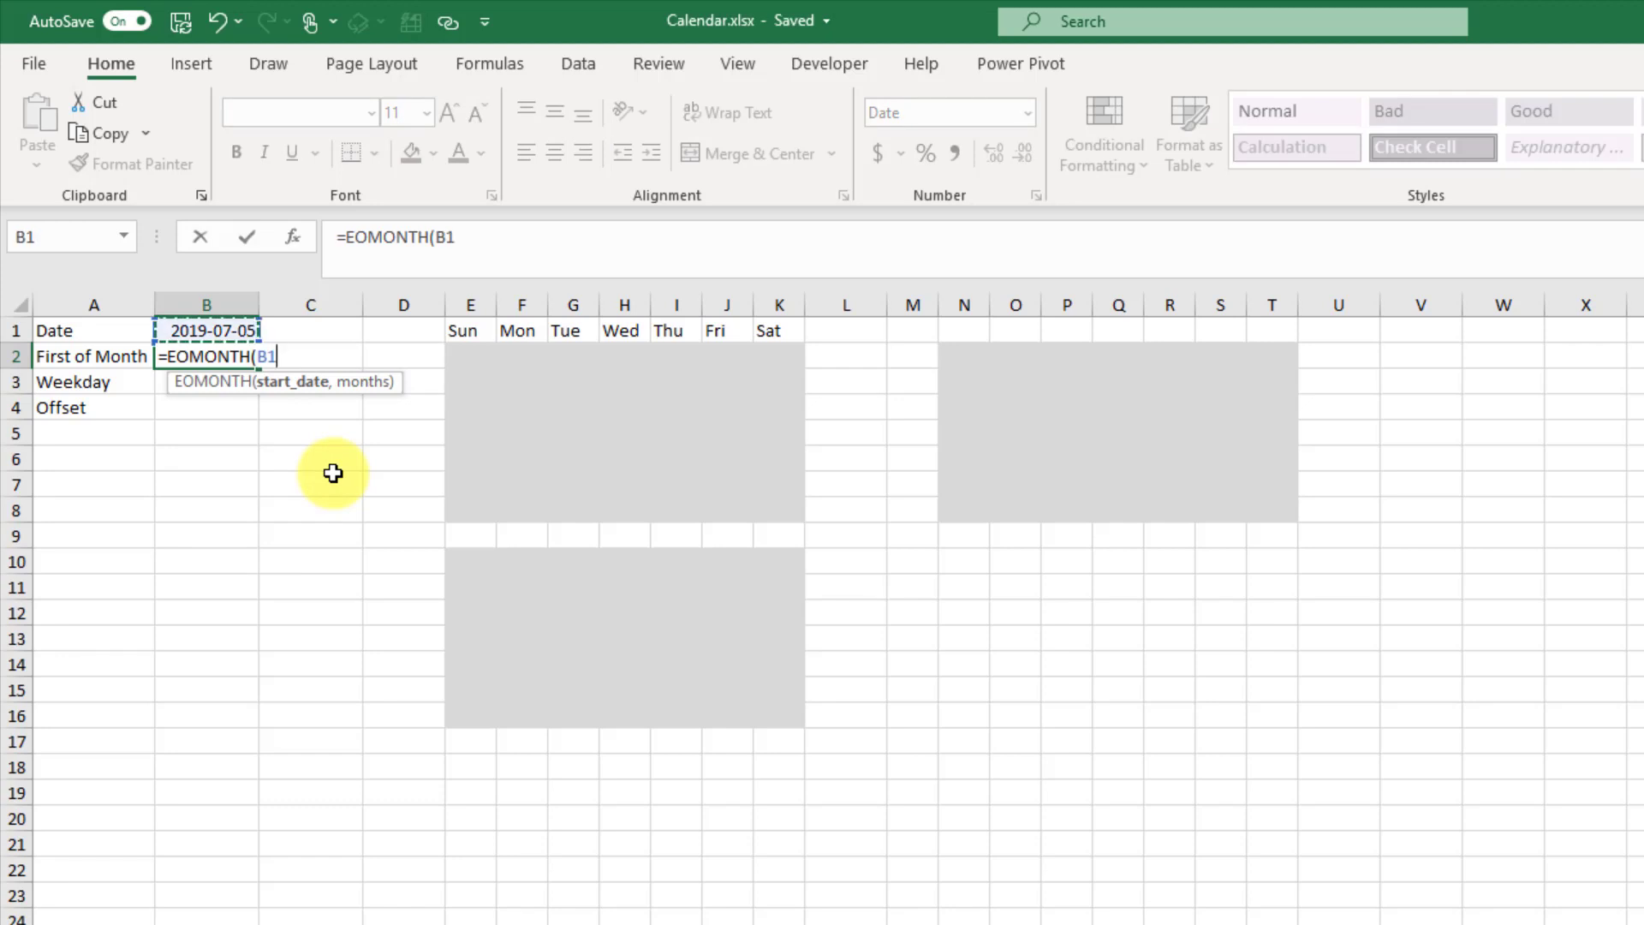
pyautogui.write(',')
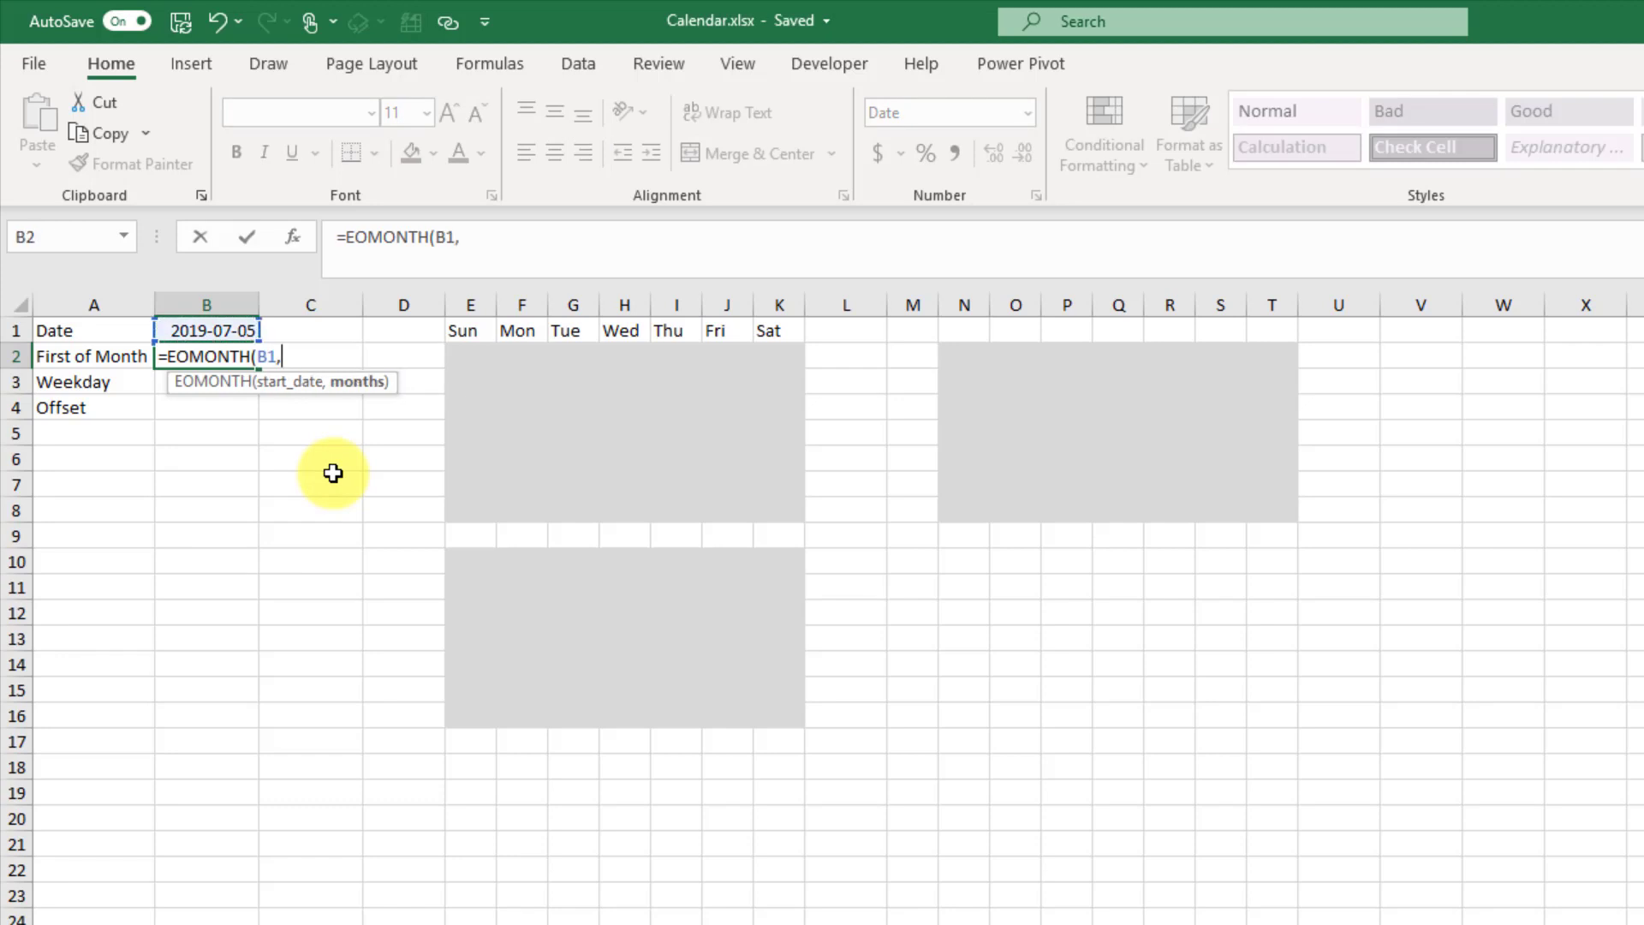
pyautogui.write('-1)')
pyautogui.press('Return')
pyautogui.press('Up')
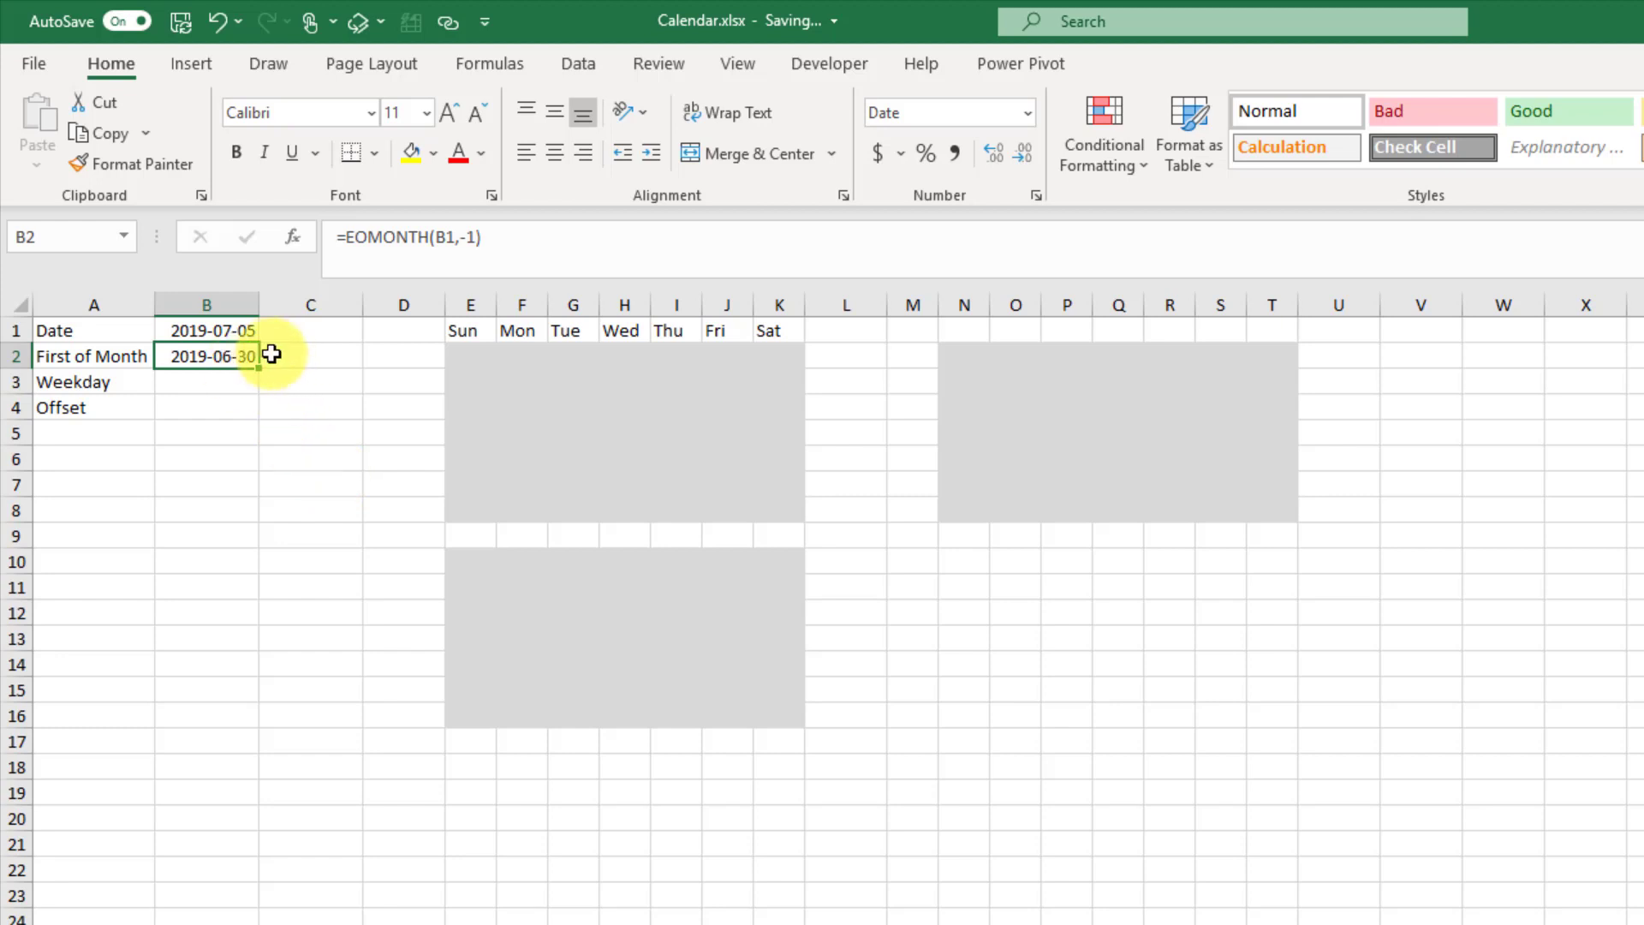
# Review the months argument of the First of Month formula against the date in B1, and extend the formula to =EOMONTH(B1,-1)+1
pyautogui.click(244, 323)
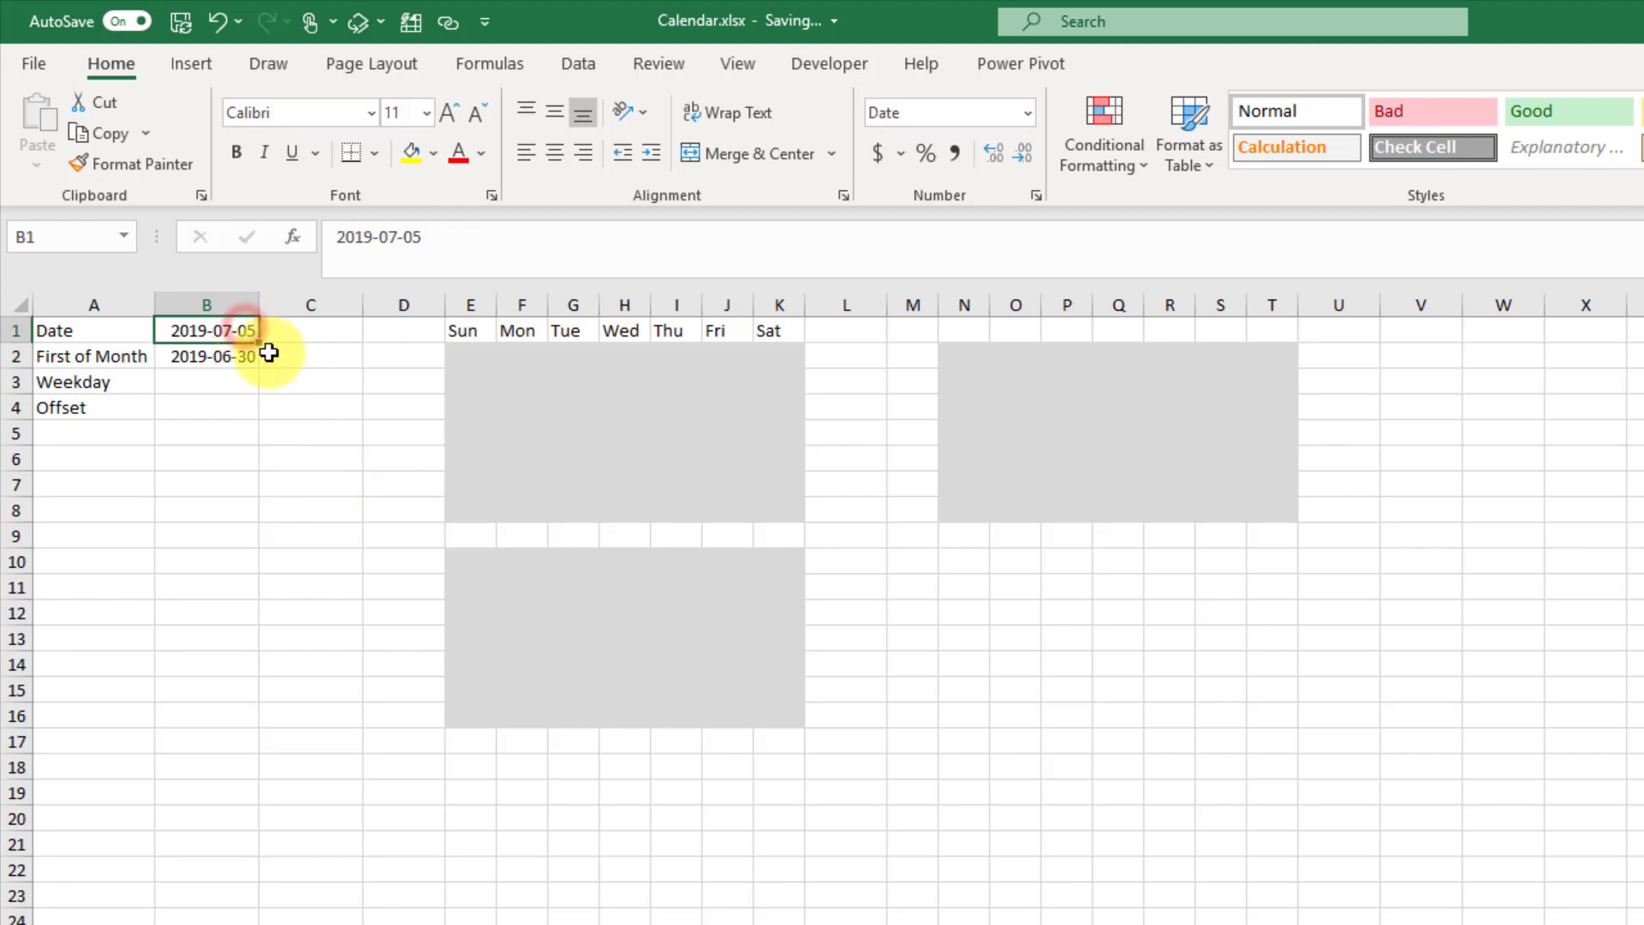
pyautogui.click(230, 357)
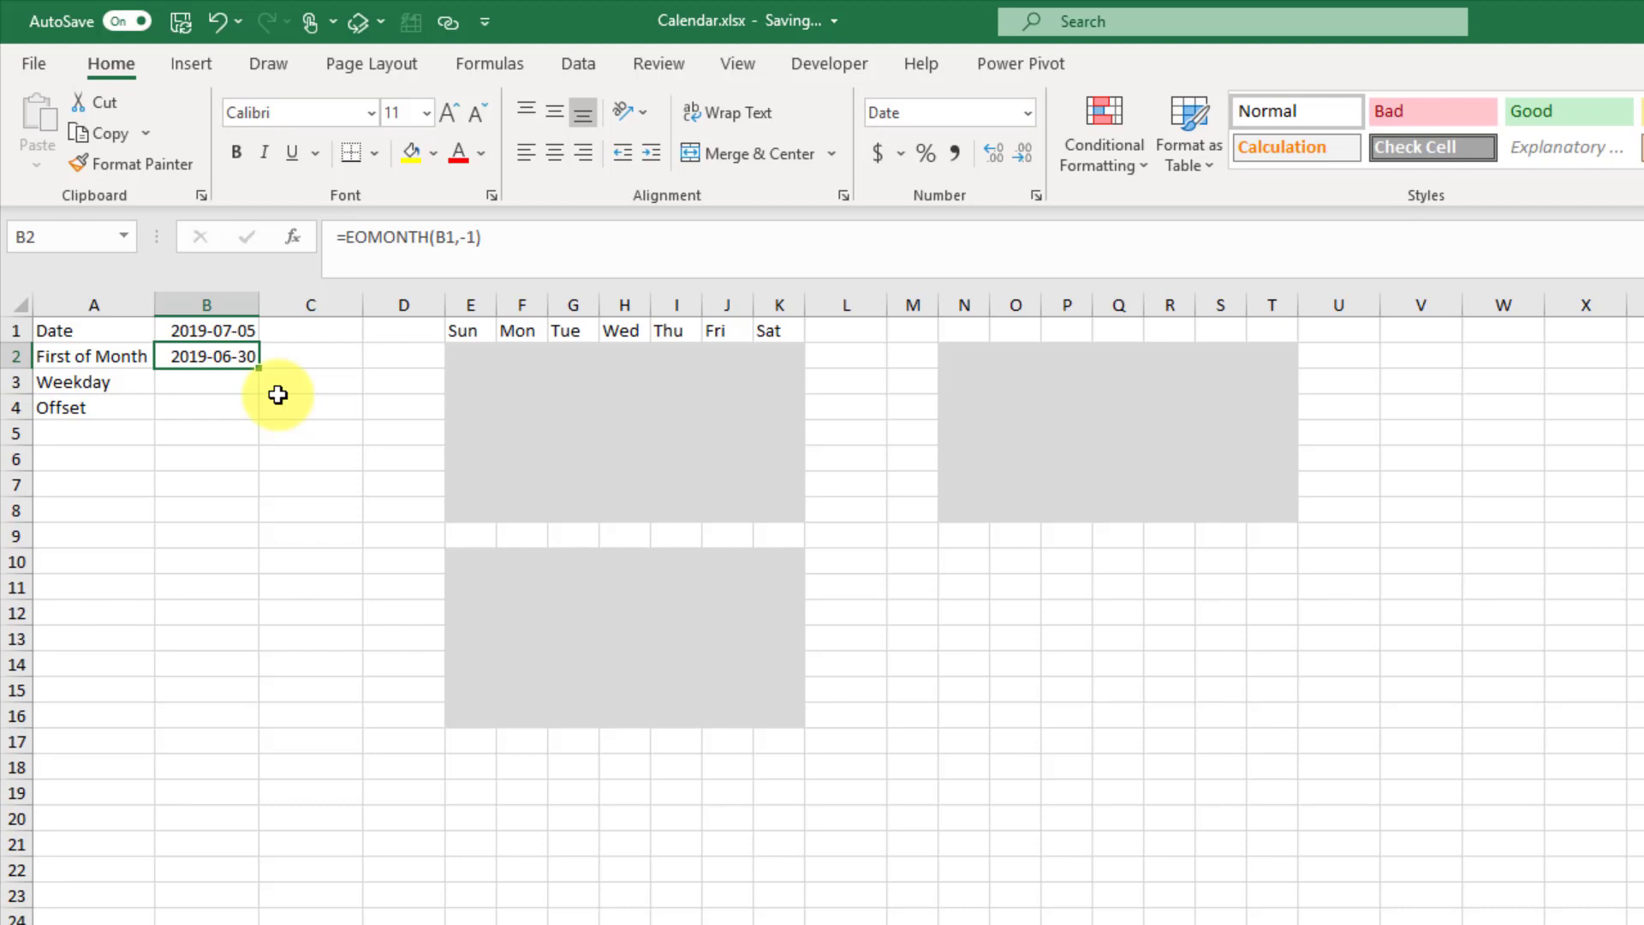
pyautogui.click(463, 237)
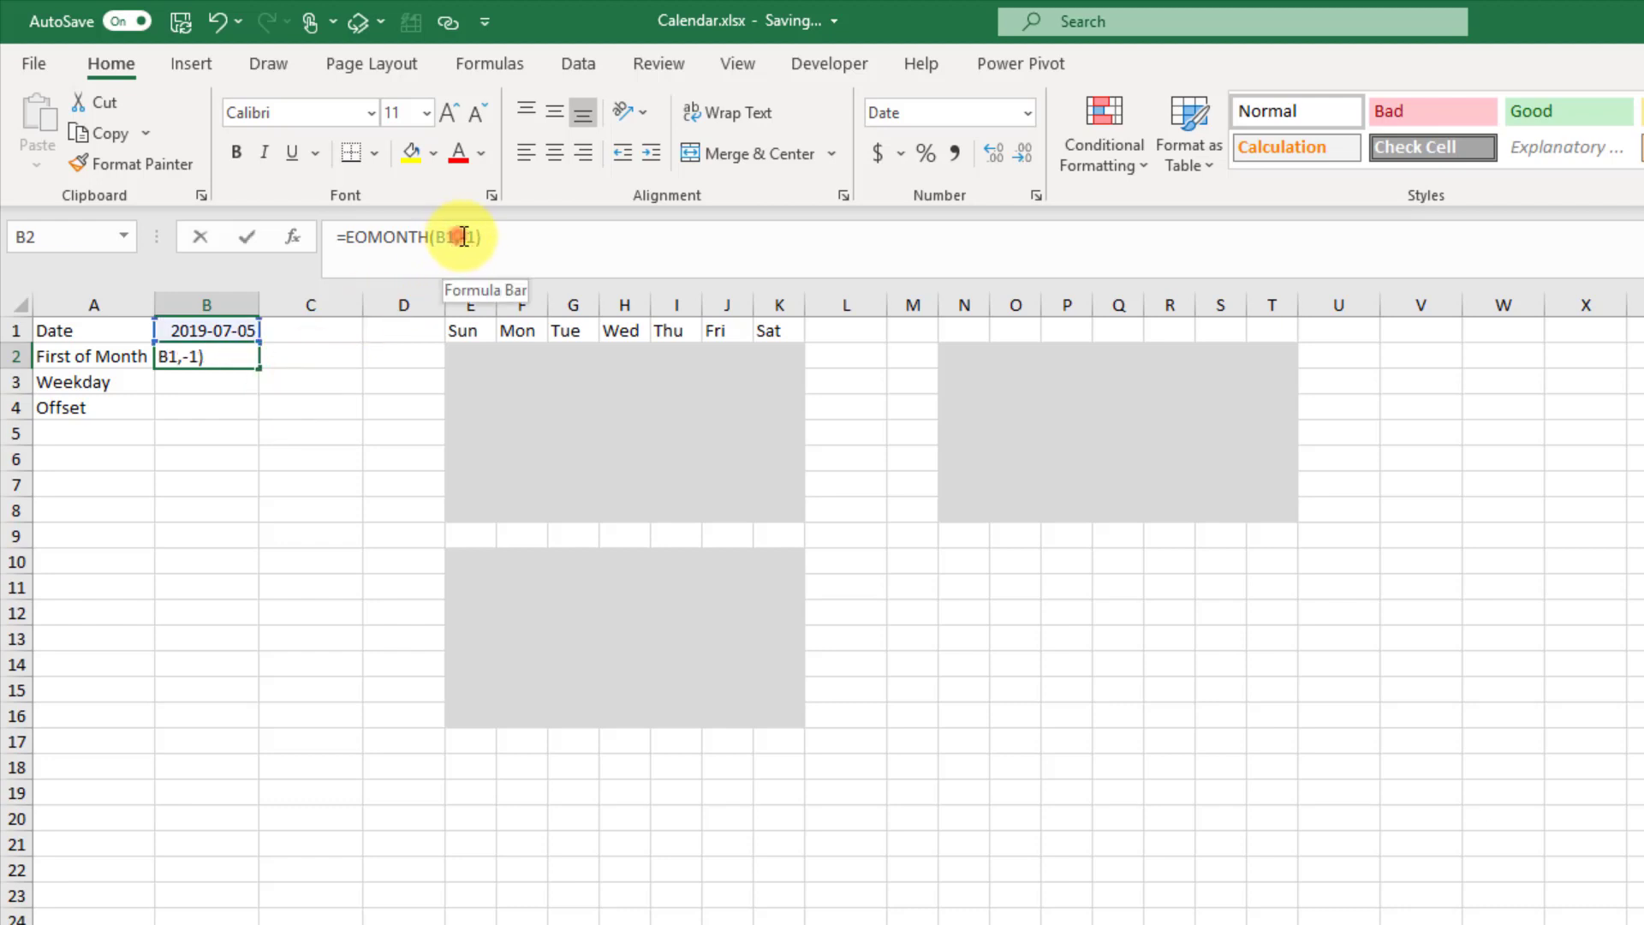
pyautogui.doubleClick(465, 237)
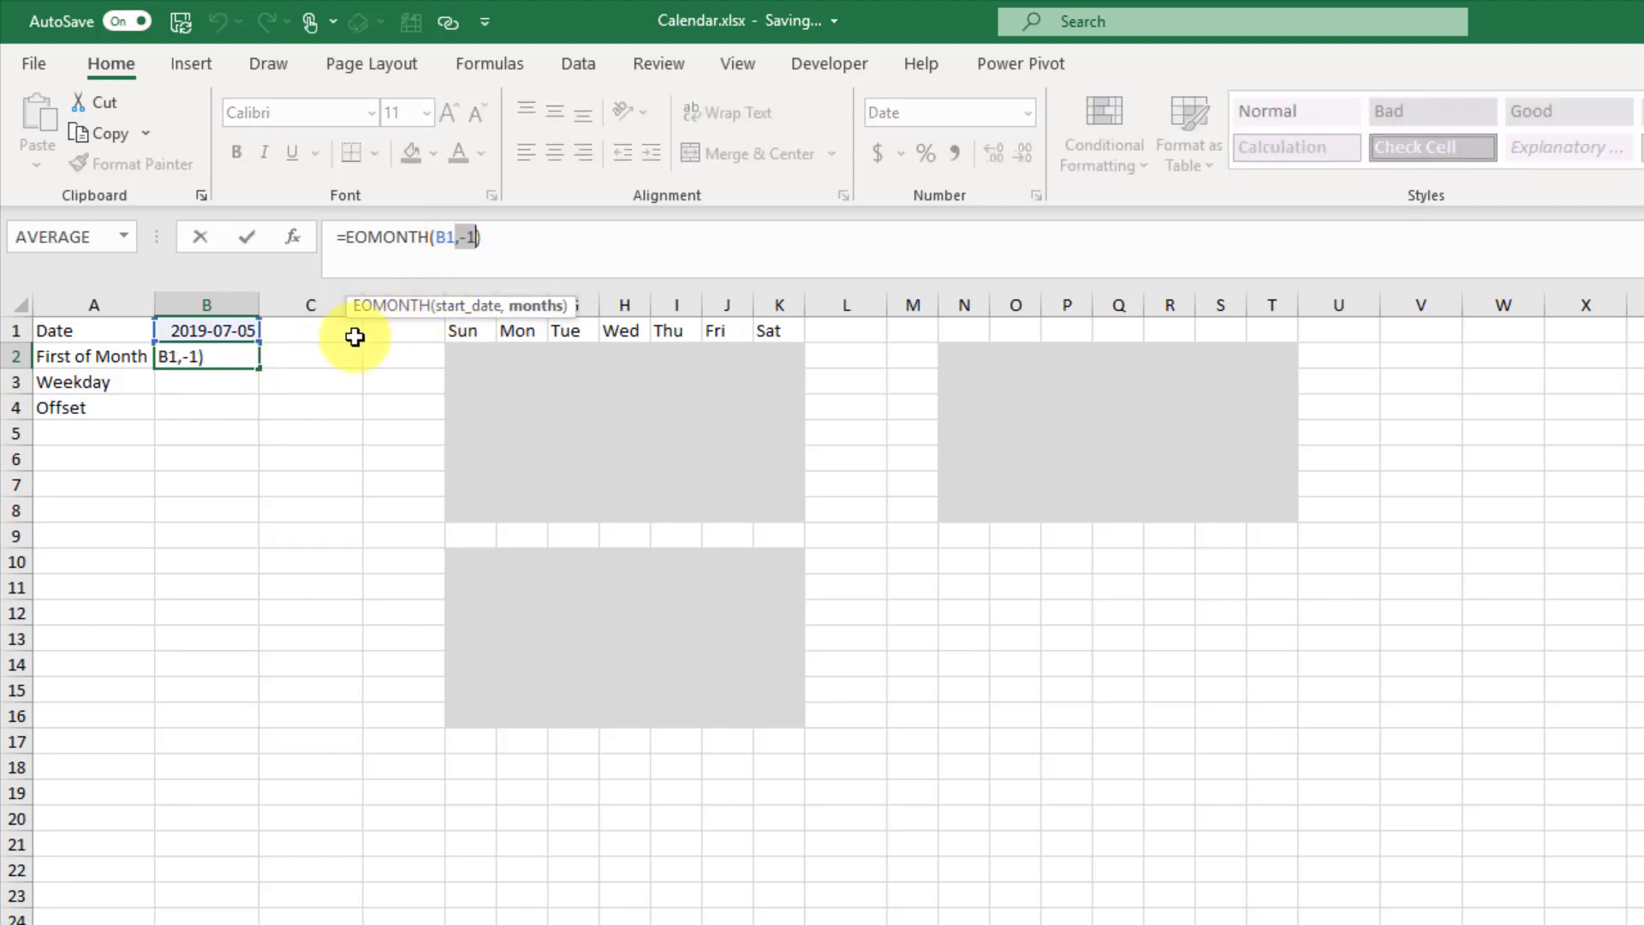
pyautogui.press('Return')
pyautogui.click(214, 355)
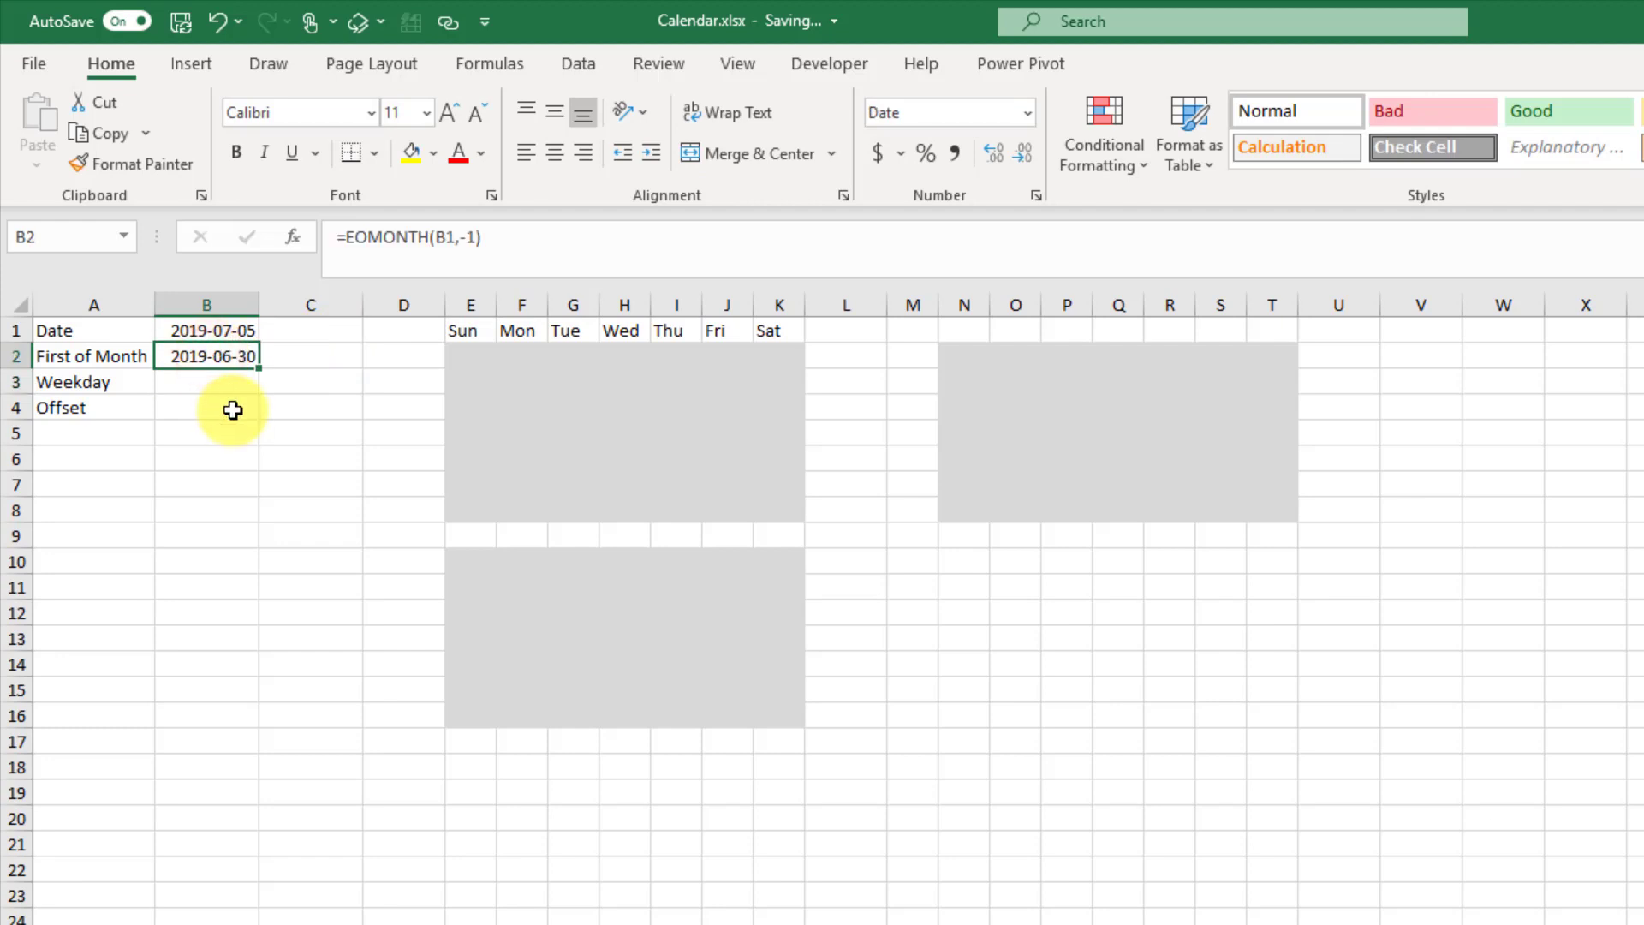
pyautogui.click(509, 241)
pyautogui.write('+1')
pyautogui.press('Return')
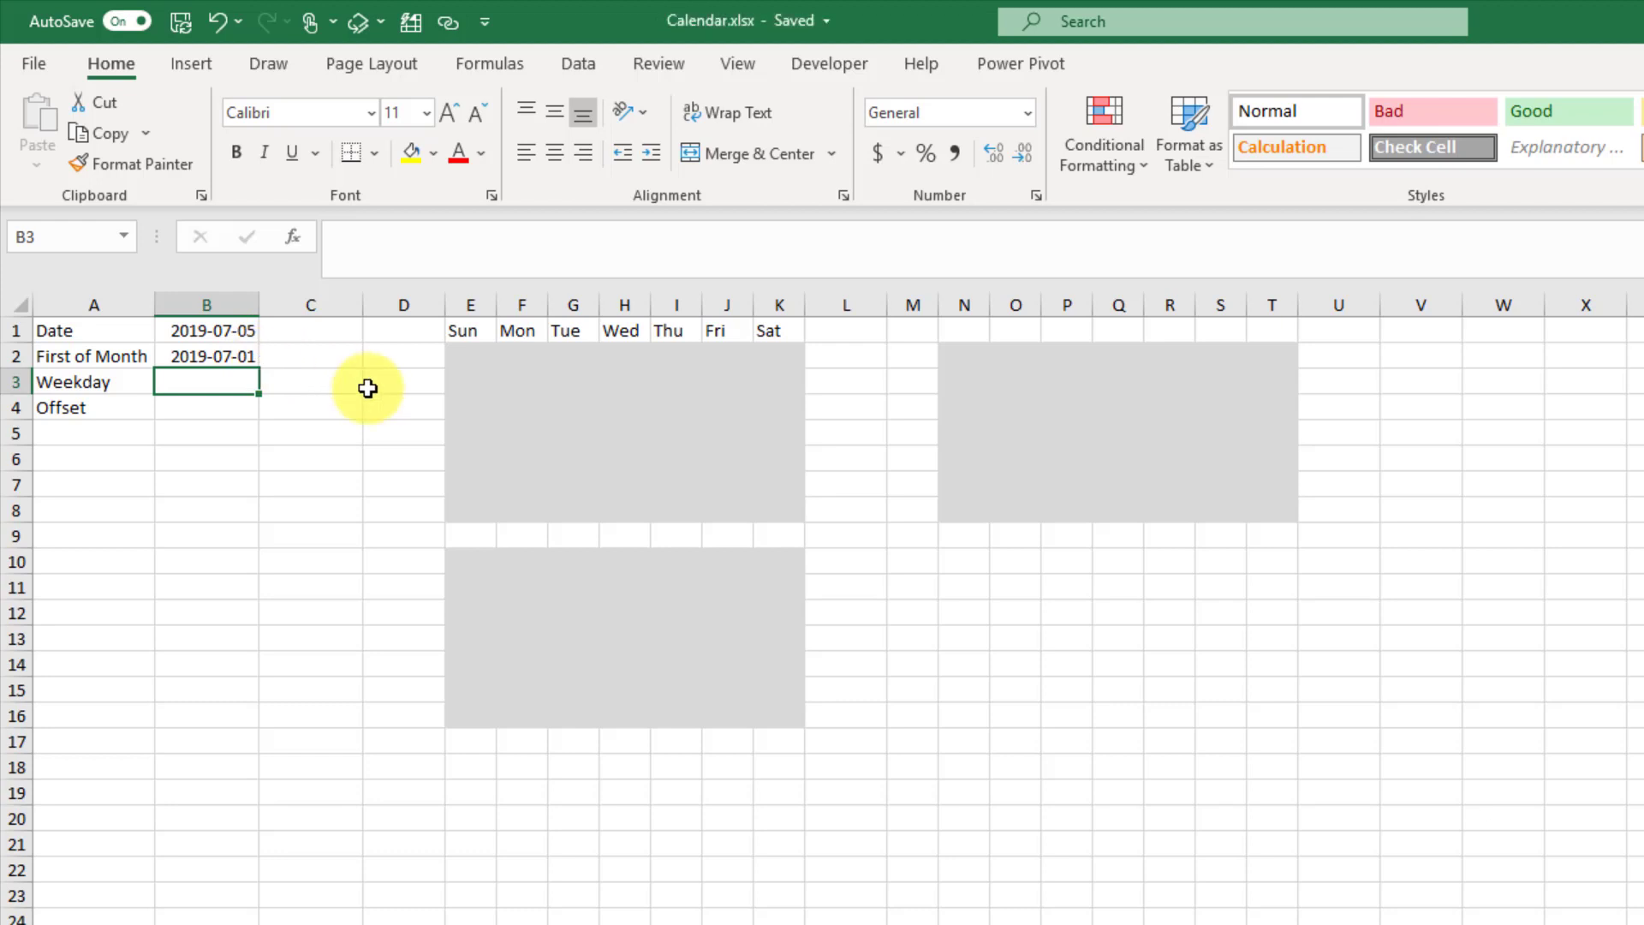
pyautogui.click(251, 355)
# Enter =WEEKDAY(B2) as the Weekday formula in B3, leaving out the optional return type
pyautogui.click(228, 383)
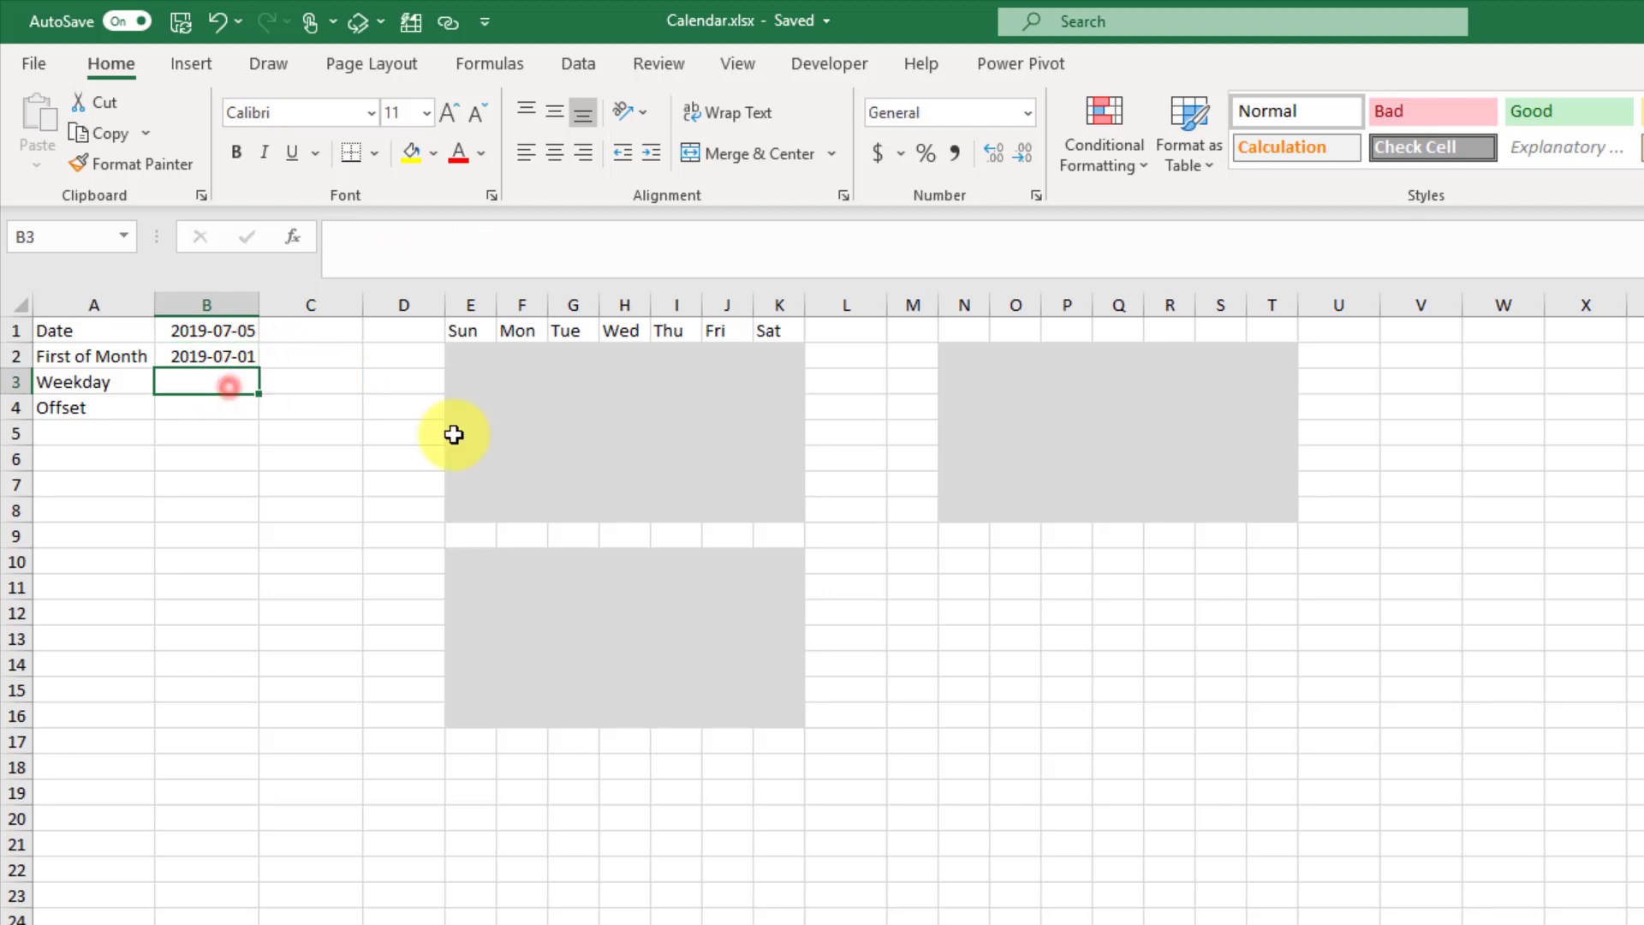
pyautogui.write('=we')
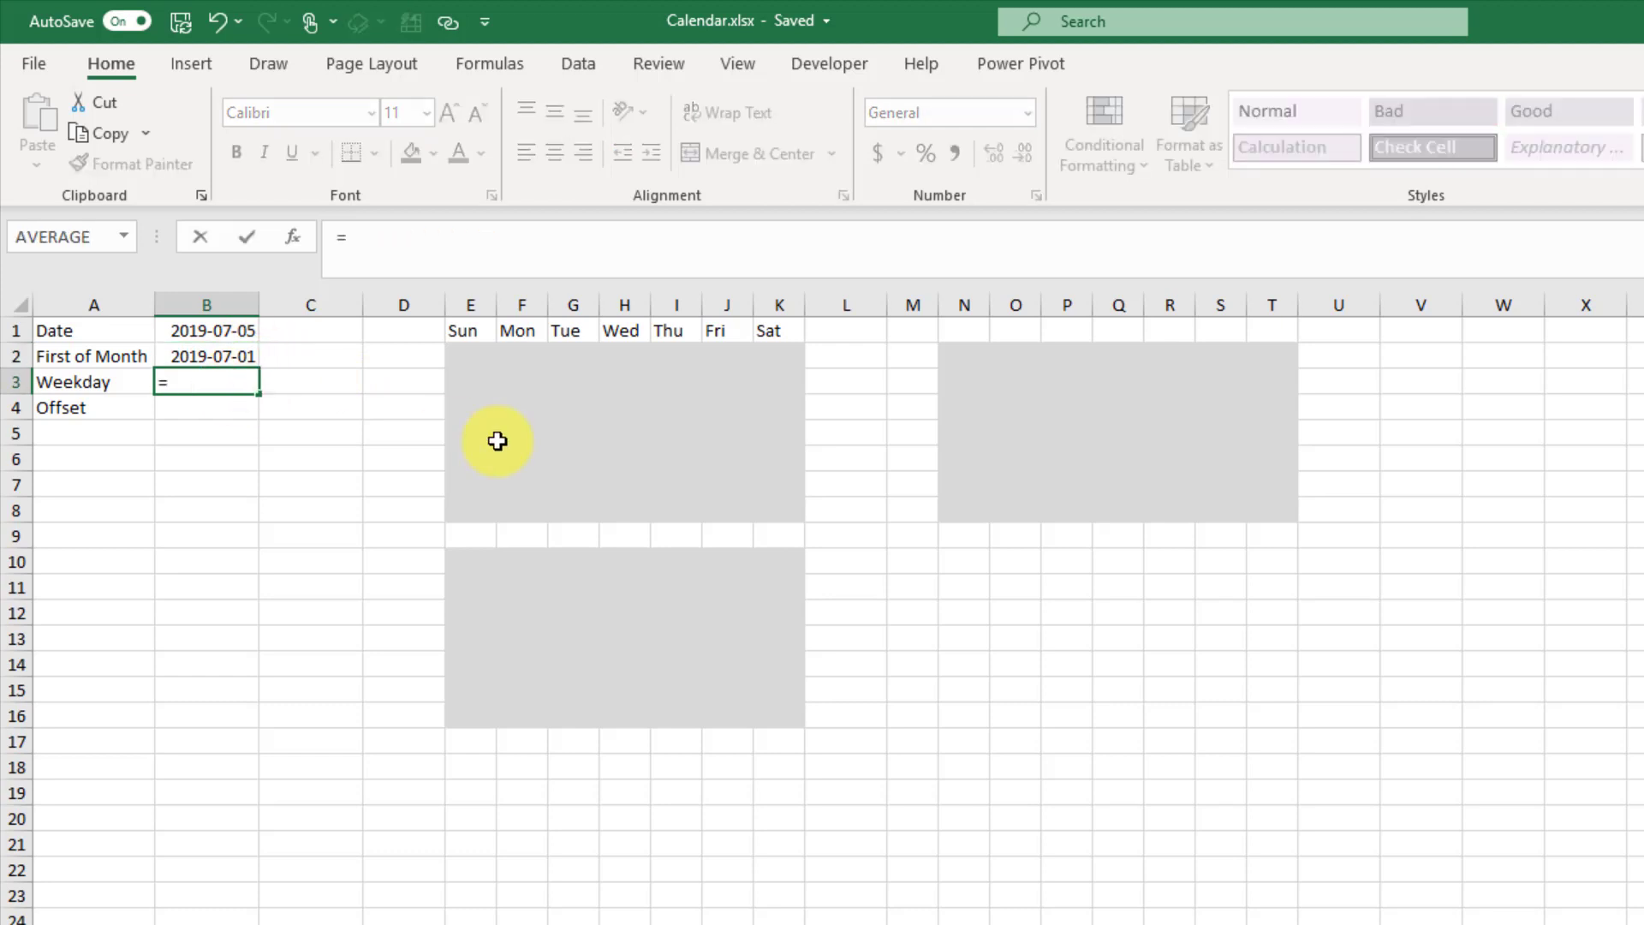
pyautogui.press('Down')
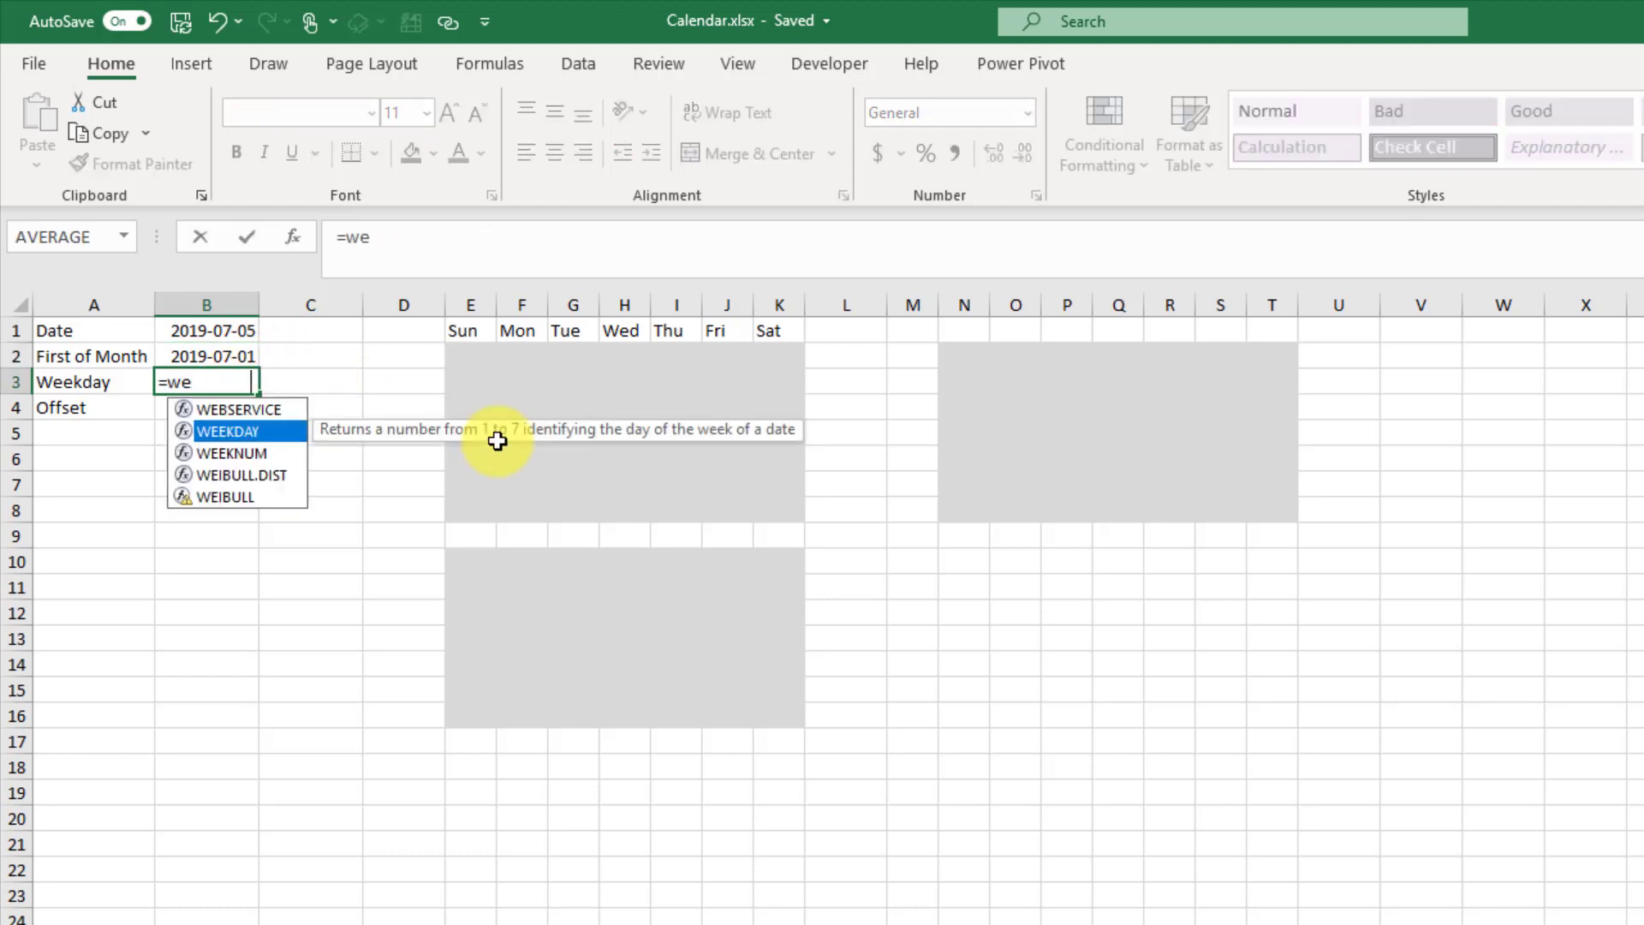
pyautogui.press('Tab')
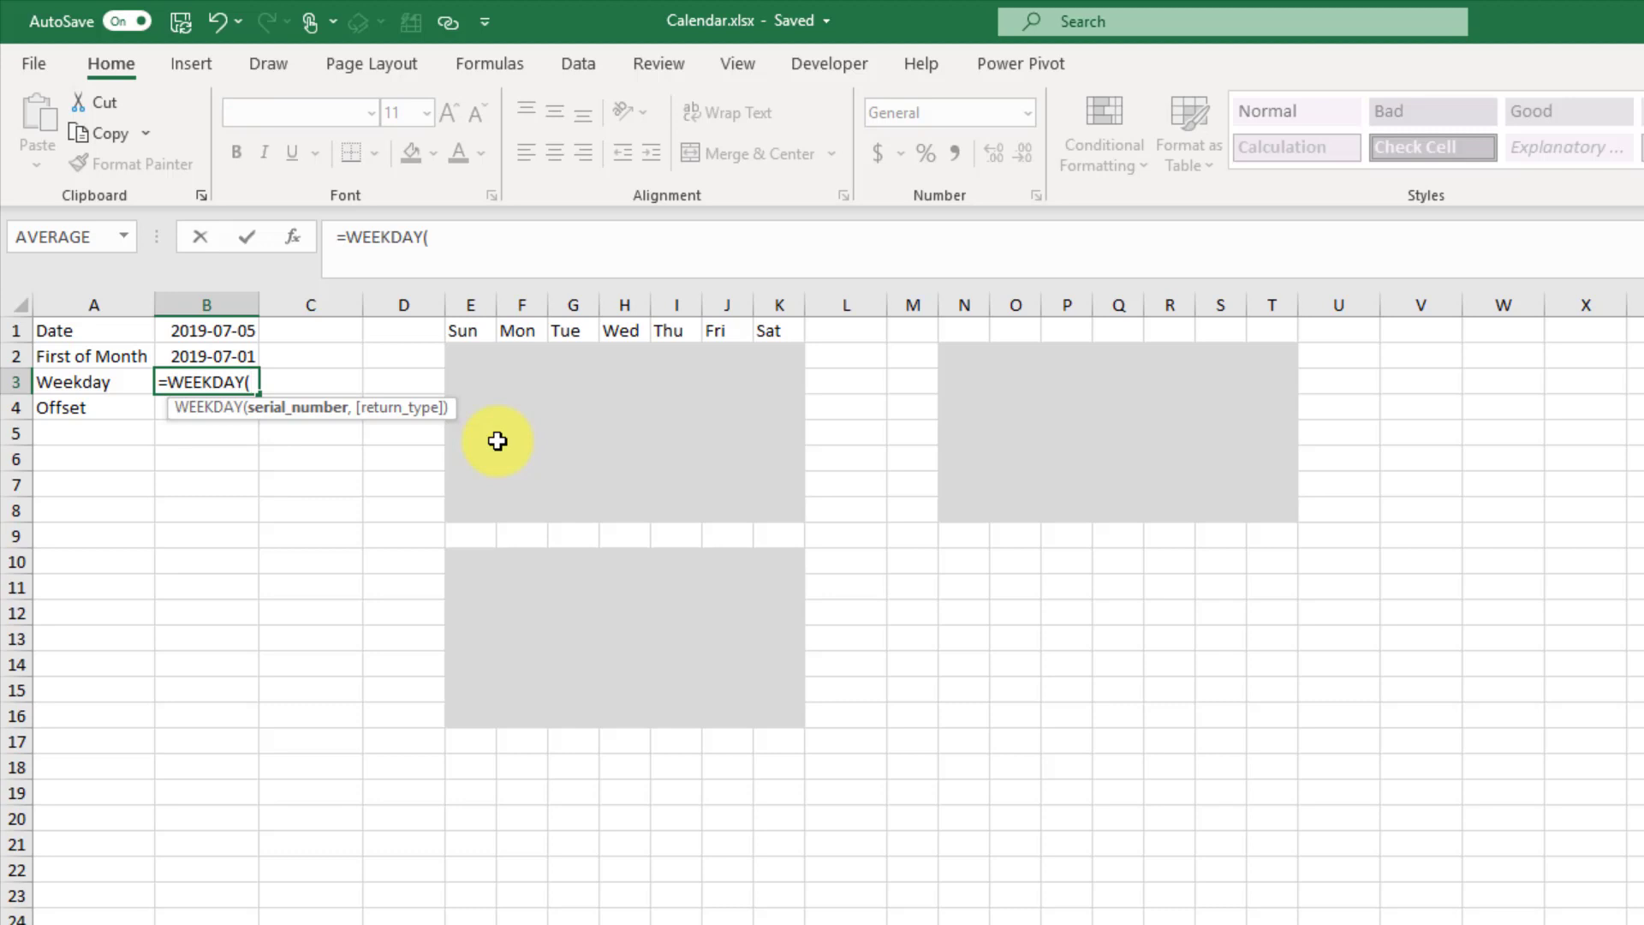
pyautogui.press('Up')
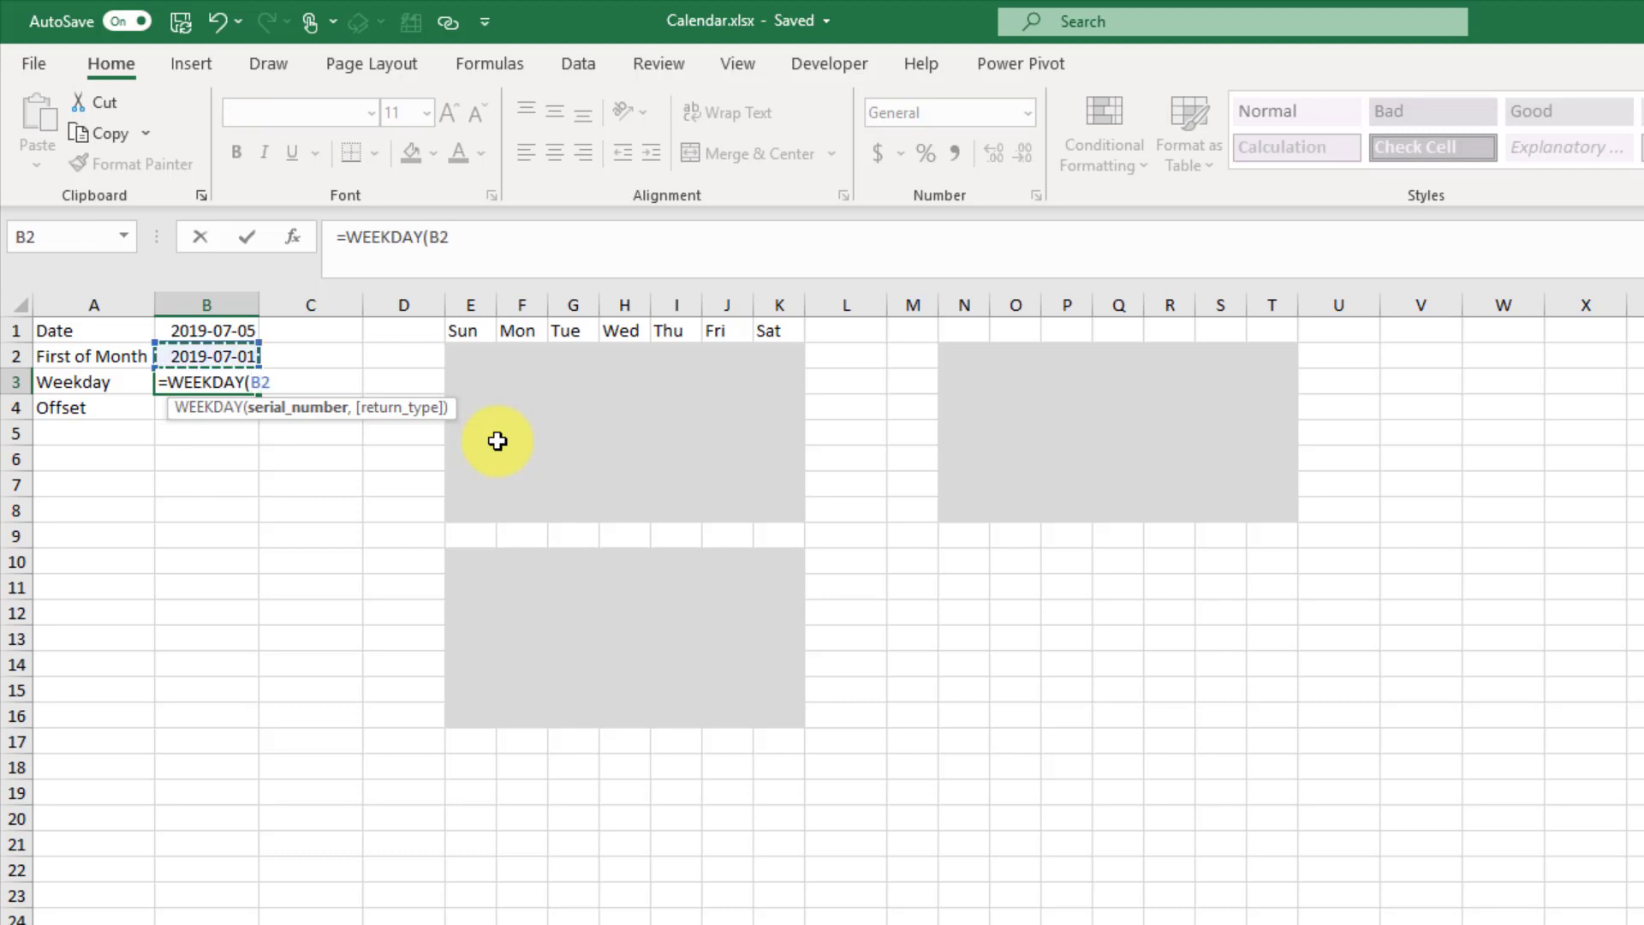
pyautogui.write(',')
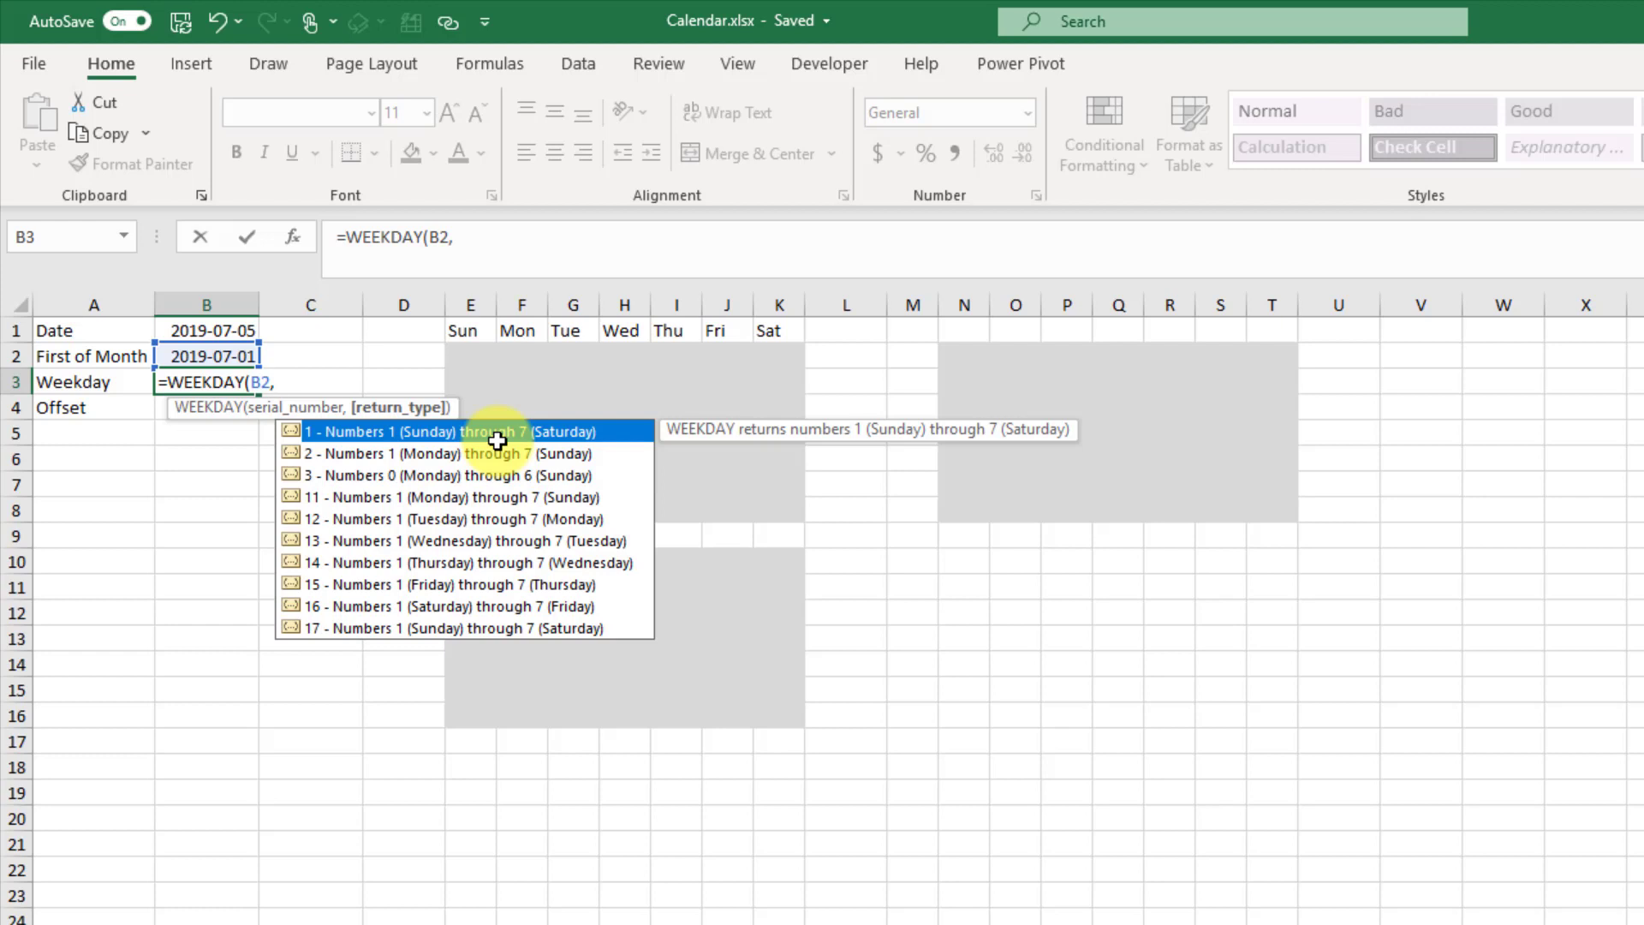
pyautogui.press('Down')
pyautogui.press('Up')
pyautogui.press('BackSpace')
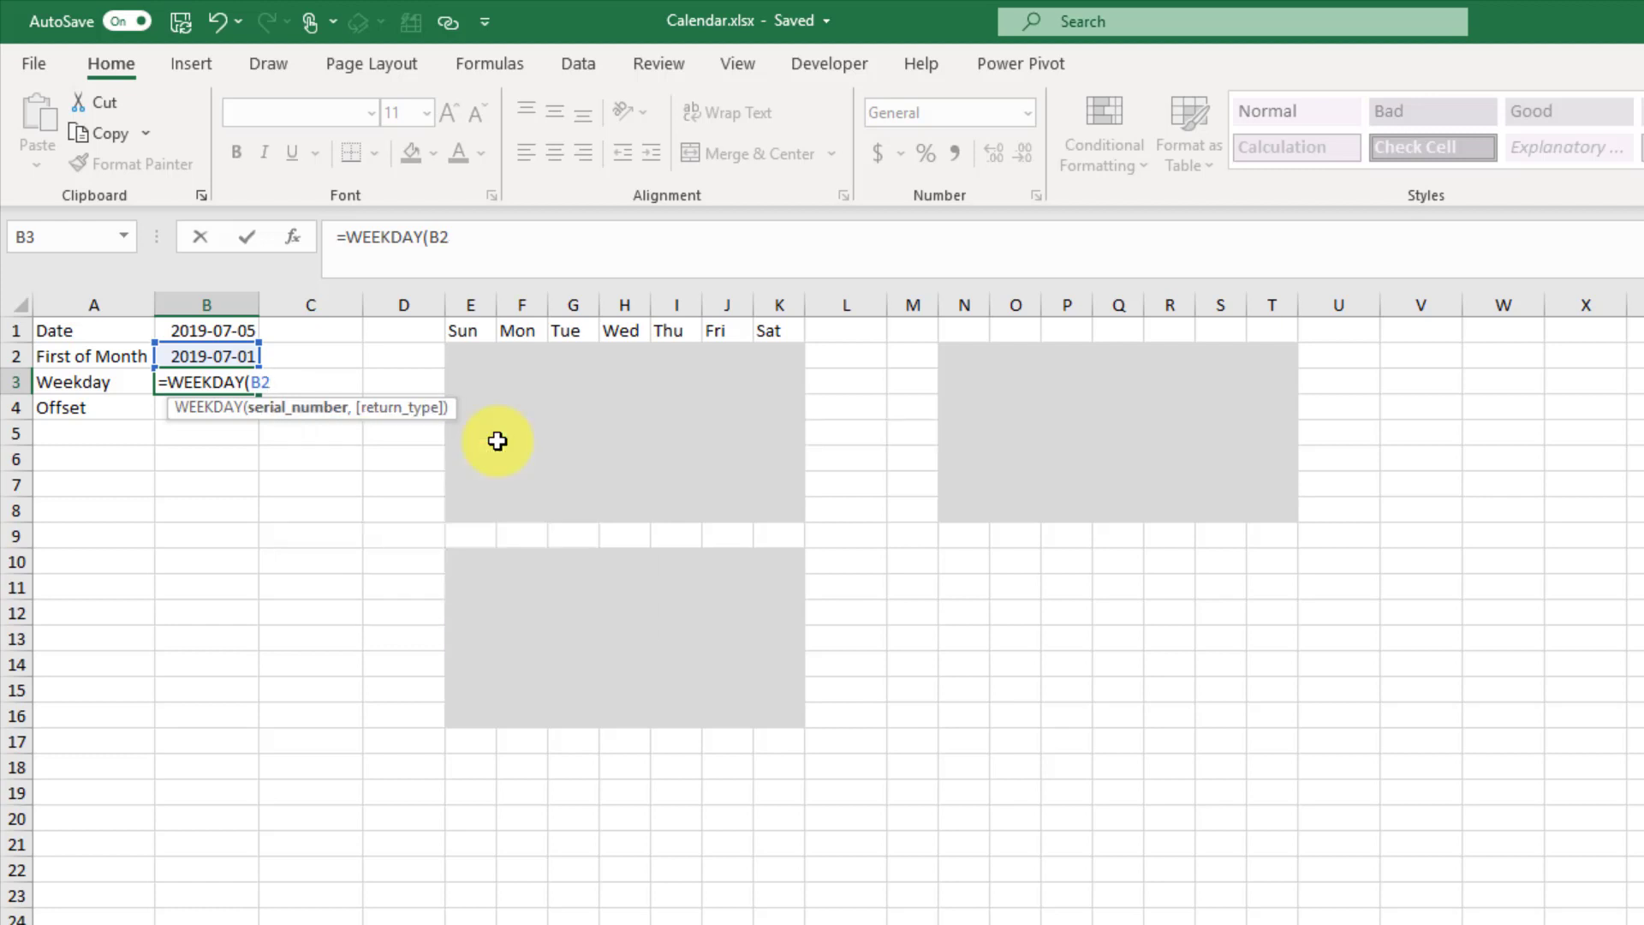
pyautogui.write(')')
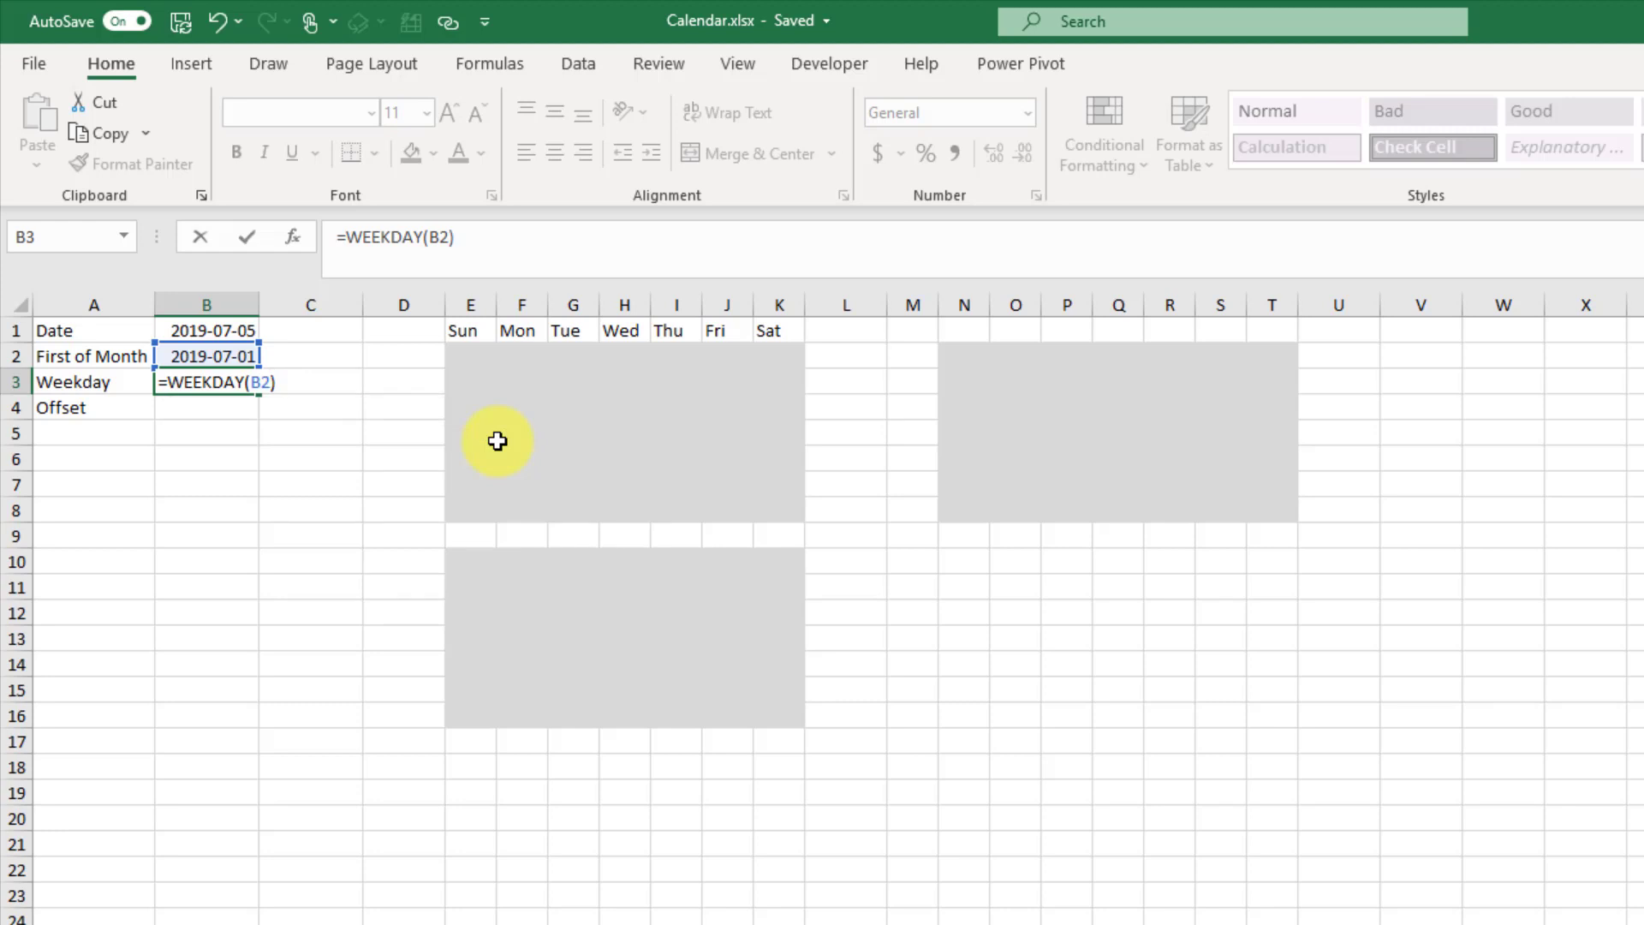
pyautogui.hotkey('ctrl', 'Return')
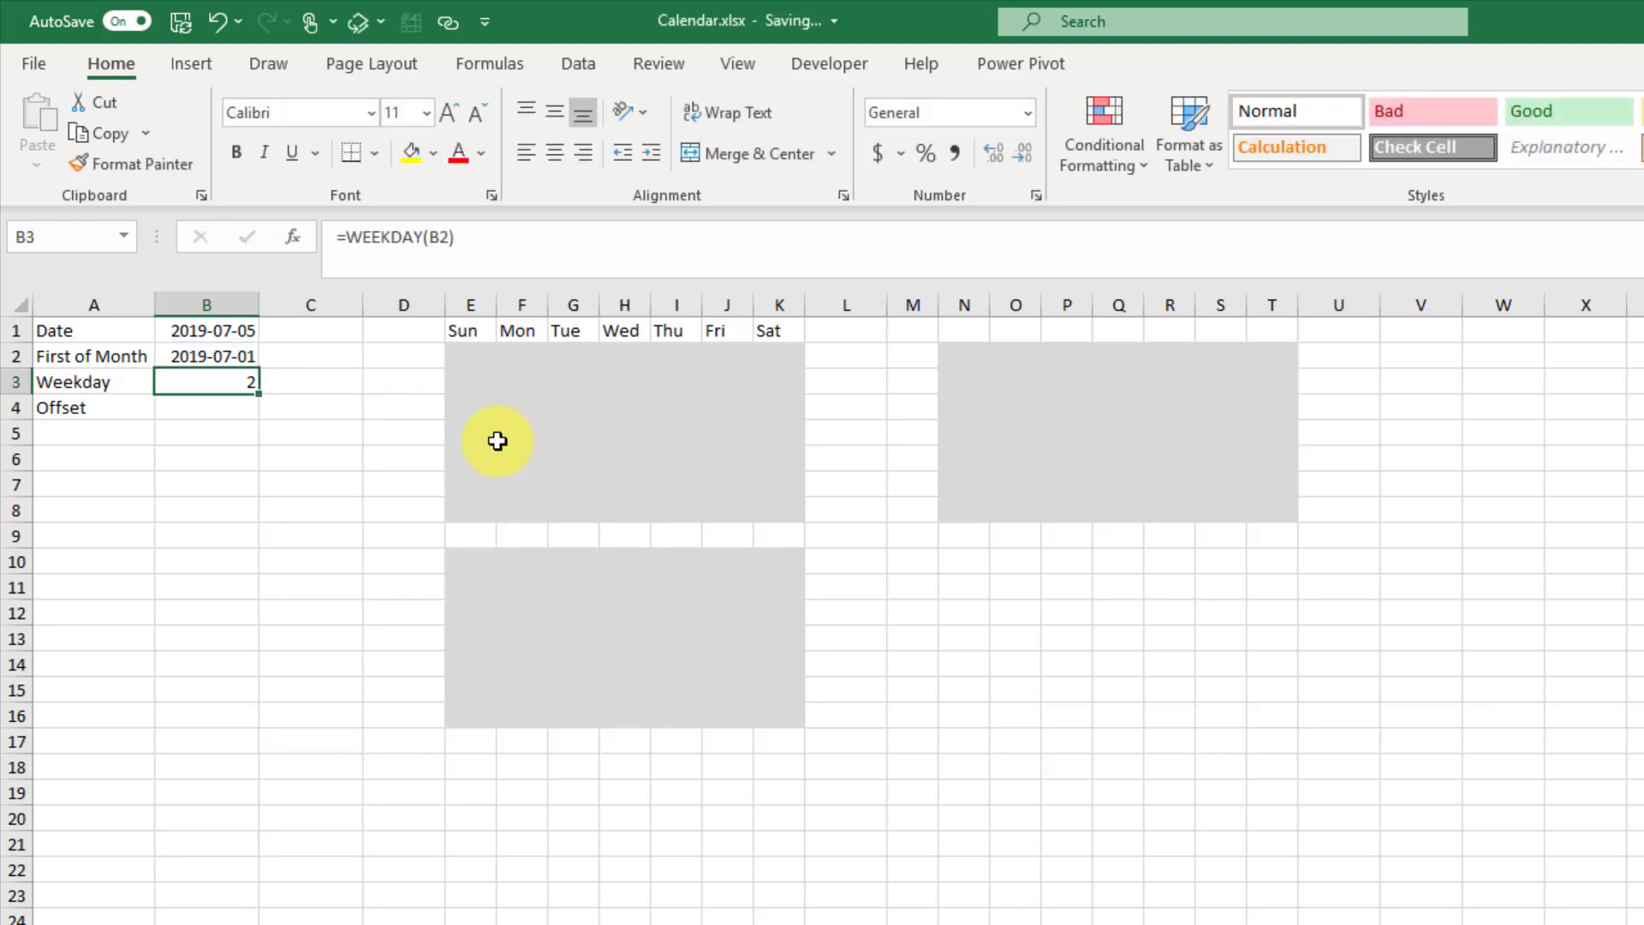
# Enter =TEXT(B2,"ddd") in C3 to show the abbreviated day name for the first of the month
pyautogui.press('Right')
pyautogui.write('=te')
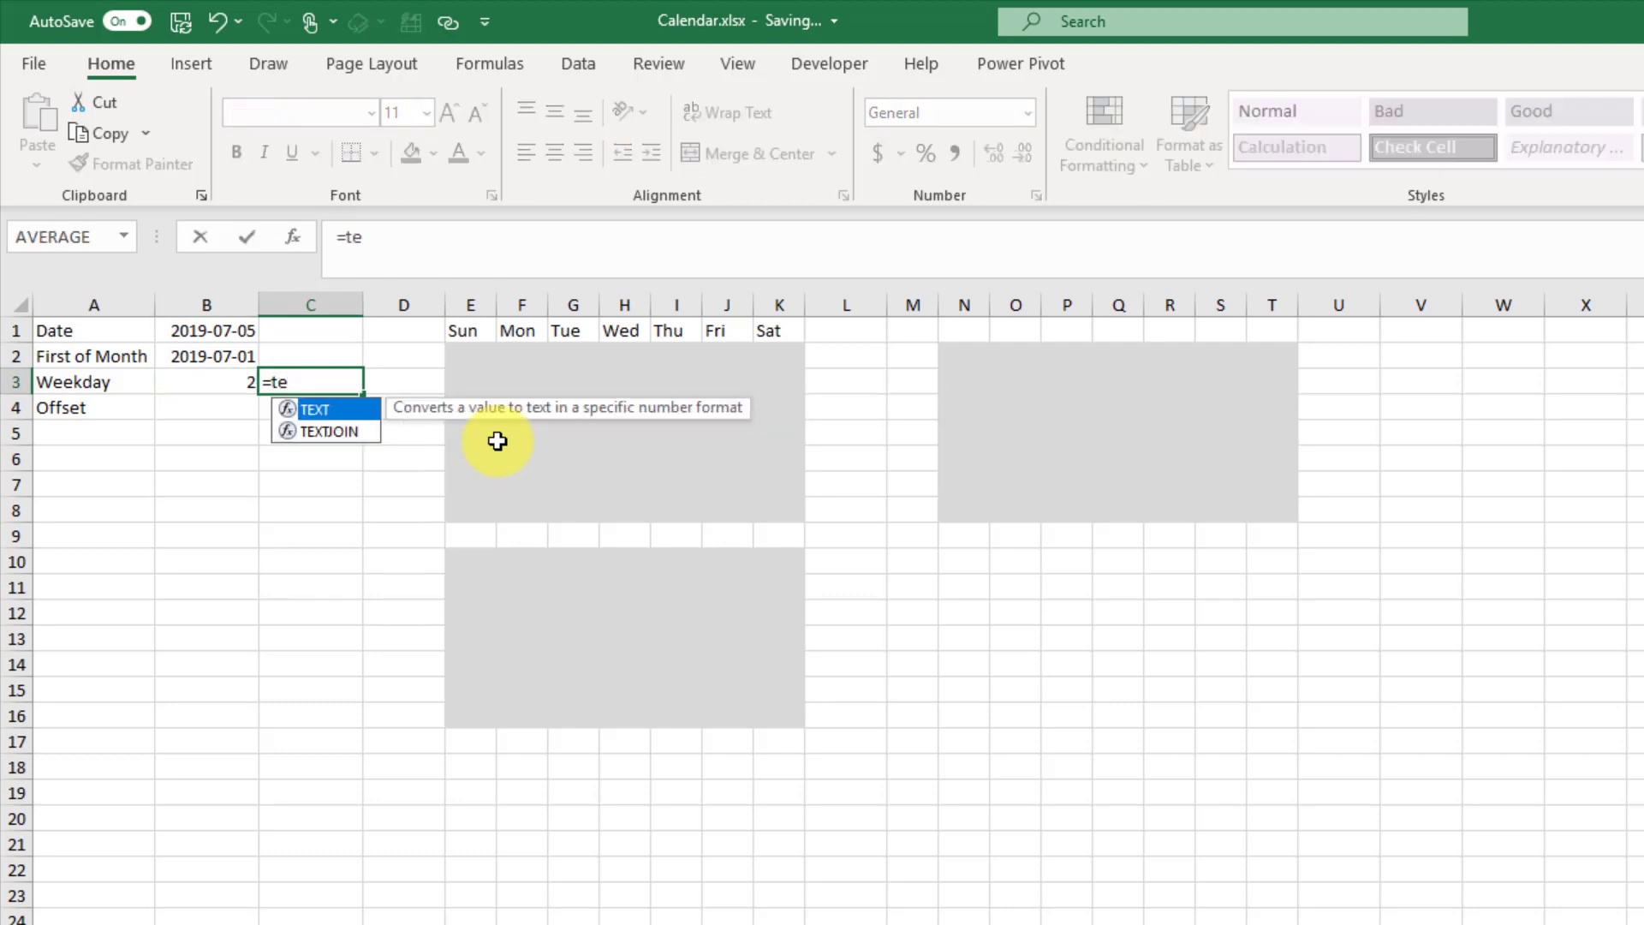
pyautogui.press('Tab')
pyautogui.press('Up')
pyautogui.press('Left')
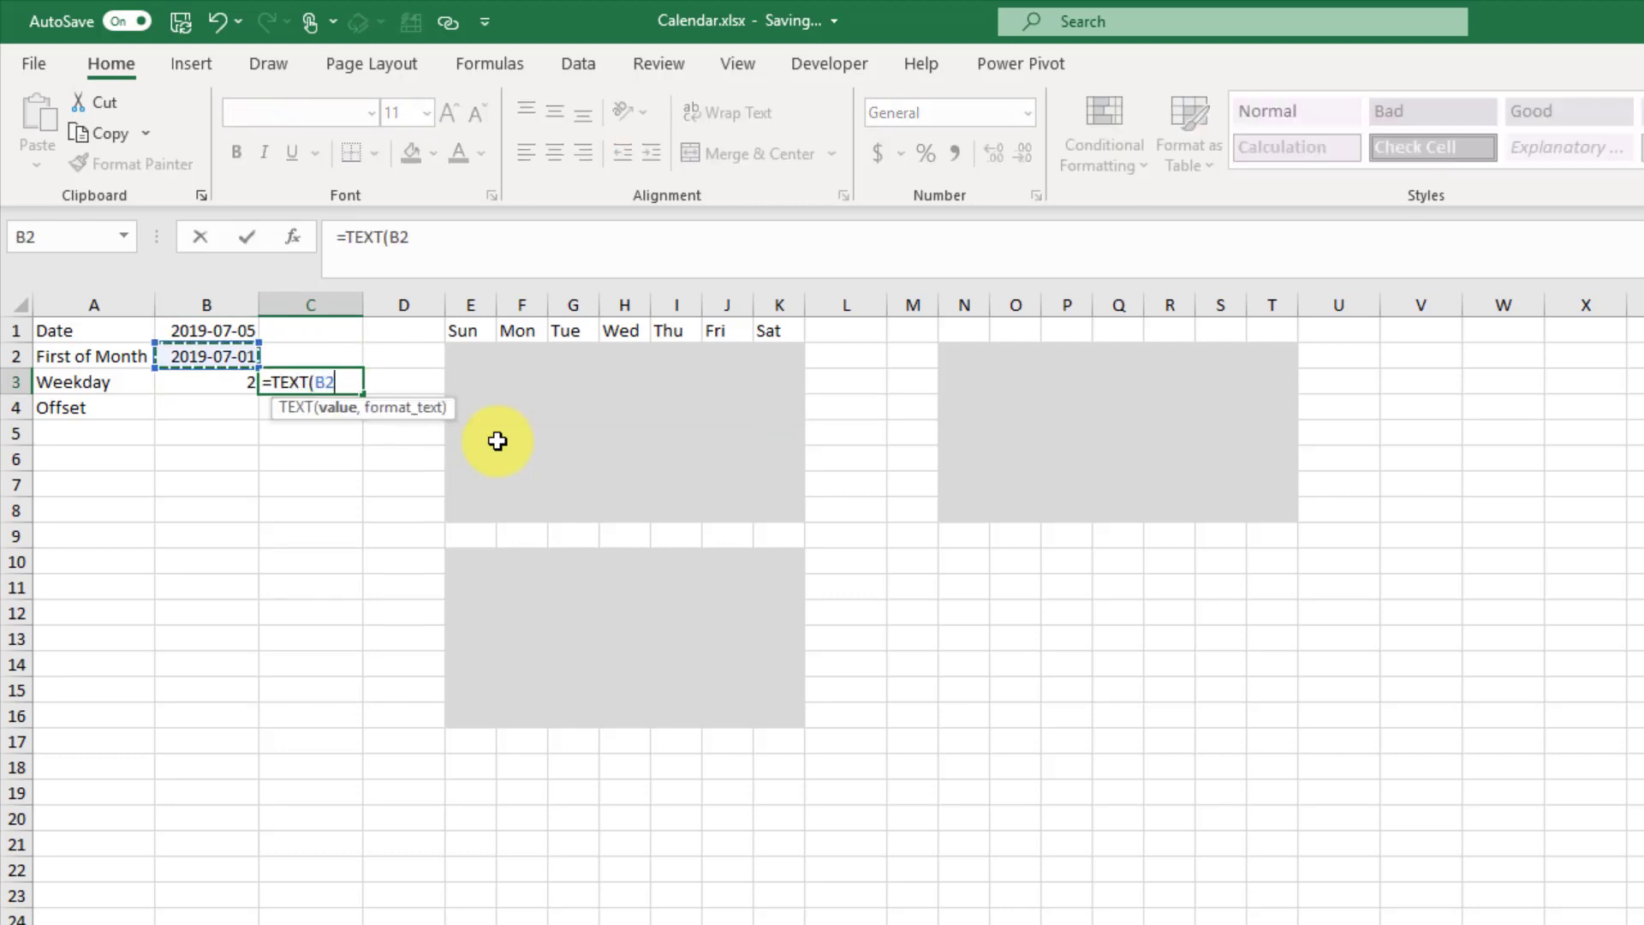
pyautogui.write(',')
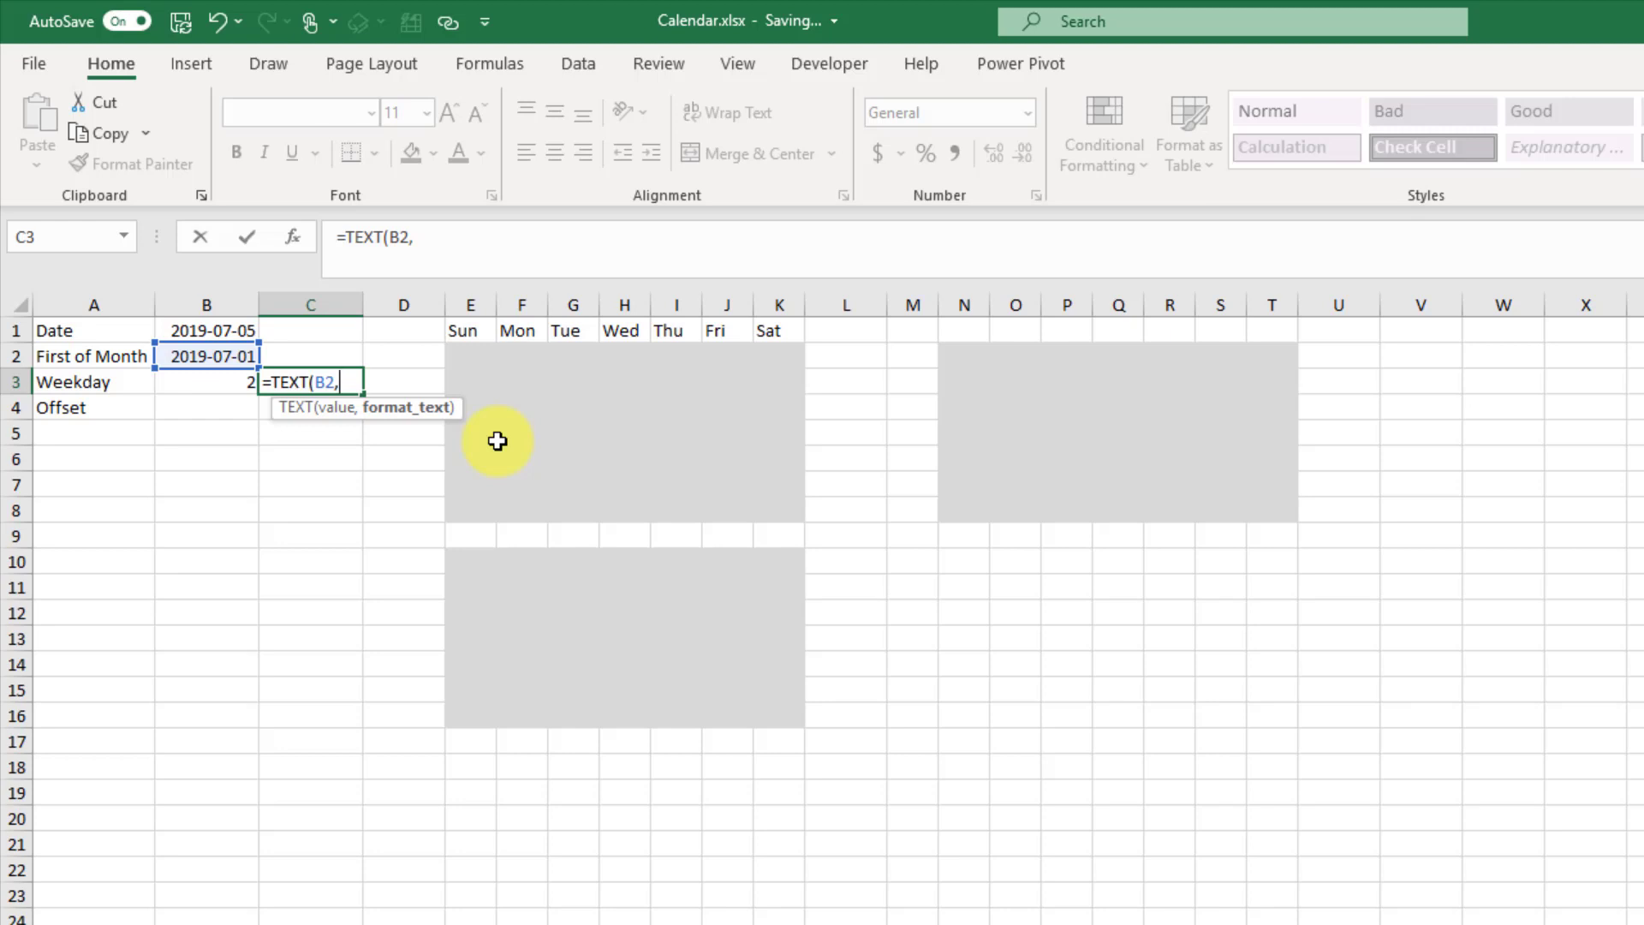
pyautogui.write('"ddd")')
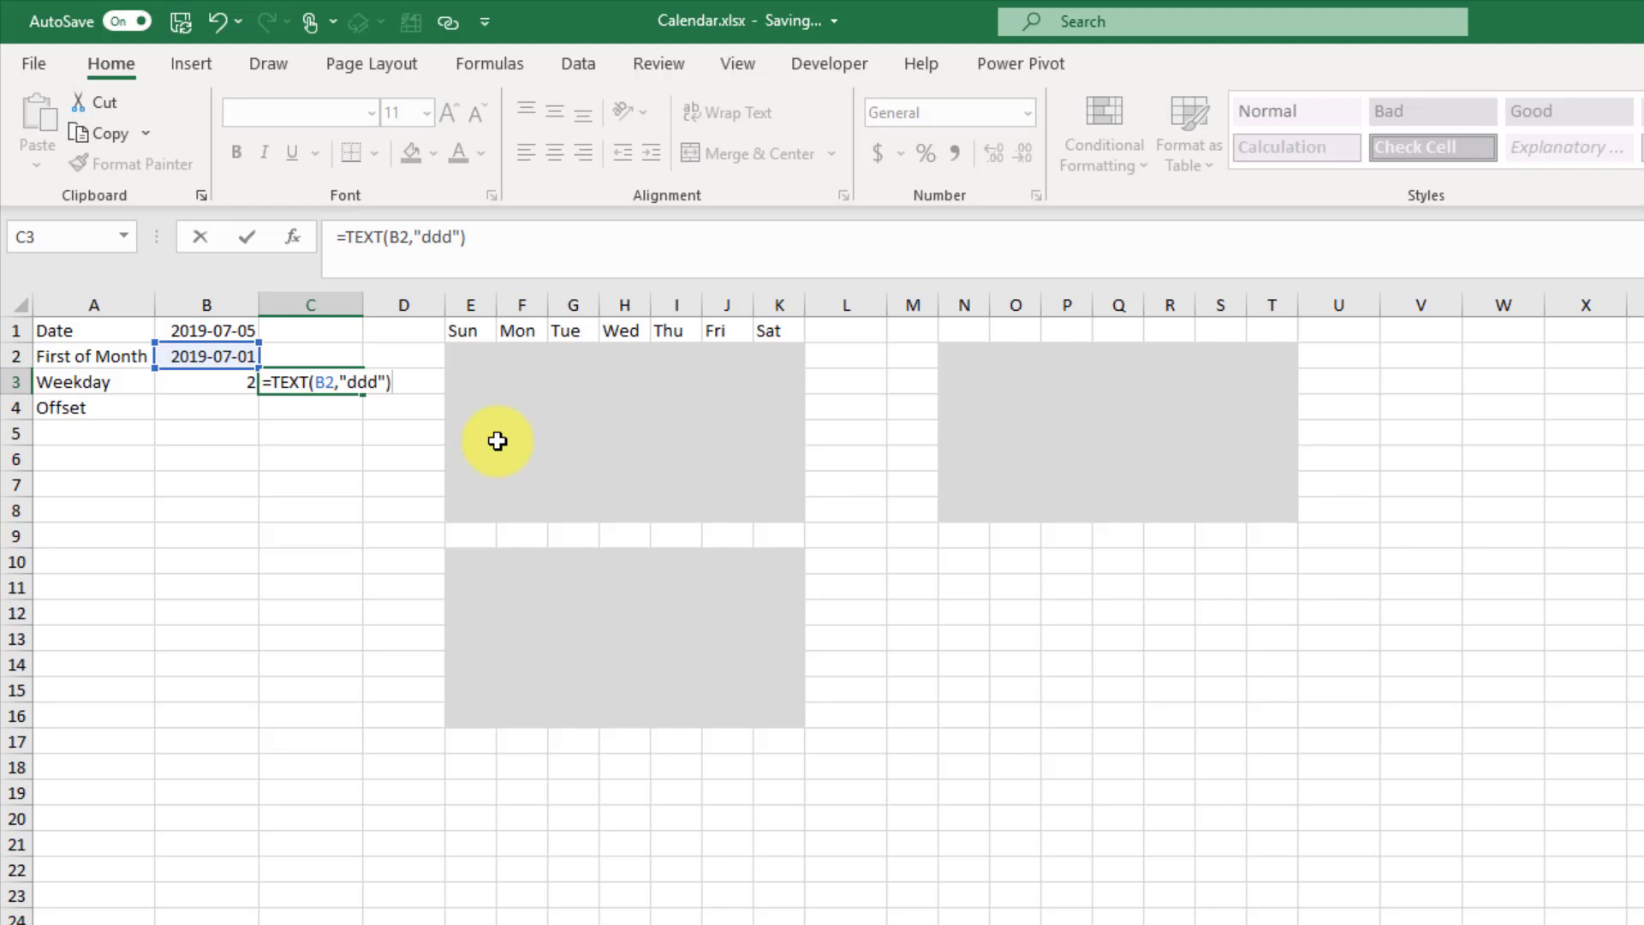
pyautogui.press('Return')
pyautogui.press('Up')
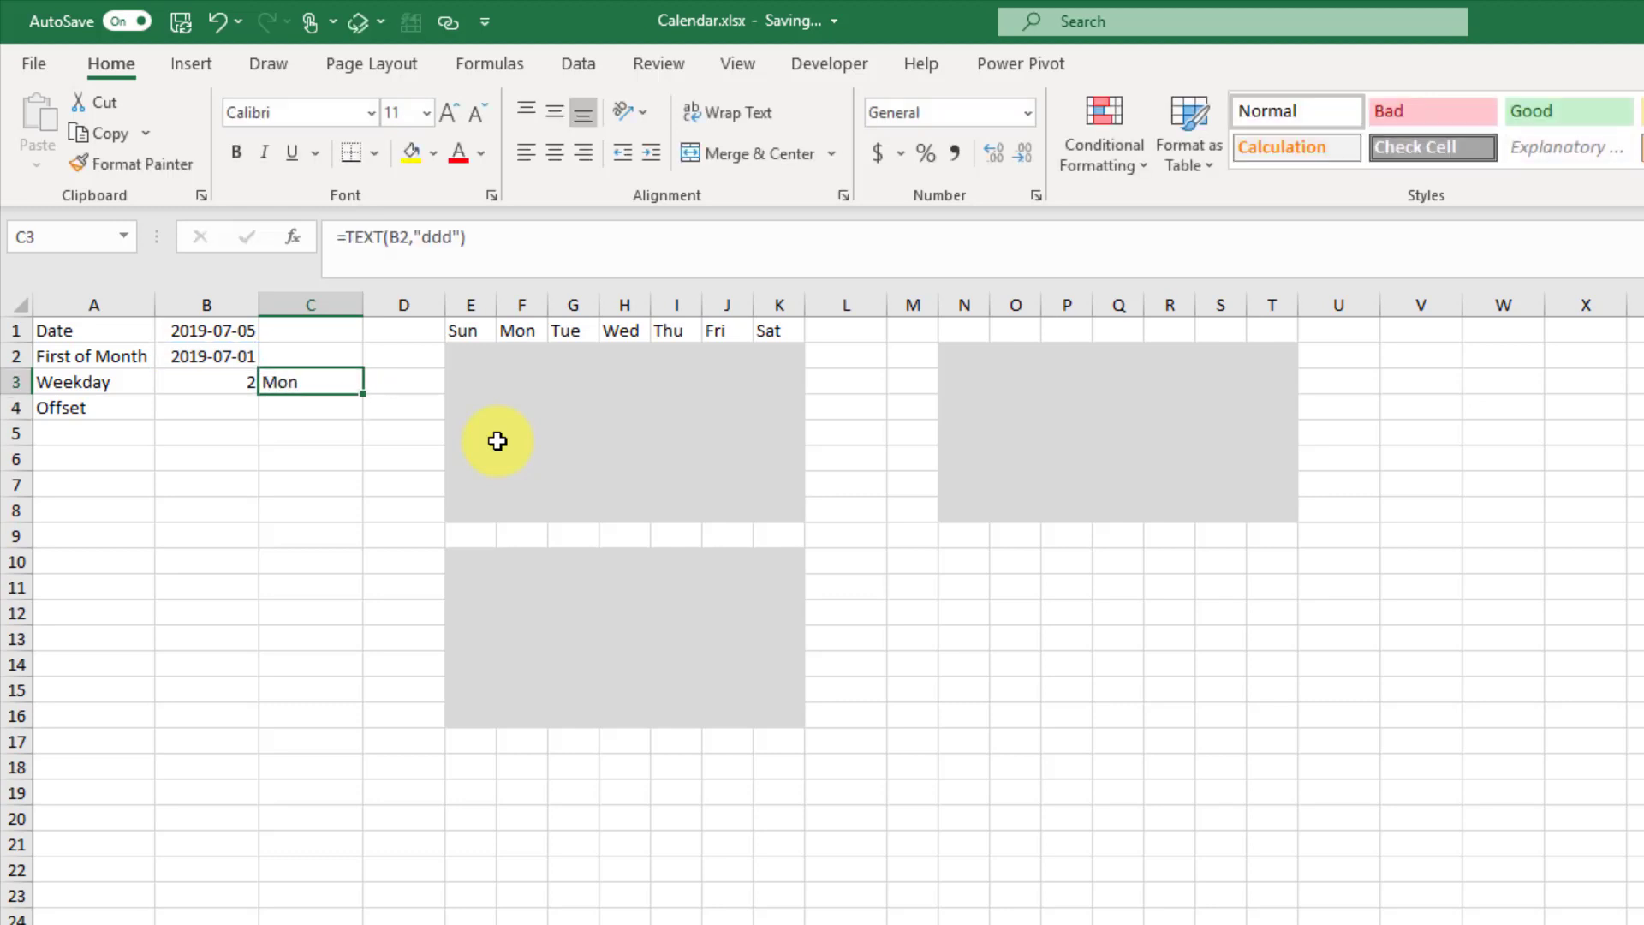
# Enter =-1*(B3+5) as the Offset formula in B4
pyautogui.press('Left')
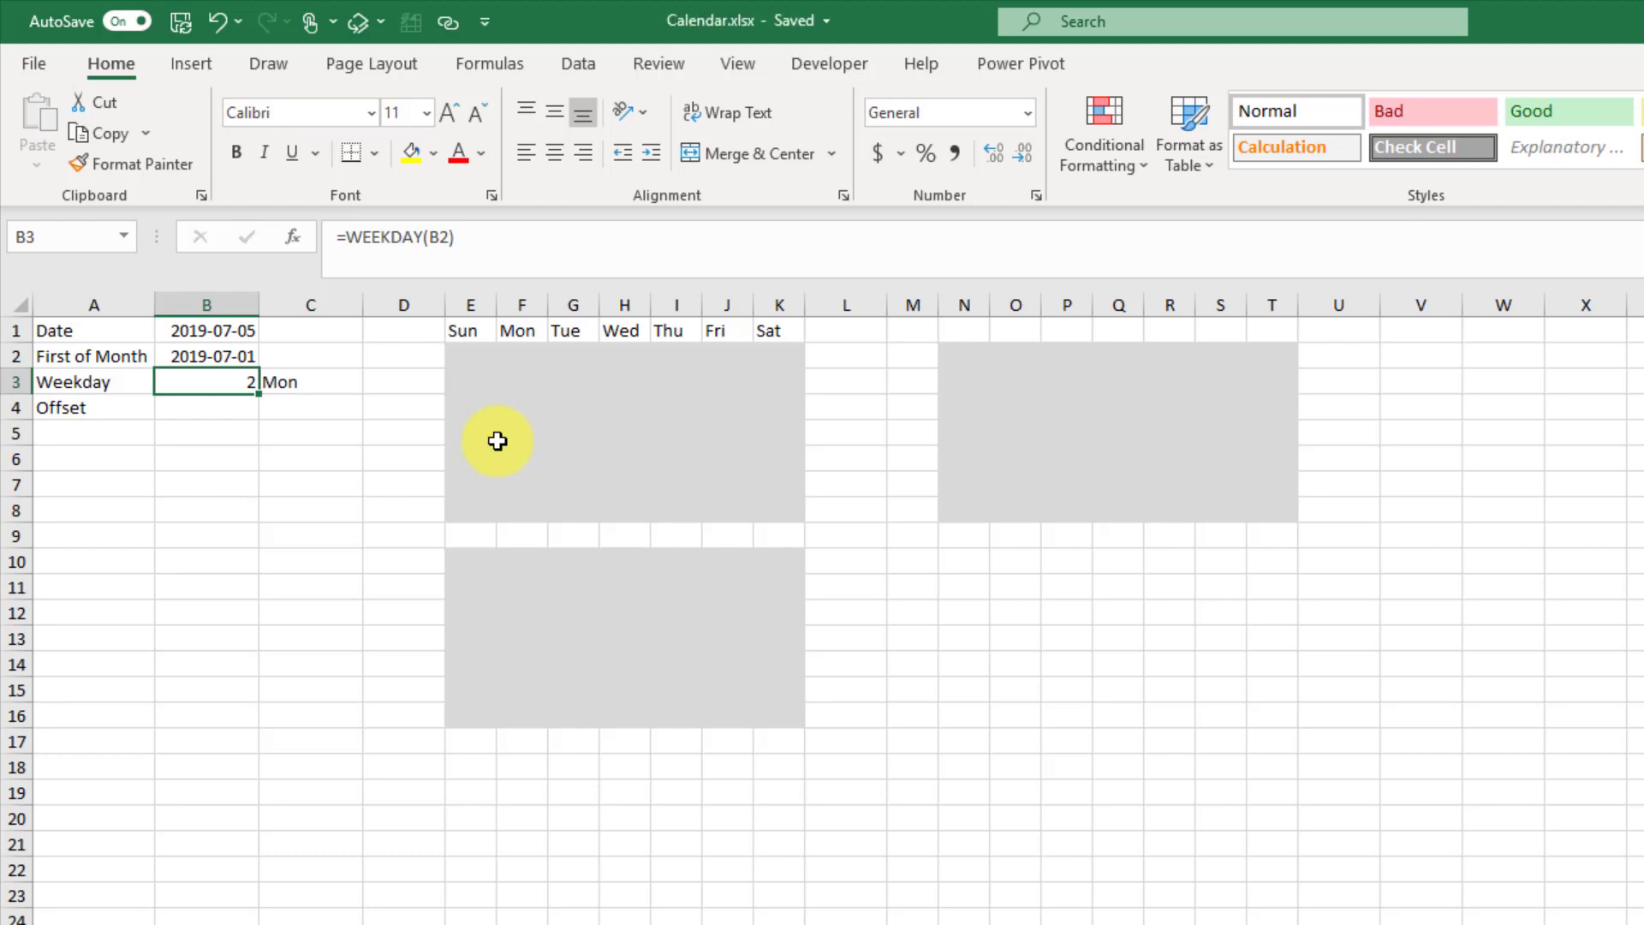
pyautogui.press('Down')
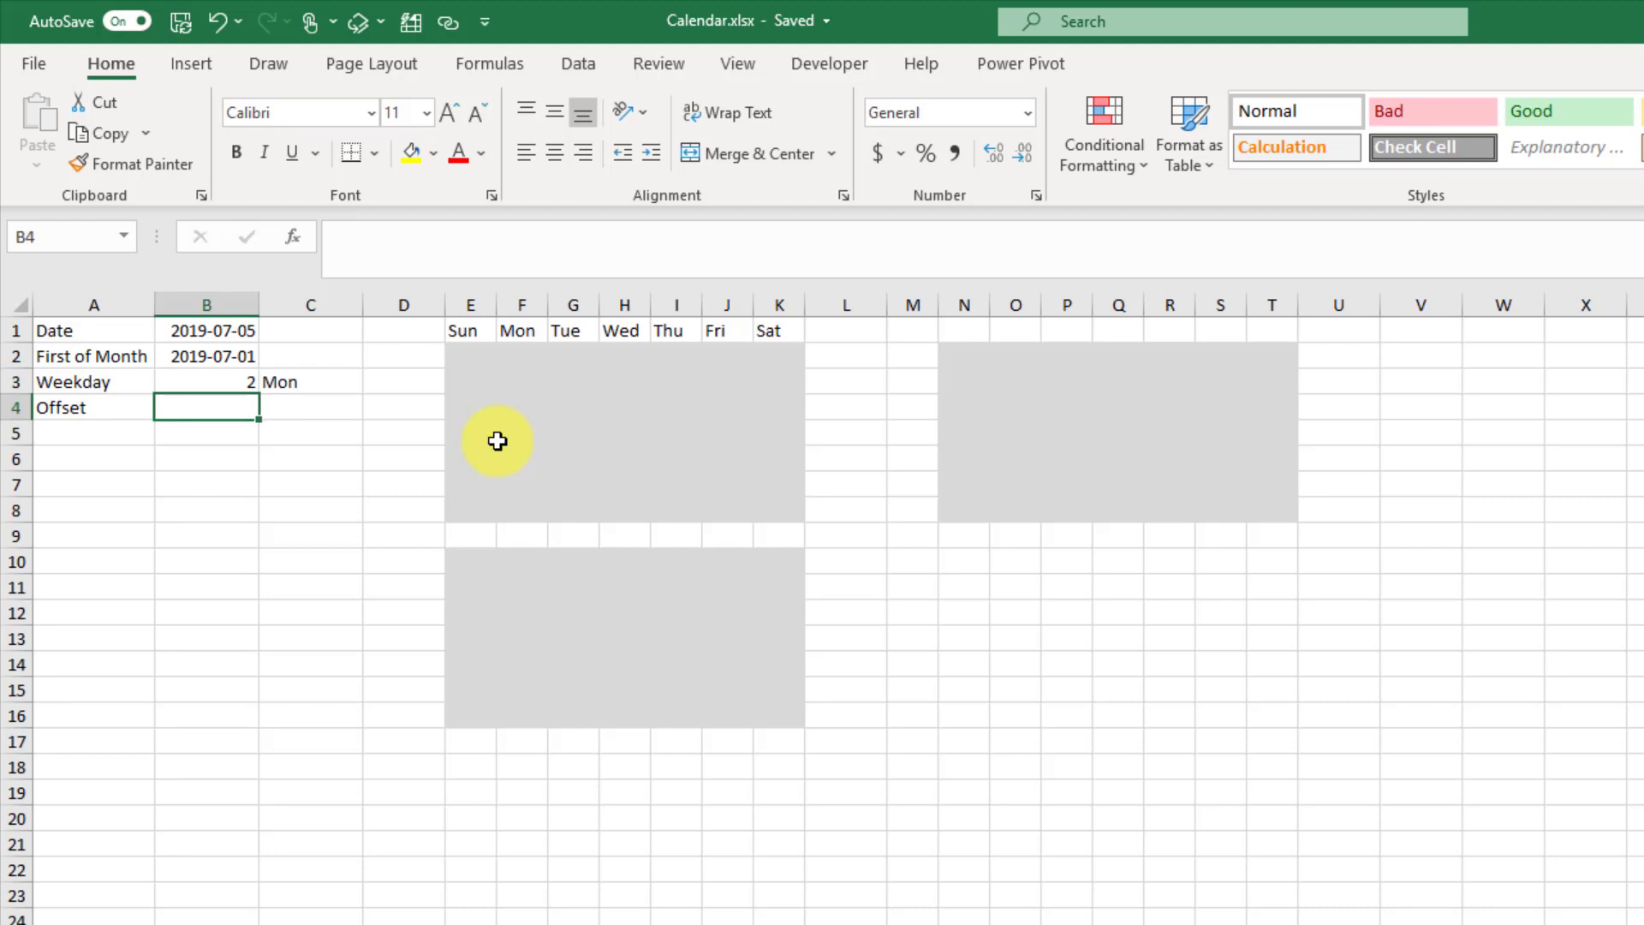
pyautogui.write('=')
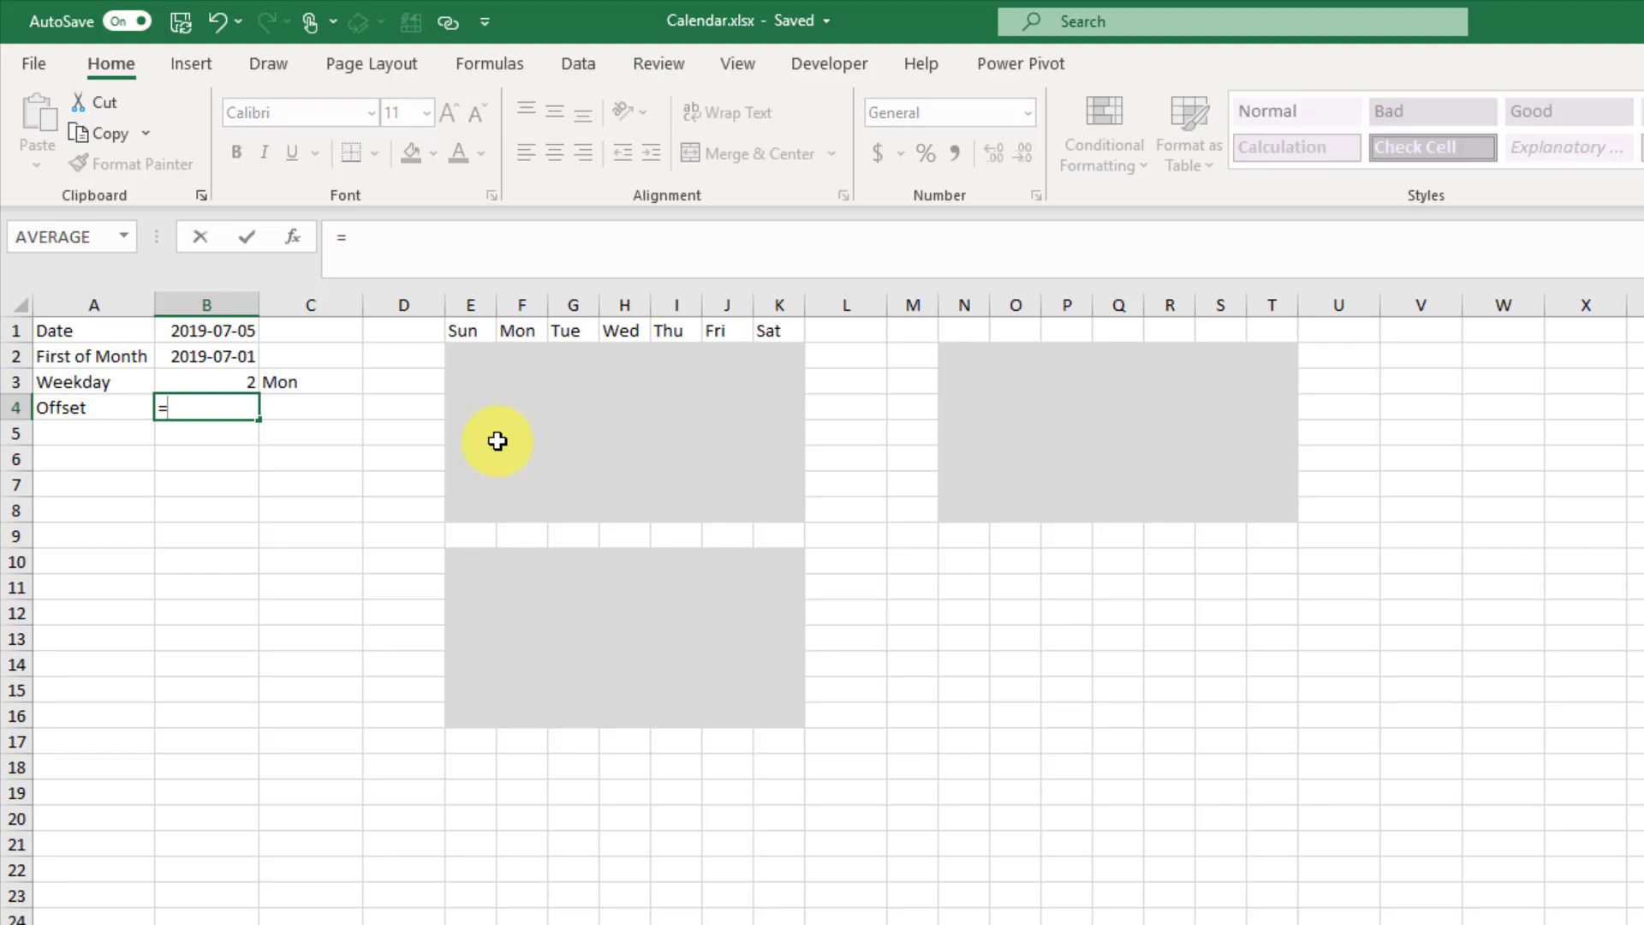
pyautogui.write('-1*(')
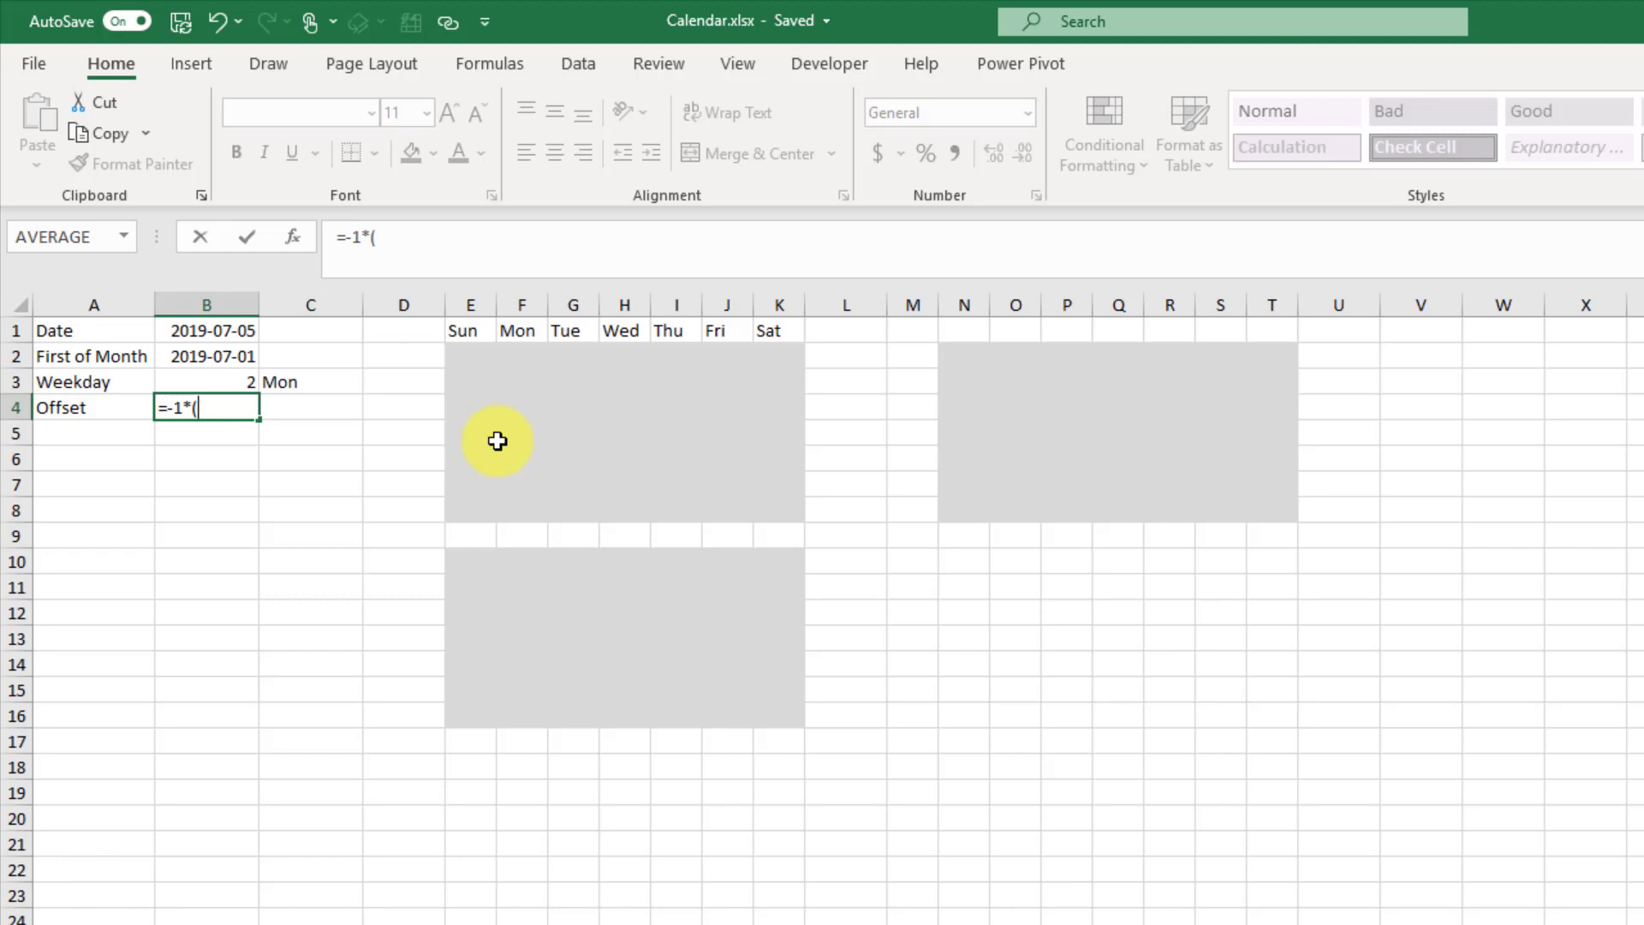
pyautogui.click(239, 381)
pyautogui.write('+5)')
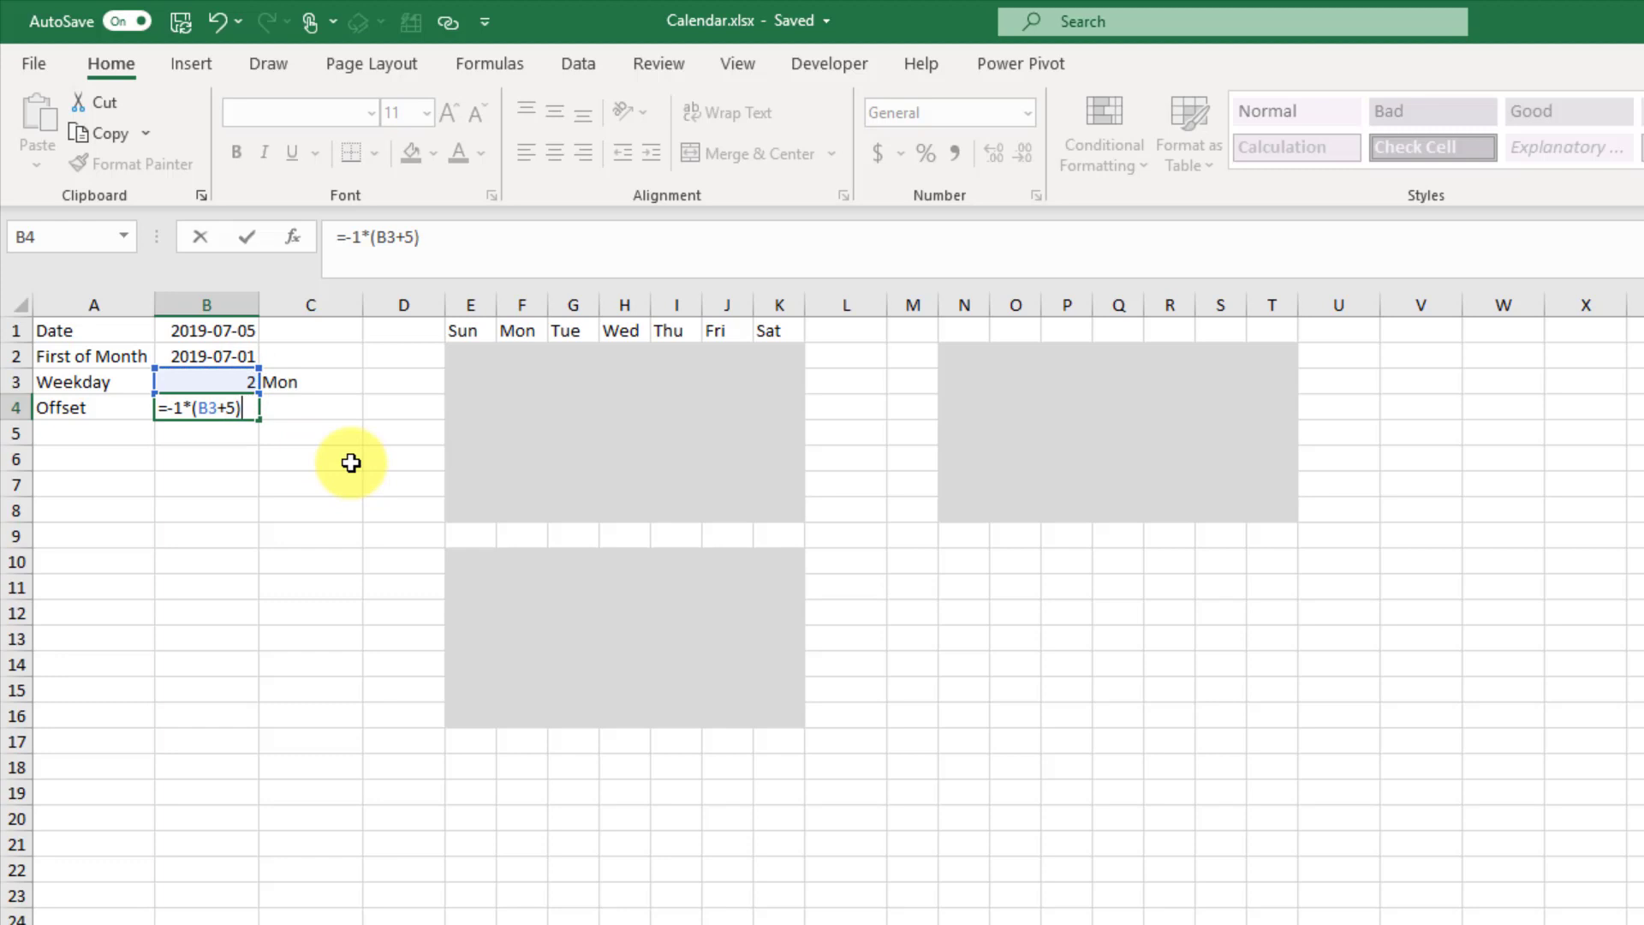
pyautogui.press('Return')
pyautogui.press('Up')
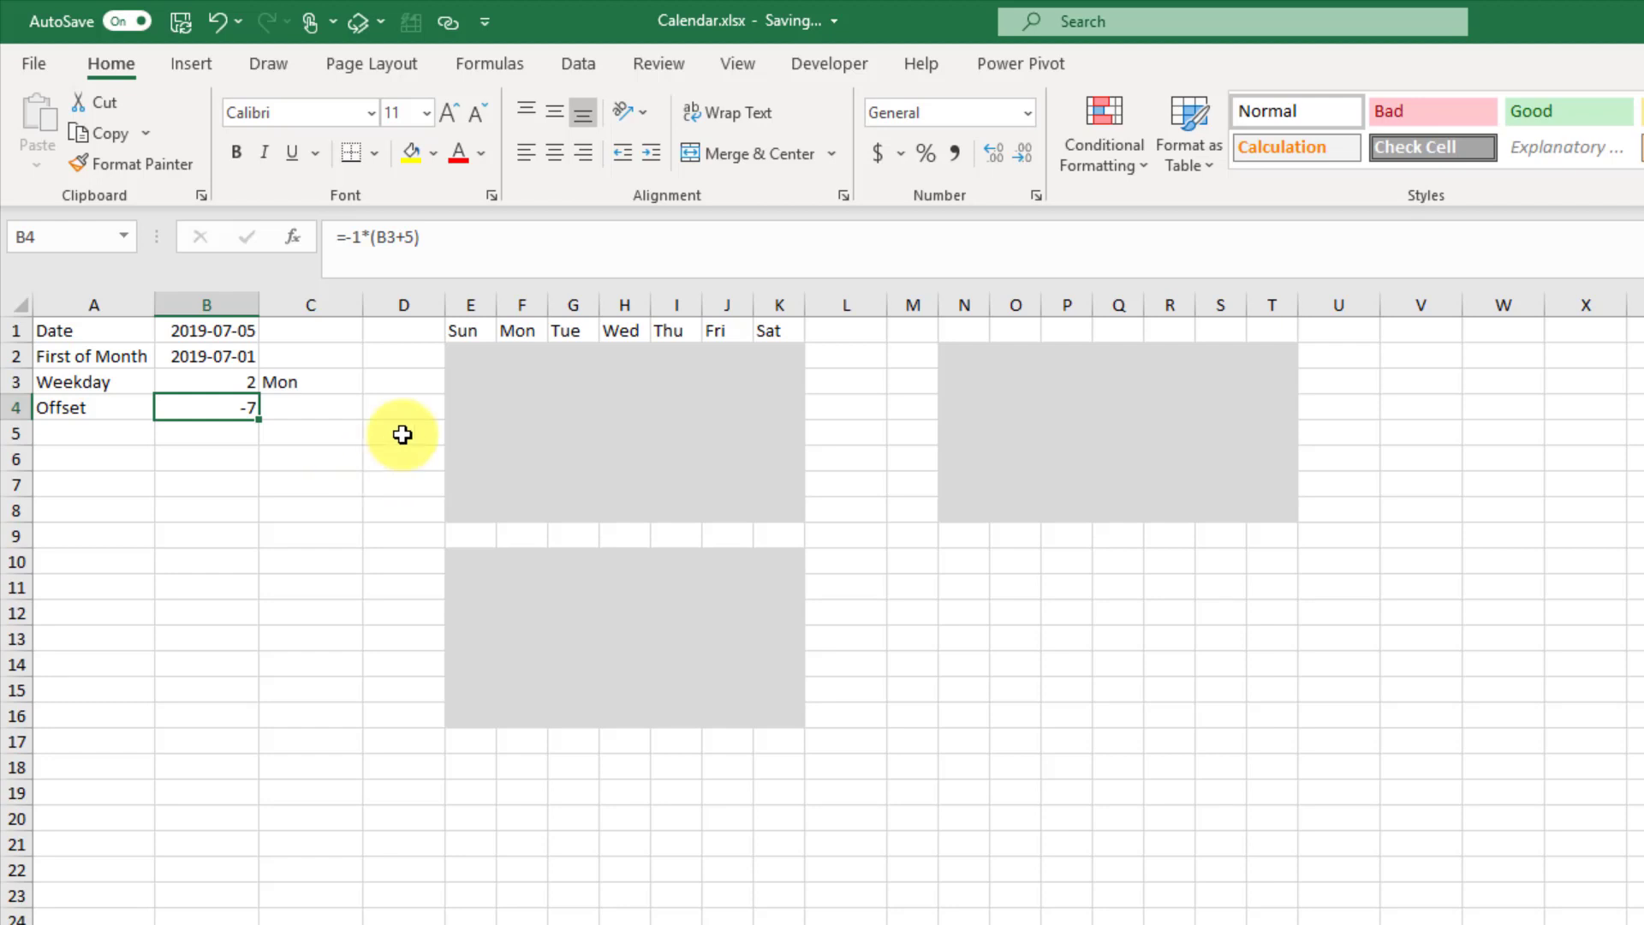
# Enter =SEQUENCE(7,7,B4,1) in E2 to fill the grid under the weekday headers with consecutive numbers starting at the offset
pyautogui.click(470, 354)
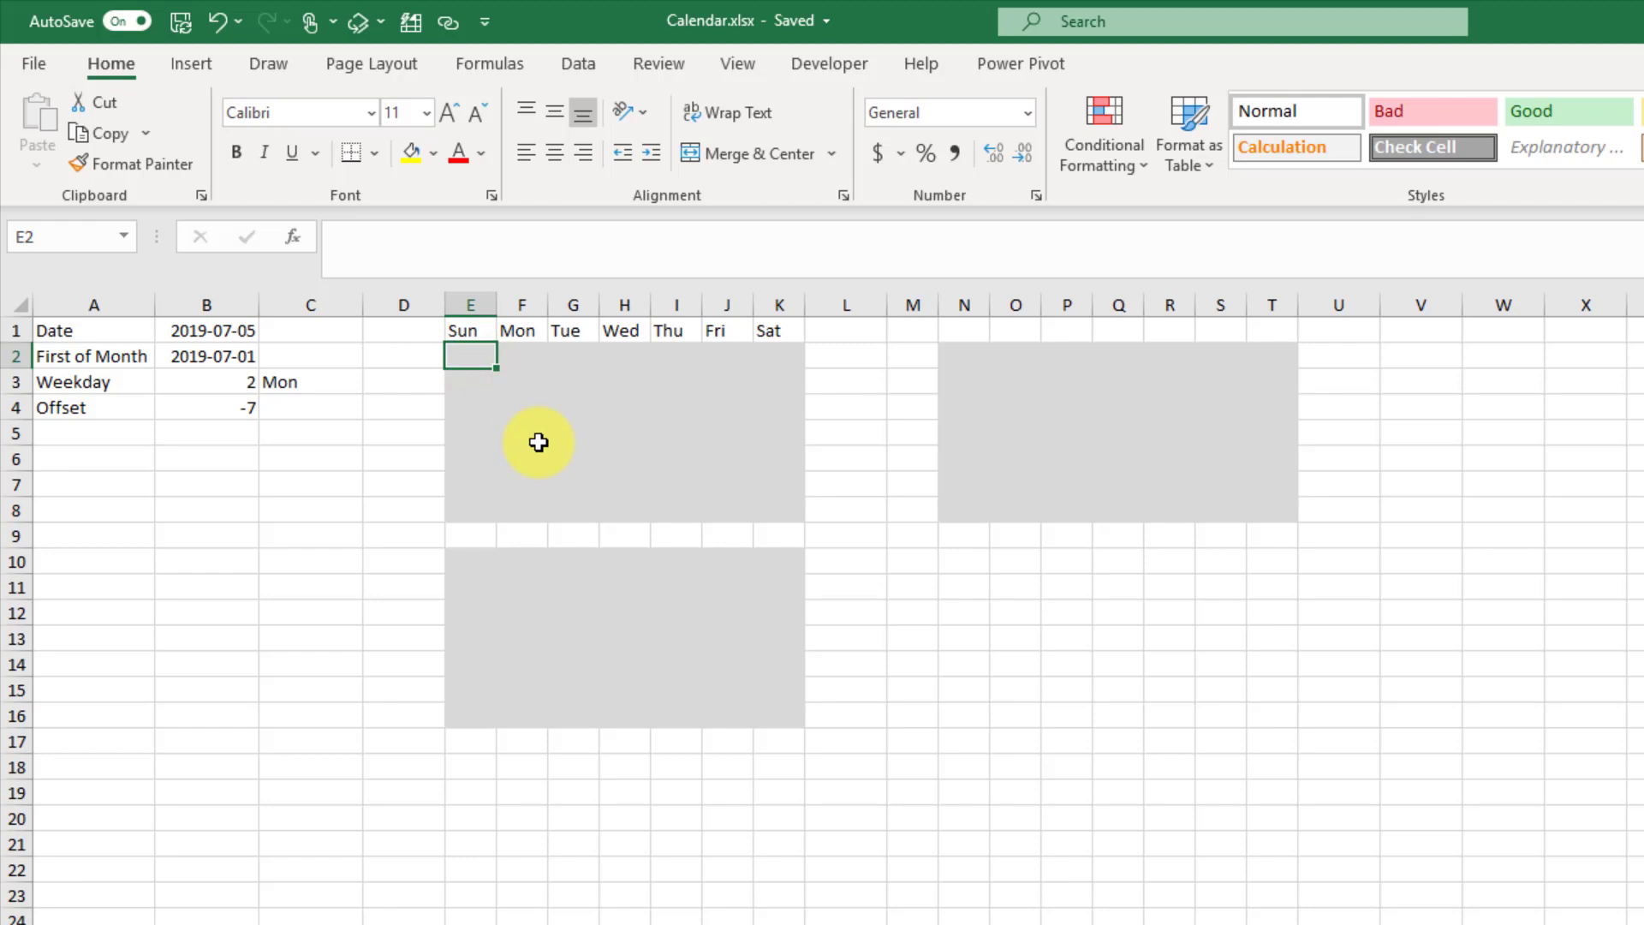
pyautogui.write('=se')
pyautogui.press('Down')
pyautogui.press('Down')
pyautogui.press('Down')
pyautogui.press('Down')
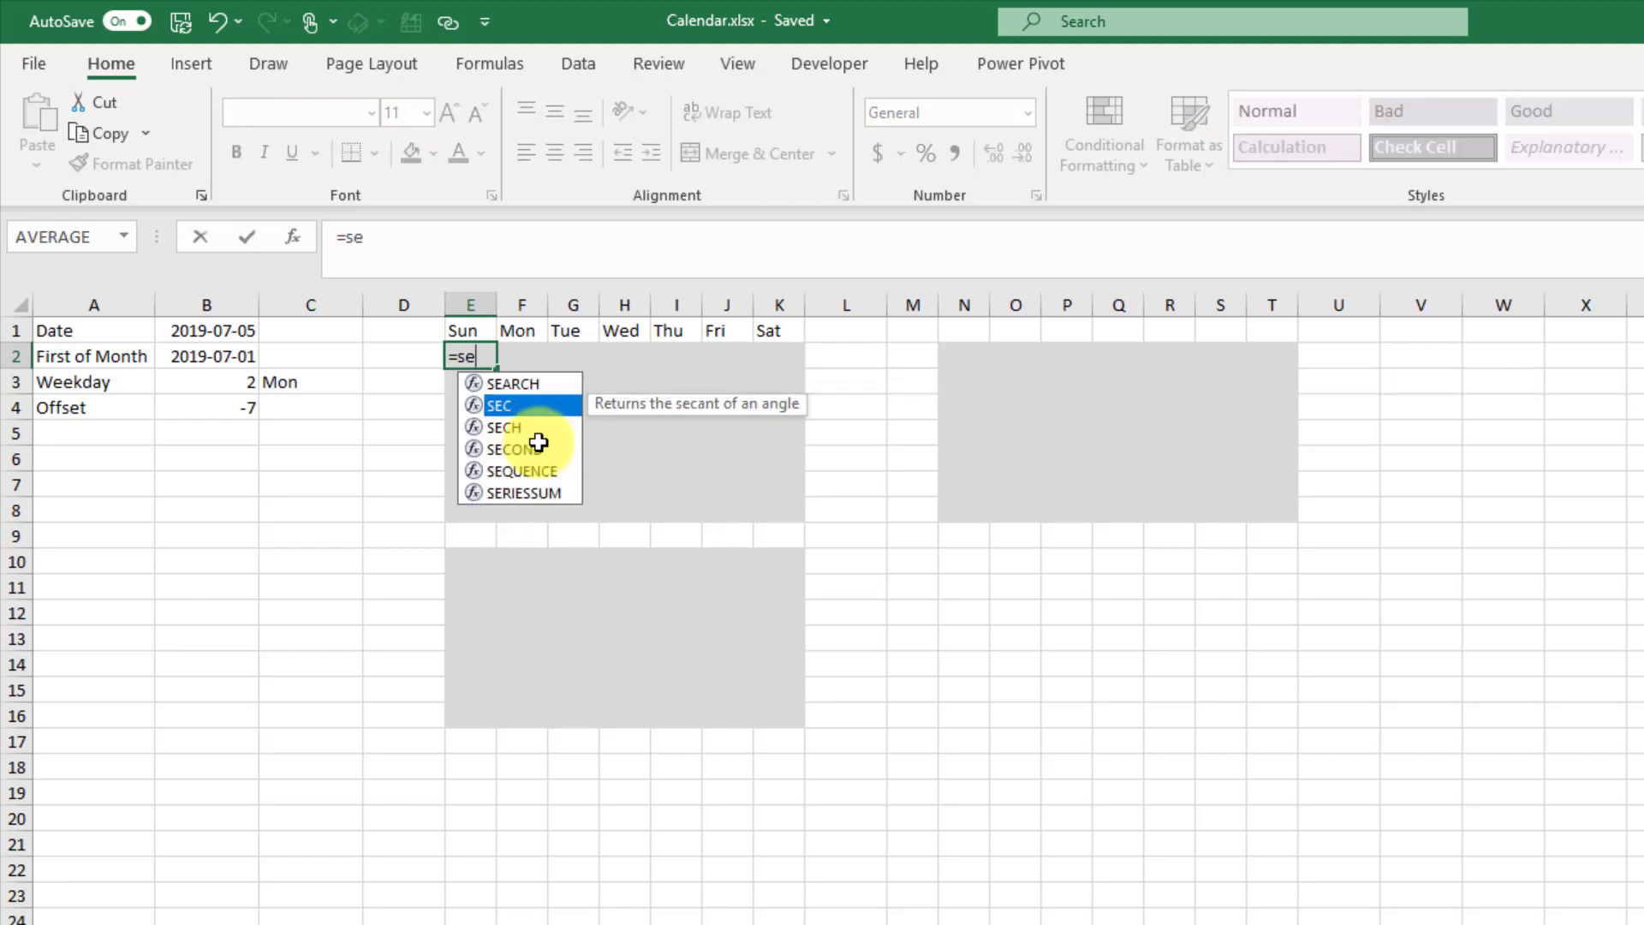
pyautogui.press('Tab')
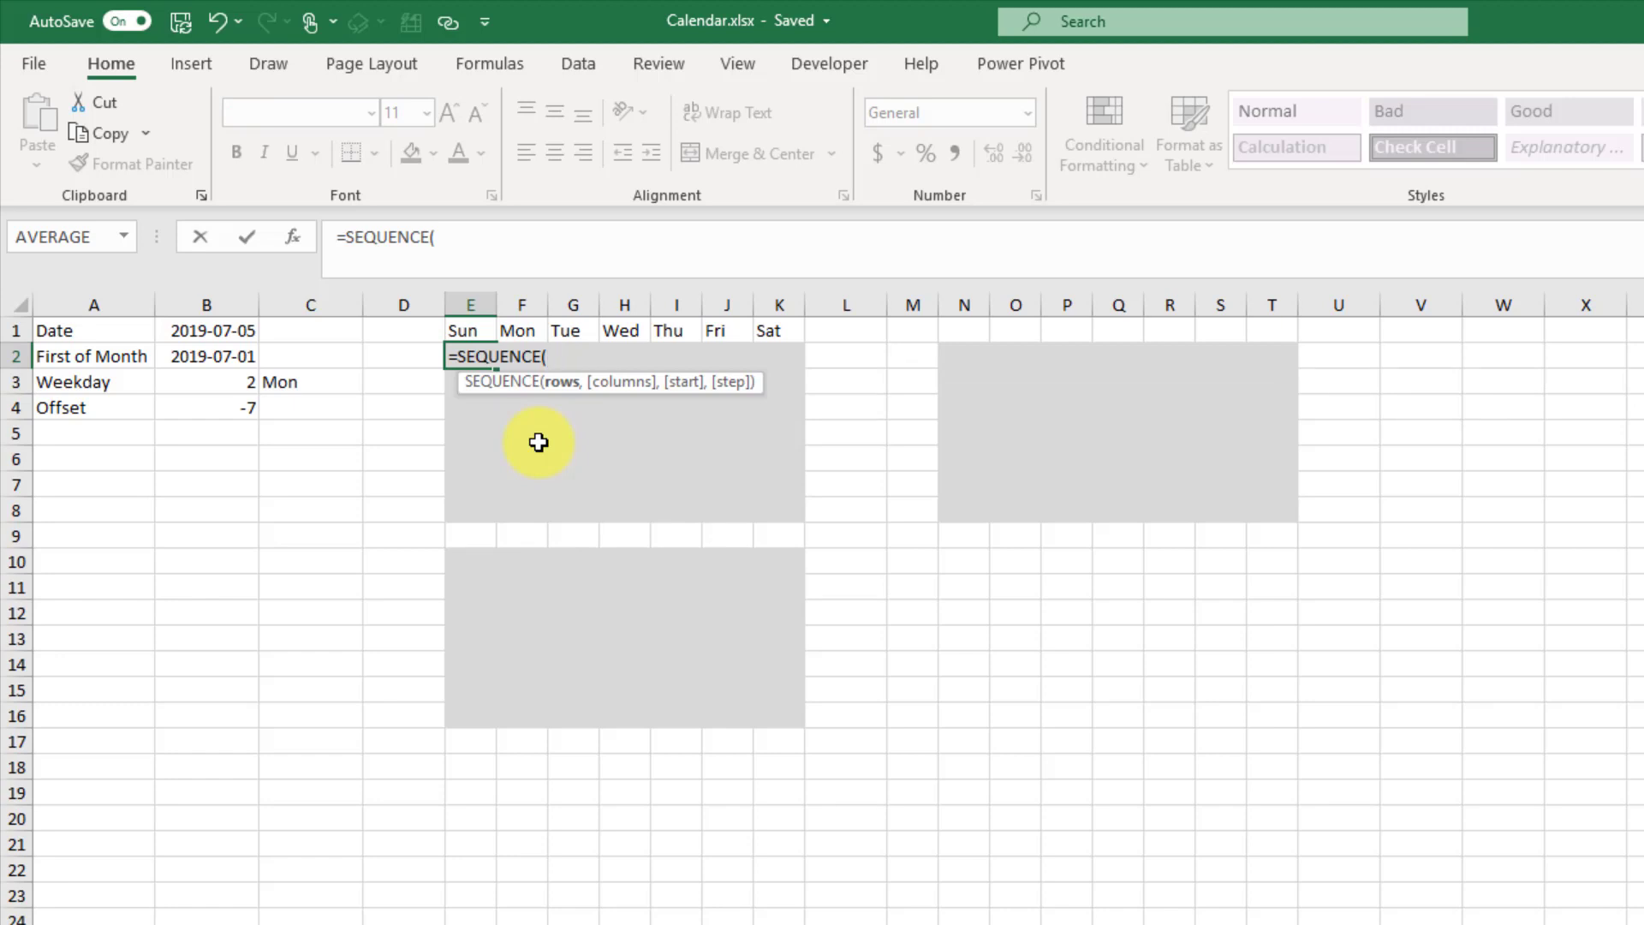
pyautogui.write('7,7')
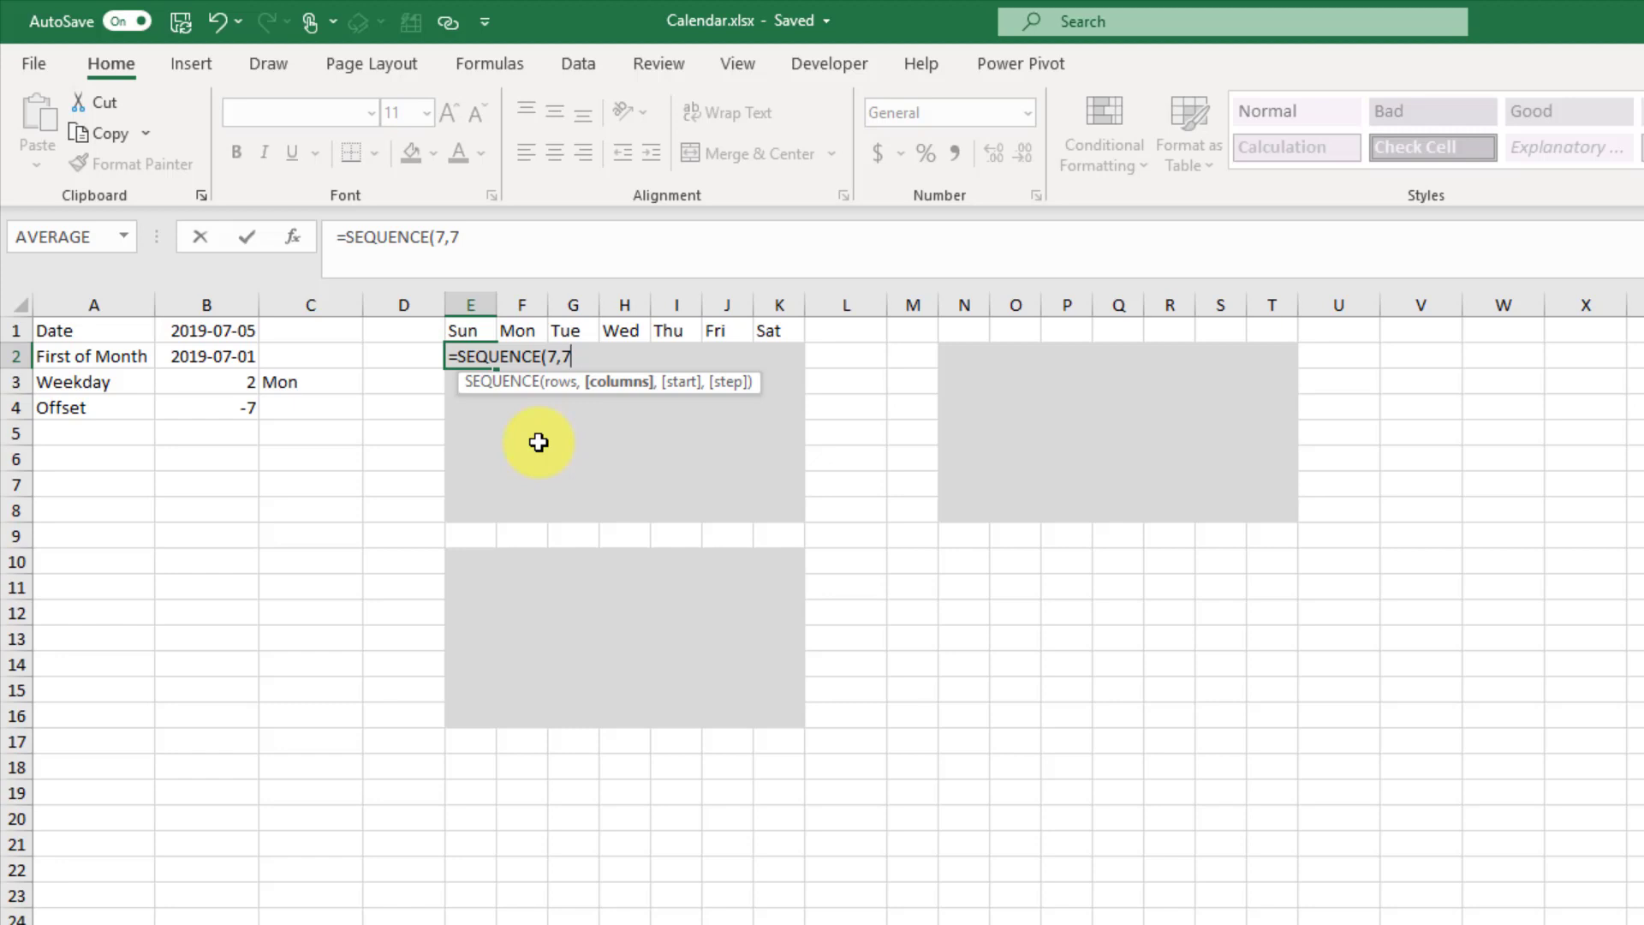
pyautogui.write(',')
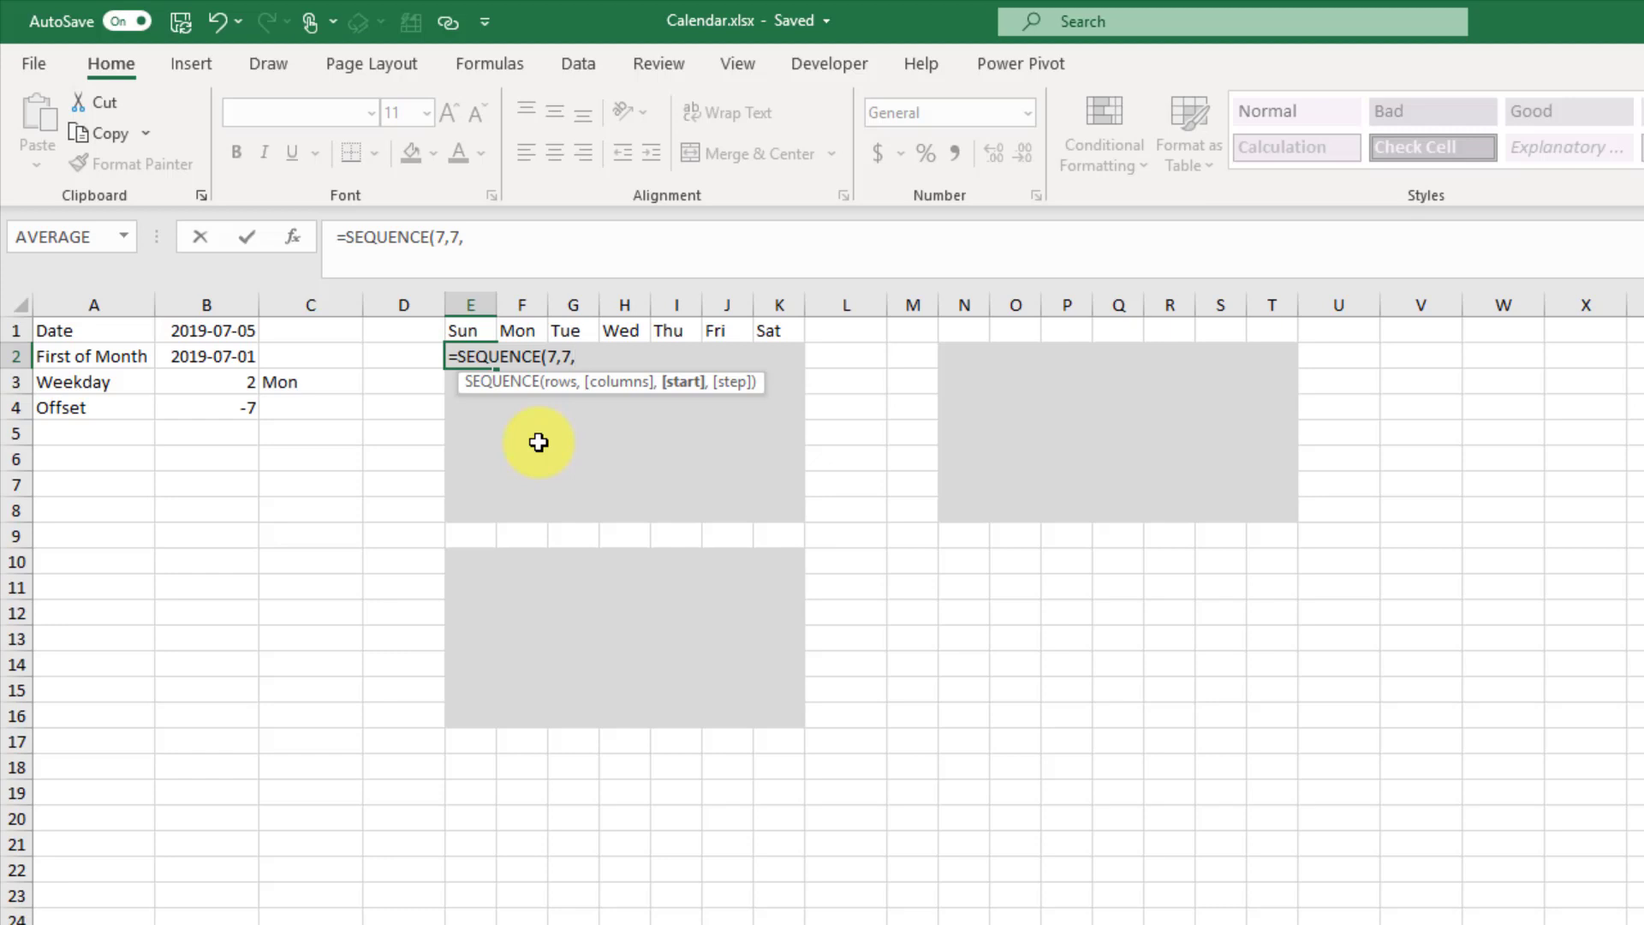
pyautogui.click(222, 408)
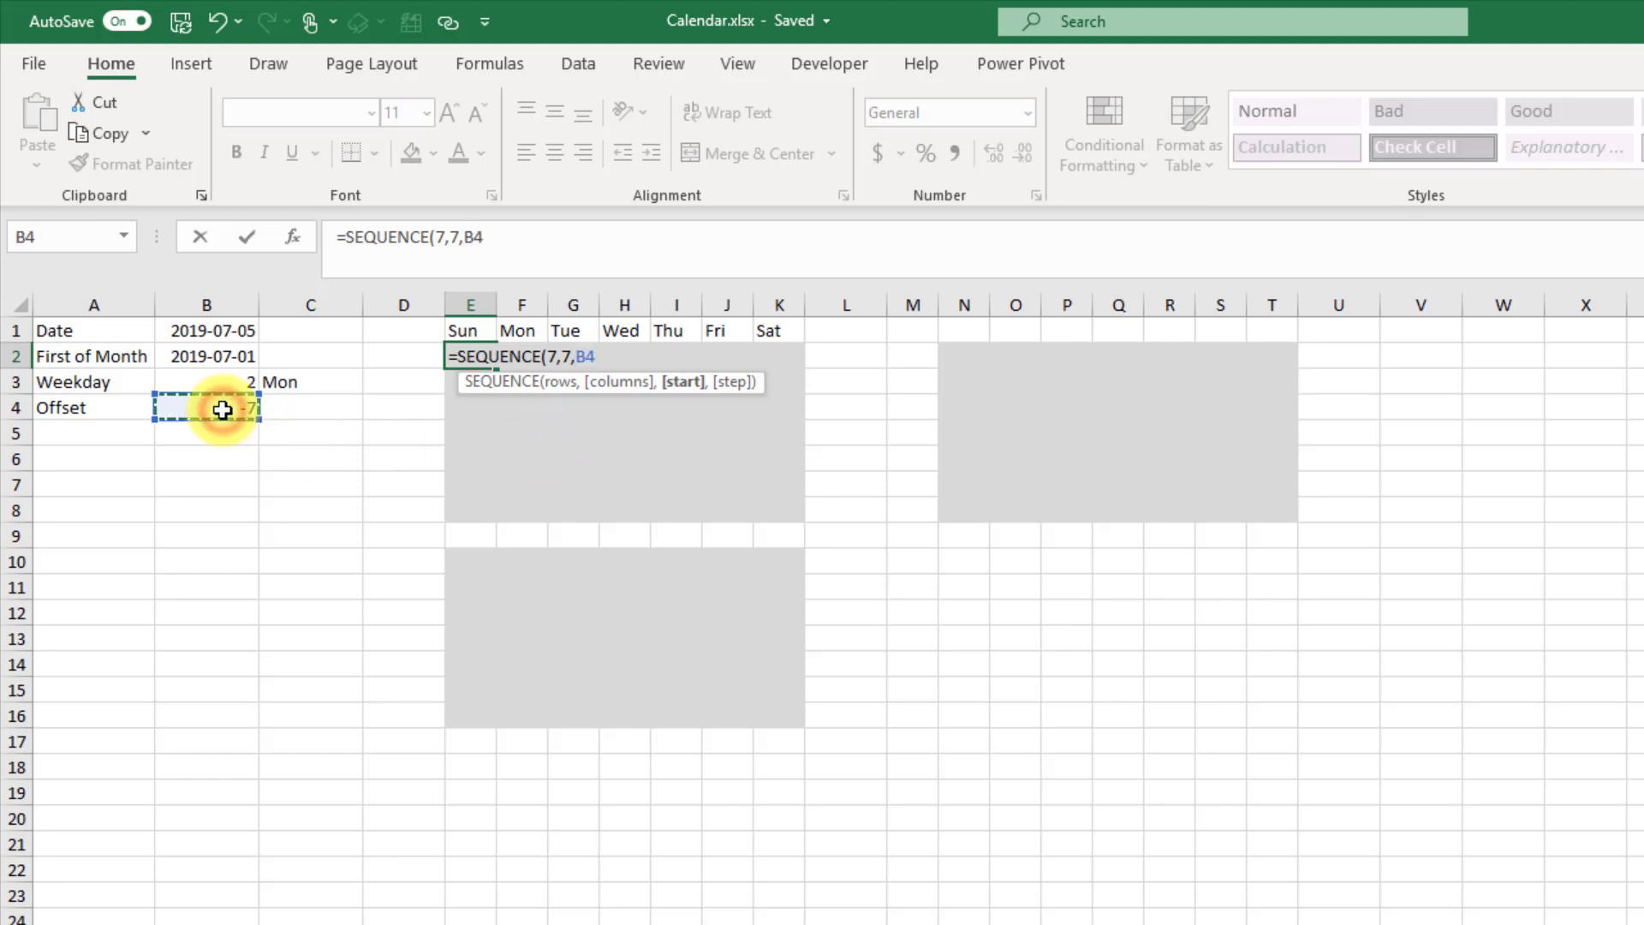
pyautogui.write(',')
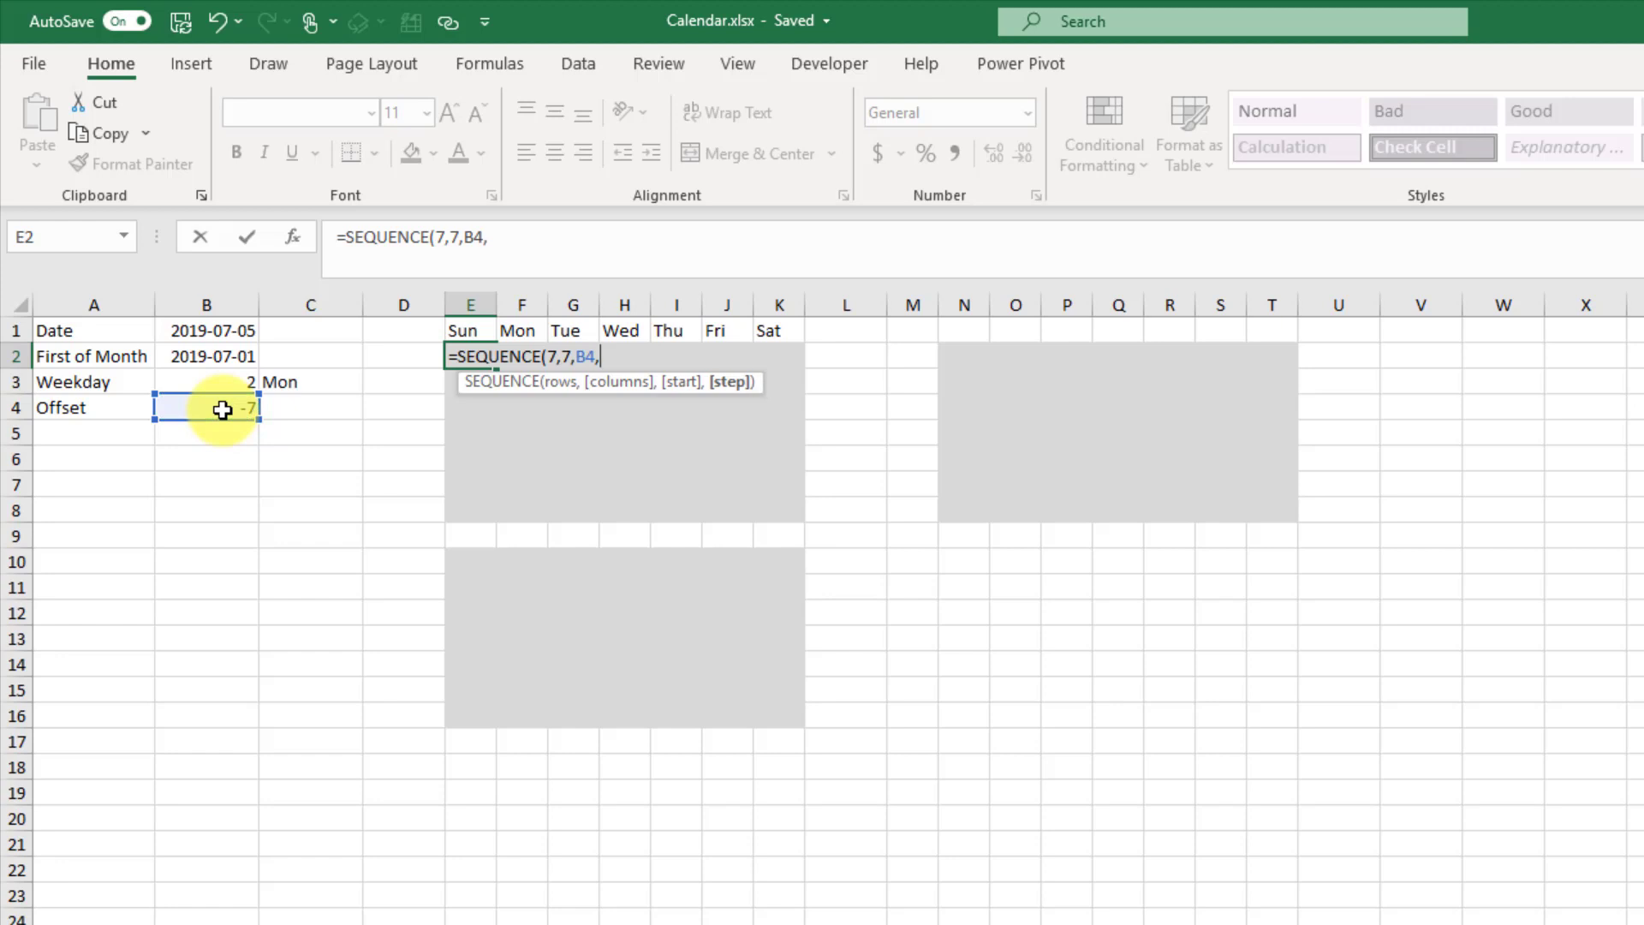
pyautogui.write('1)')
pyautogui.hotkey('ctrl', 'Return')
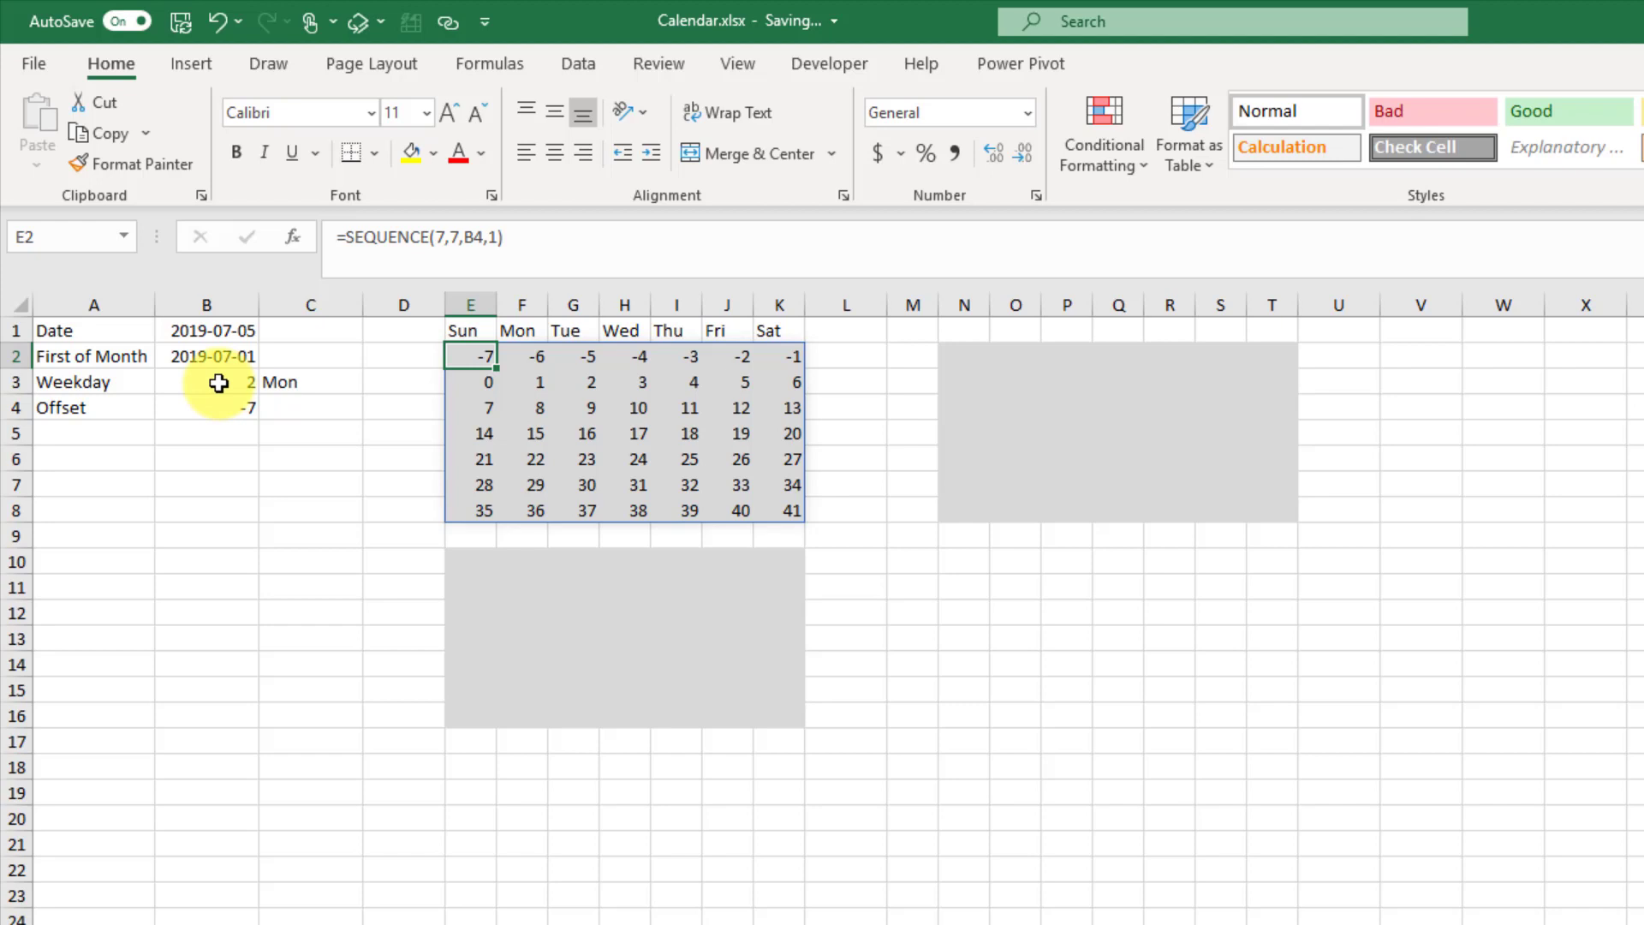
# Examine where the first and last days of the month fall in the number grid, and the cells beyond the month's end
pyautogui.click(538, 380)
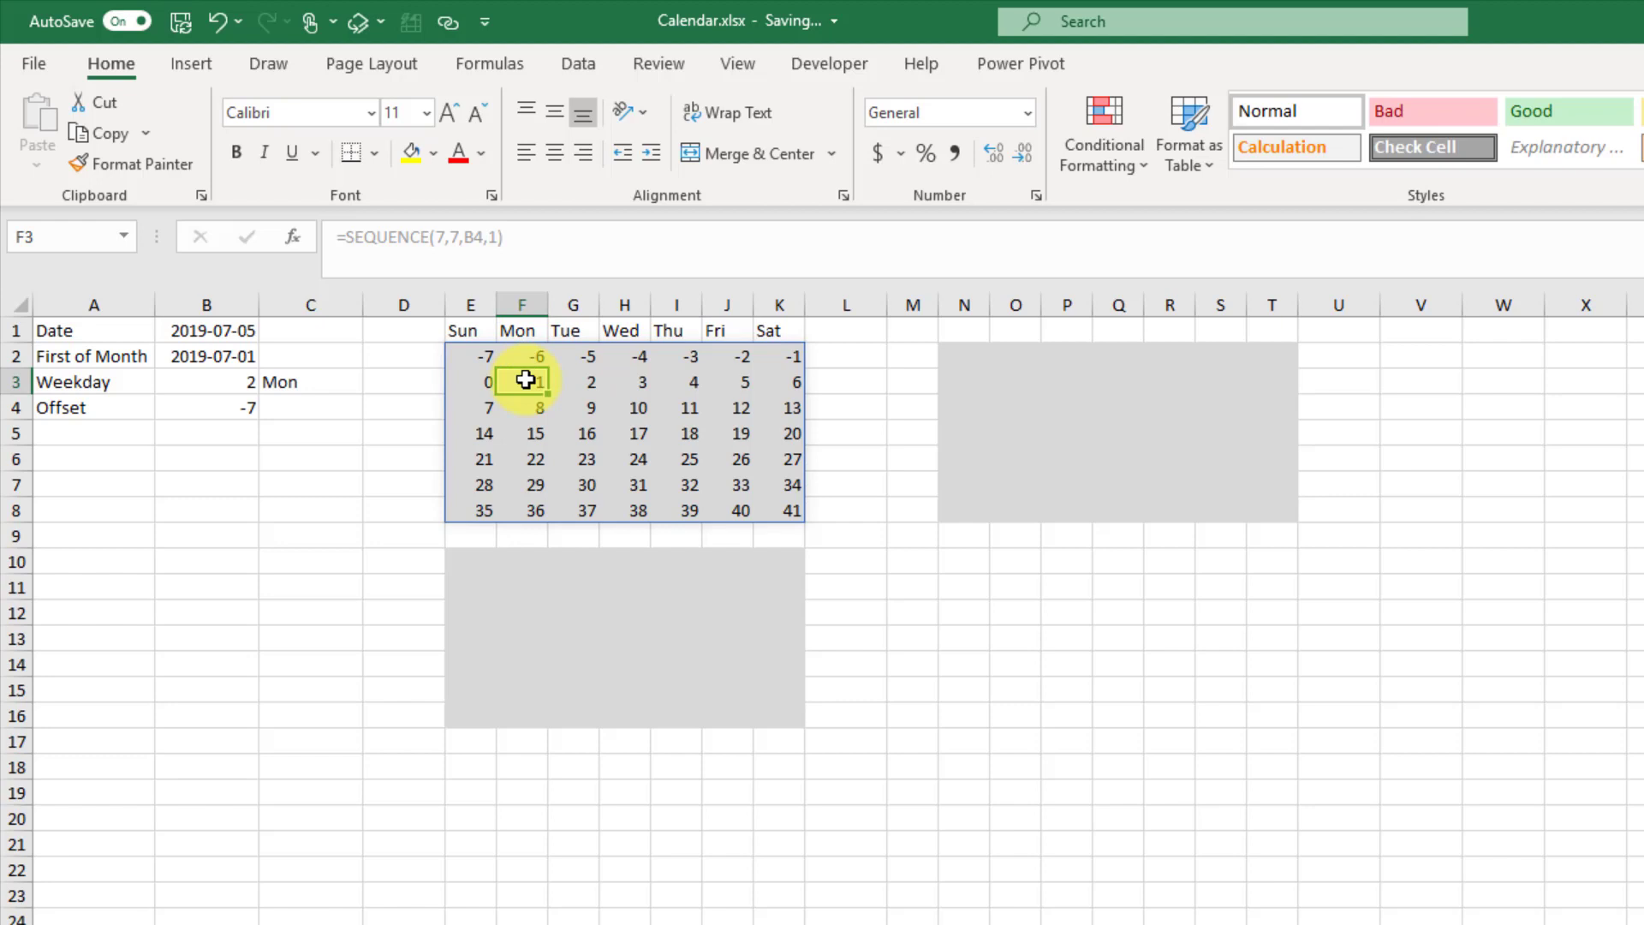
pyautogui.click(641, 486)
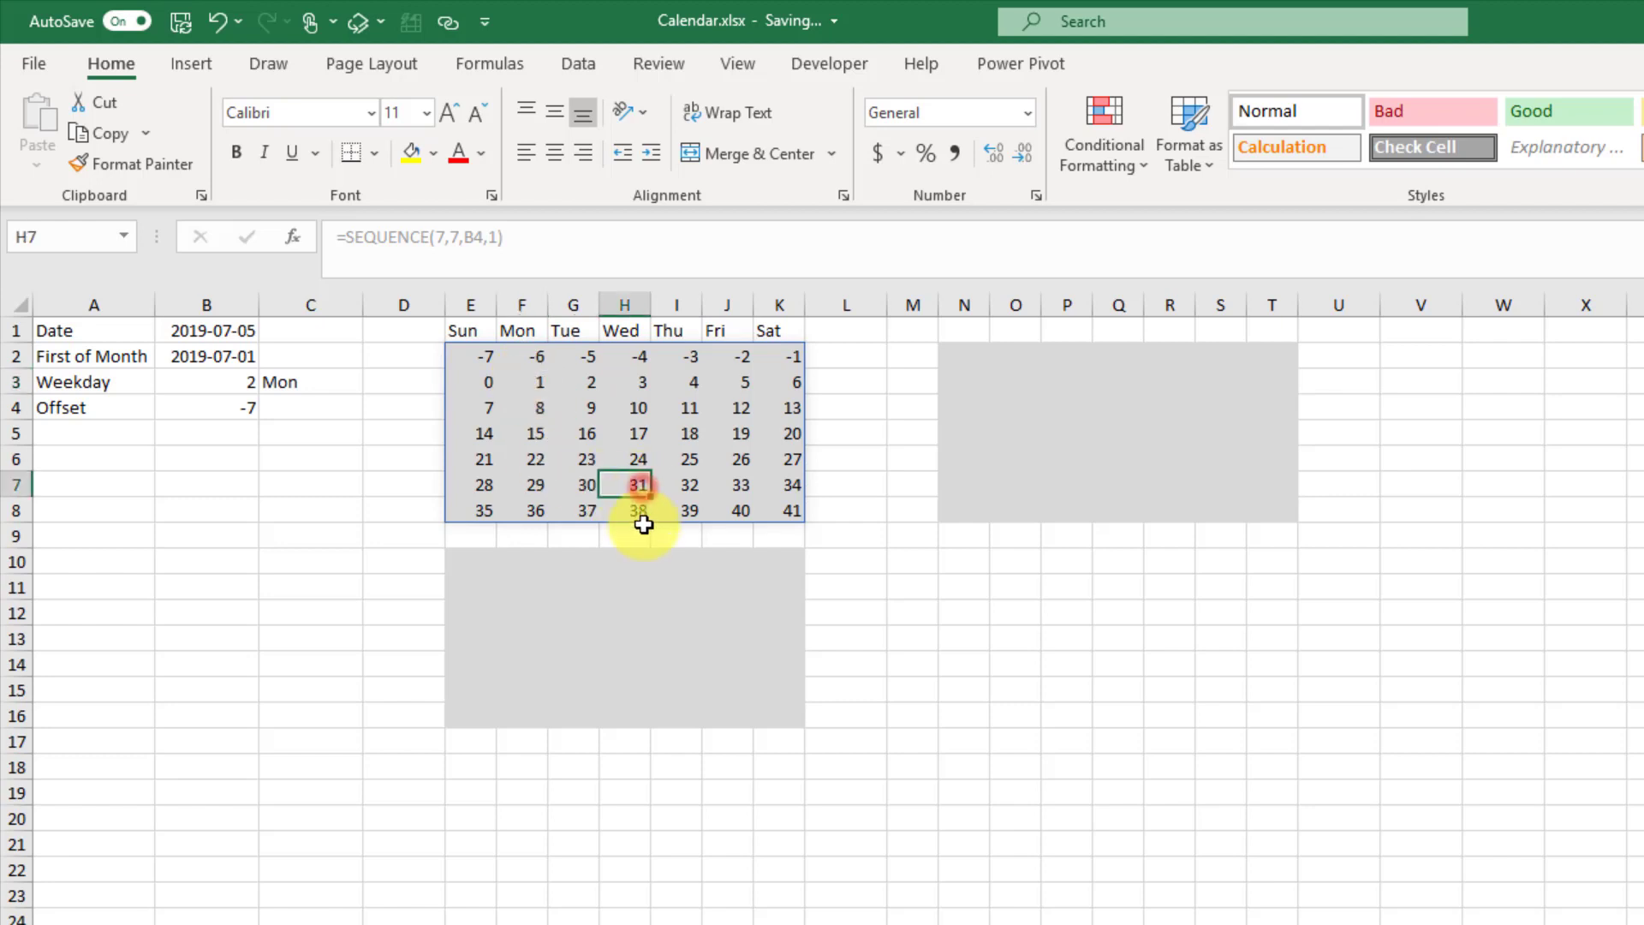
pyautogui.click(681, 485)
pyautogui.moveTo(713, 494); pyautogui.dragTo(782, 503)
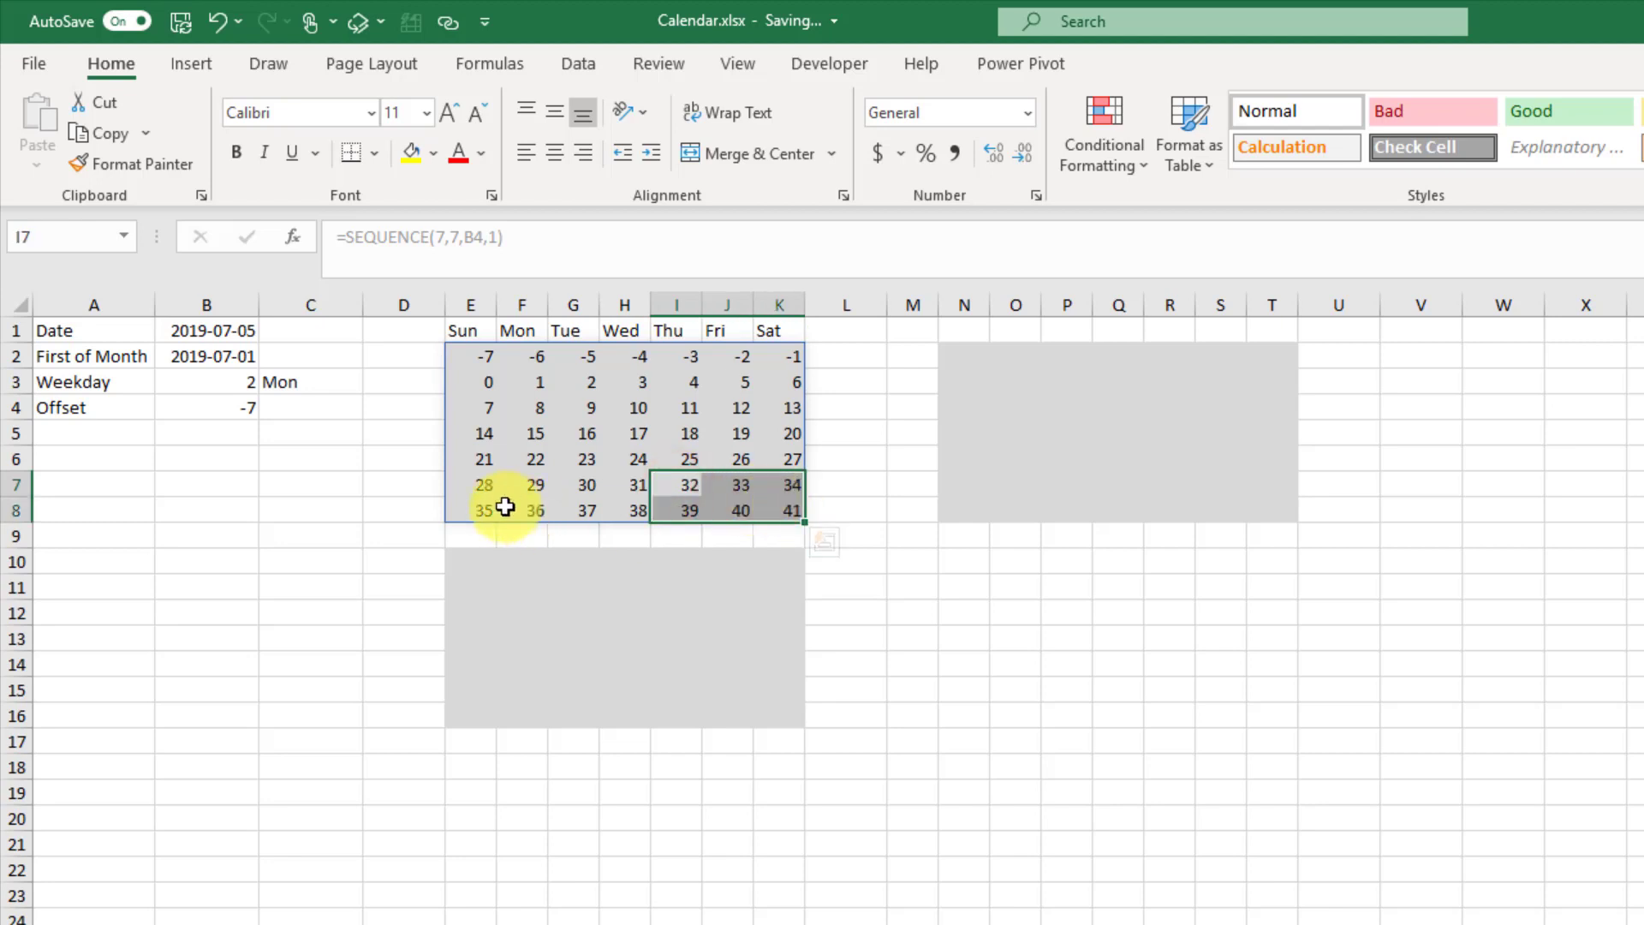
pyautogui.moveTo(488, 509); pyautogui.dragTo(747, 509)
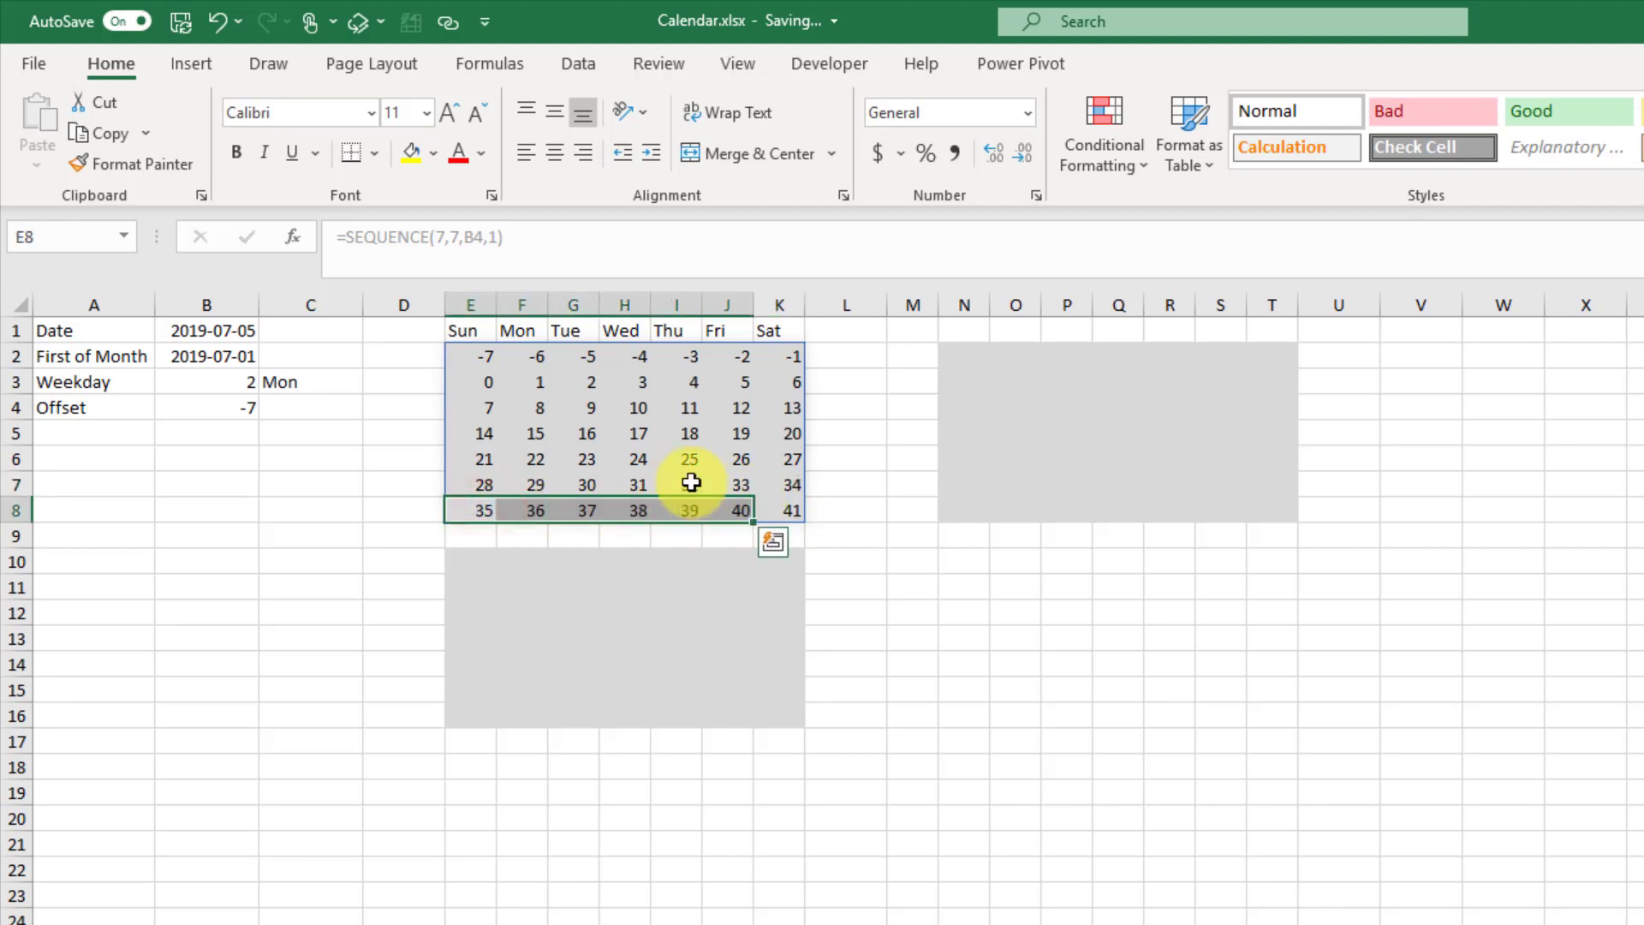
pyautogui.click(690, 485)
pyautogui.click(775, 509)
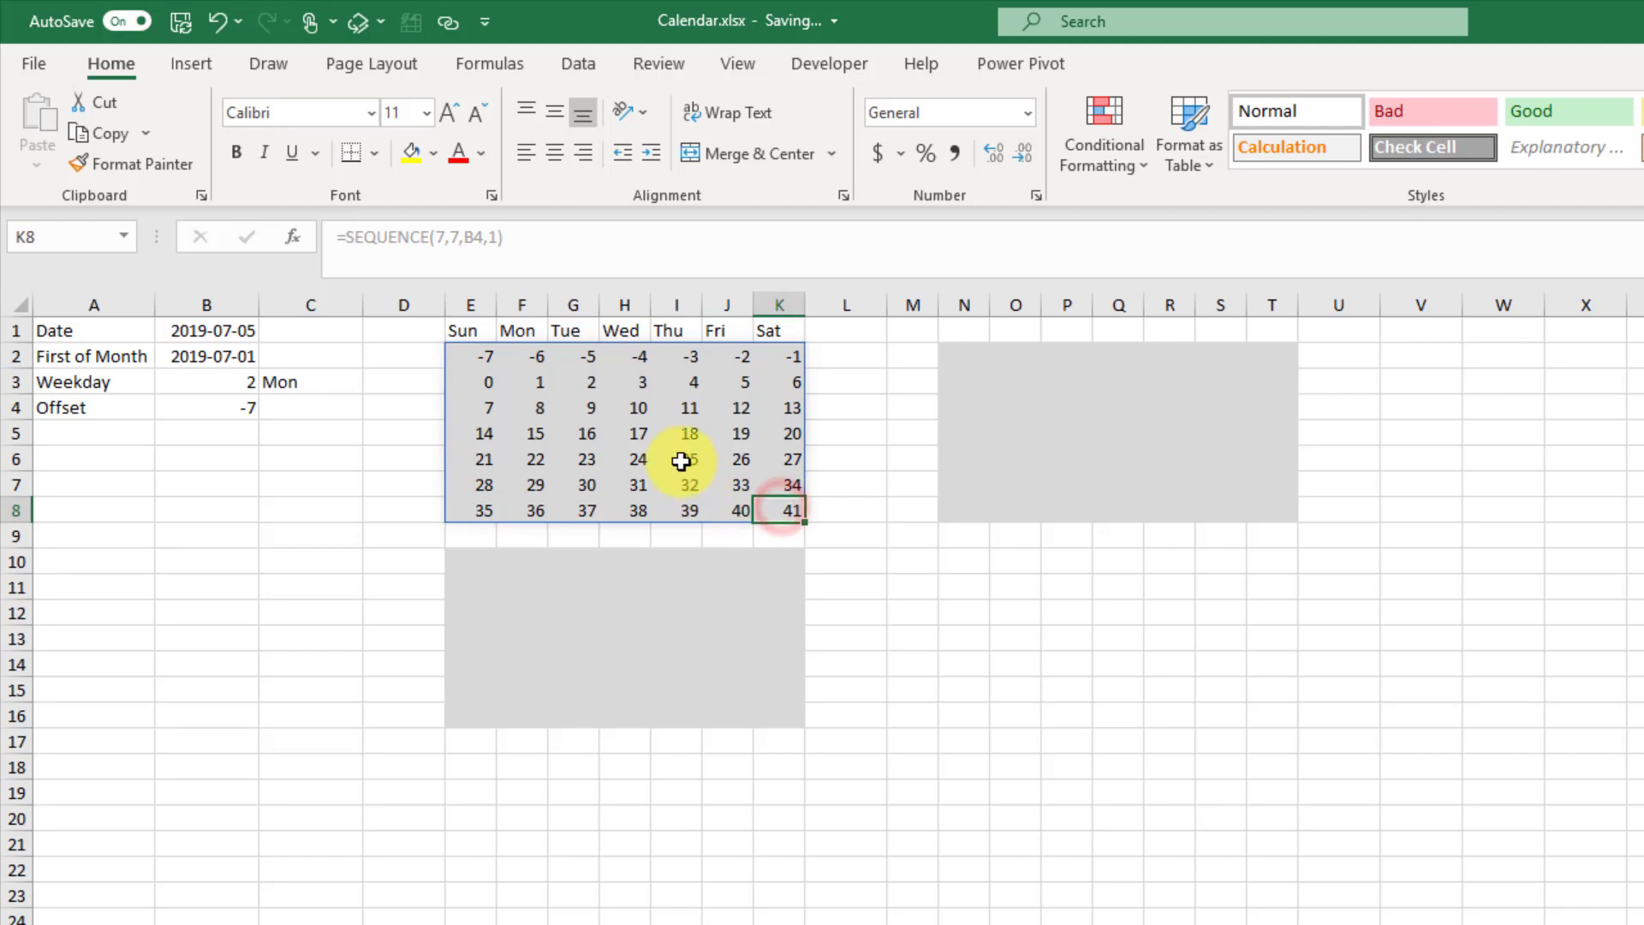
# Compare the number grid's first row and day 1 position with the weekday headers and the Offset formula in B4
pyautogui.click(478, 356)
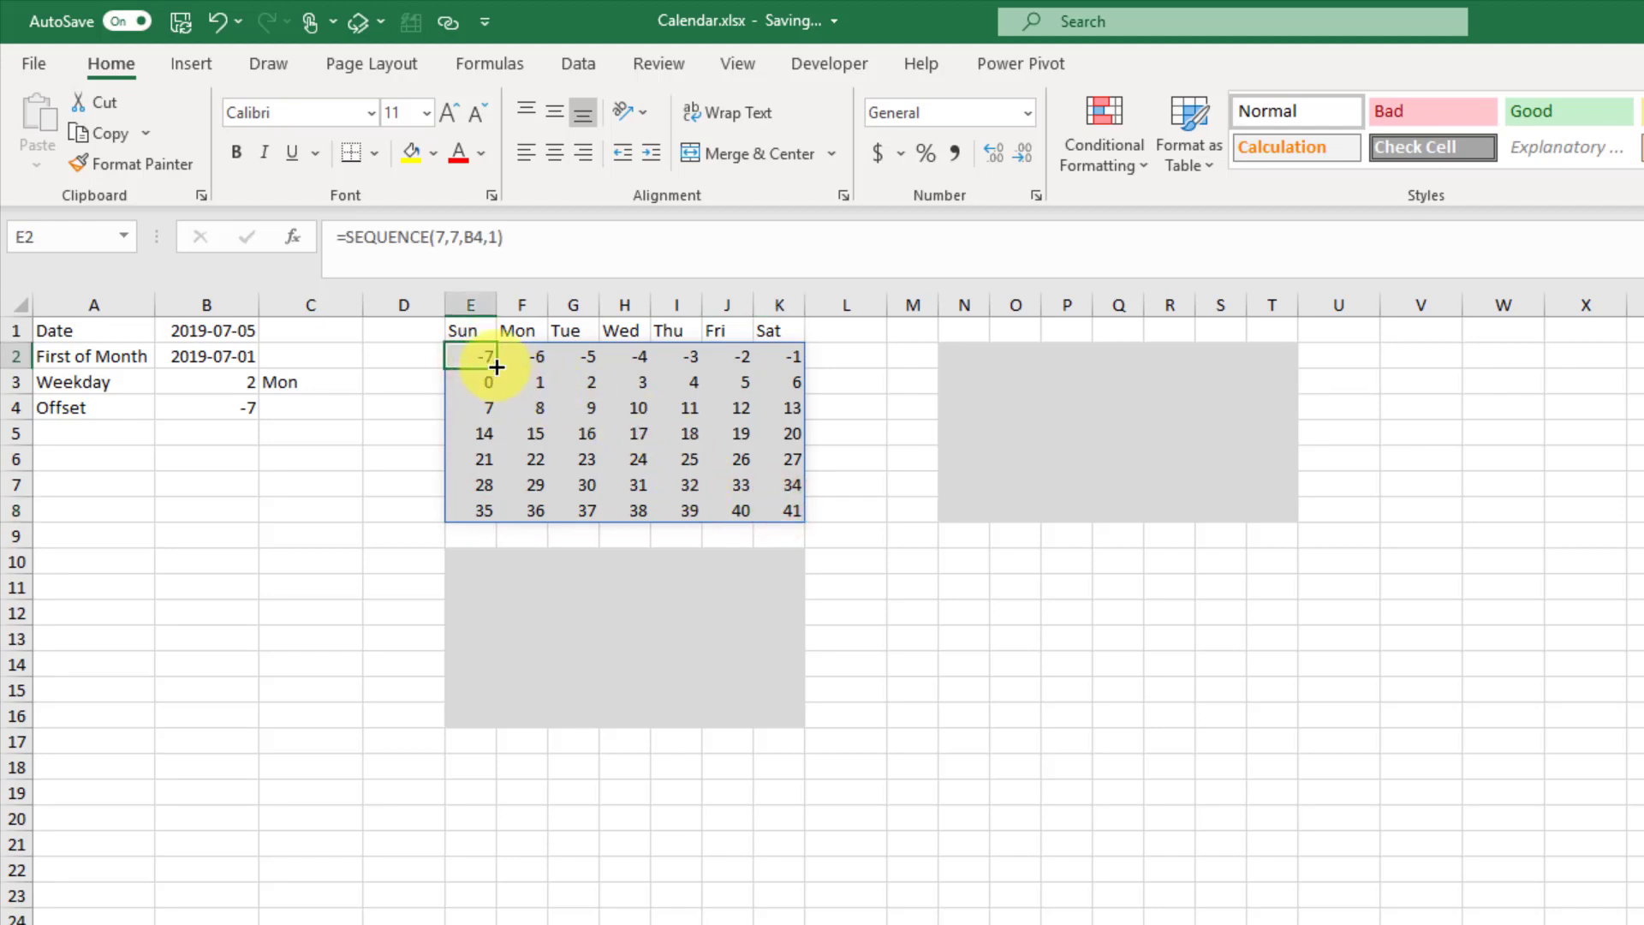
pyautogui.click(485, 382)
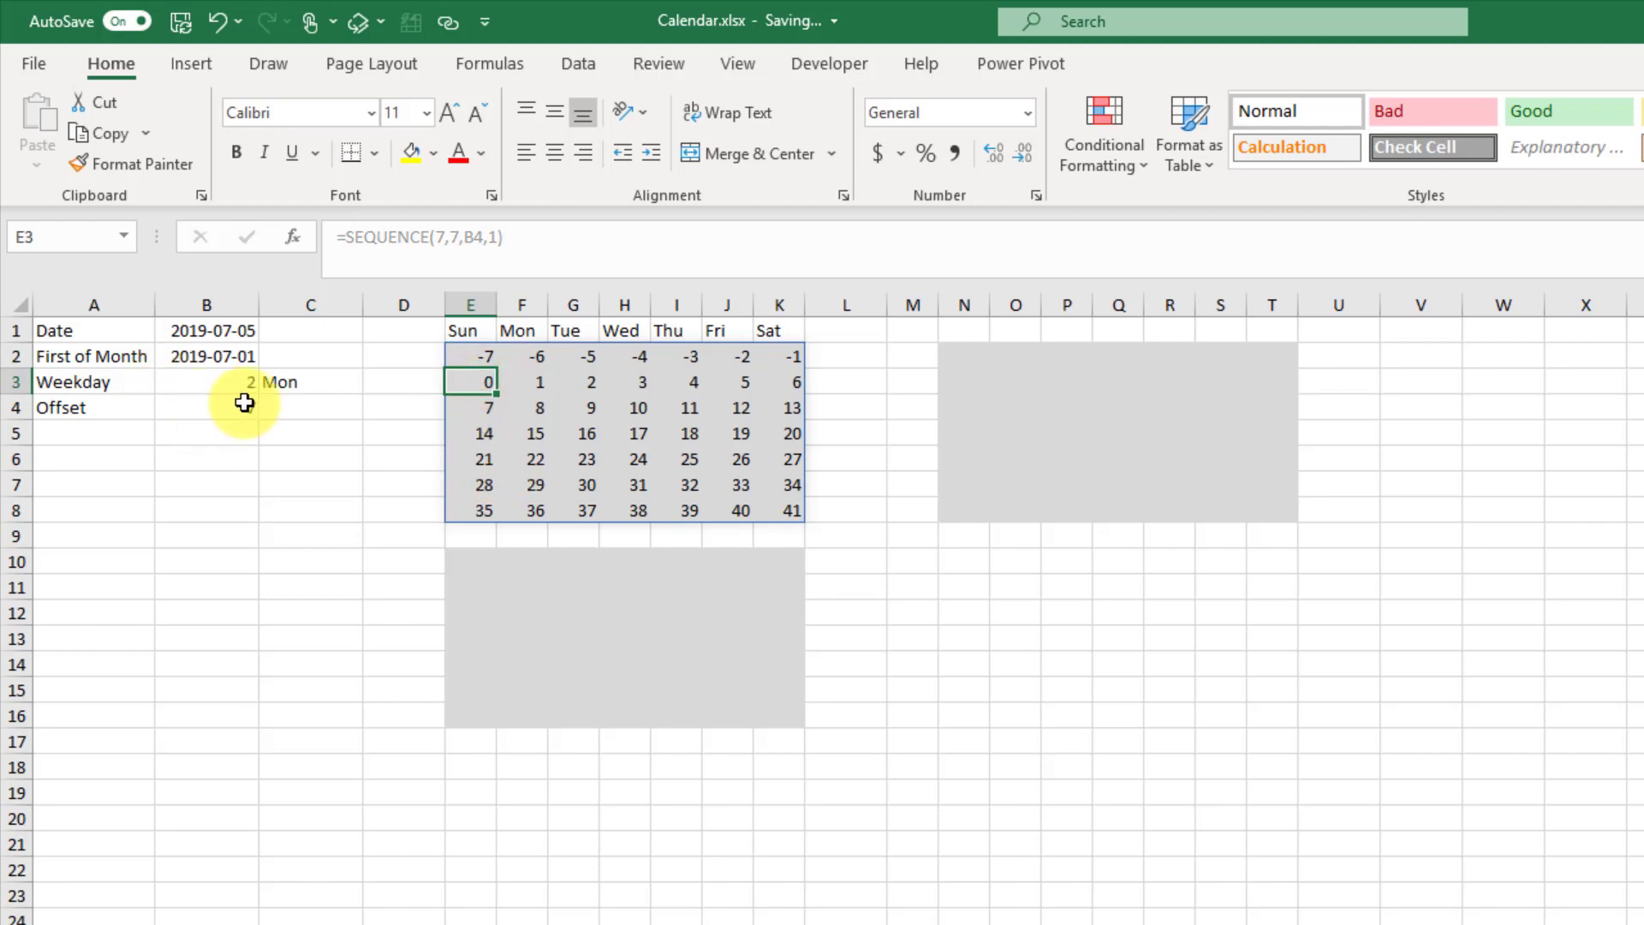
pyautogui.moveTo(480, 360); pyautogui.dragTo(785, 357)
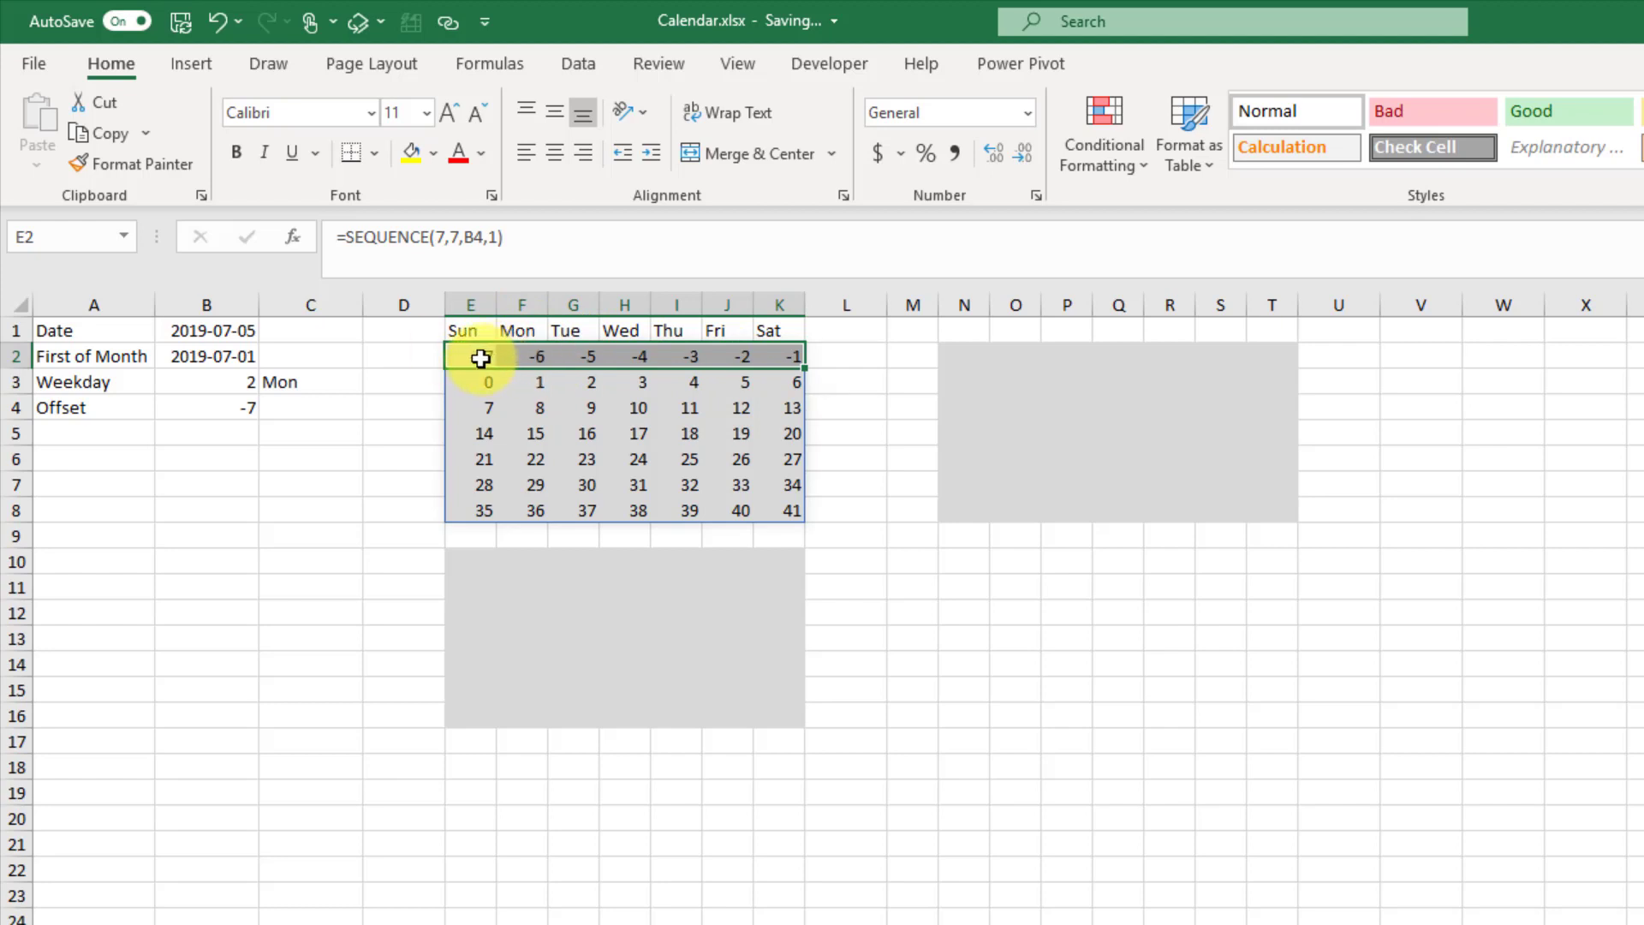
pyautogui.moveTo(466, 330); pyautogui.dragTo(773, 330)
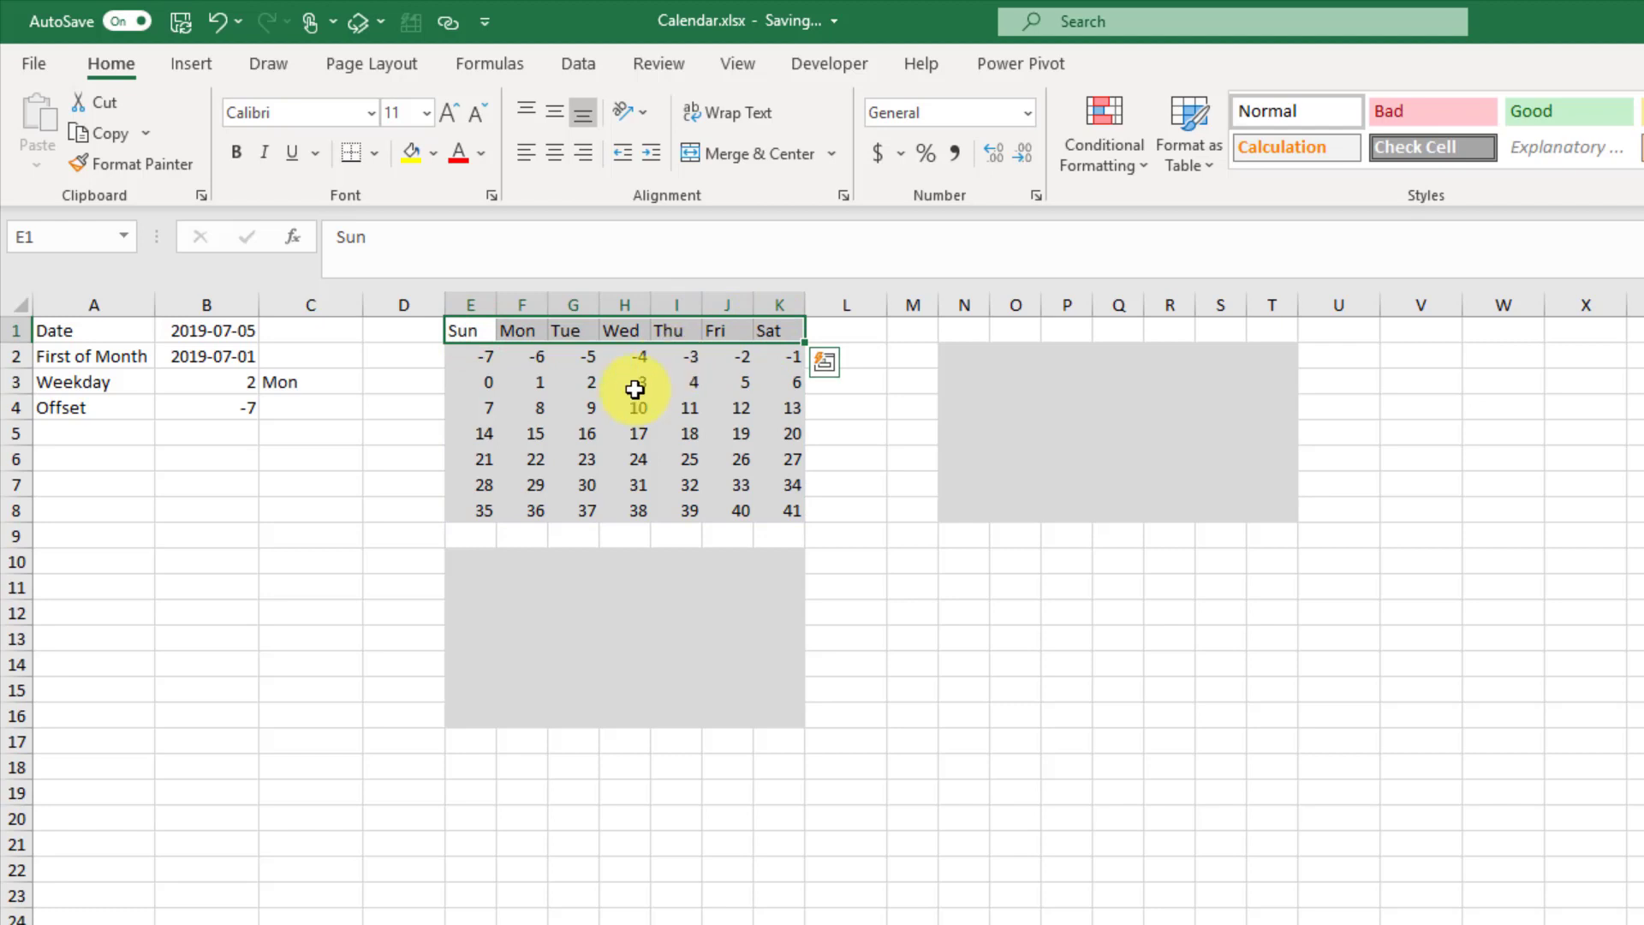
pyautogui.click(230, 406)
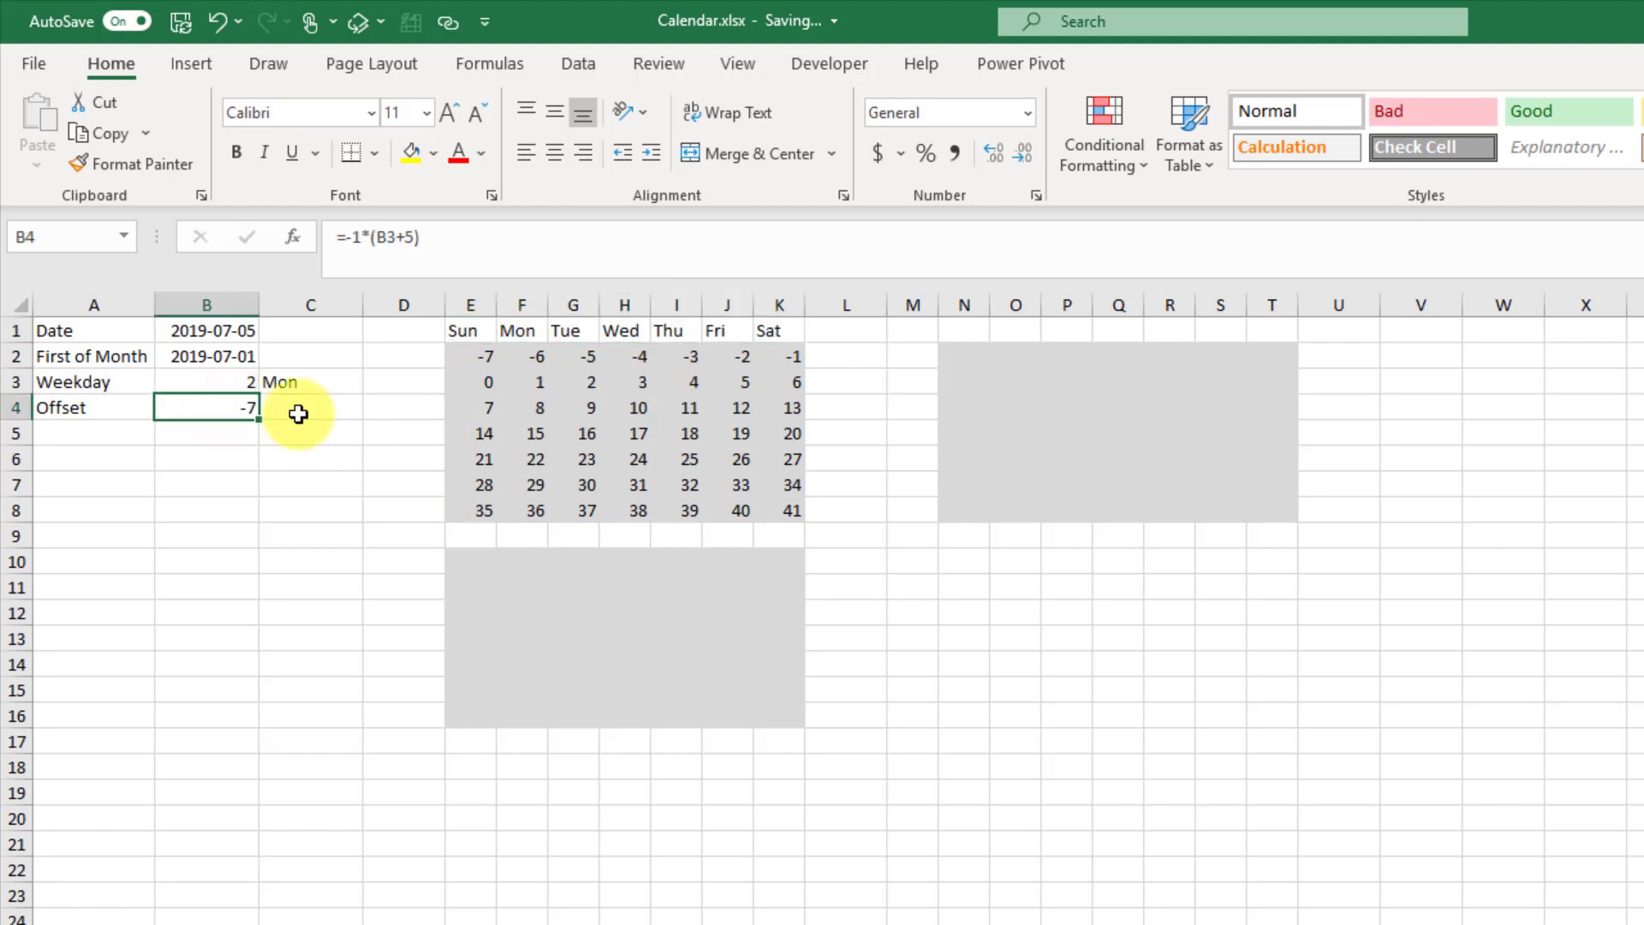
pyautogui.moveTo(480, 354); pyautogui.dragTo(786, 353)
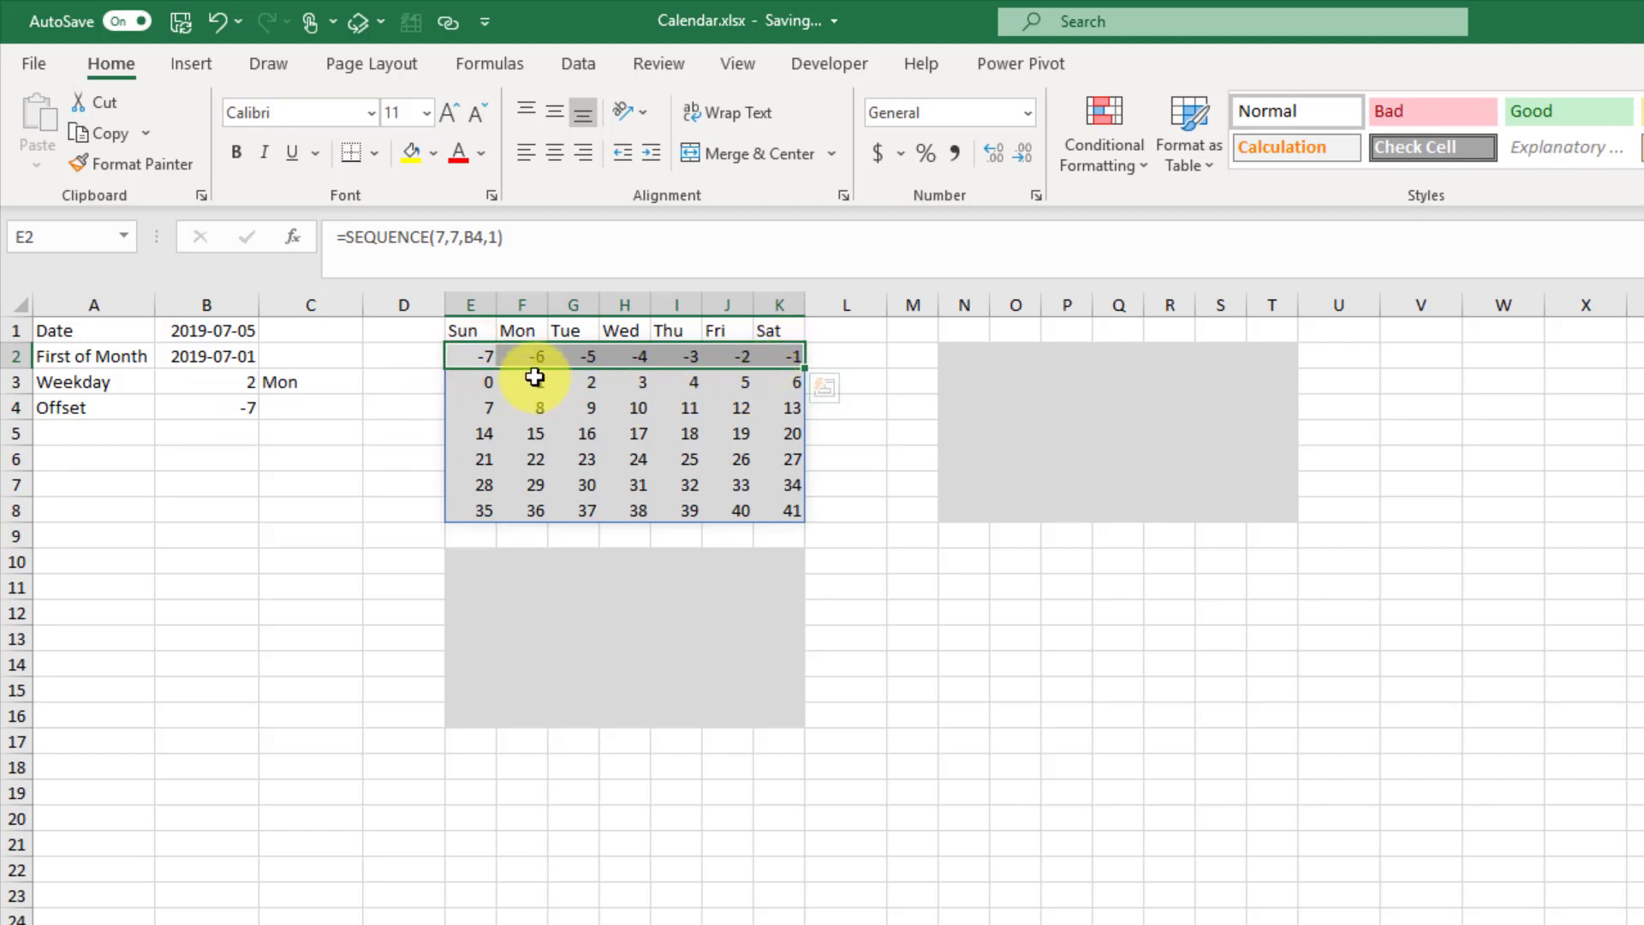
pyautogui.click(534, 377)
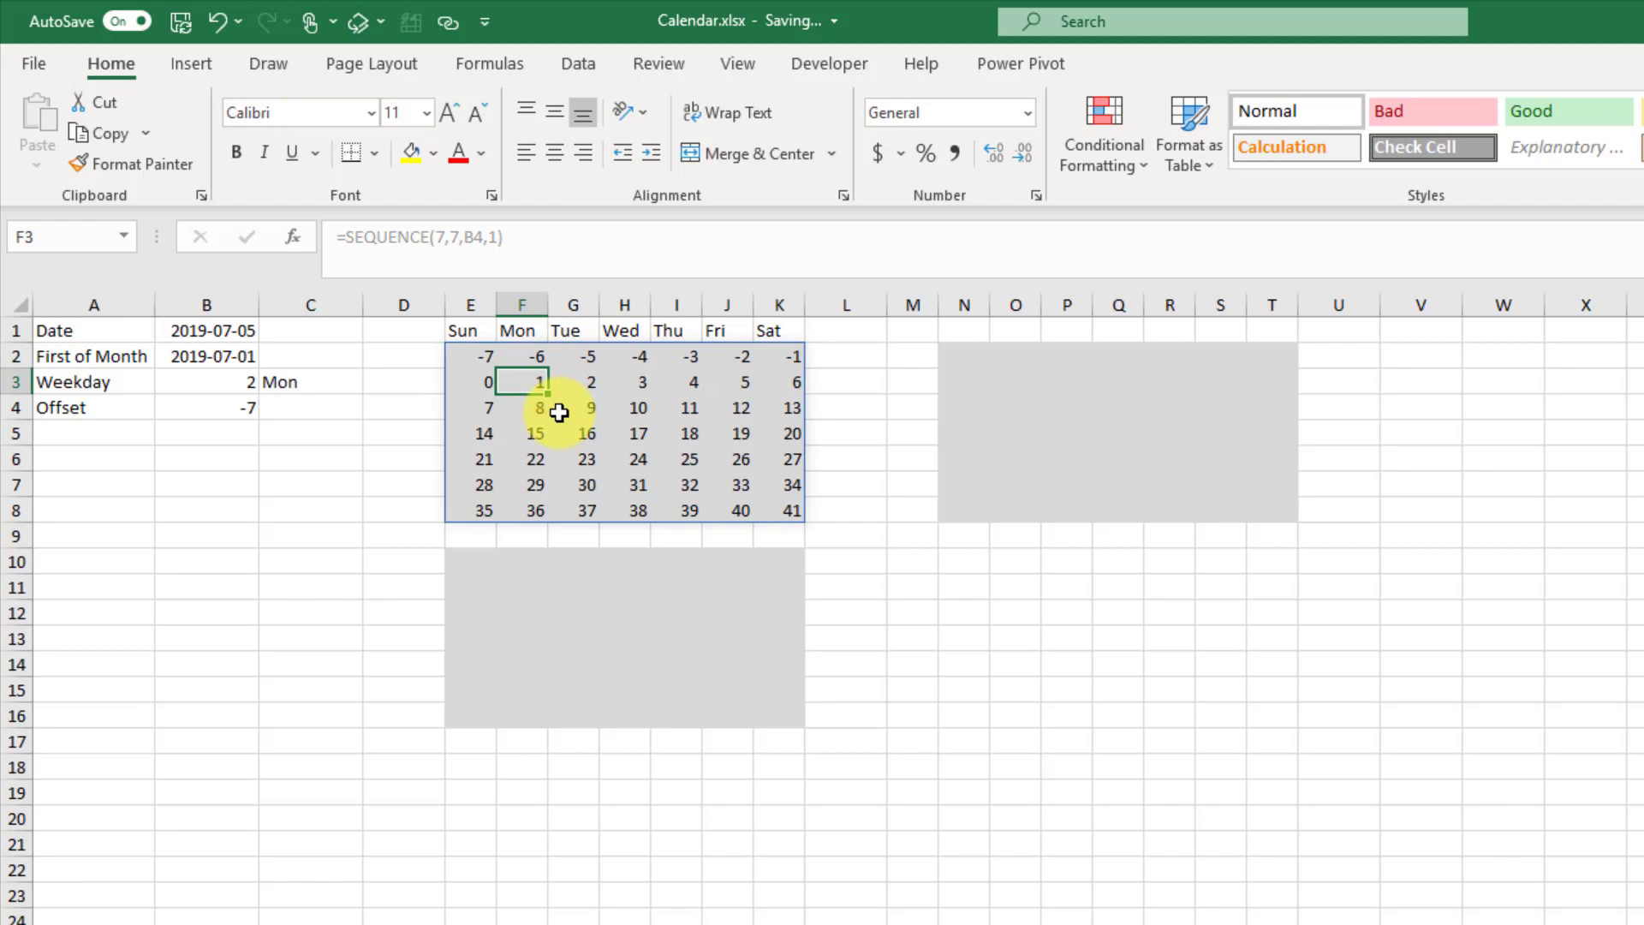
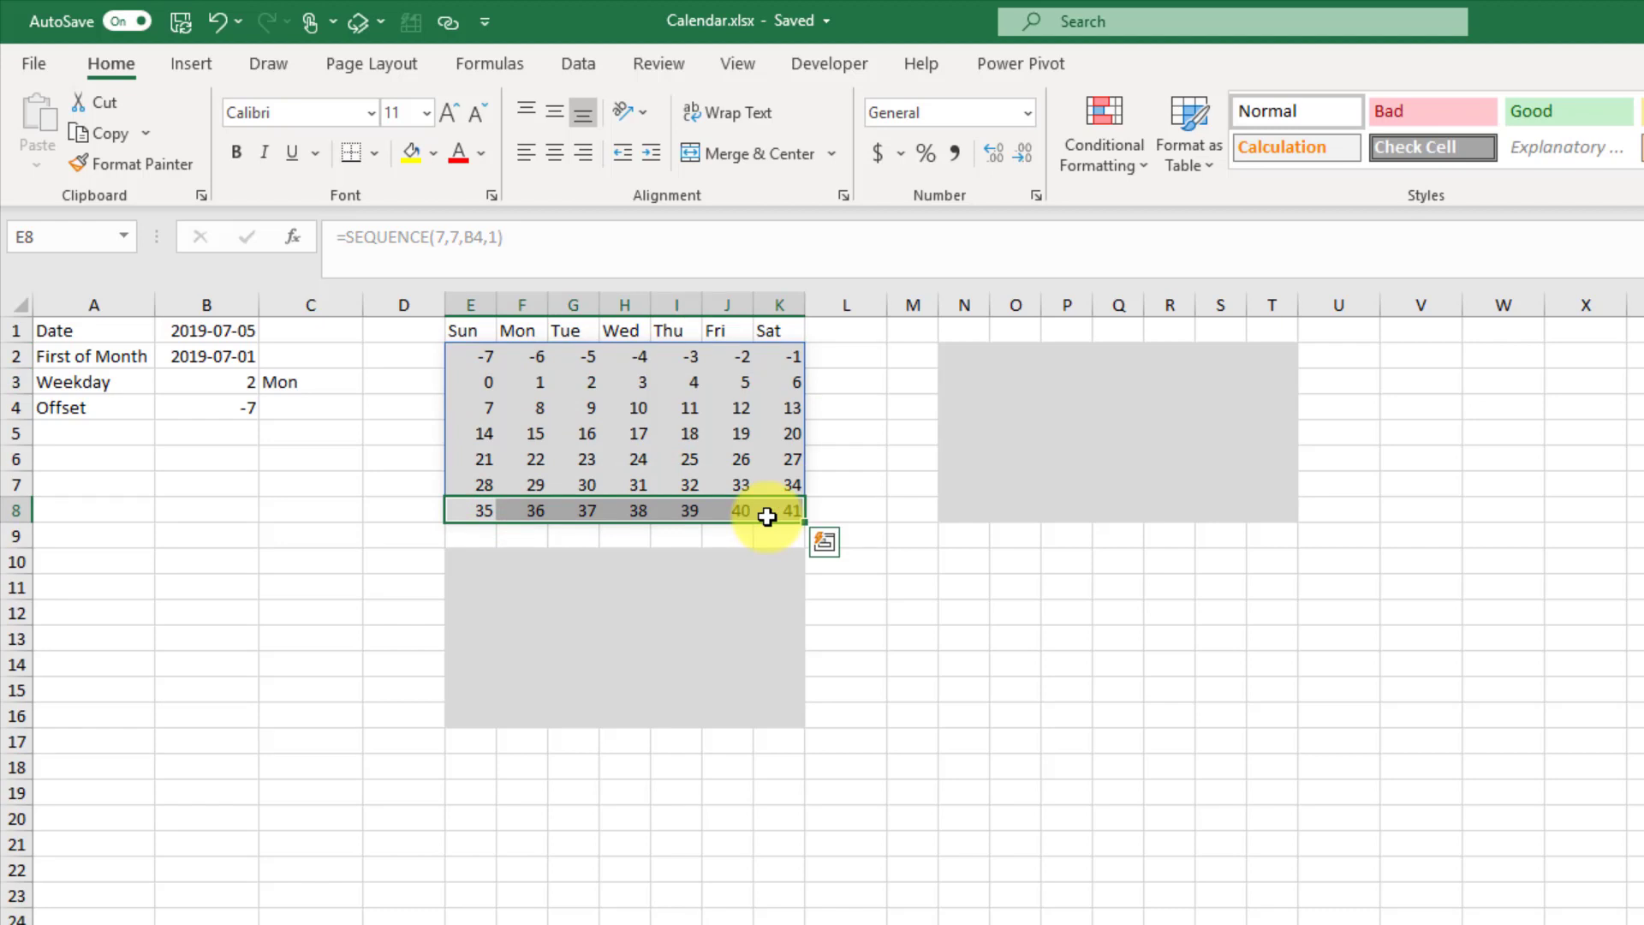
# Enter =DATE(YEAR(B1),MONTH(B1),E2#) in E10 to convert the whole number grid into date values
pyautogui.click(481, 562)
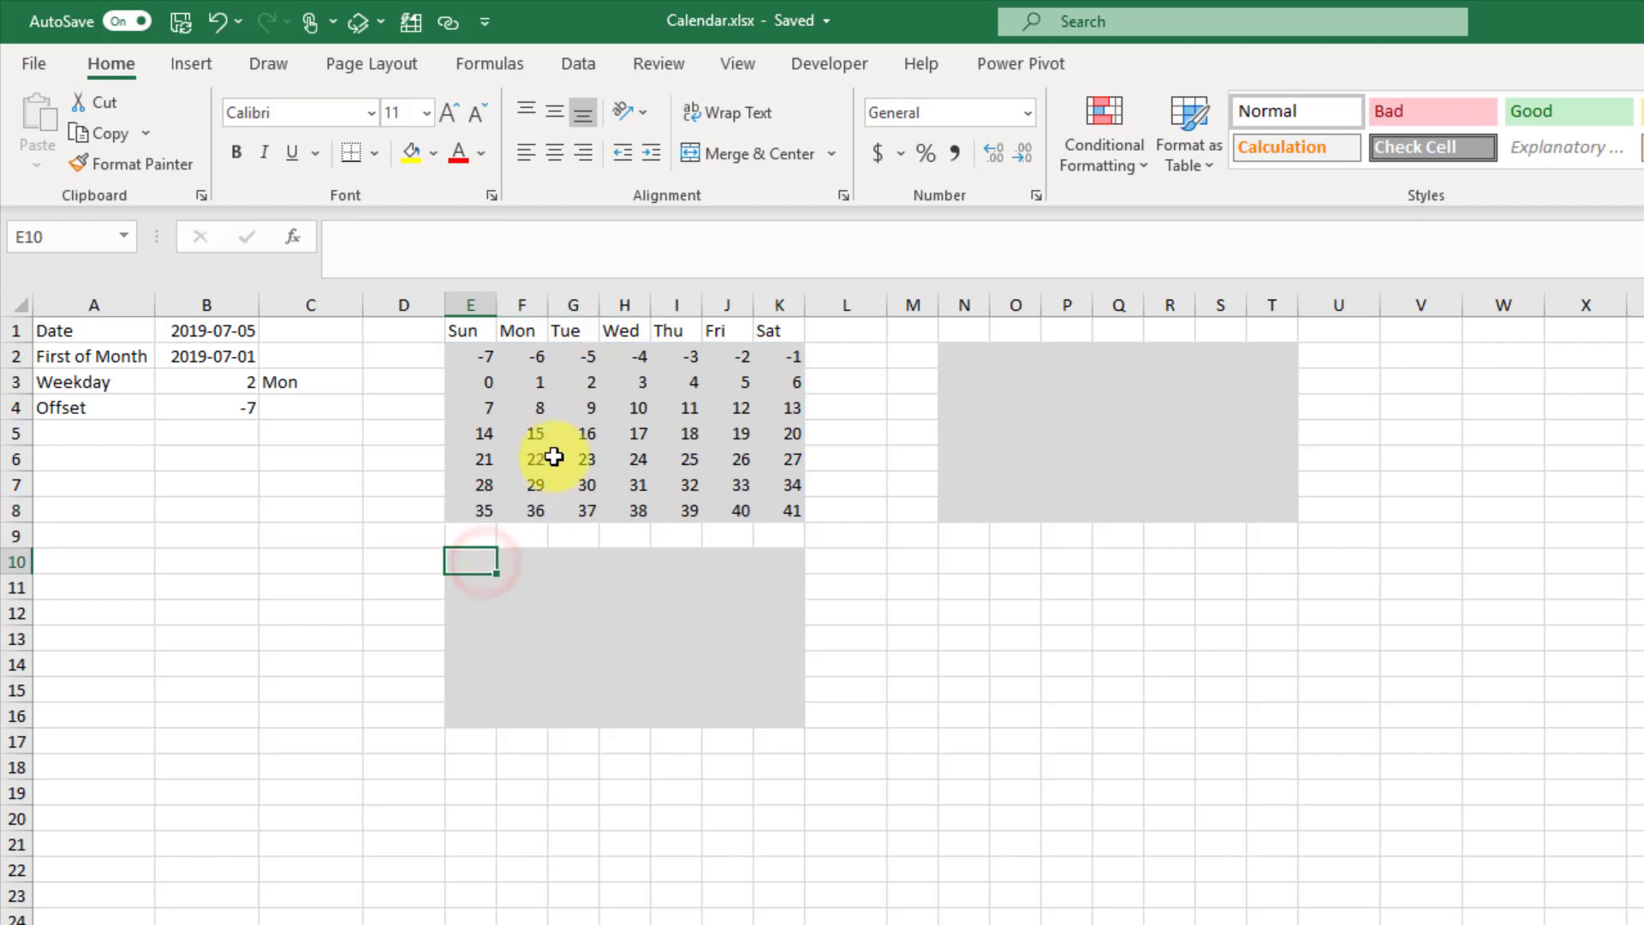
pyautogui.click(482, 362)
pyautogui.click(524, 358)
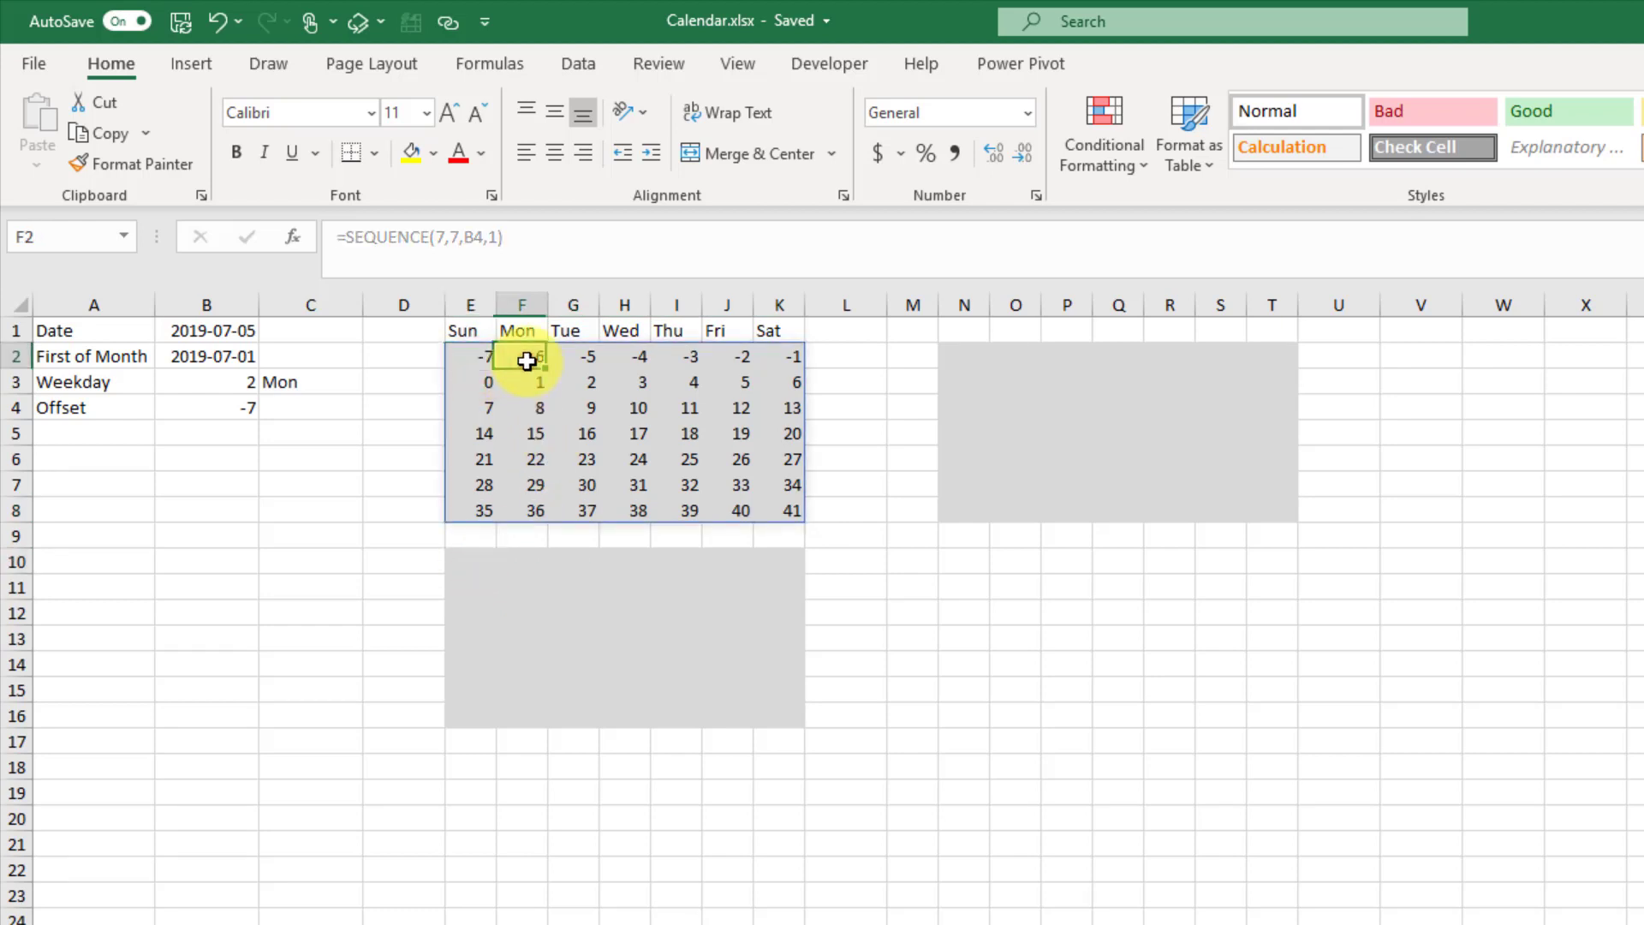
pyautogui.click(477, 562)
pyautogui.write('=')
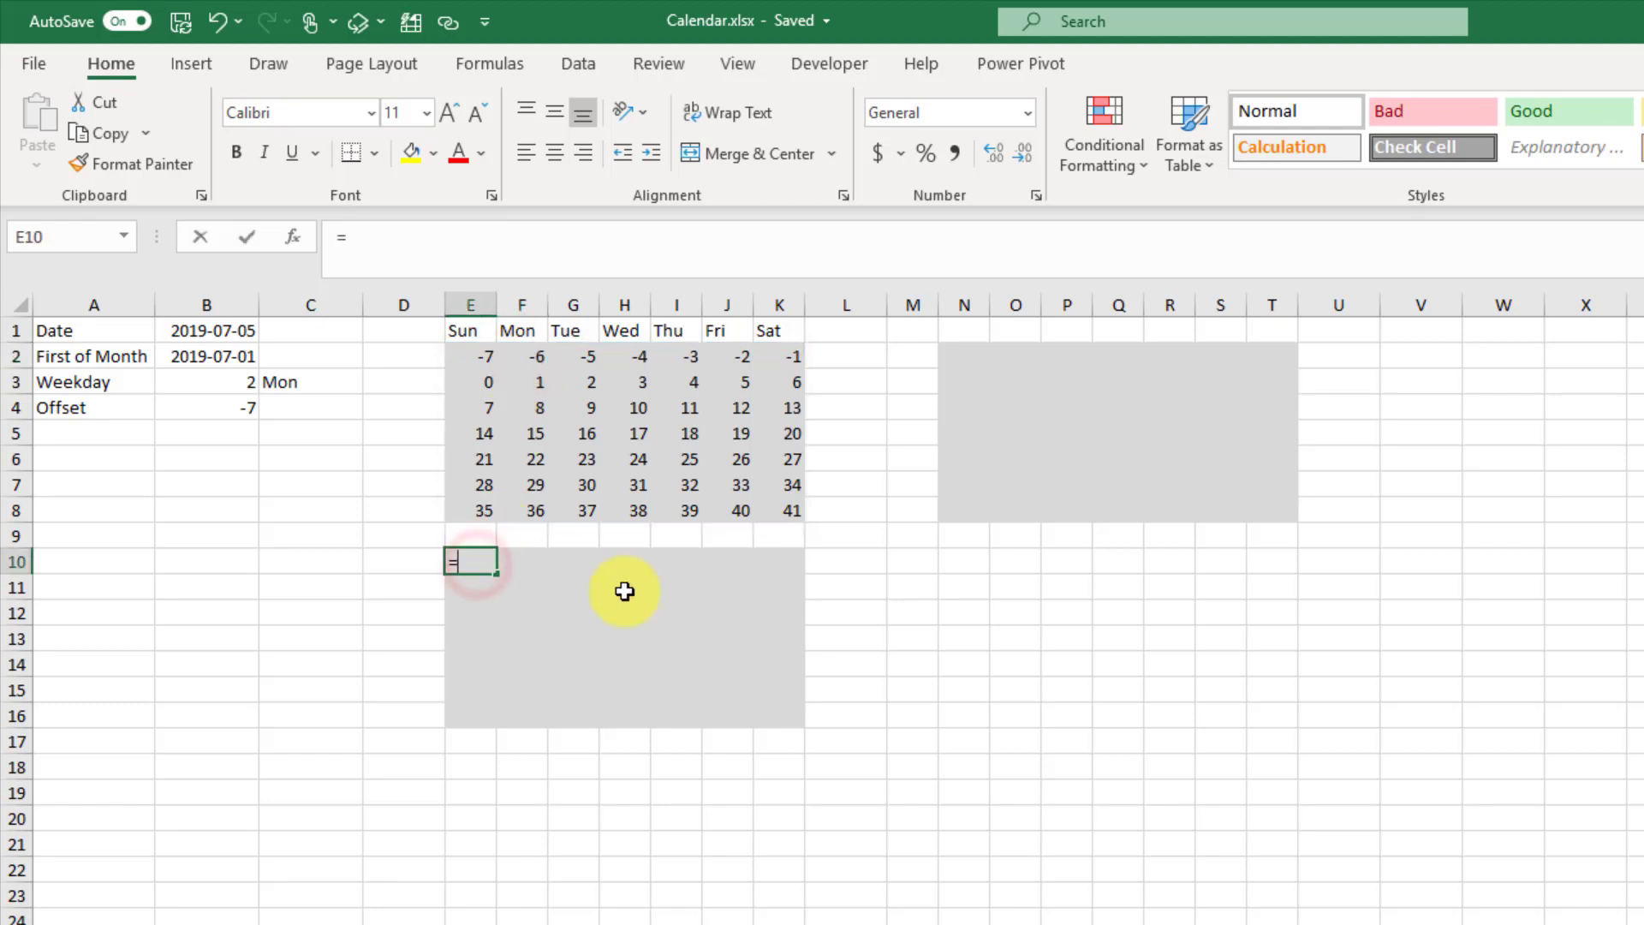
pyautogui.write('date')
pyautogui.press('Tab')
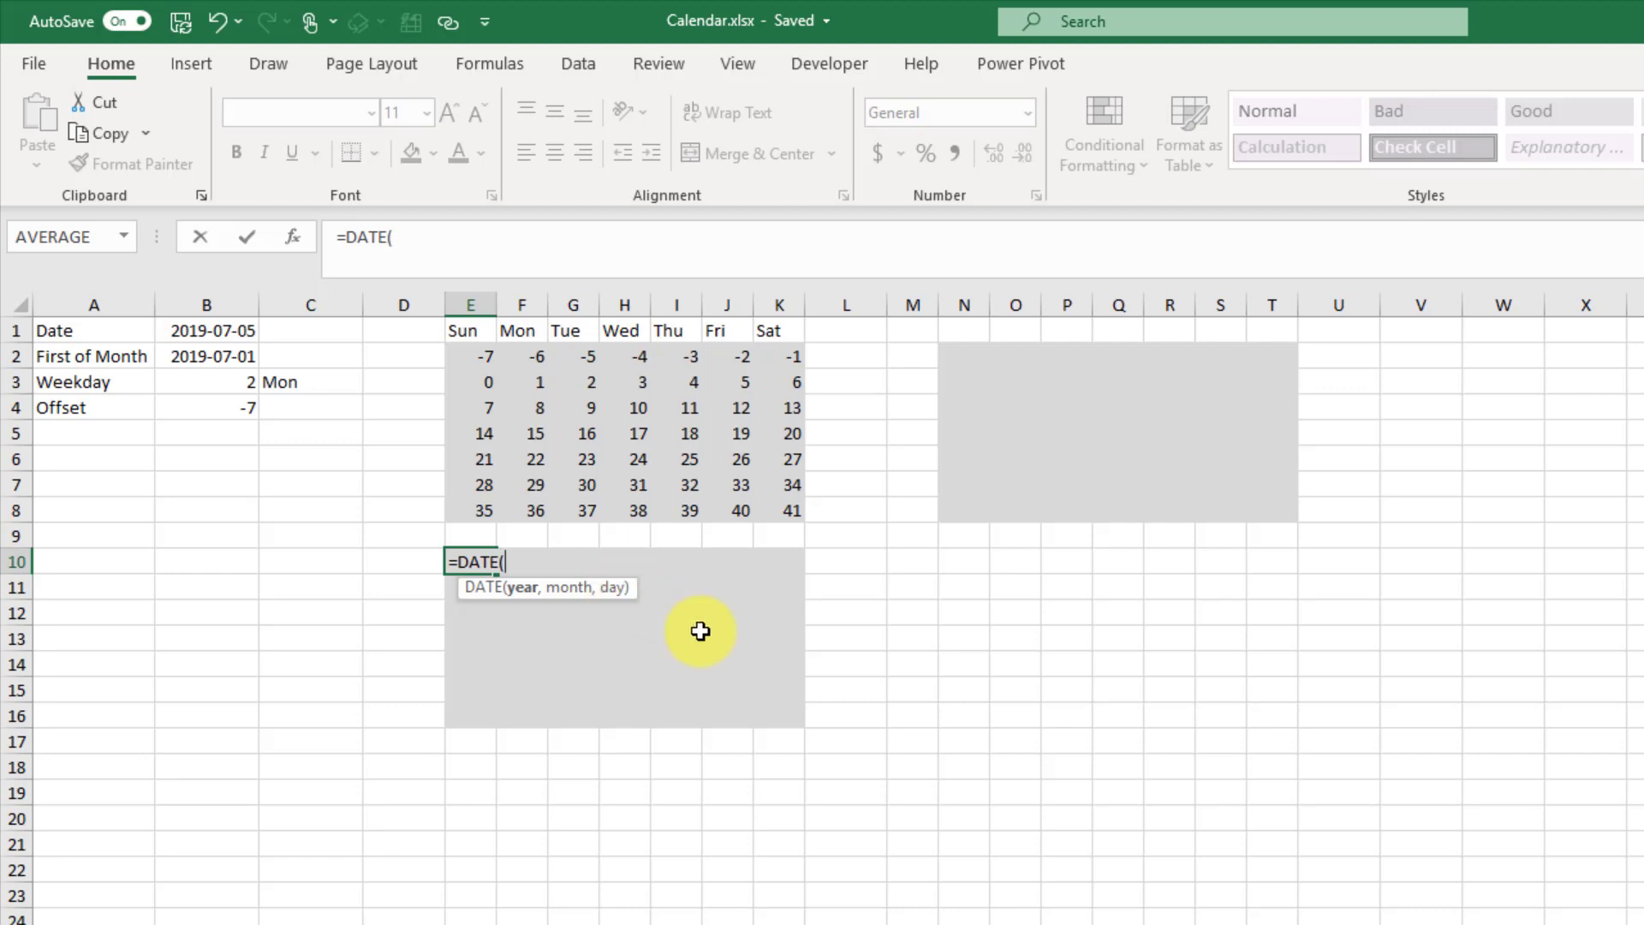
pyautogui.write('yea')
pyautogui.press('Tab')
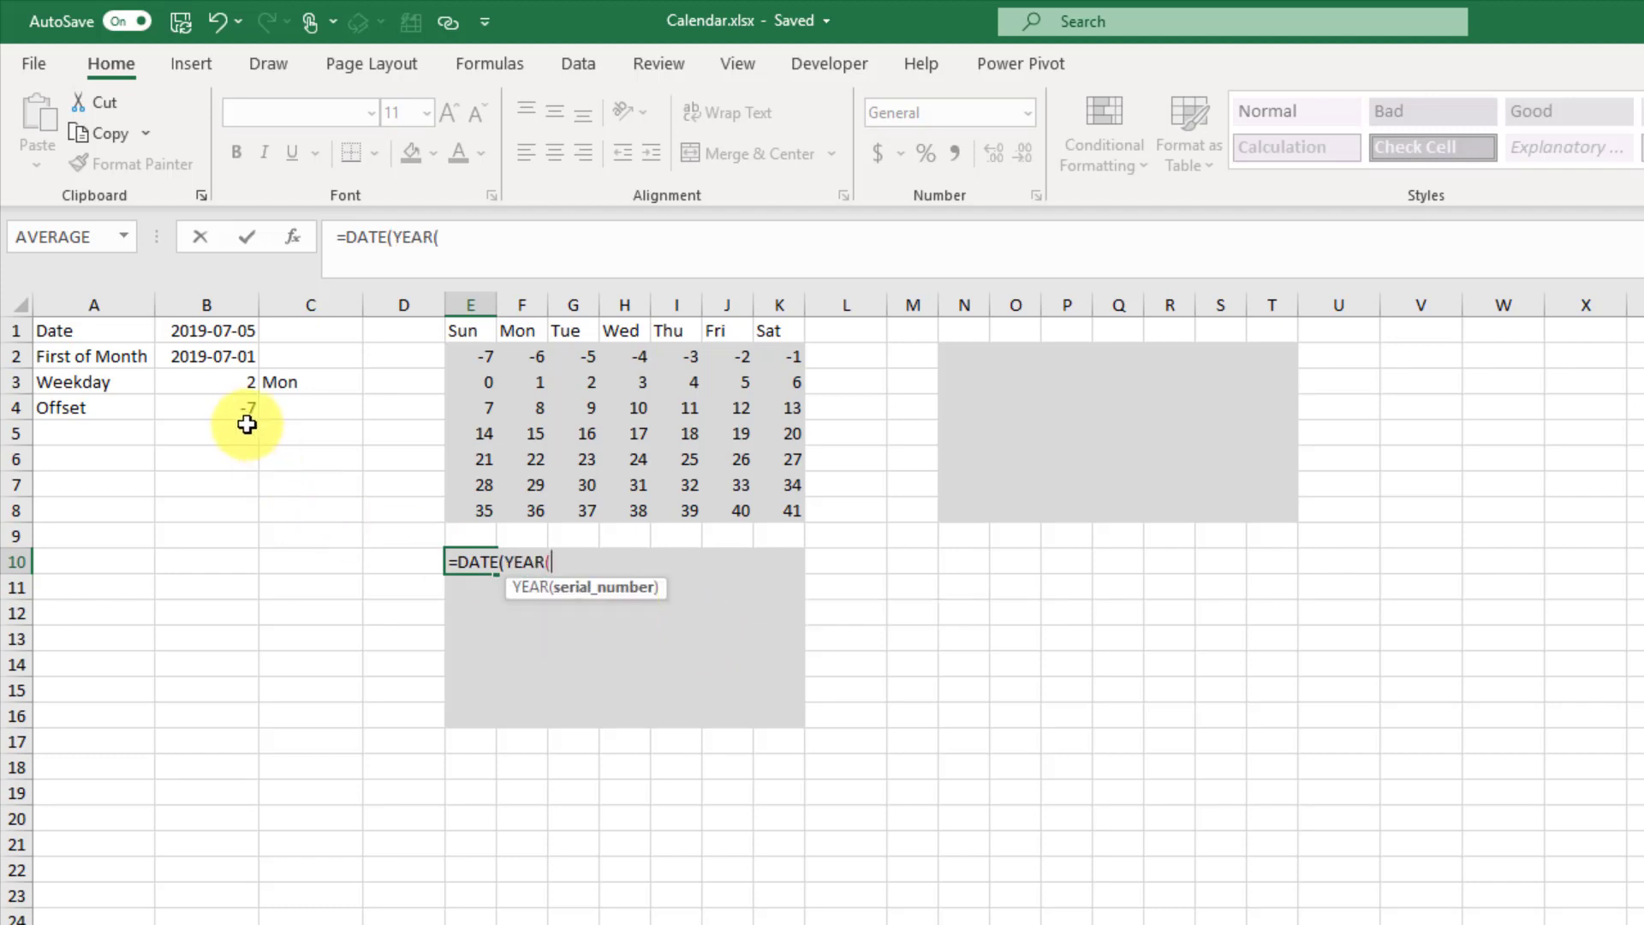
pyautogui.click(194, 326)
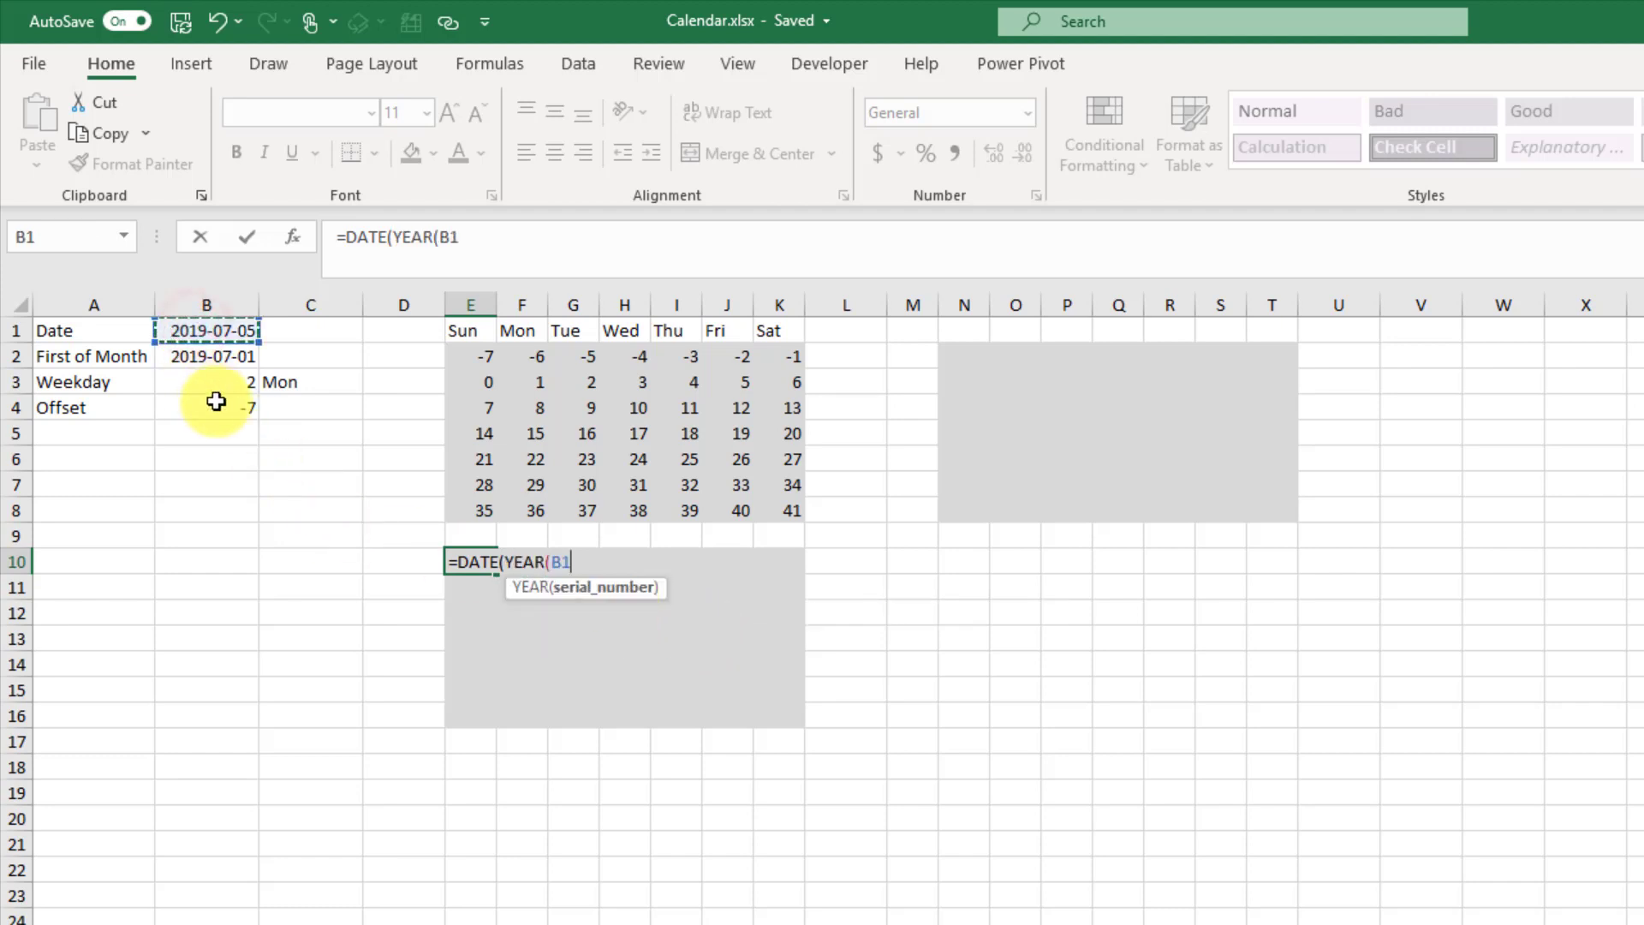
pyautogui.write('),month')
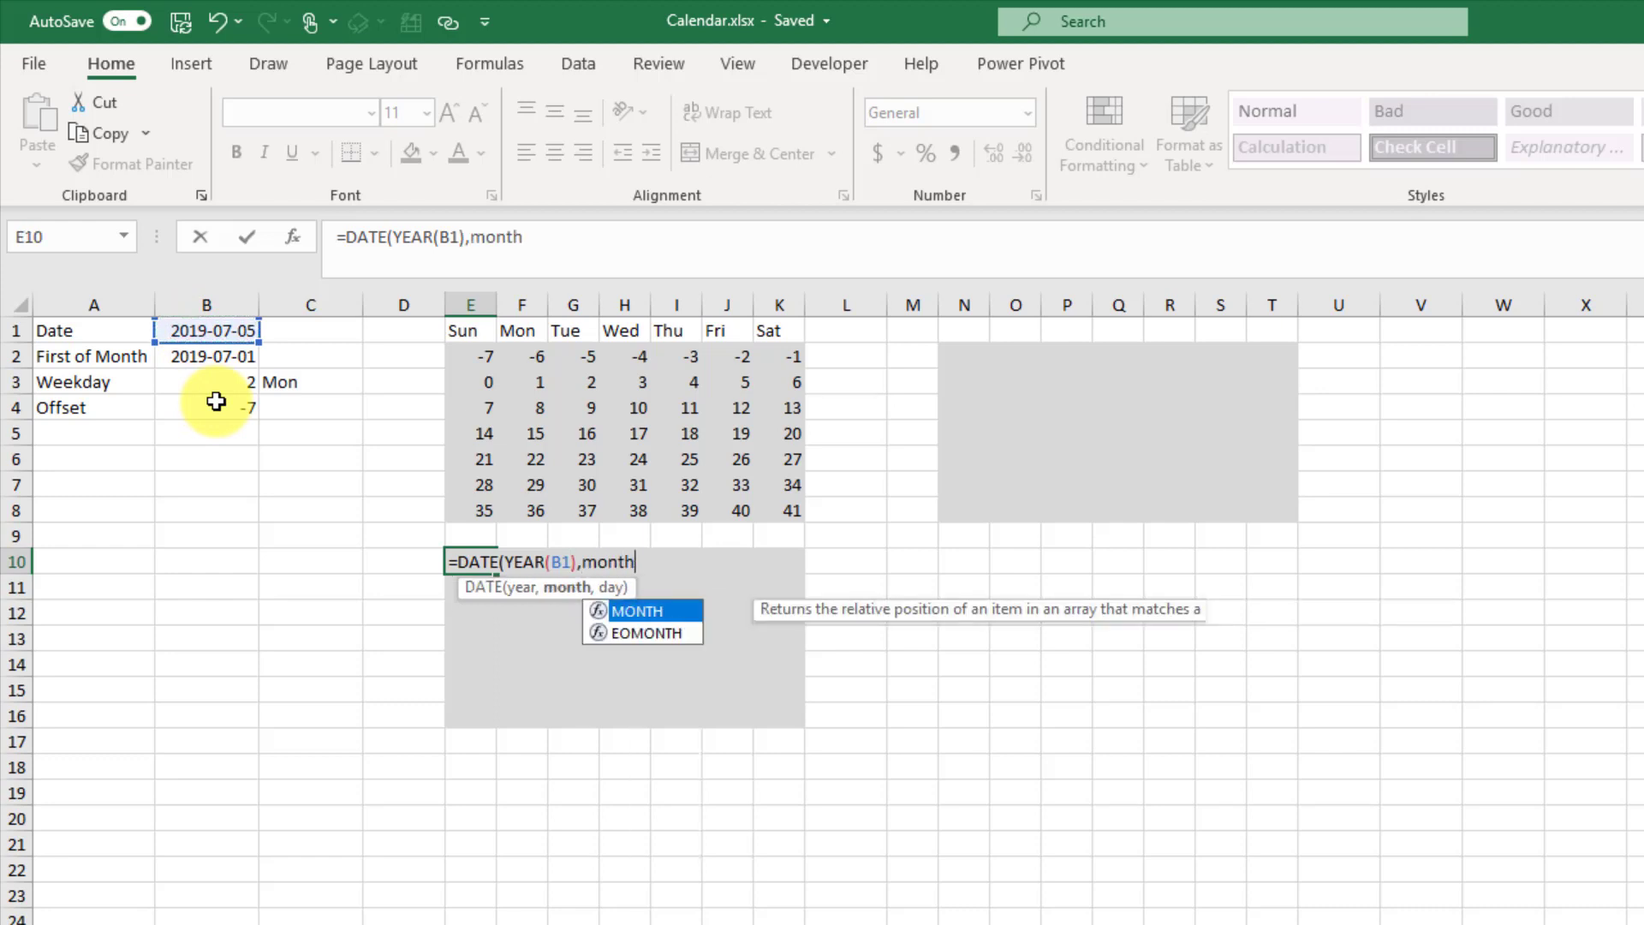
pyautogui.press('Tab')
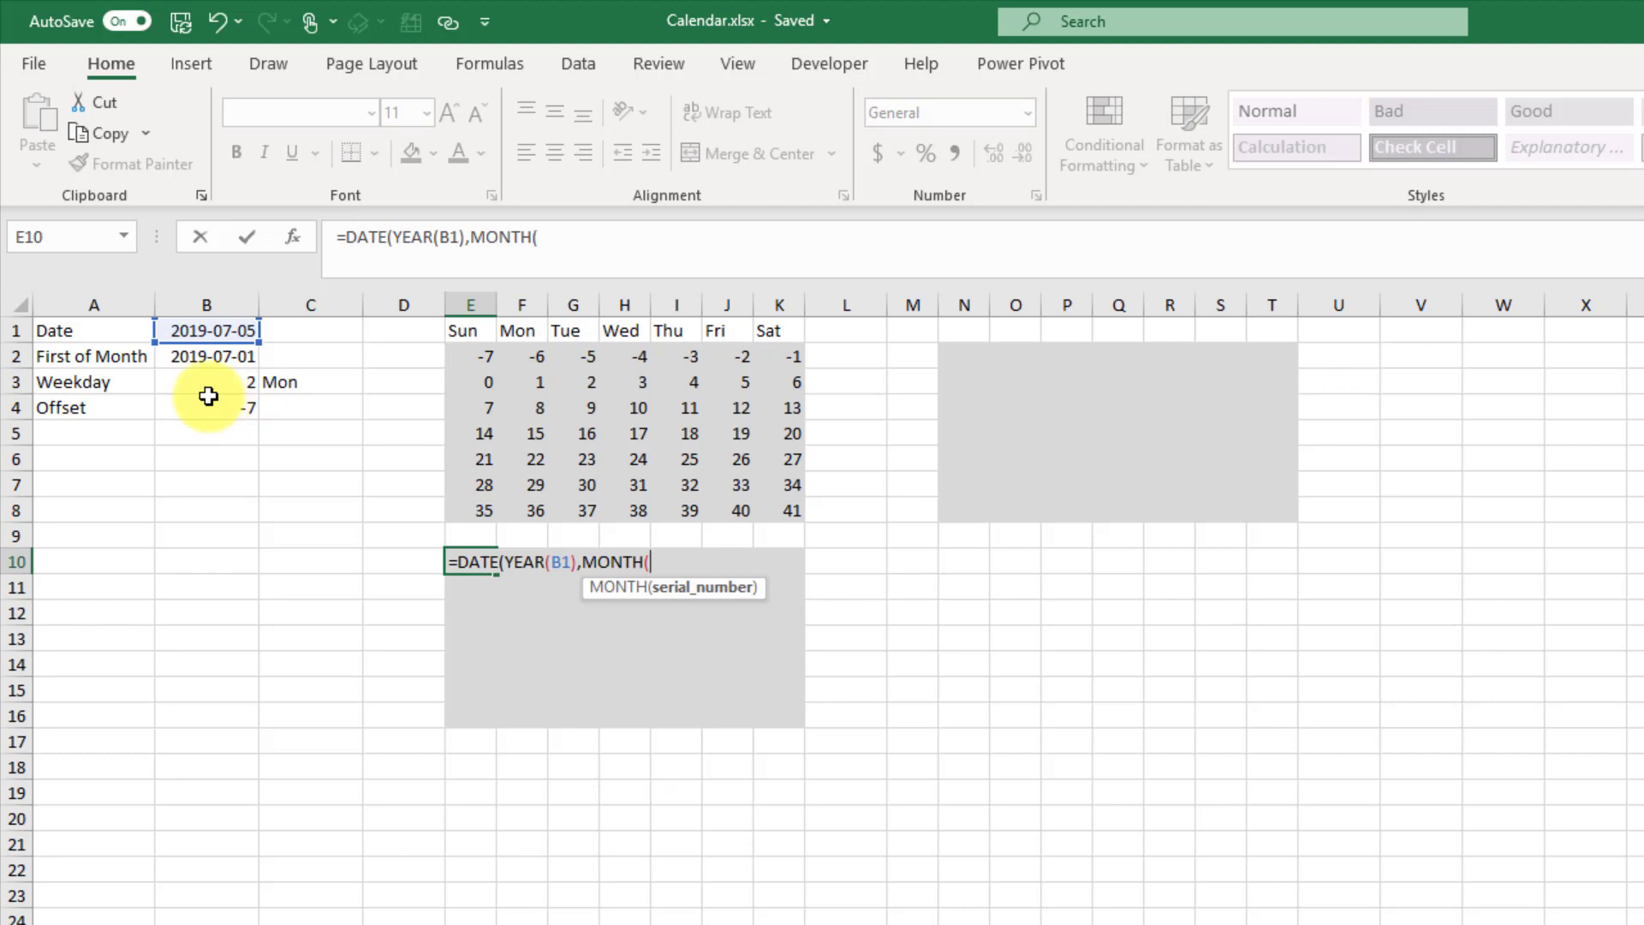
pyautogui.click(194, 329)
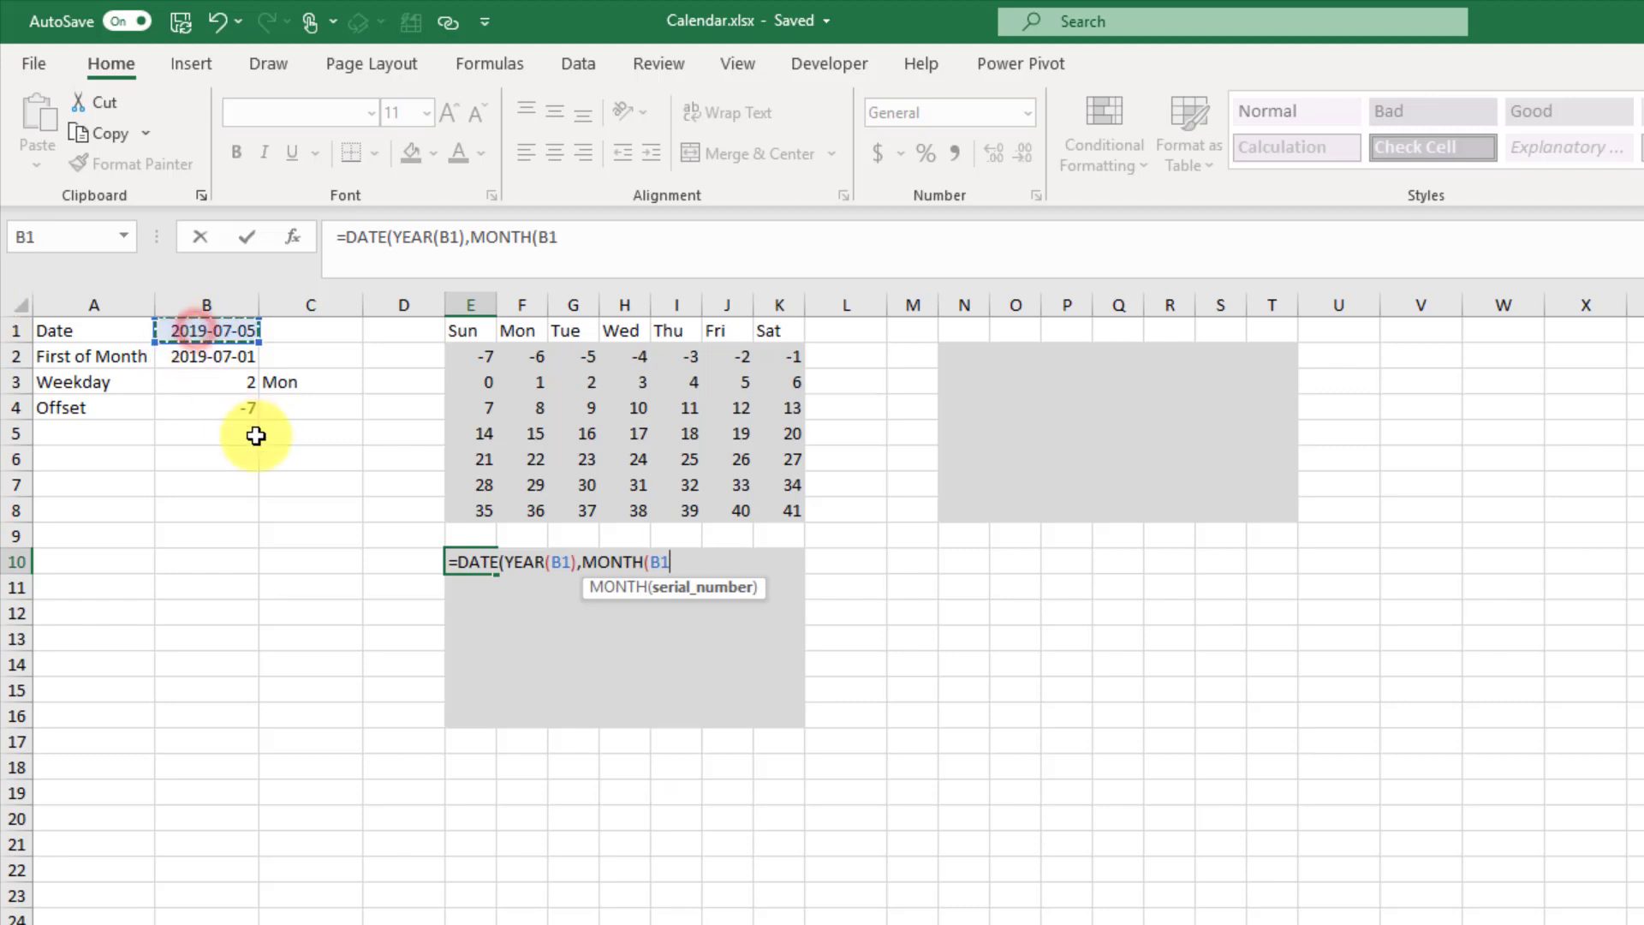
pyautogui.write(')')
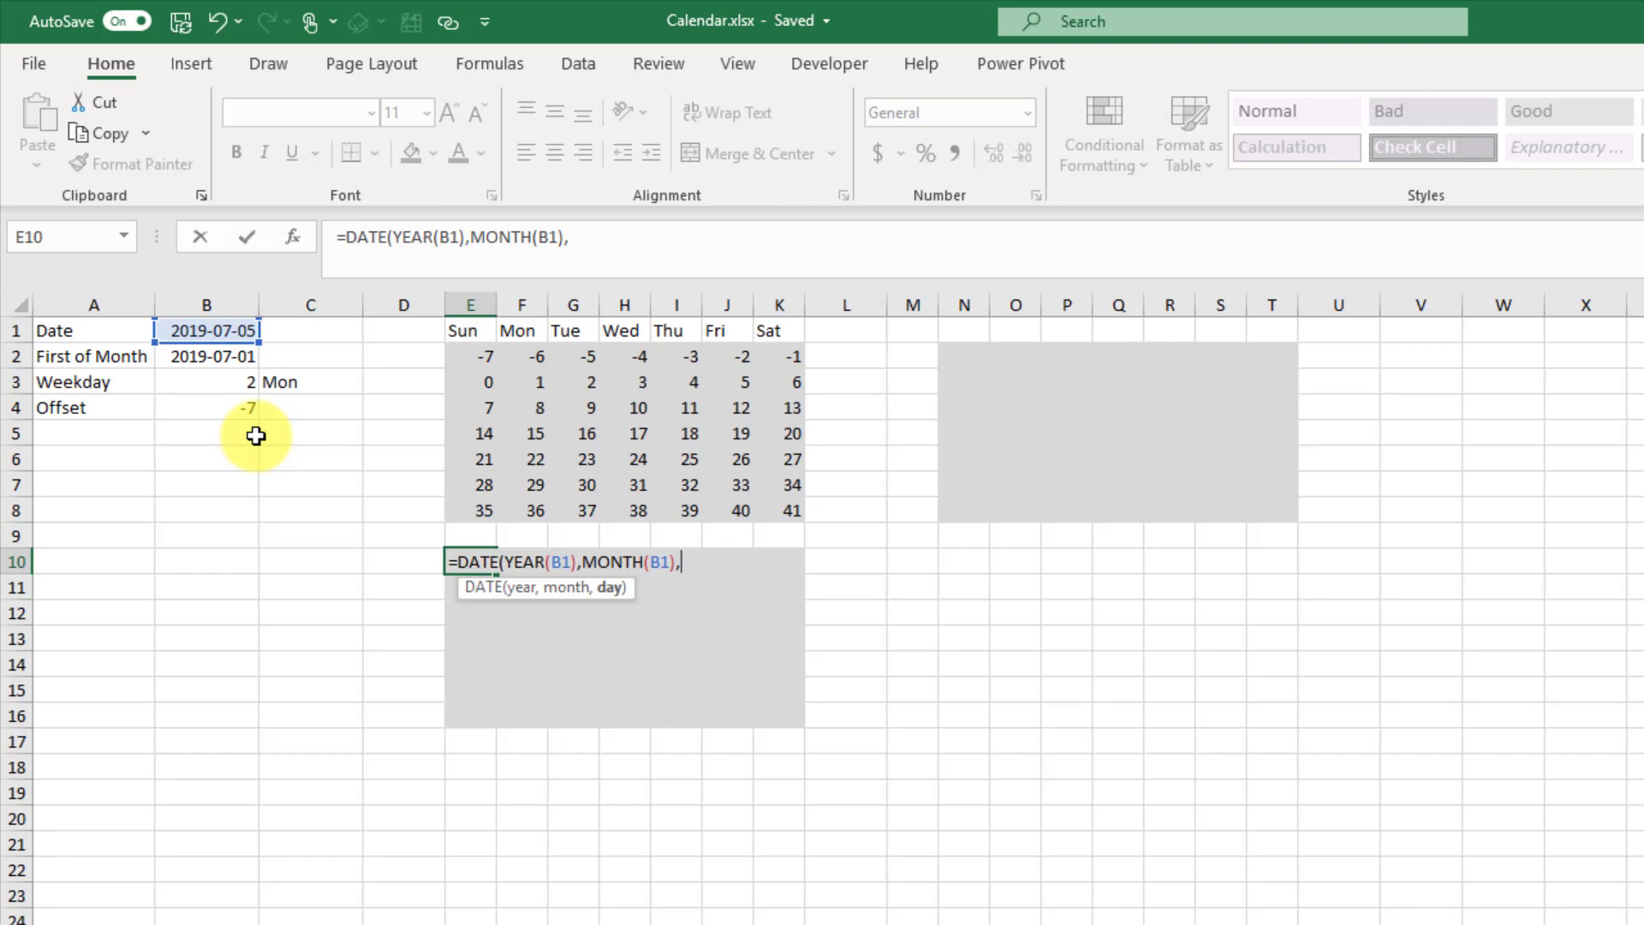
pyautogui.write(',')
pyautogui.moveTo(477, 352); pyautogui.dragTo(781, 516)
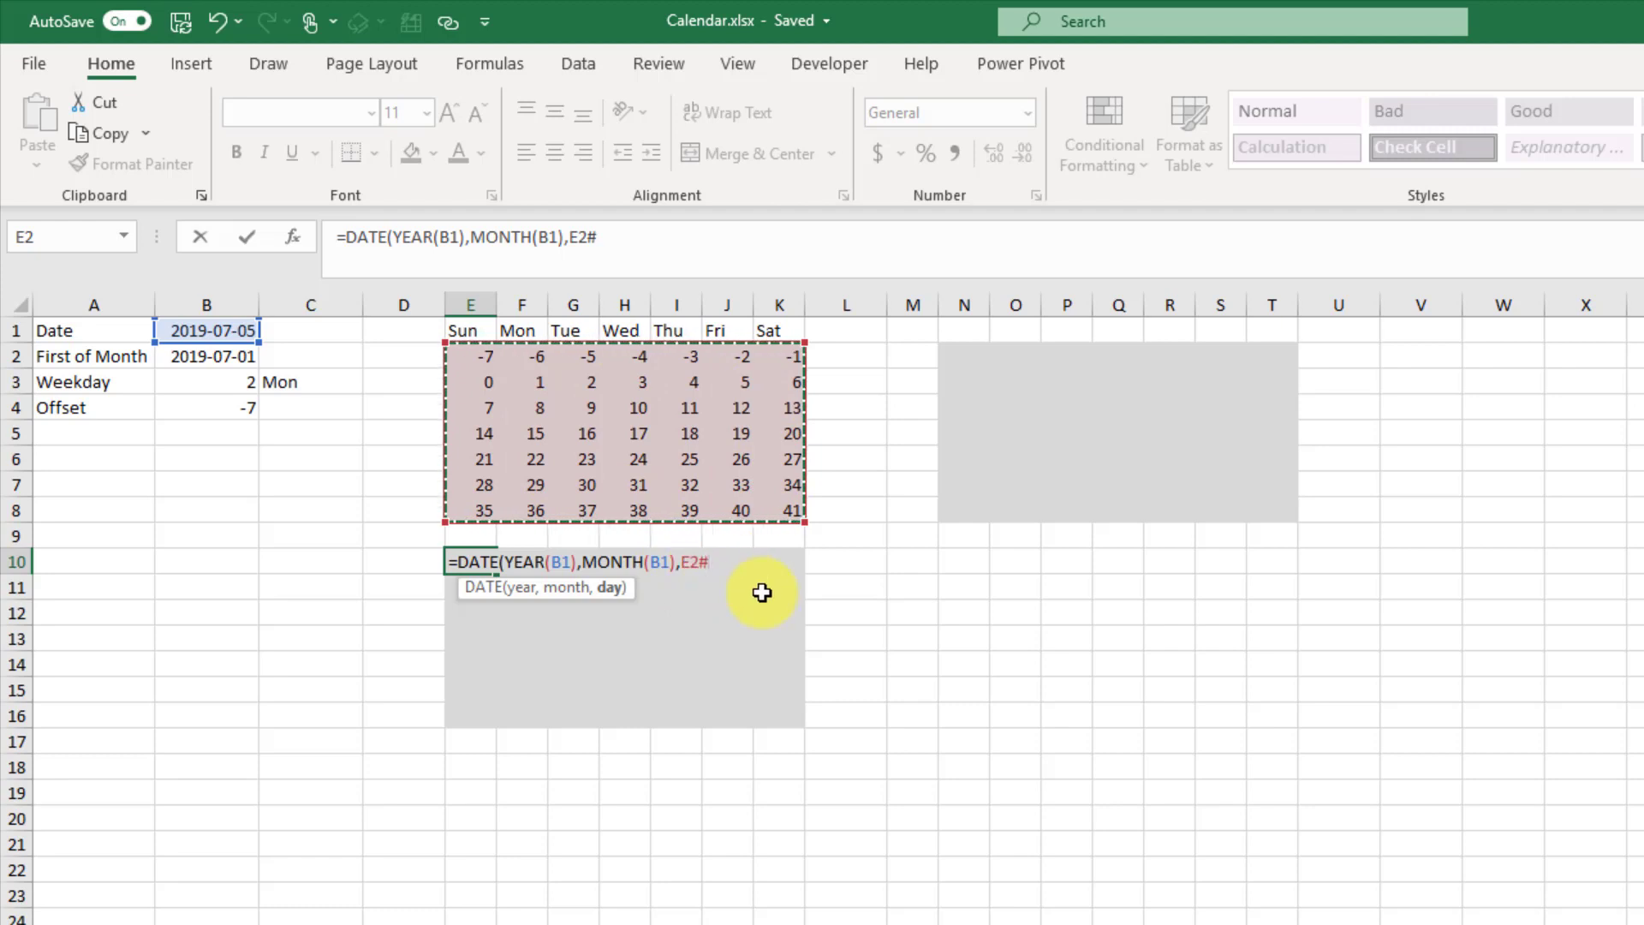
pyautogui.write(')')
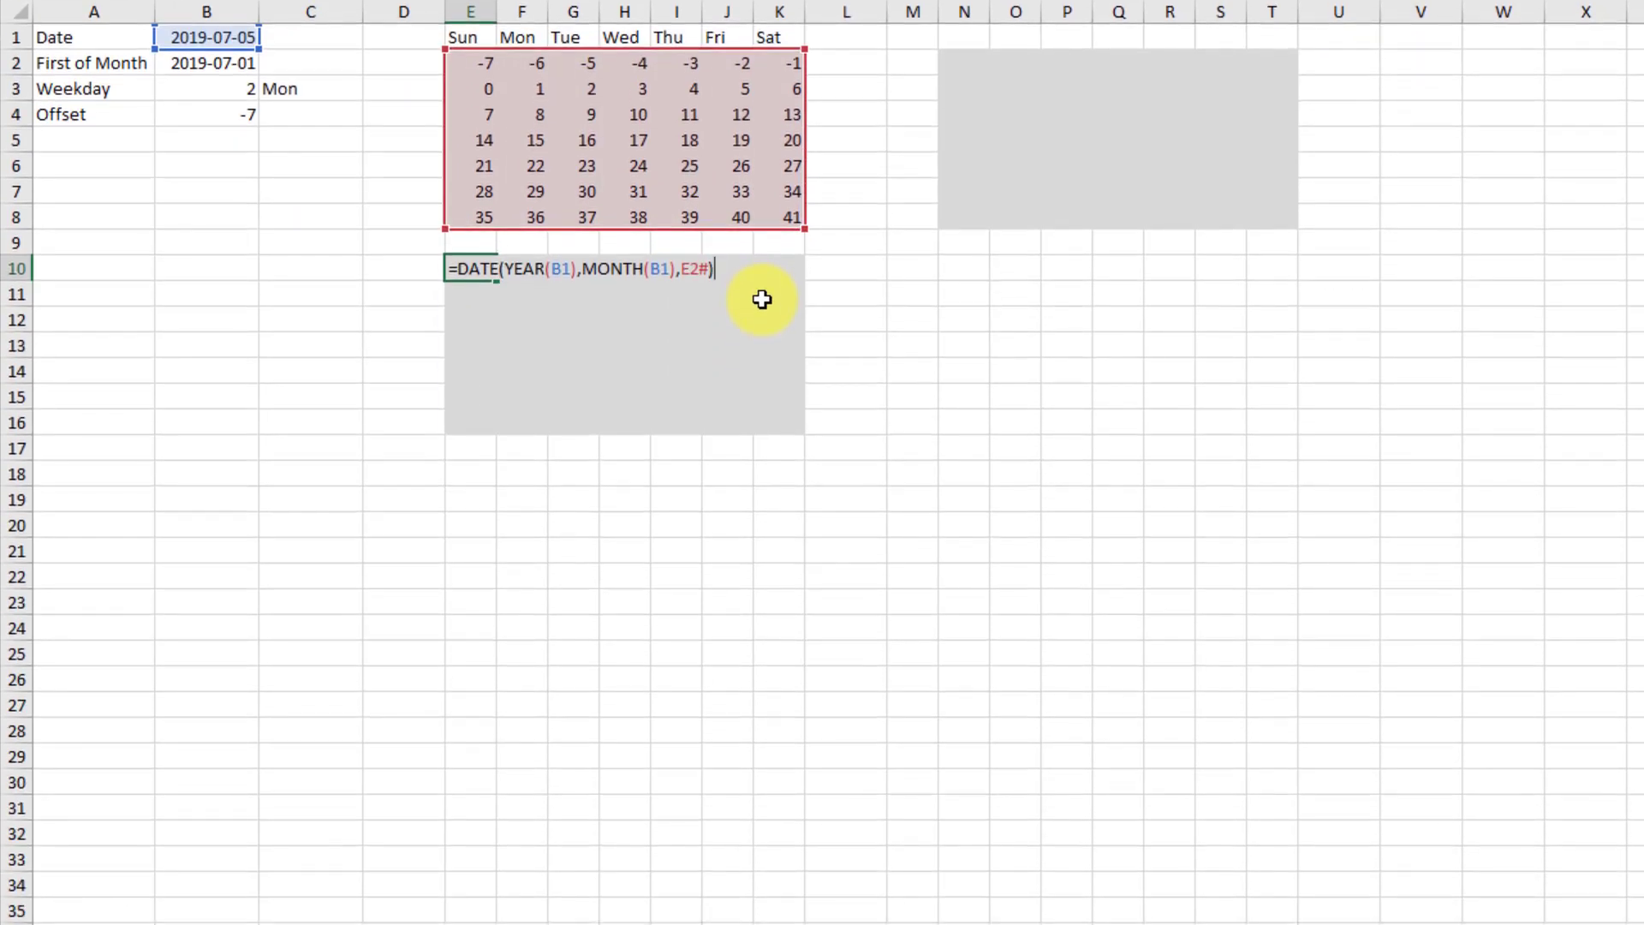
pyautogui.press('Return')
pyautogui.press('Up')
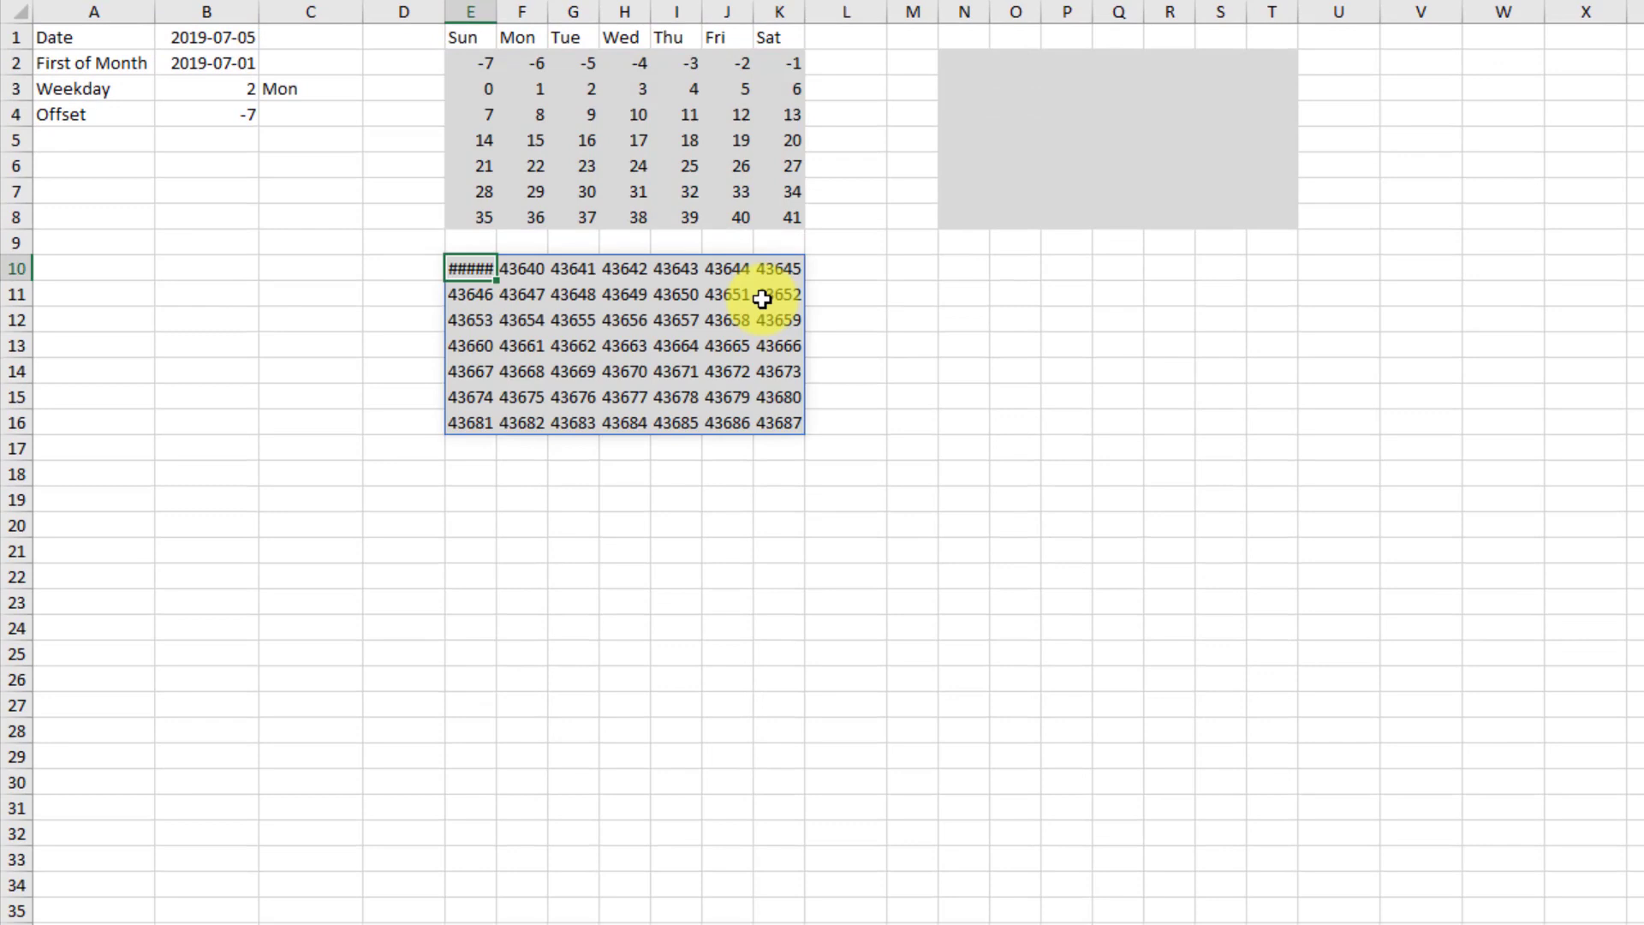
# Format the spilled grid E10:K16 with the Date number format
pyautogui.keyDown('shift'); pyautogui.click(777, 415); pyautogui.keyUp('shift')
pyautogui.hotkey('ctrl', '1')
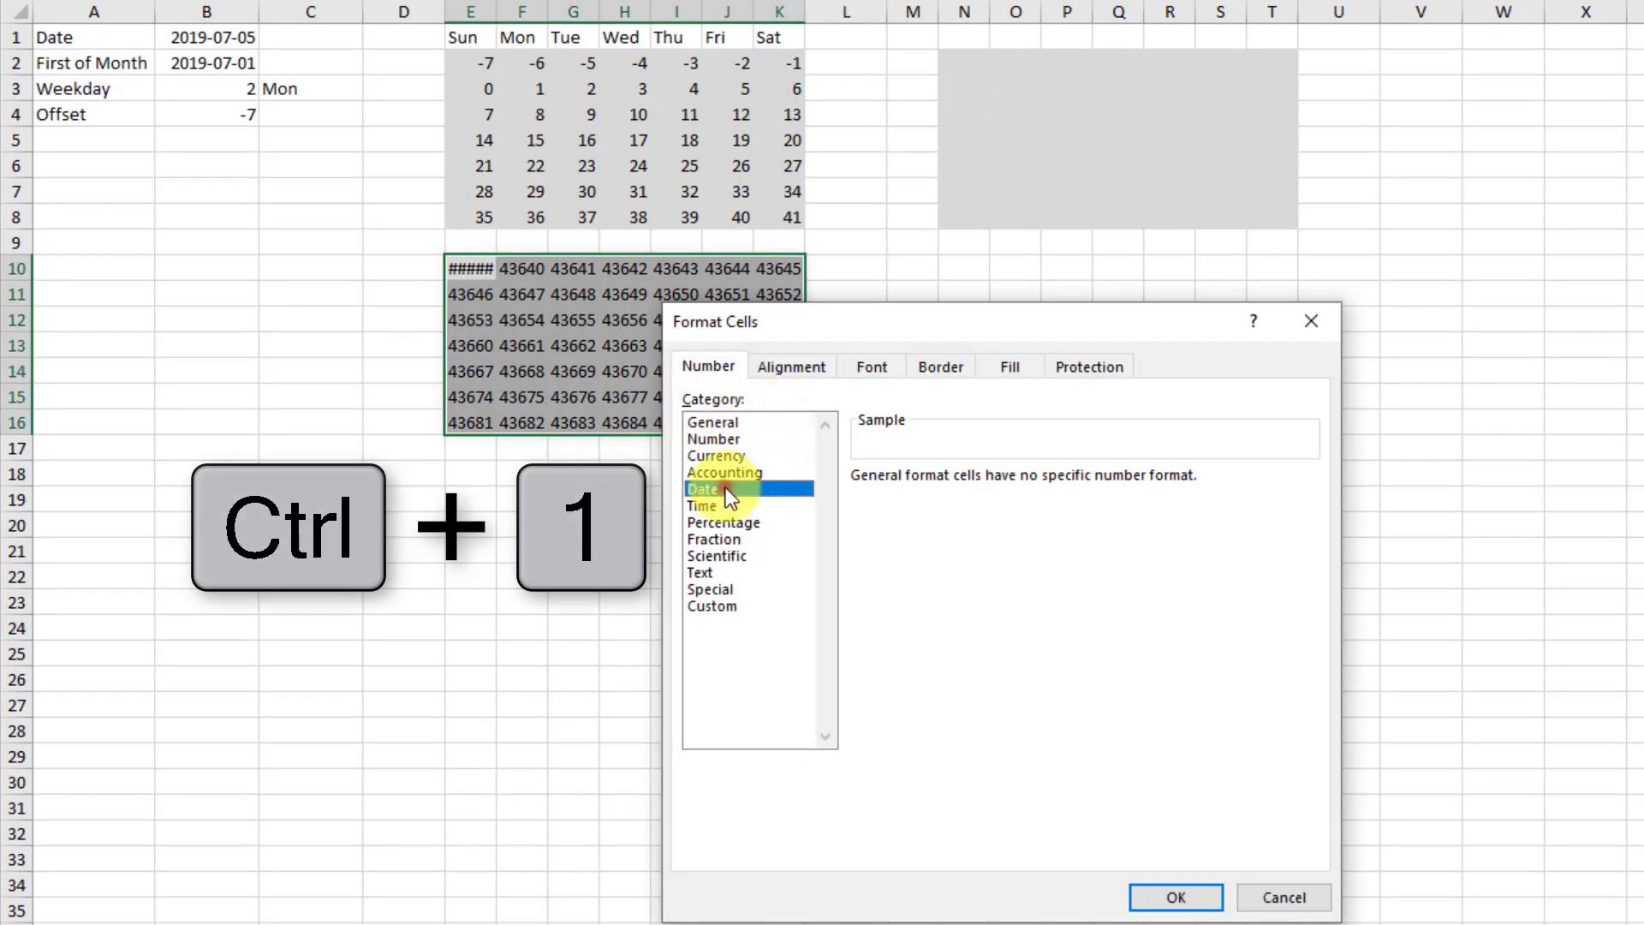
pyautogui.click(727, 492)
pyautogui.click(1158, 896)
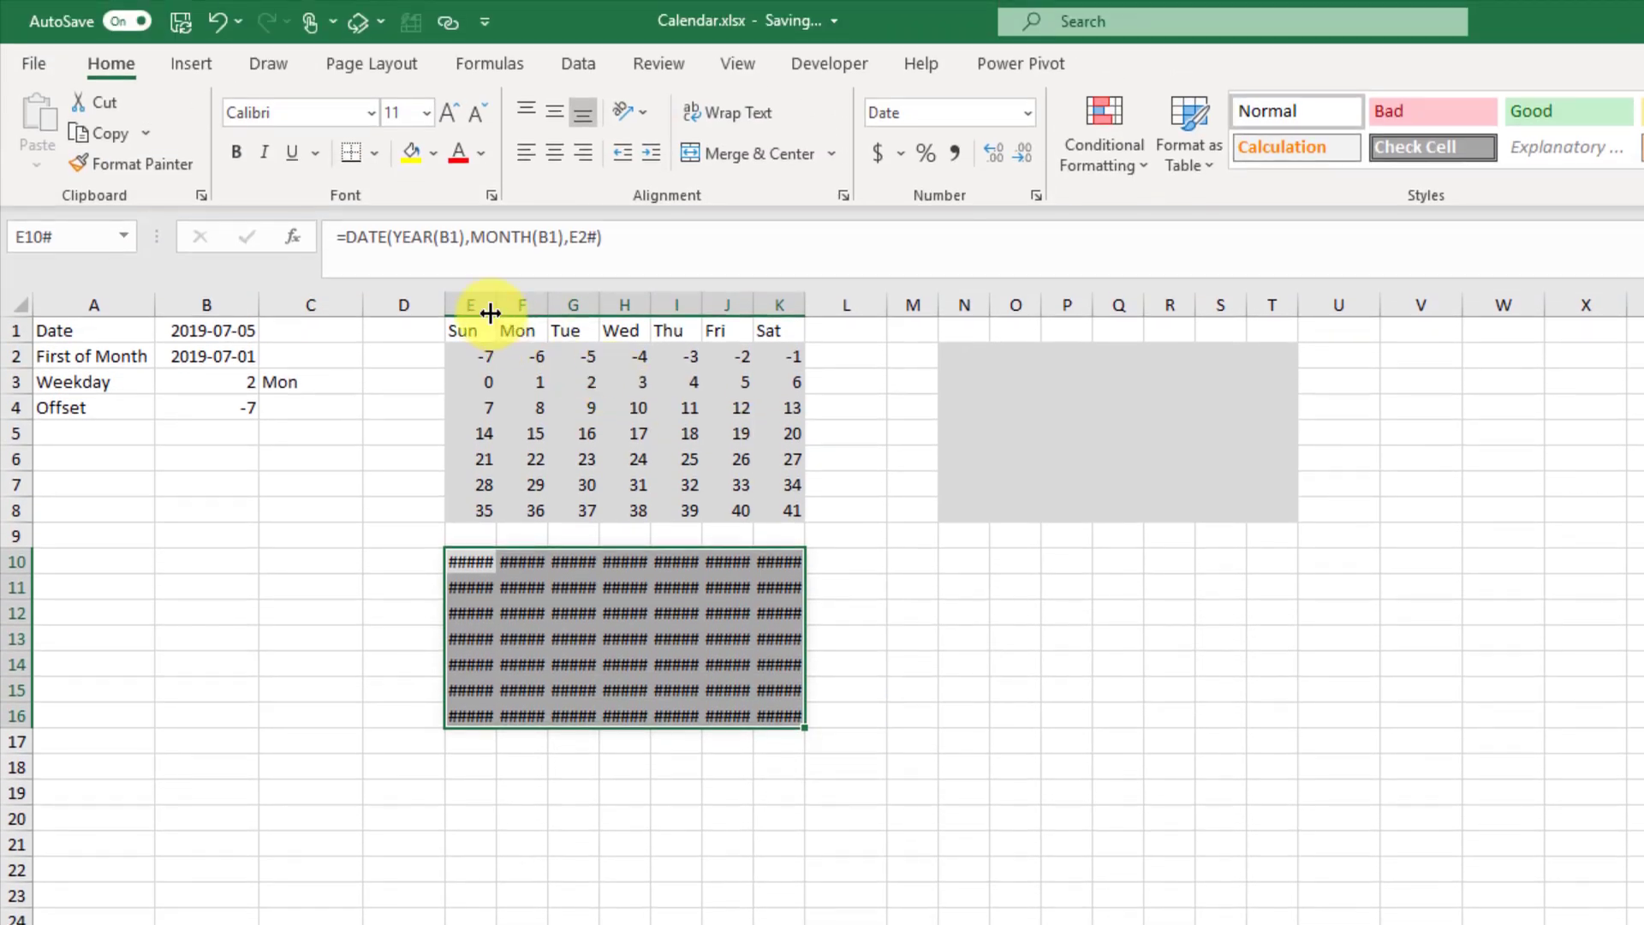
# Autofit the widths of columns E through K to the dates
pyautogui.moveTo(477, 91); pyautogui.dragTo(751, 81)
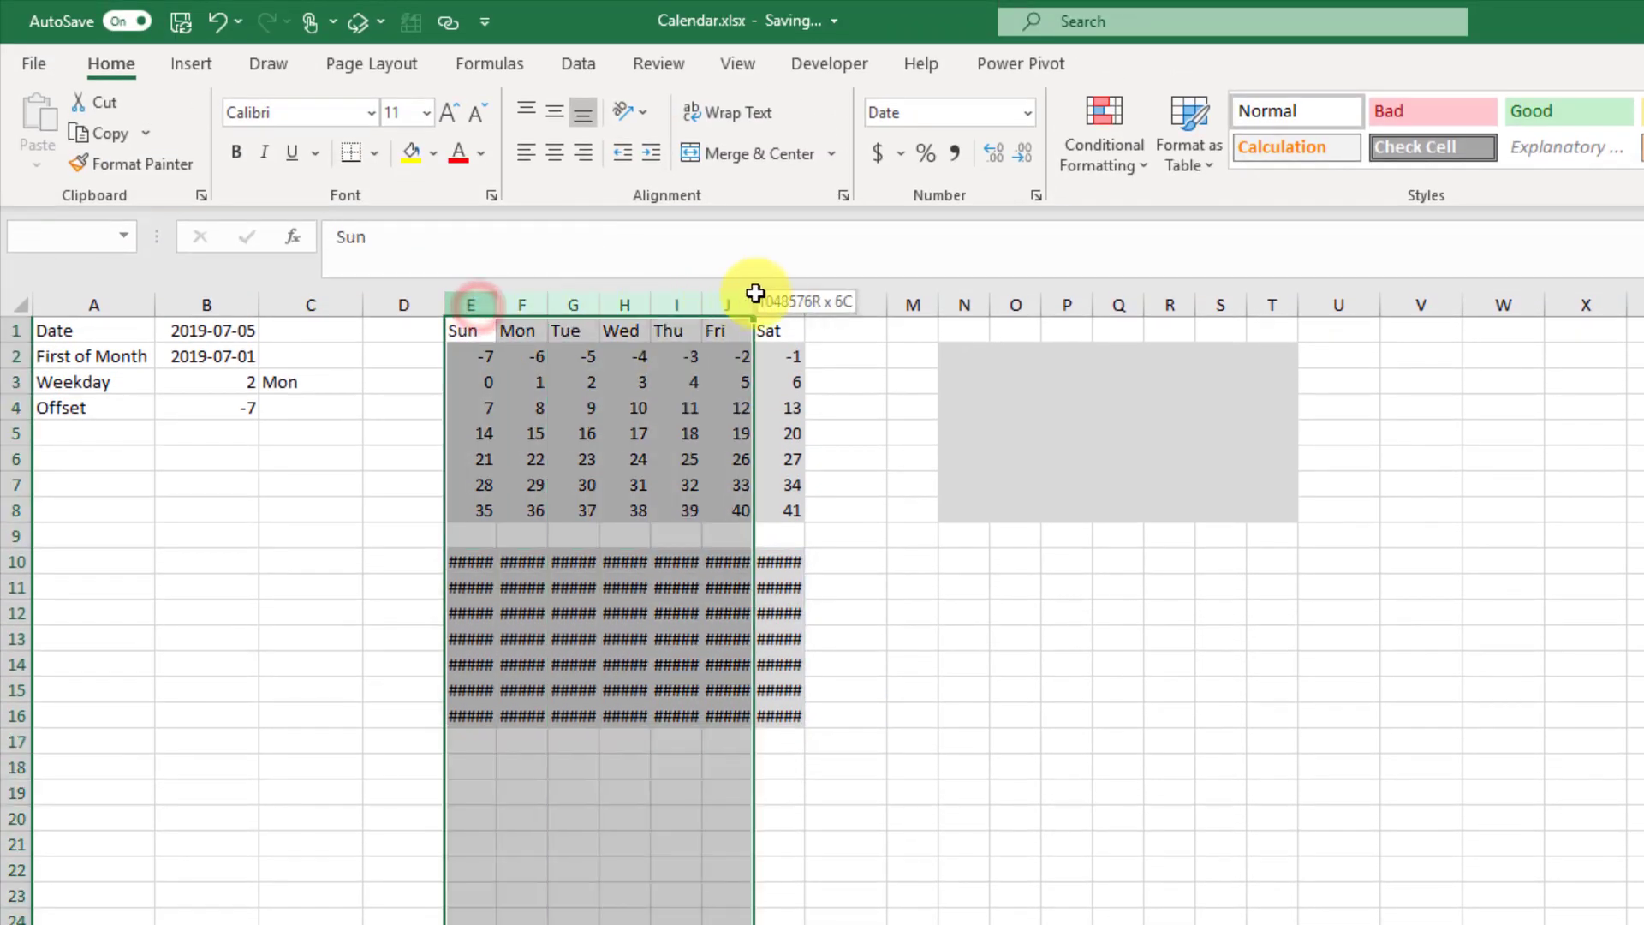
pyautogui.moveTo(751, 294); pyautogui.dragTo(780, 303)
pyautogui.doubleClick(497, 304)
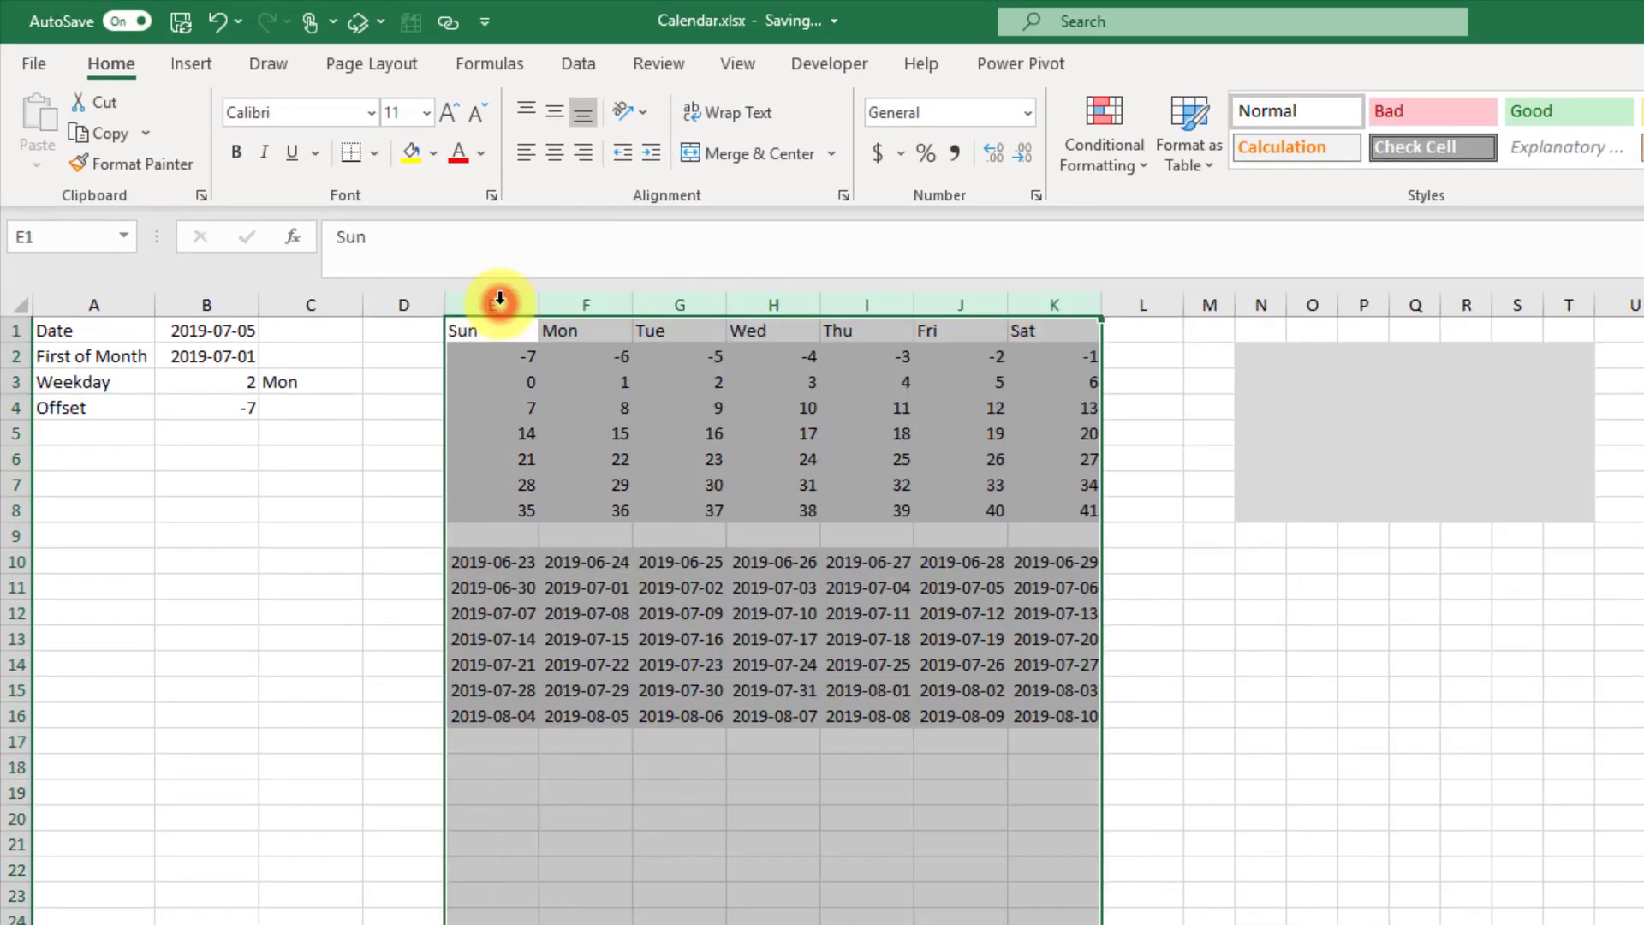
# Compare the date grid with the number grid, checking the cells before day 1, at the month's end and at day 32
pyautogui.click(501, 560)
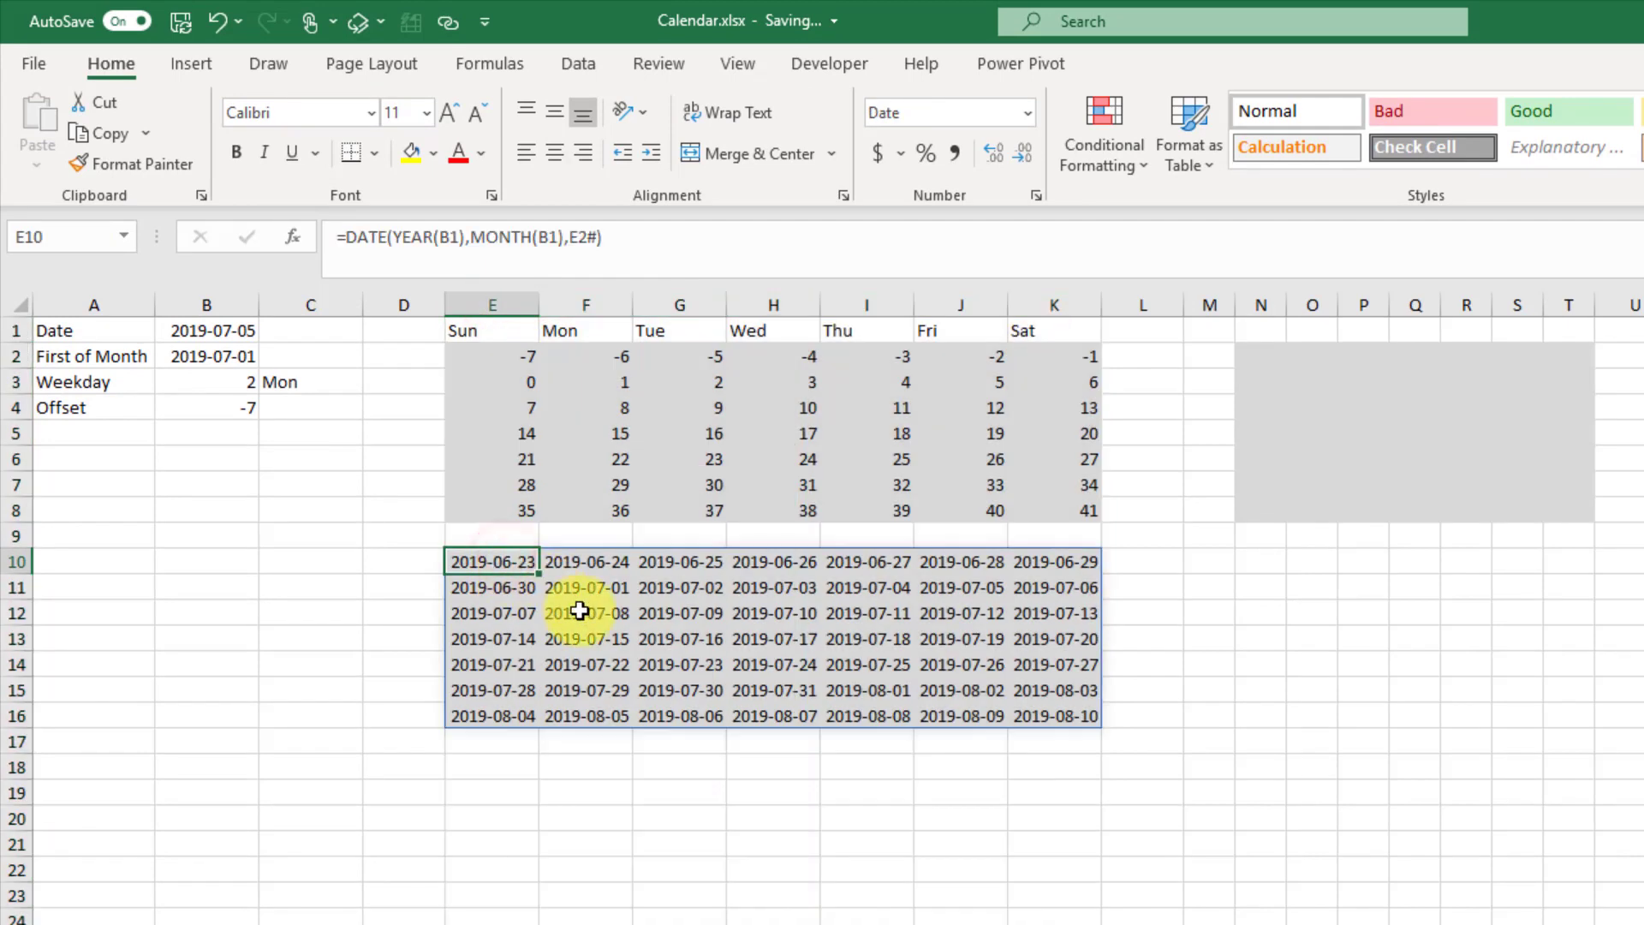
pyautogui.click(531, 358)
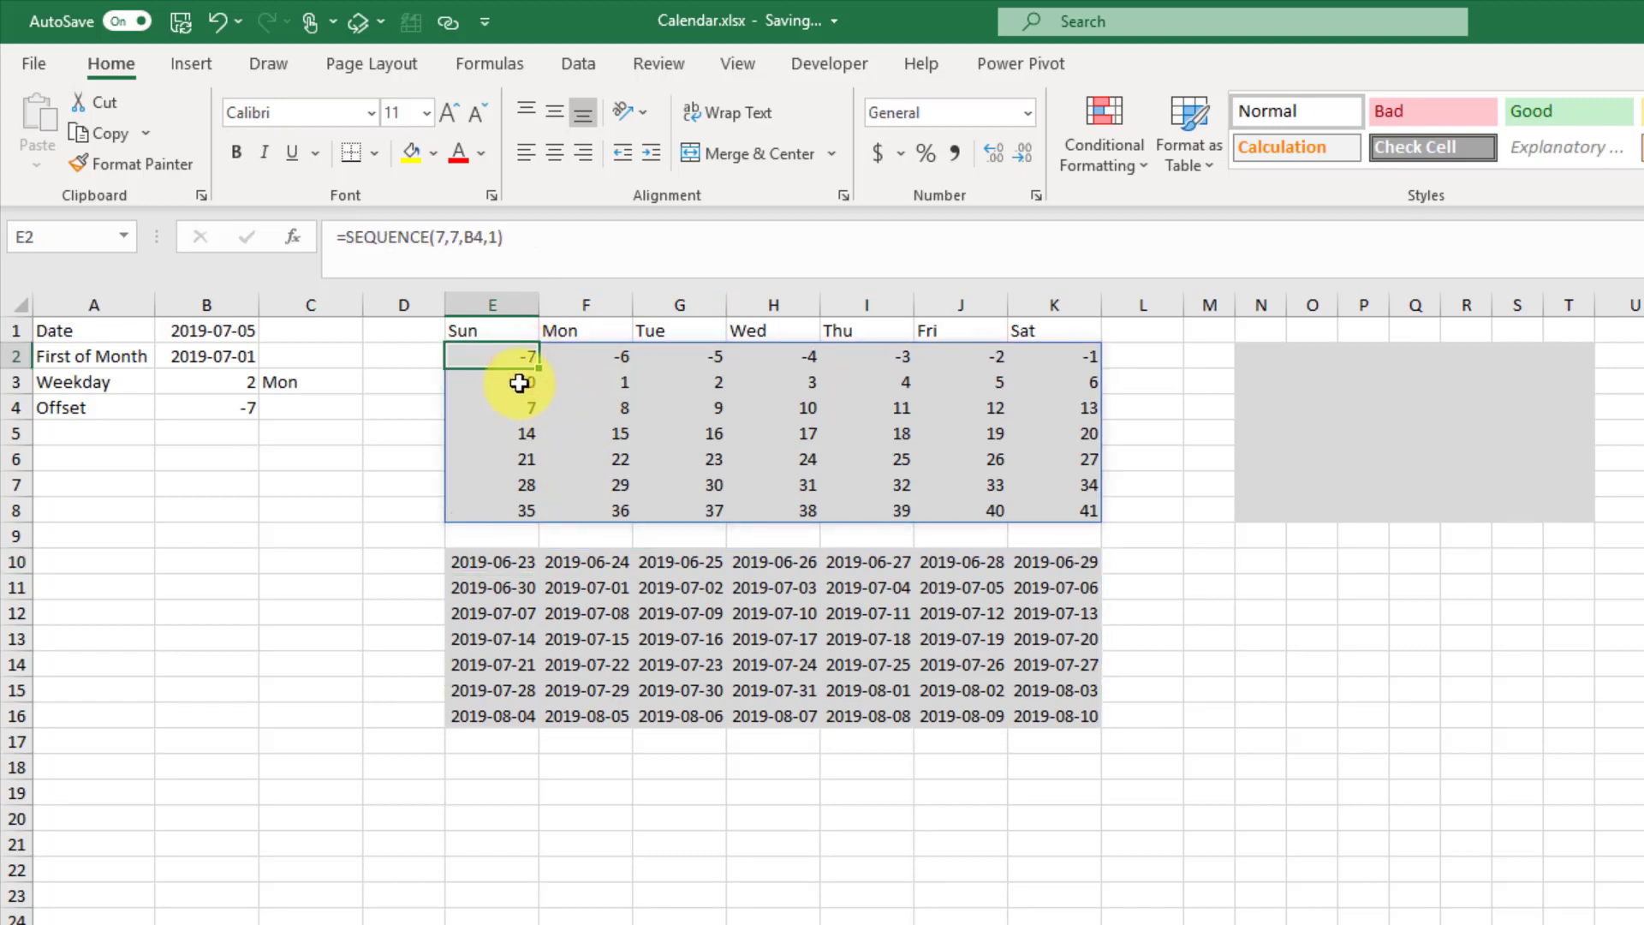
pyautogui.click(524, 382)
pyautogui.moveTo(494, 566); pyautogui.dragTo(604, 591)
pyautogui.click(511, 583)
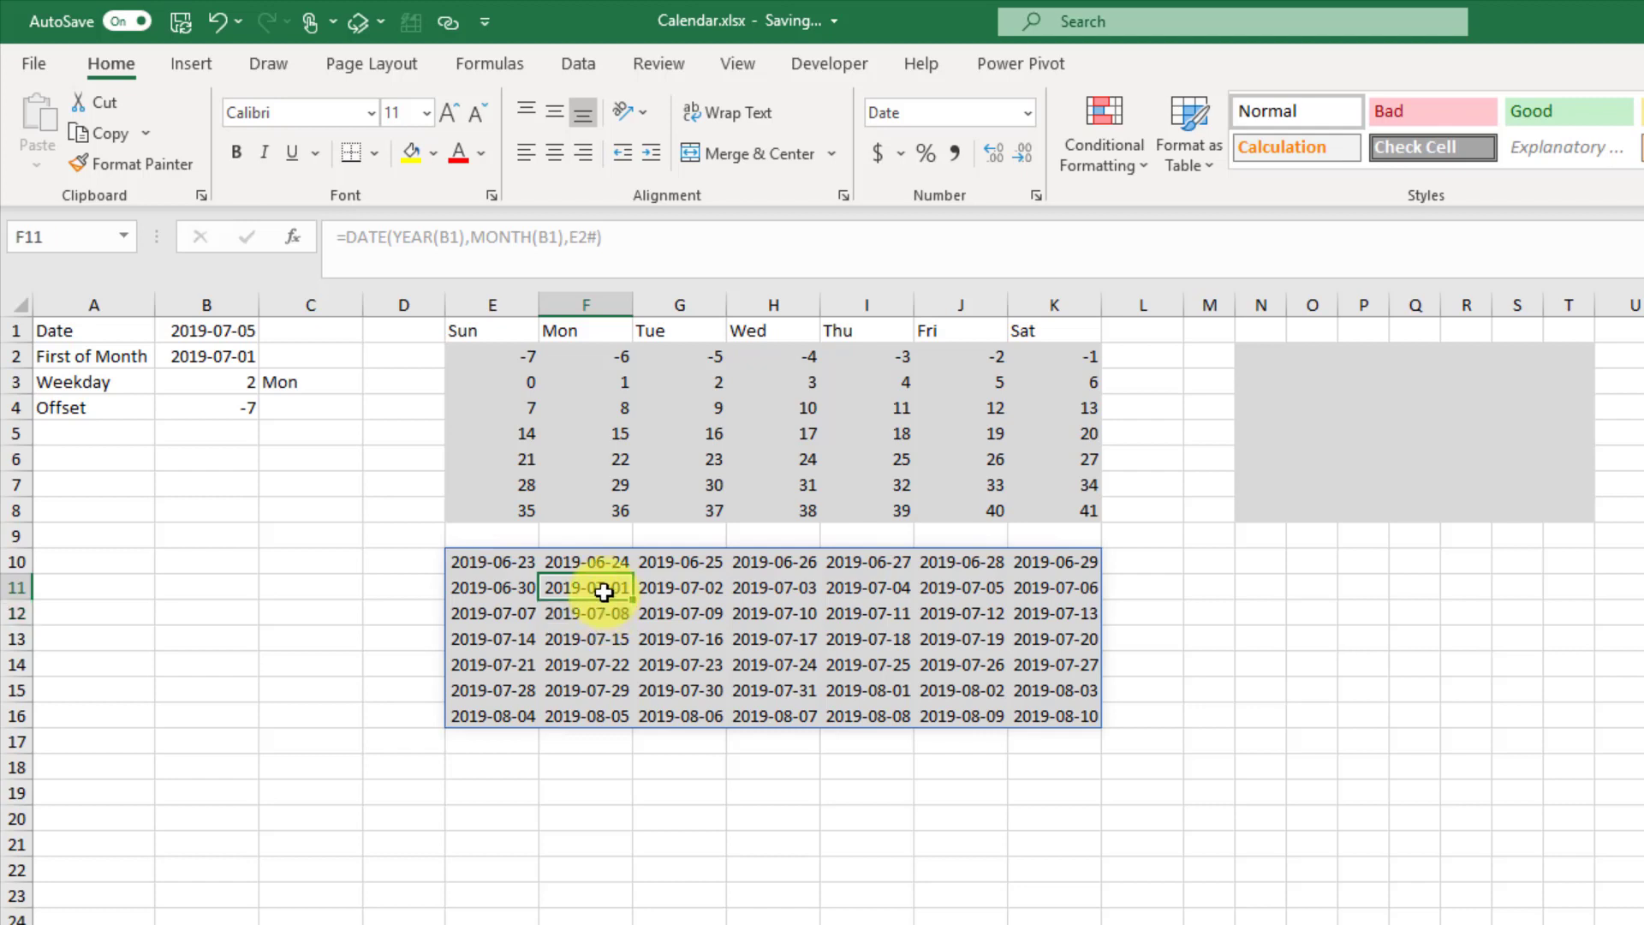
pyautogui.click(789, 694)
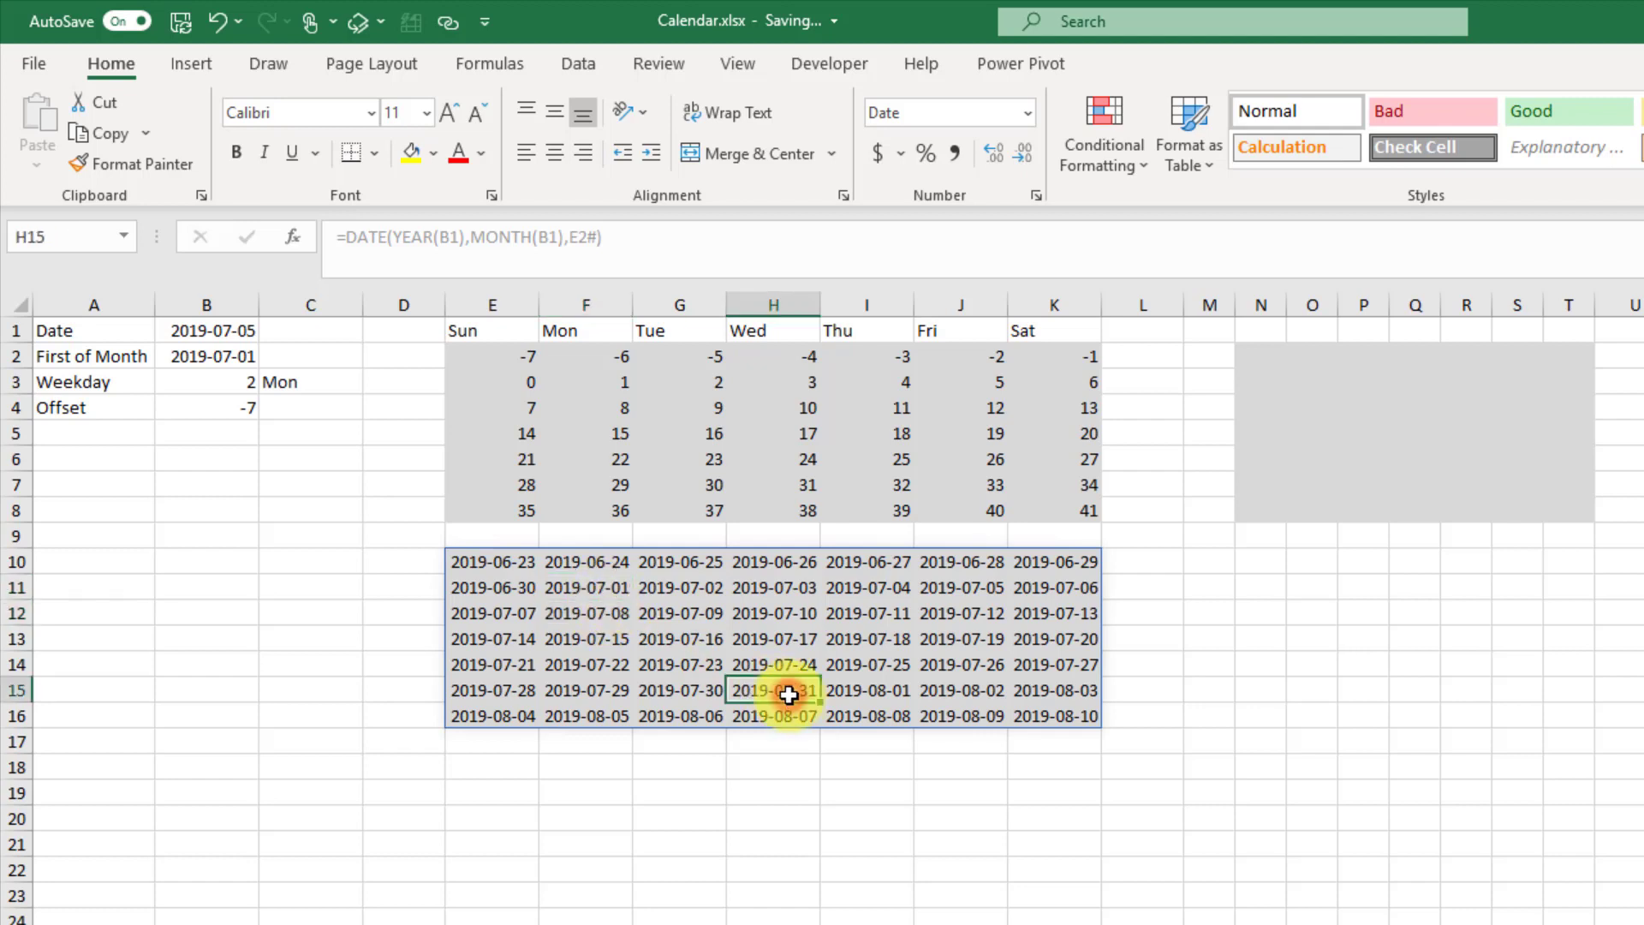
pyautogui.click(869, 690)
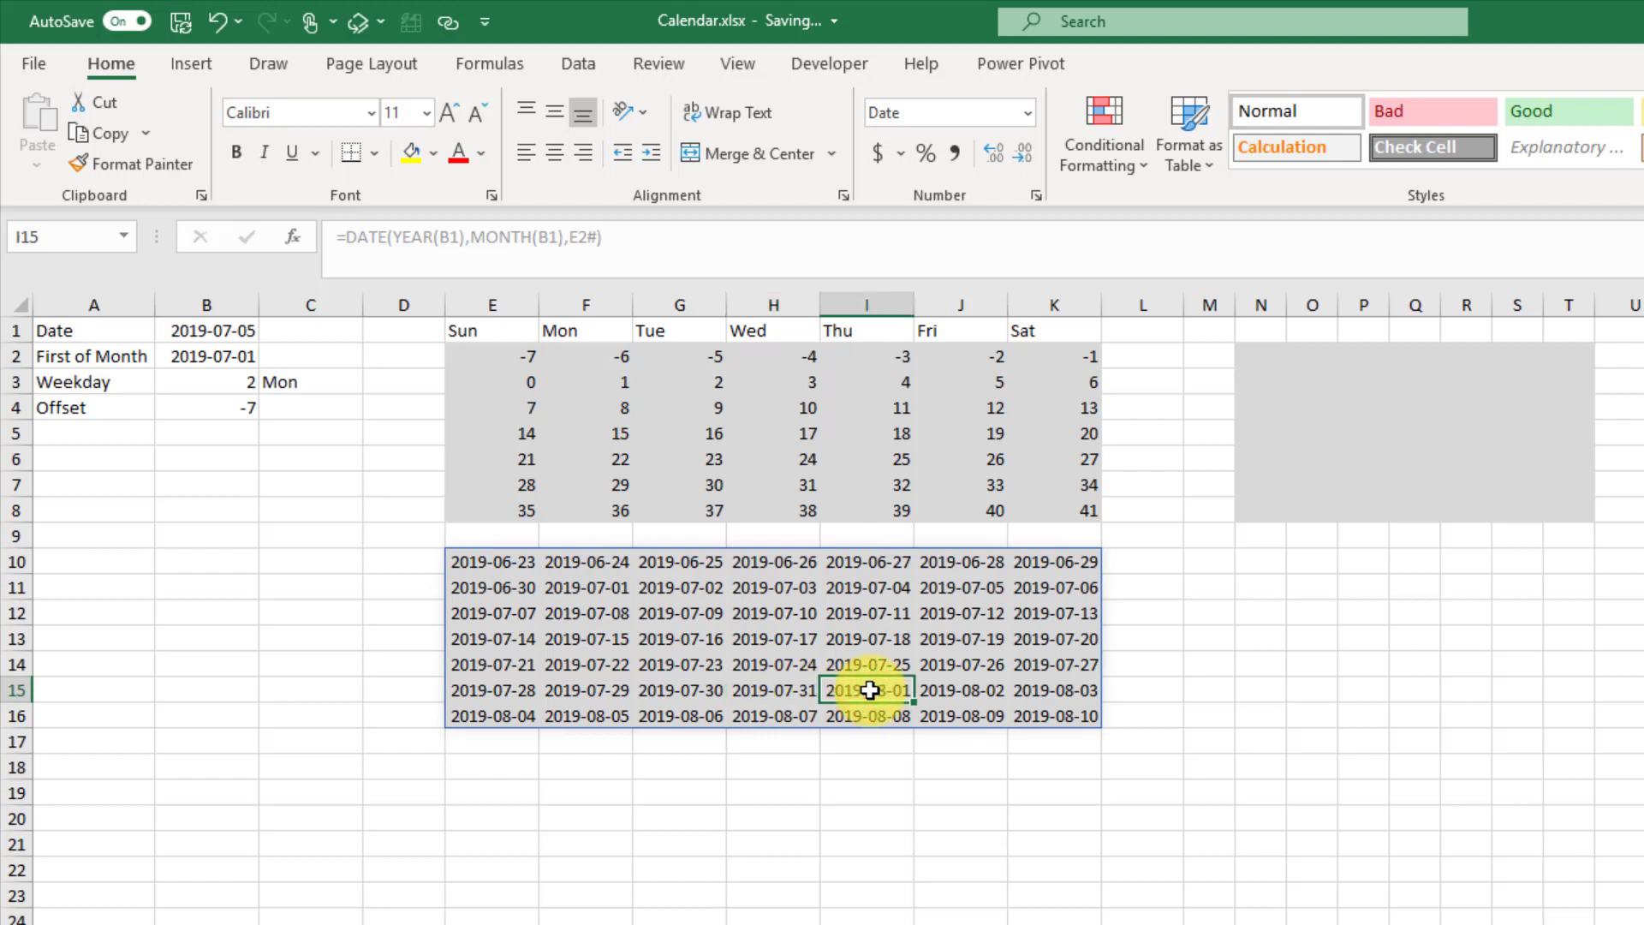
pyautogui.click(882, 492)
pyautogui.click(868, 690)
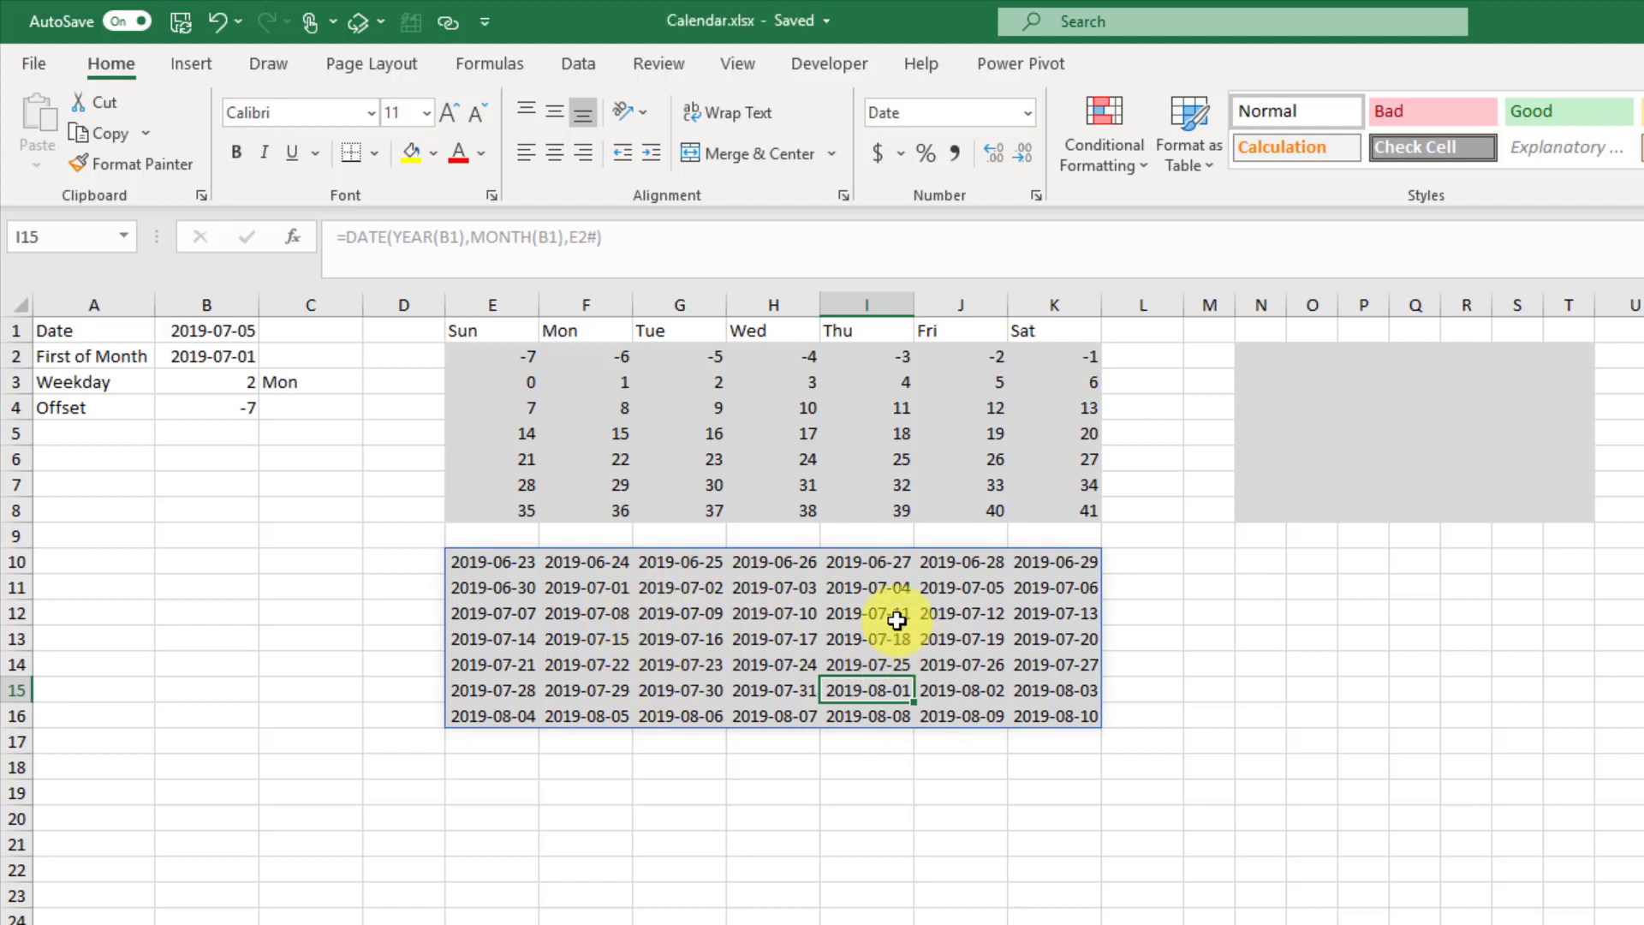
# Wrap the E10 formula in MONTH so it reads =MONTH(DATE(YEAR(B1),MONTH(B1),E2#))
pyautogui.click(237, 330)
pyautogui.click(525, 618)
pyautogui.click(521, 563)
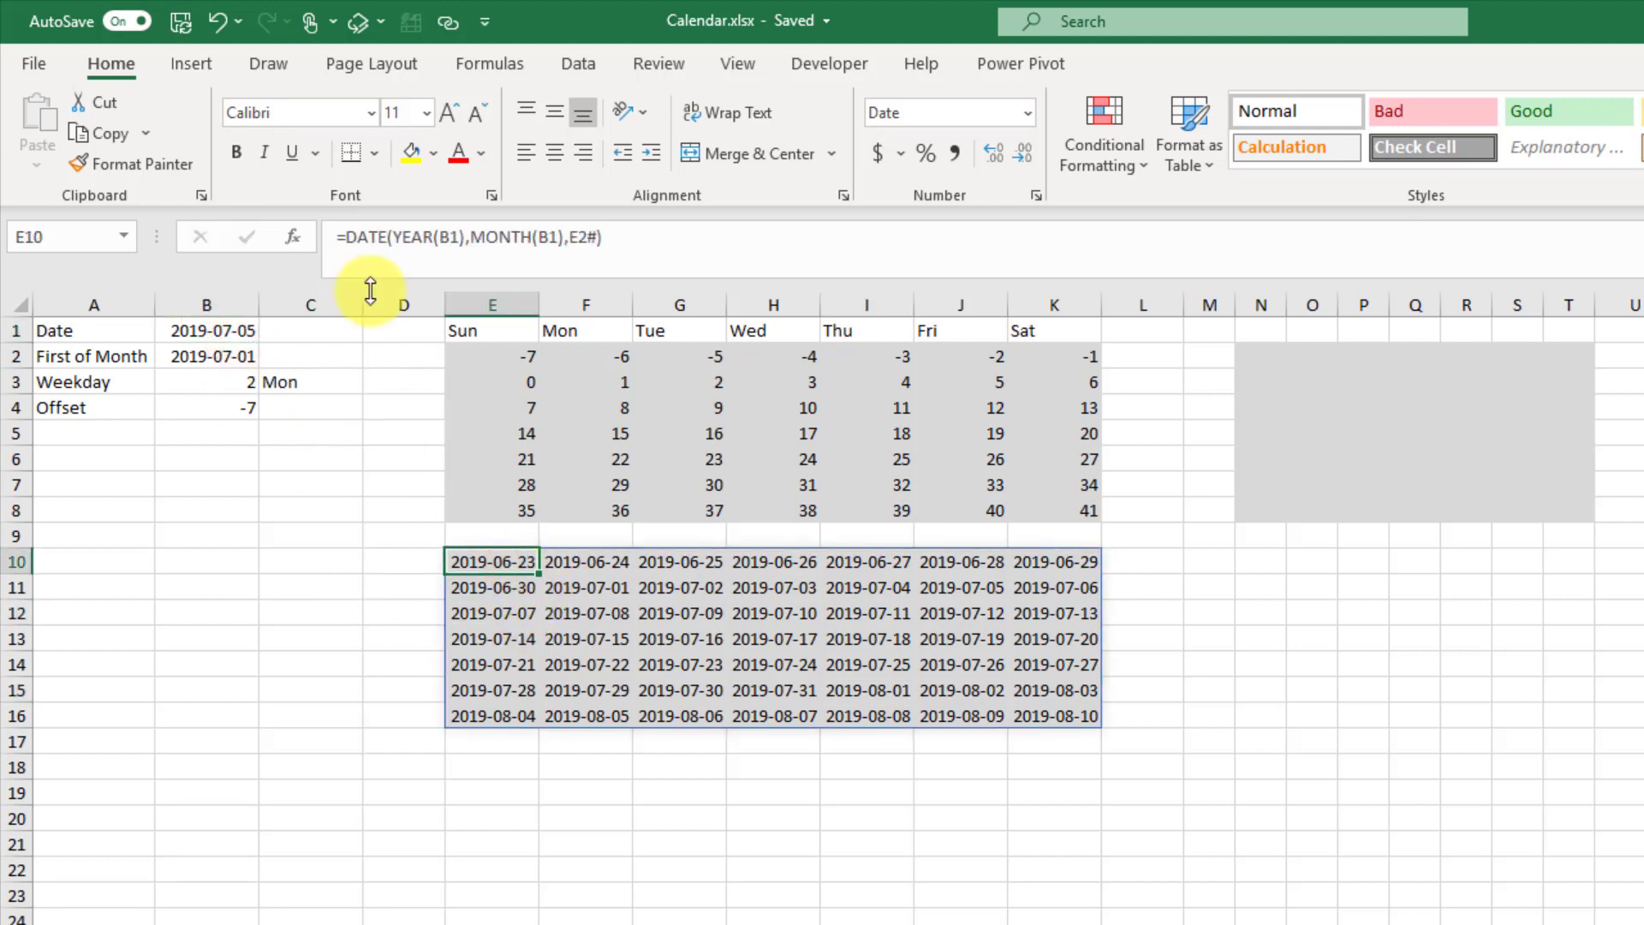
pyautogui.click(352, 237)
pyautogui.write('month')
pyautogui.press('Tab')
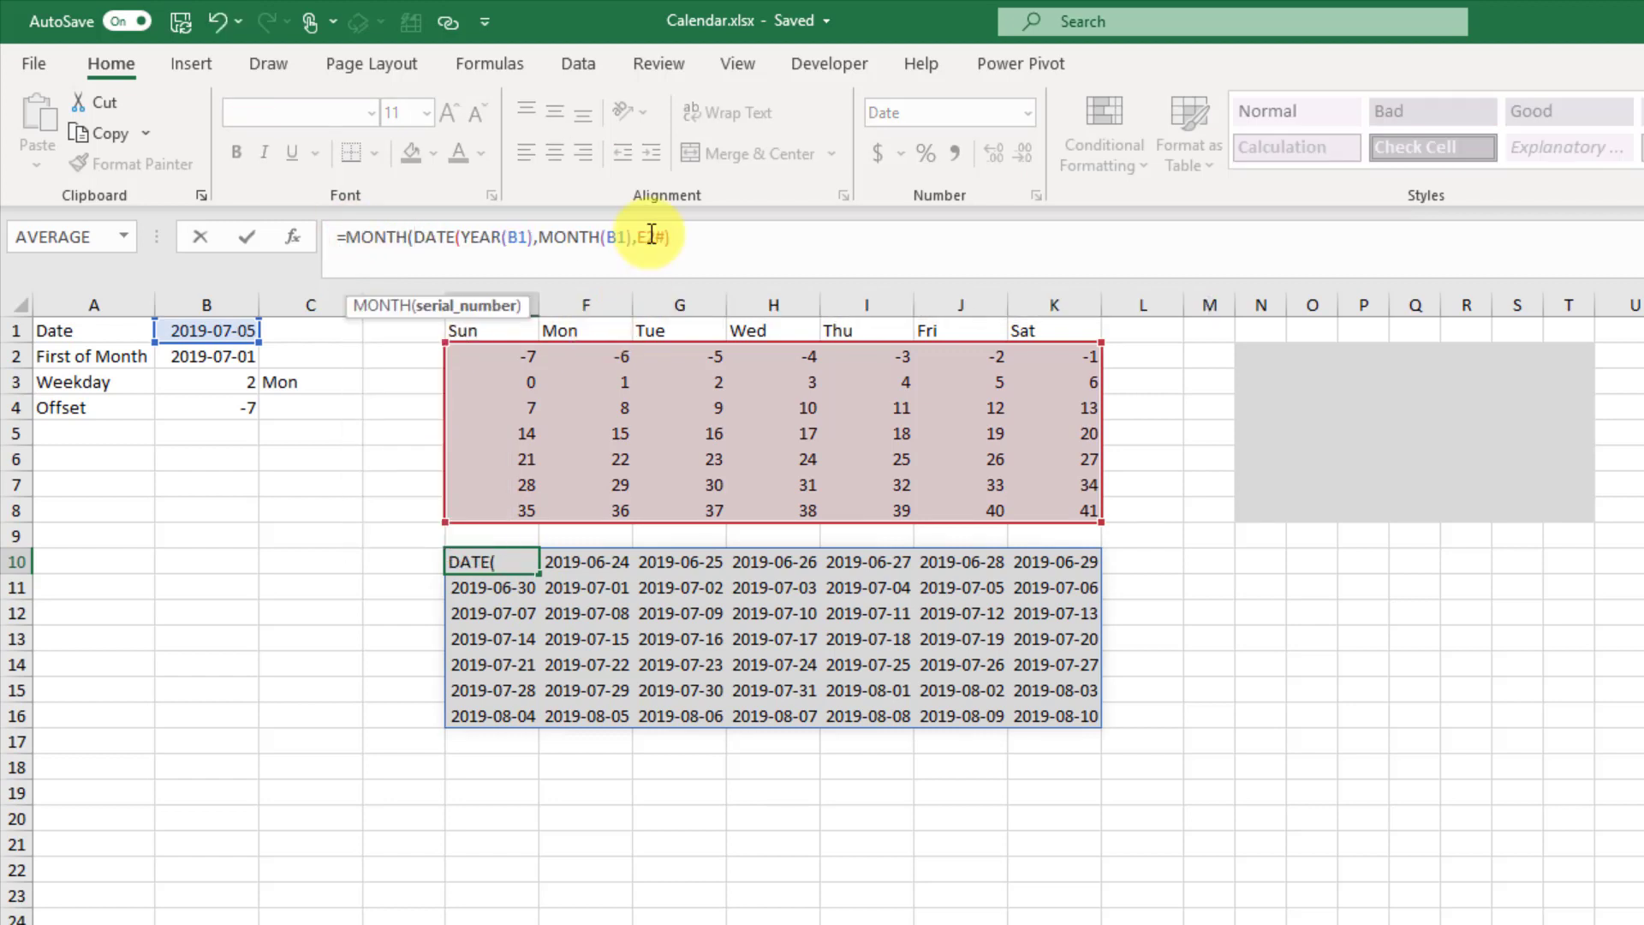
pyautogui.click(679, 237)
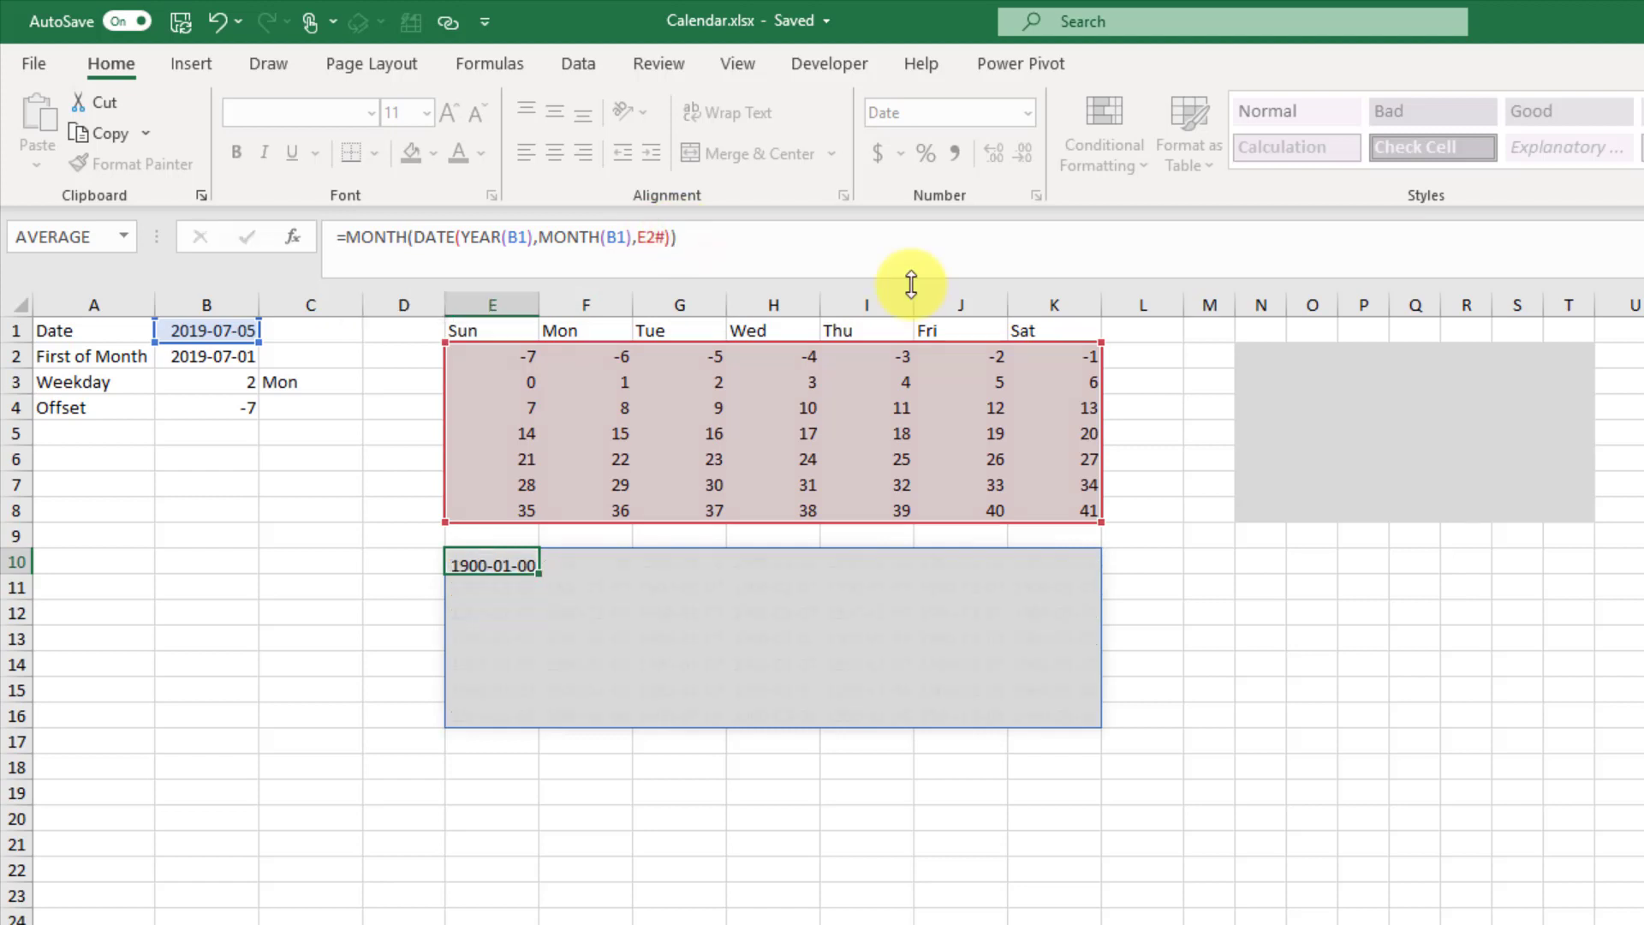
pyautogui.press('Return')
pyautogui.press('Up')
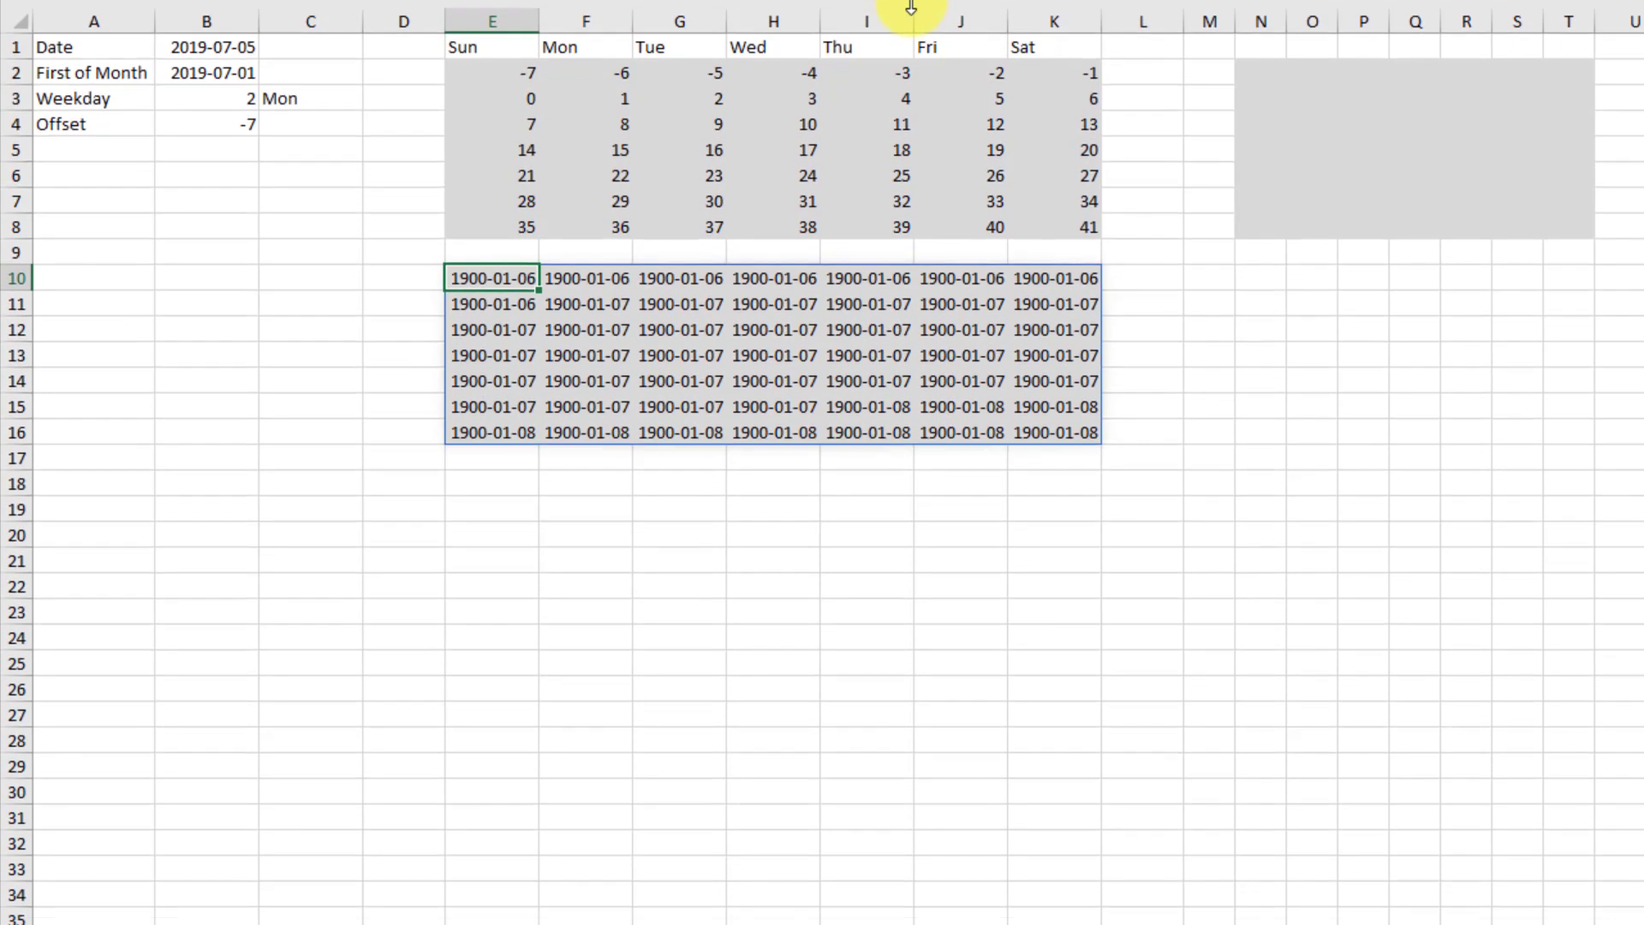
# Format the spilled month grid E10:K16 with the General number format
pyautogui.hotkey('ctrl', 'a')
pyautogui.hotkey('ctrl', '1')
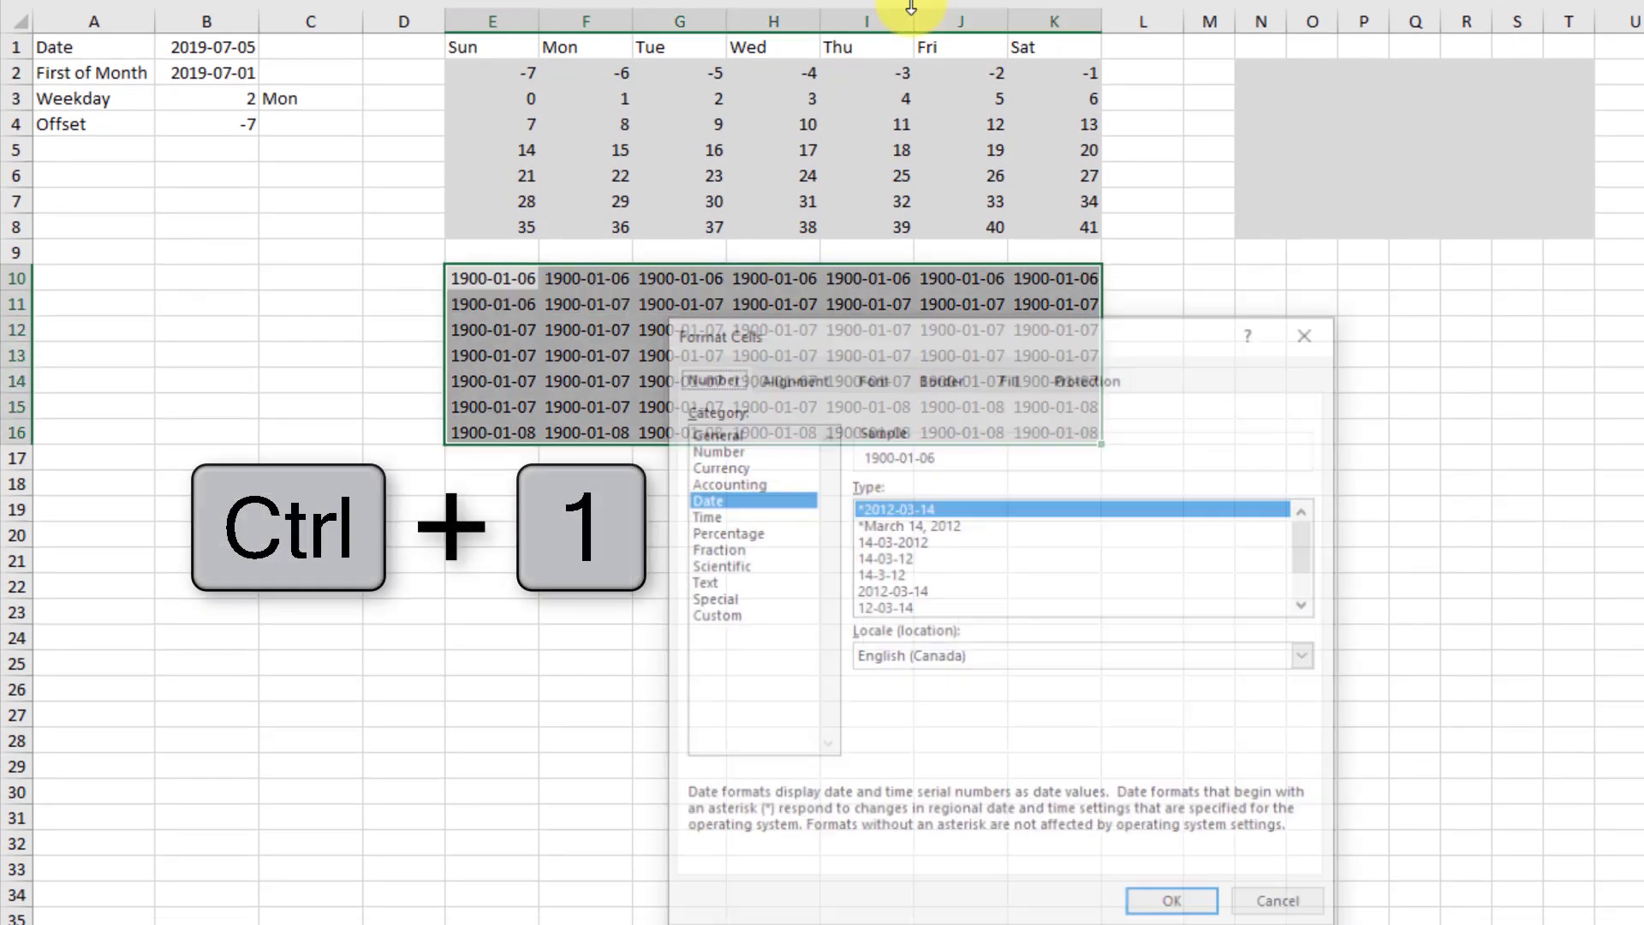
pyautogui.click(758, 431)
pyautogui.click(1174, 908)
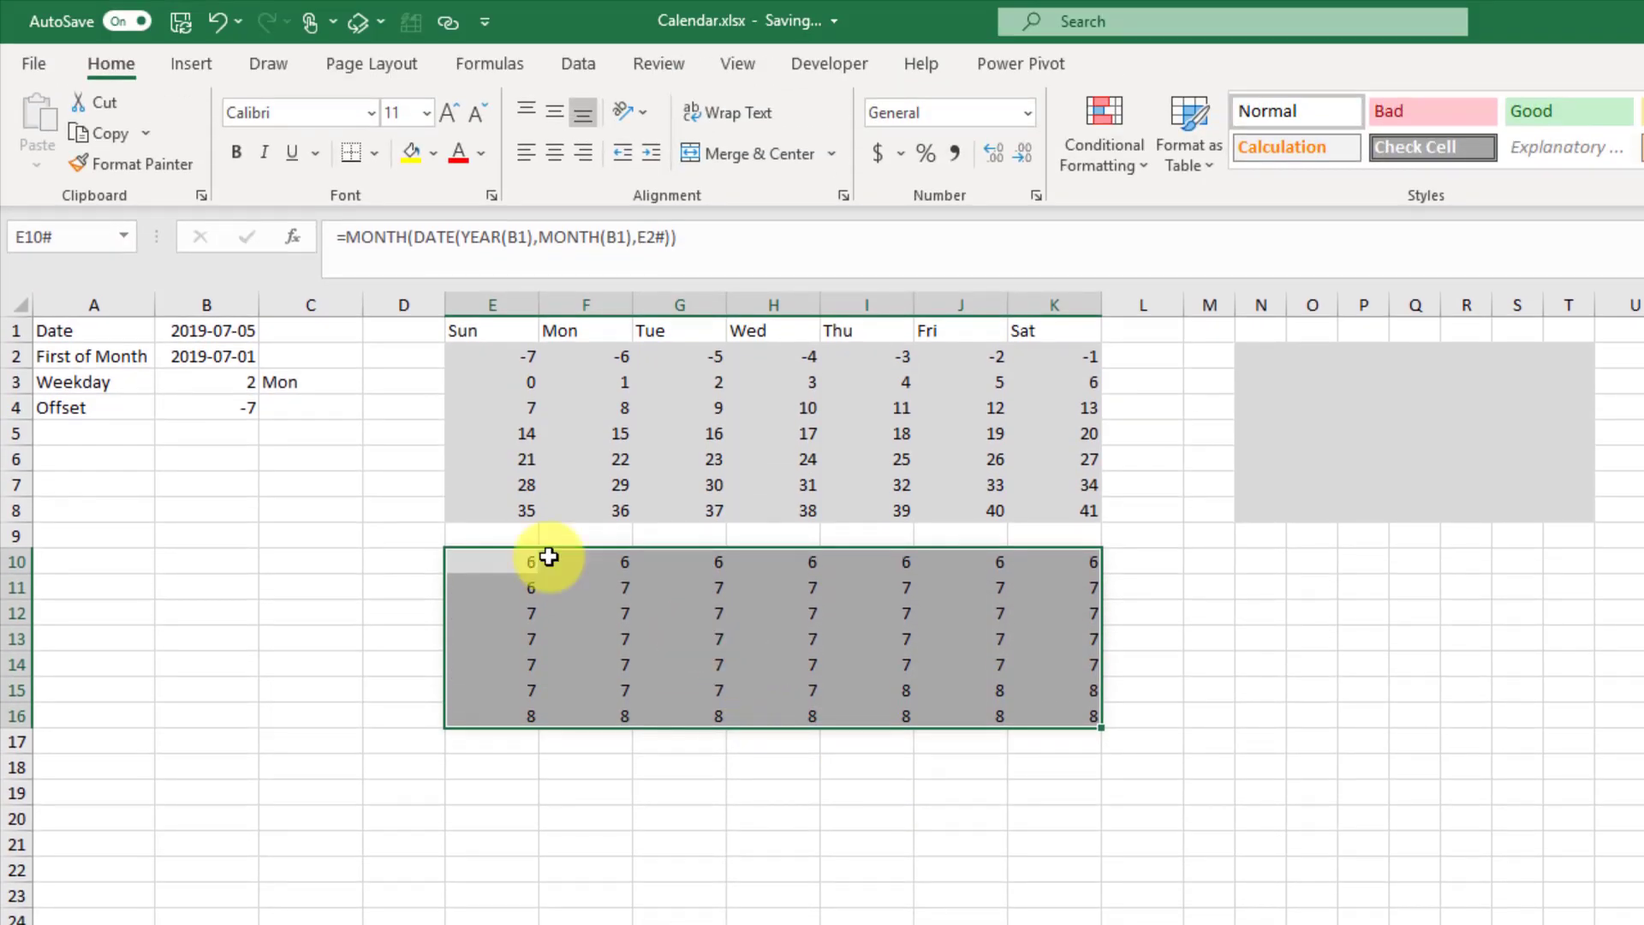
# Compare the month numbers in the lower grid with the matching day numbers above, at both ends of the month
pyautogui.moveTo(482, 557); pyautogui.dragTo(1065, 565)
pyautogui.click(506, 583)
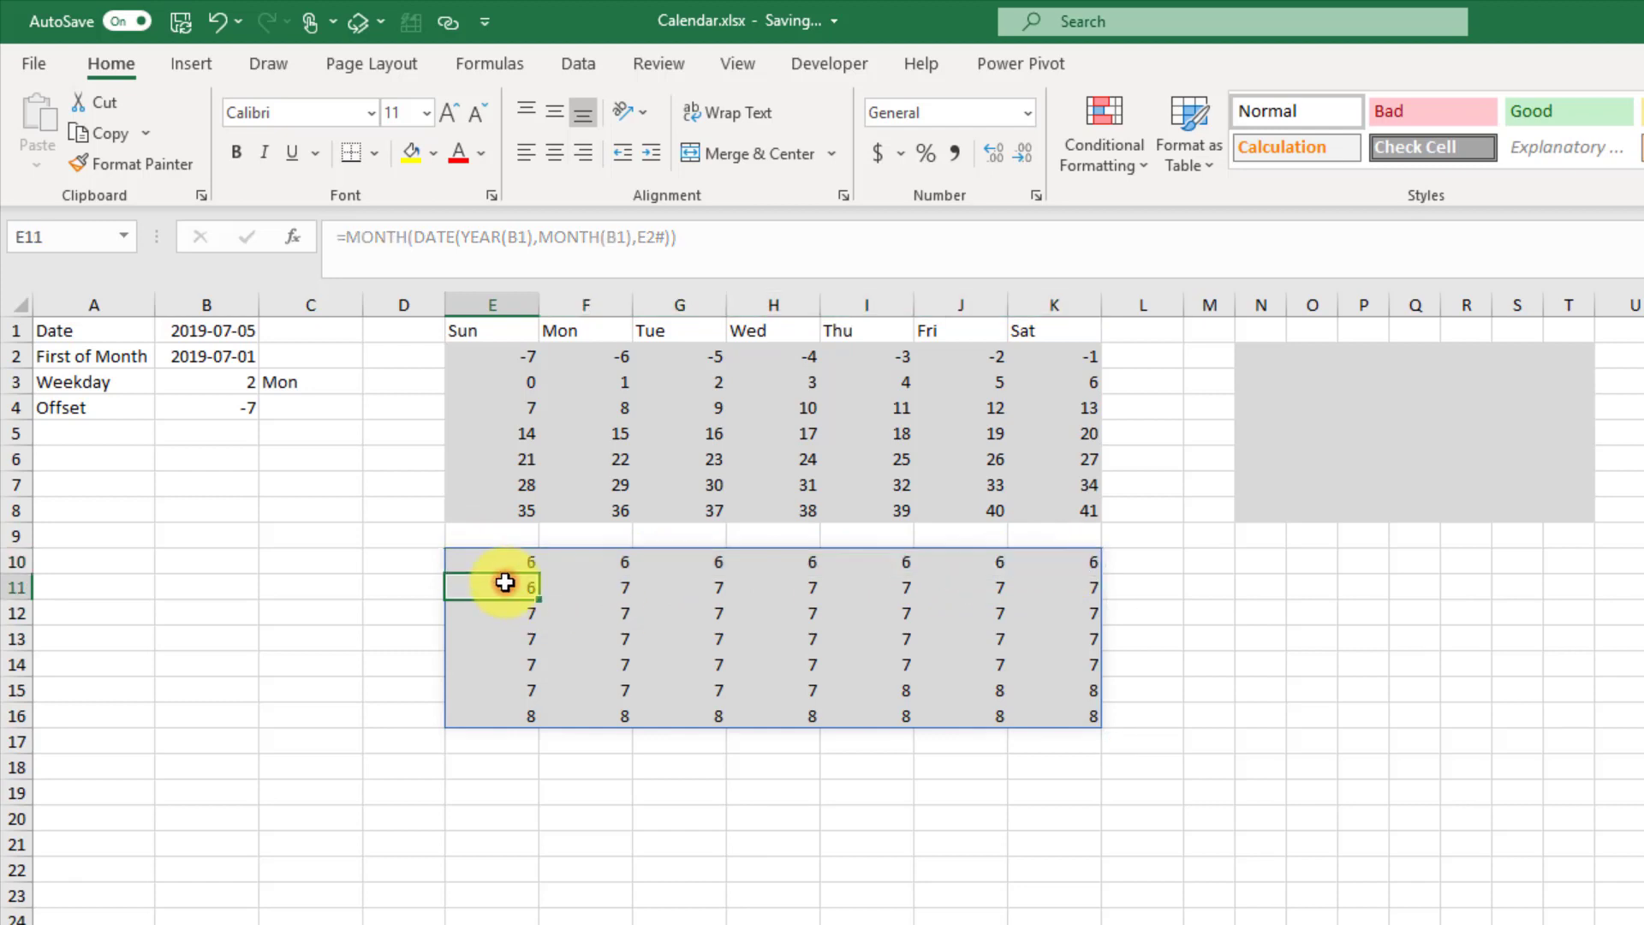
pyautogui.click(501, 352)
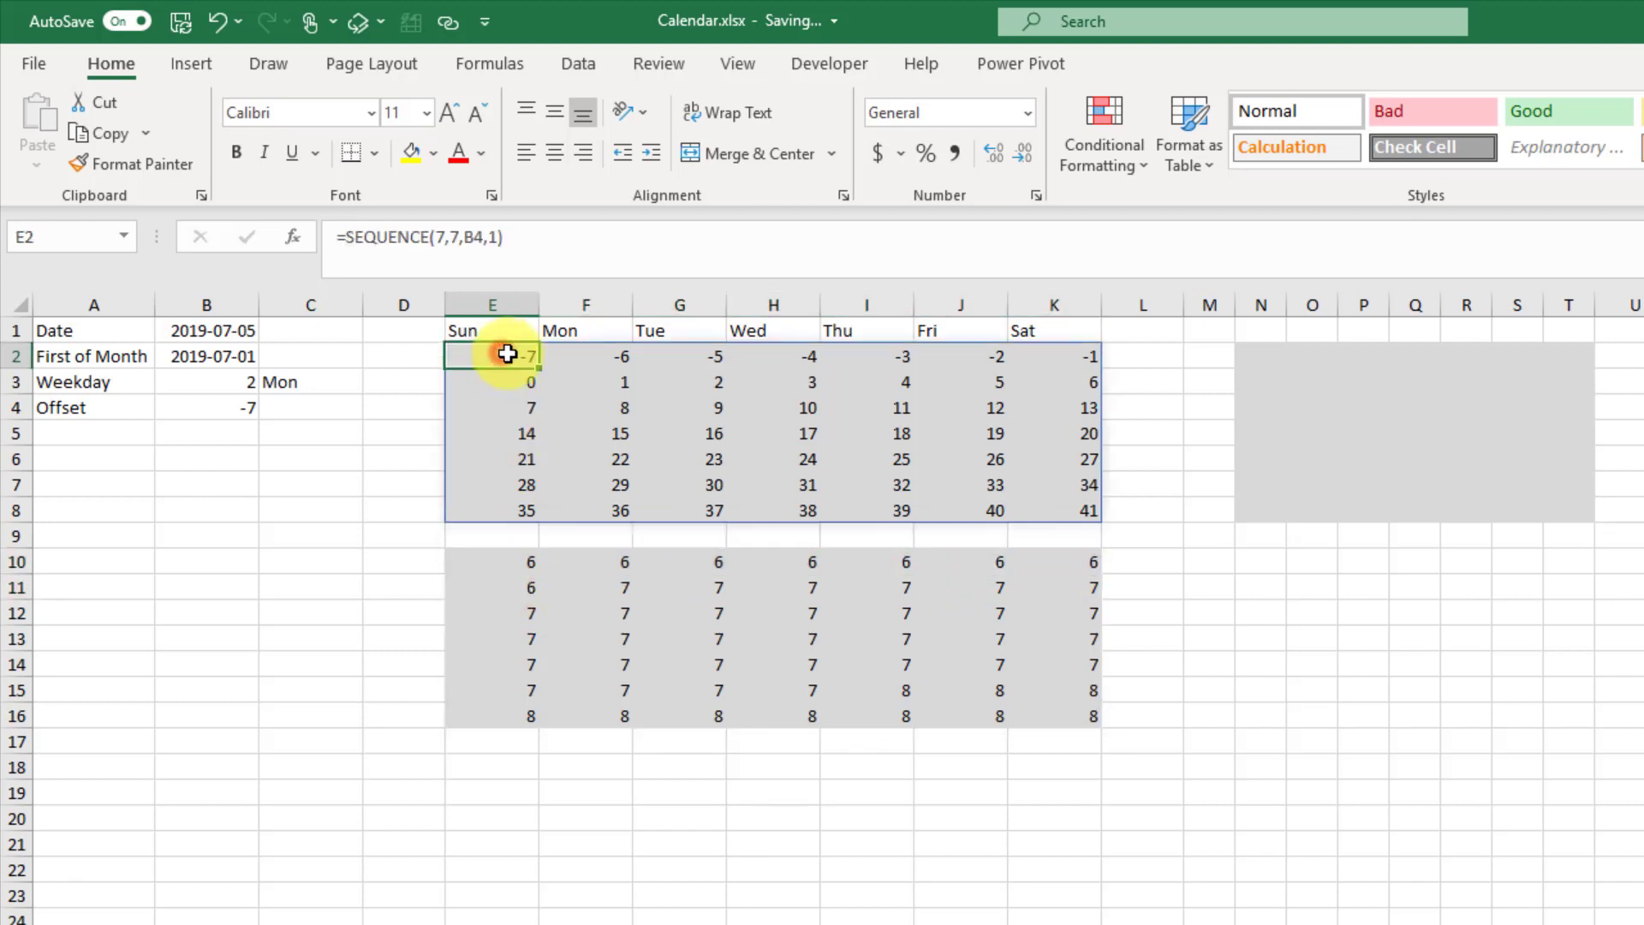
pyautogui.click(506, 377)
pyautogui.click(510, 562)
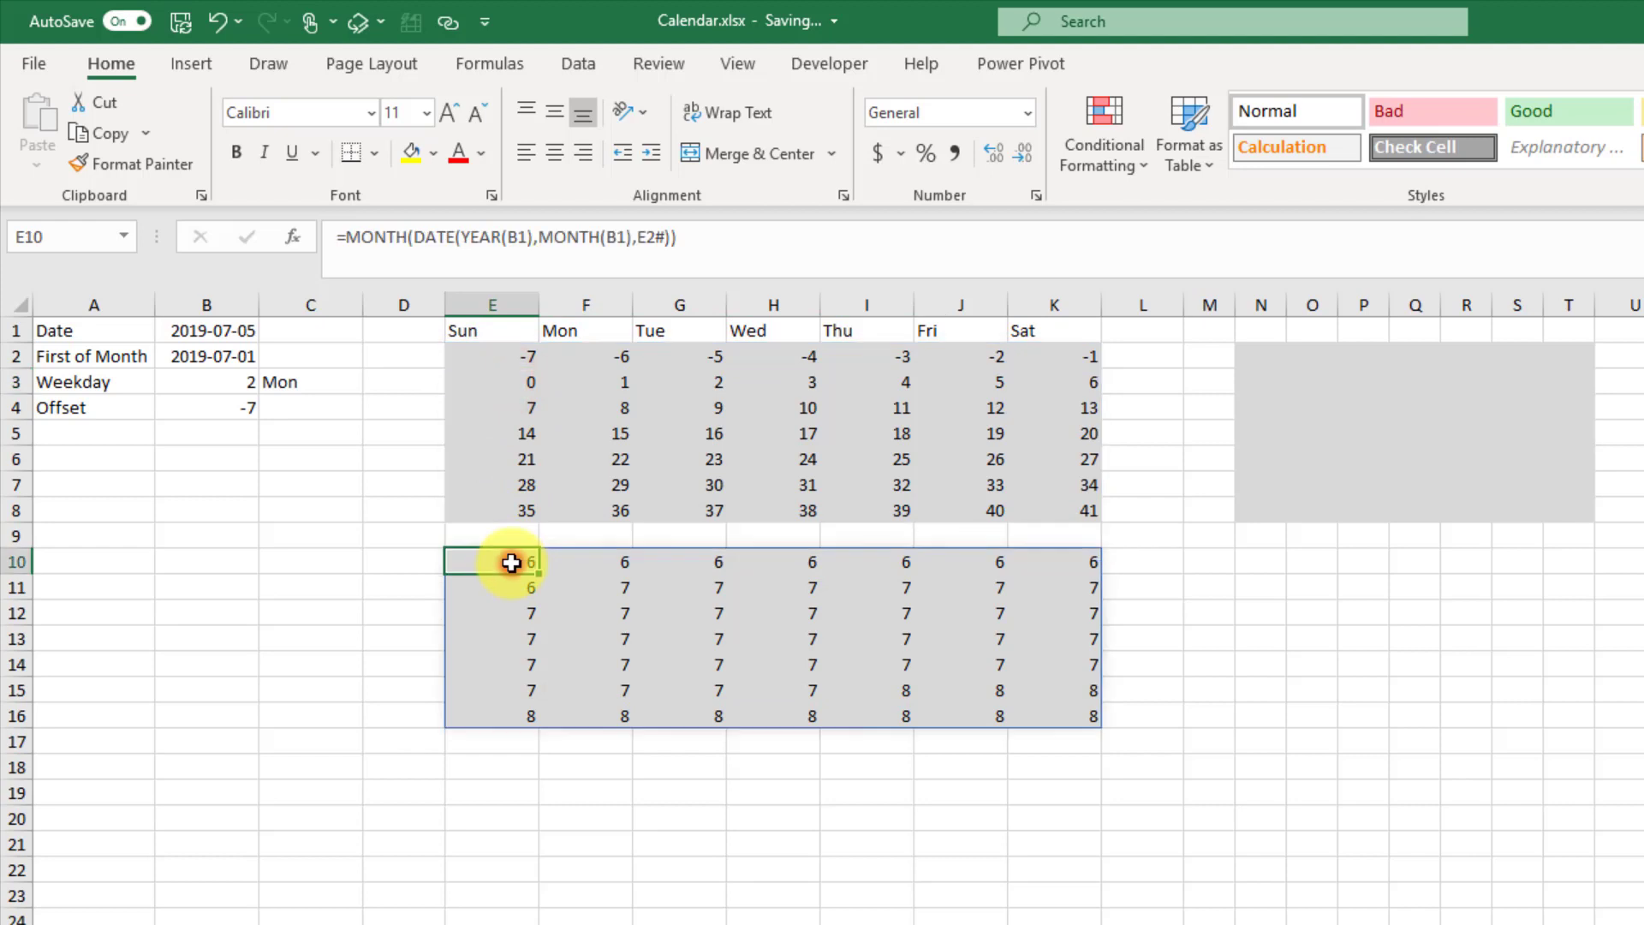
pyautogui.click(504, 587)
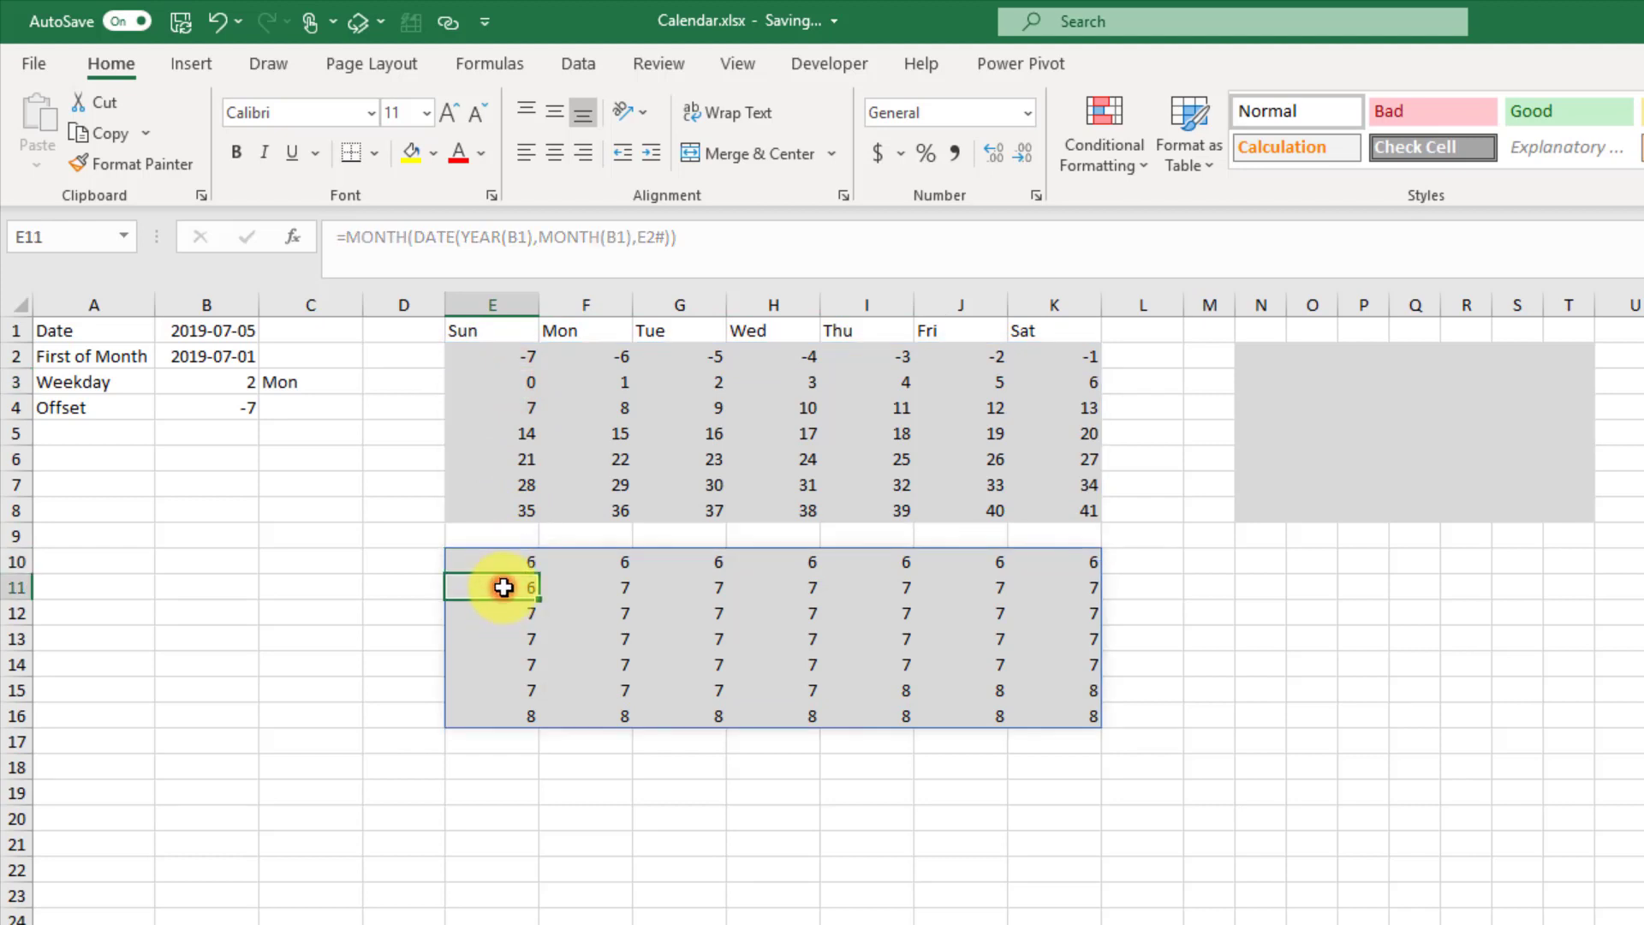
pyautogui.click(591, 585)
pyautogui.moveTo(605, 585); pyautogui.dragTo(1041, 627)
pyautogui.click(908, 690)
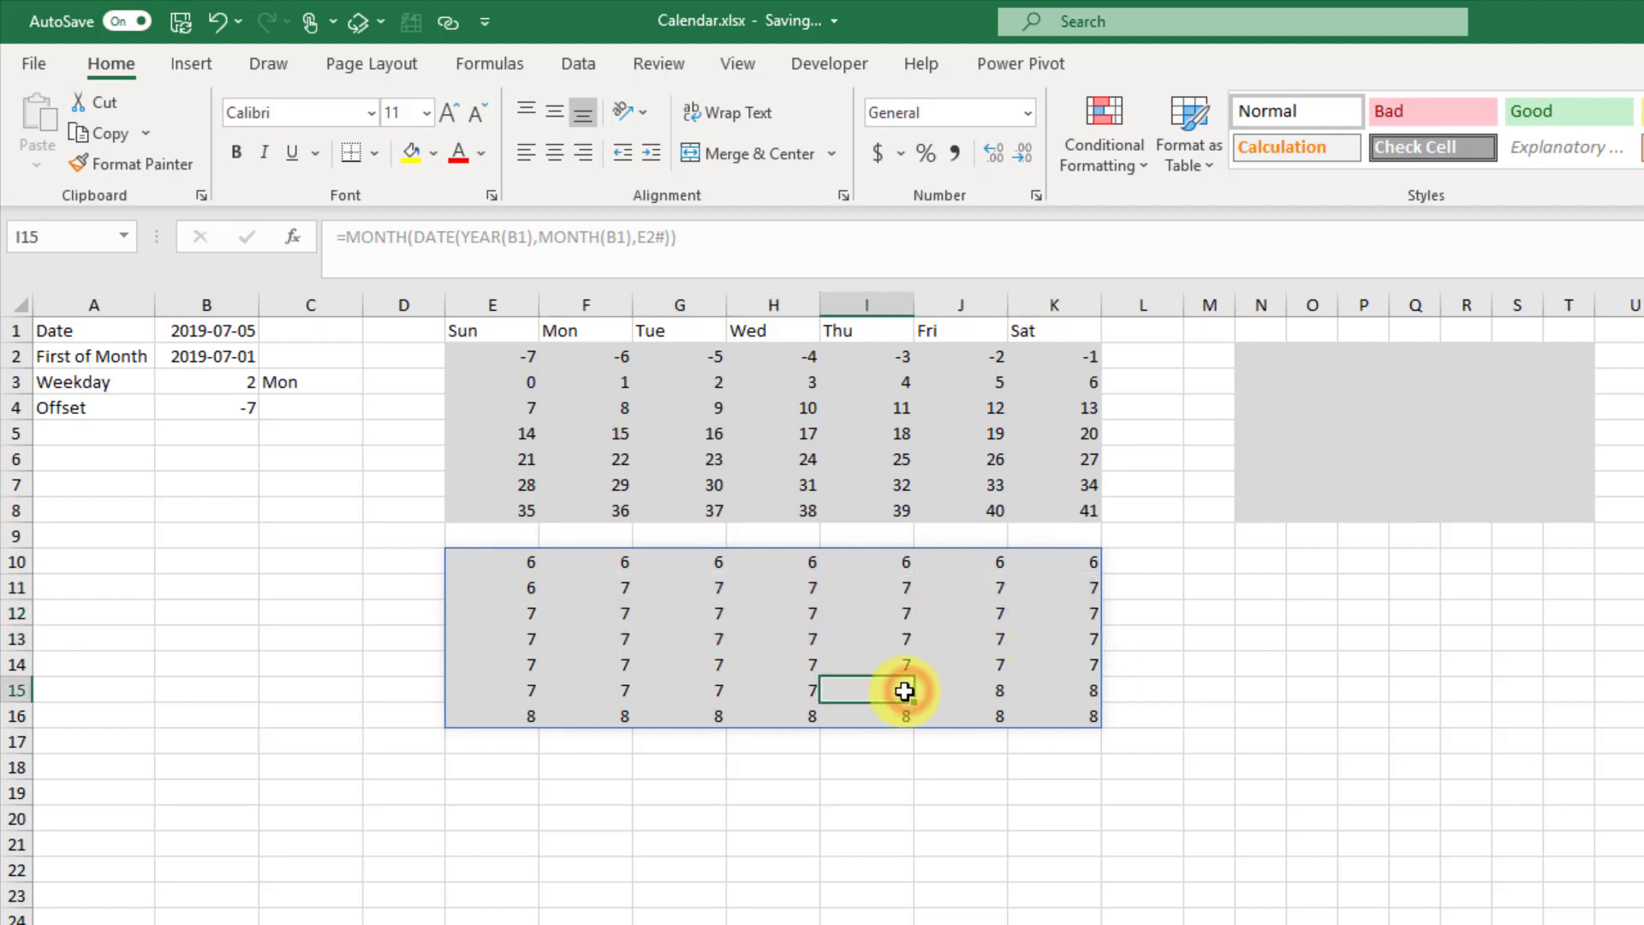
pyautogui.click(894, 485)
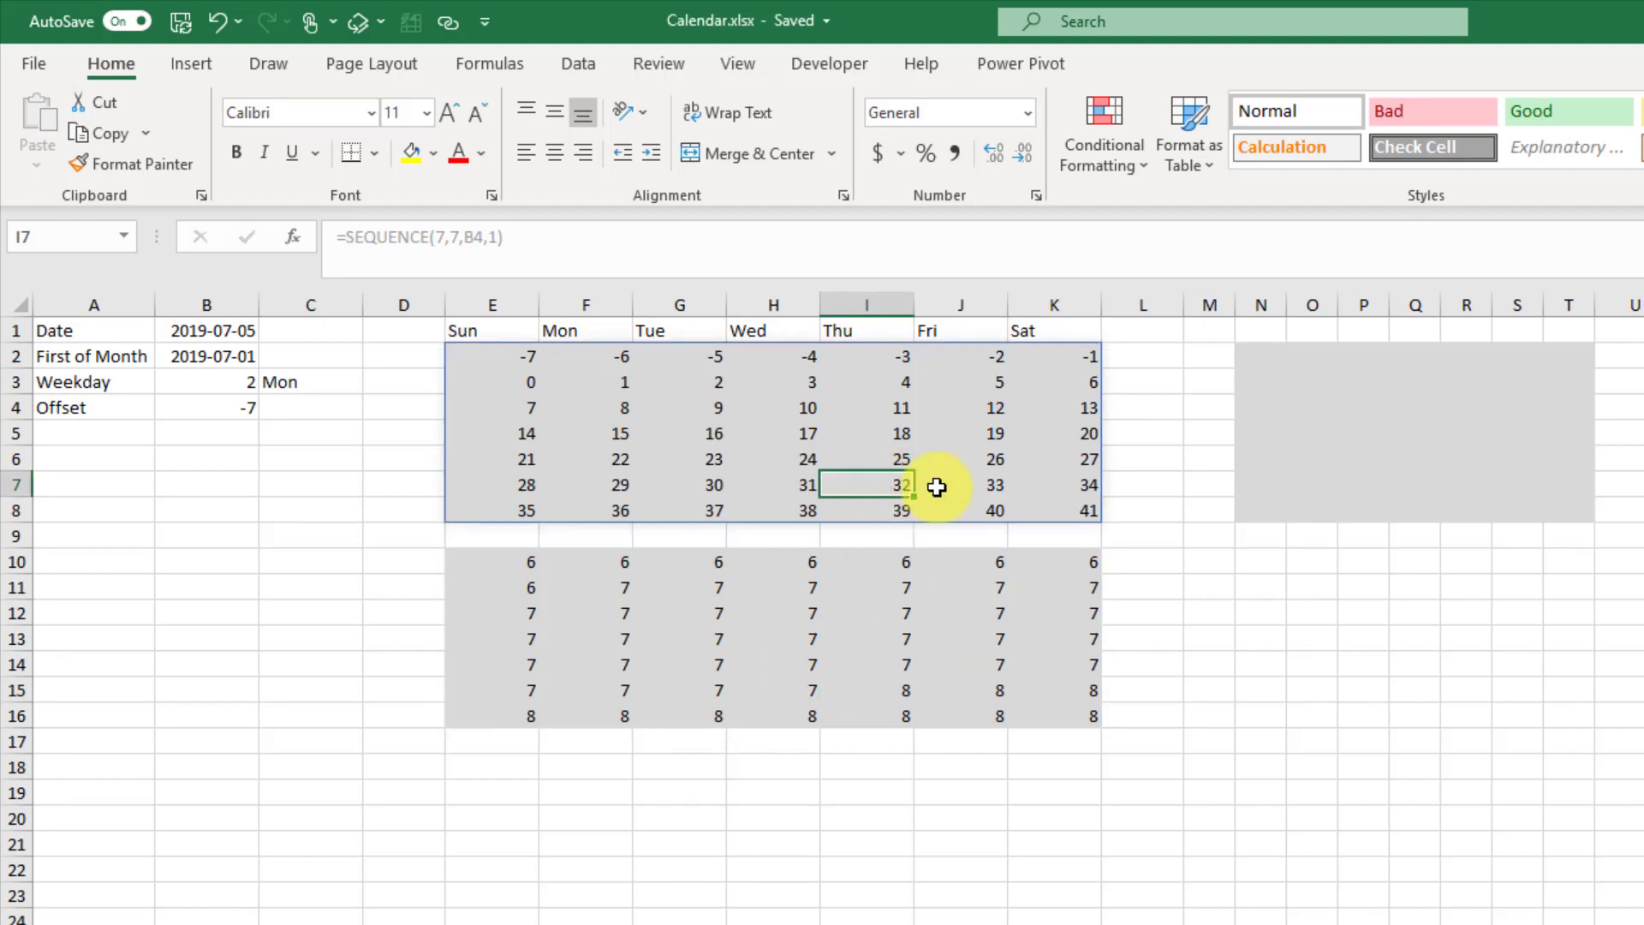
# Wrap the E10 formula in an IF whose logical test is MONTH(DATE(YEAR(B1),MONTH(B1),E2#))=MONTH(B1)
pyautogui.click(886, 689)
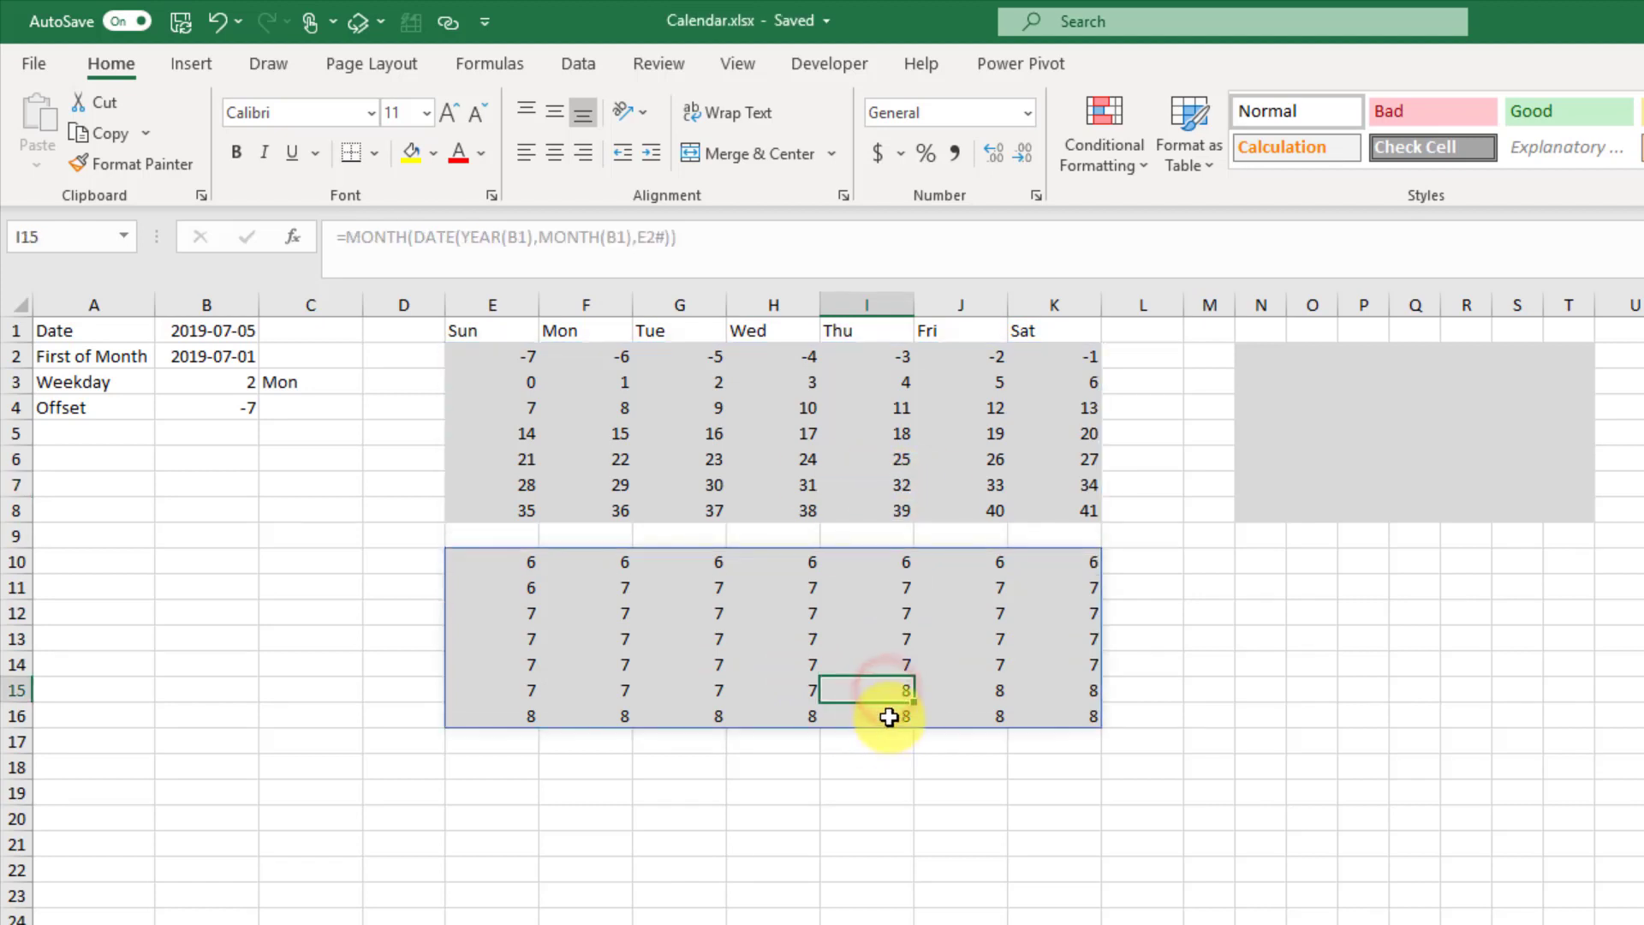
pyautogui.click(503, 560)
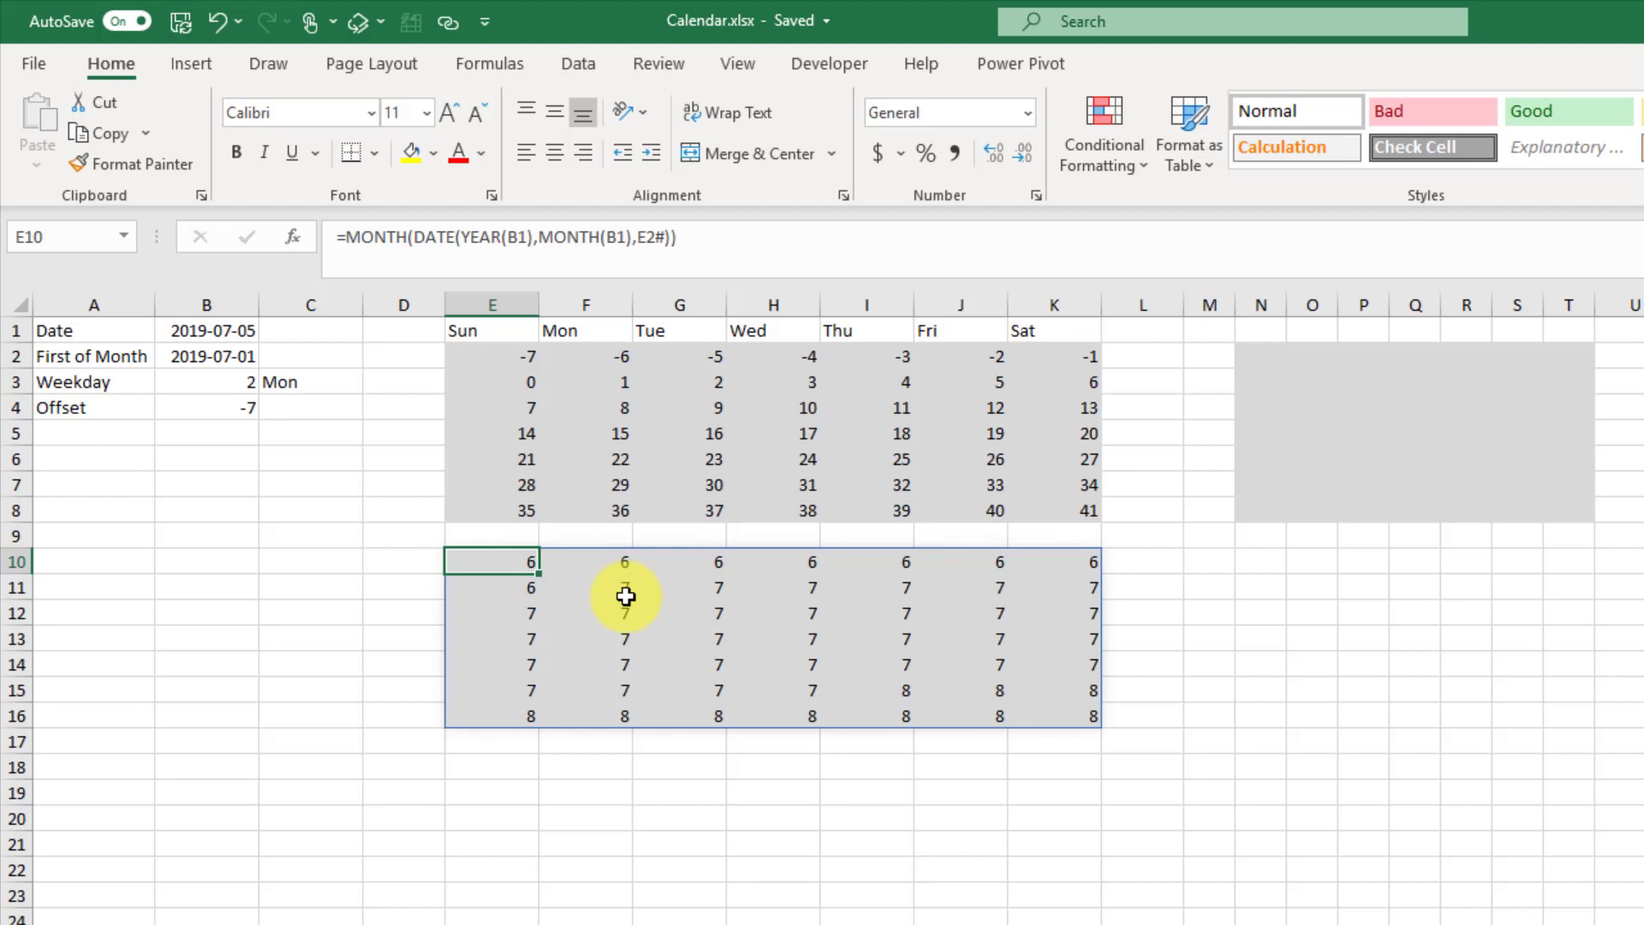
pyautogui.click(341, 233)
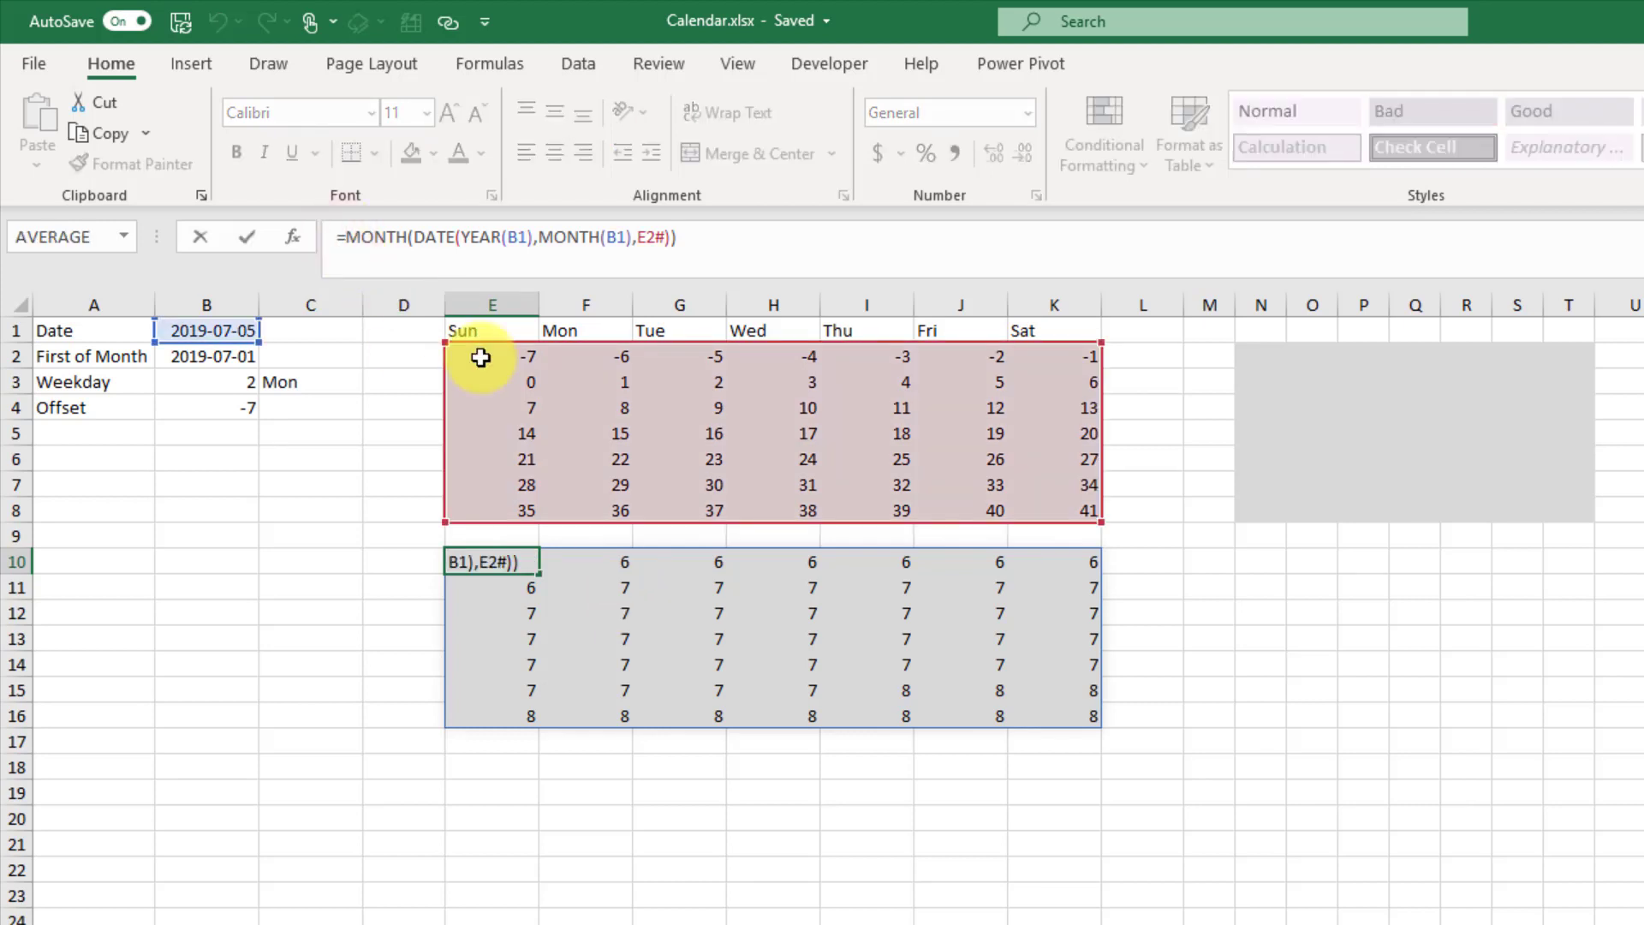
pyautogui.write('if')
pyautogui.press('Tab')
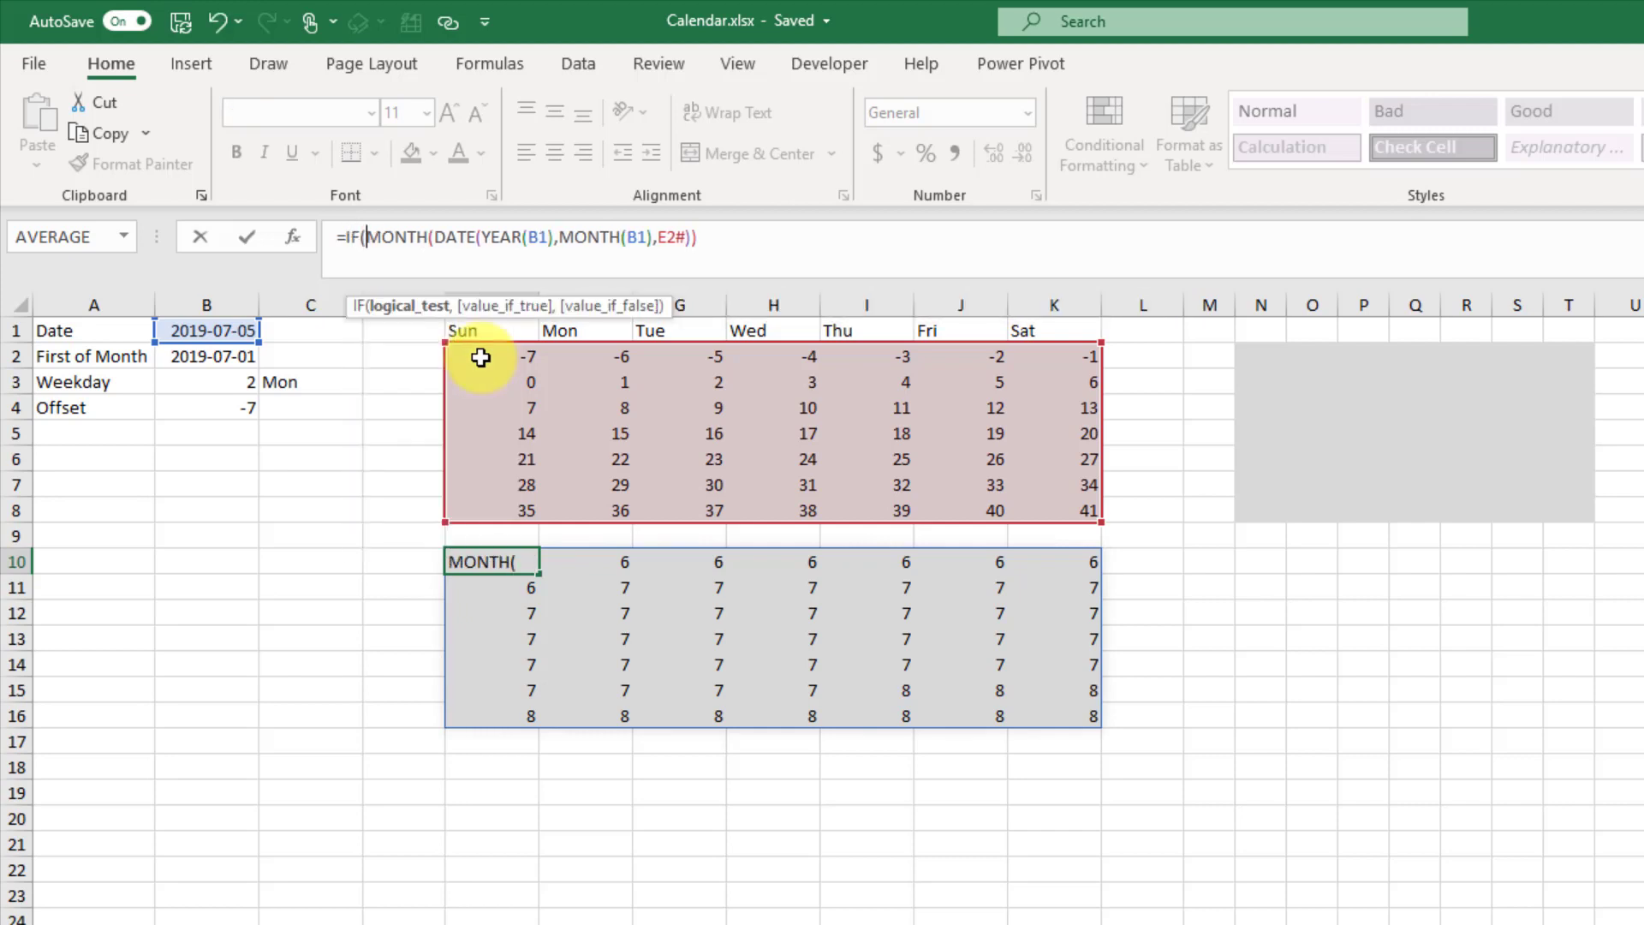
pyautogui.click(368, 237)
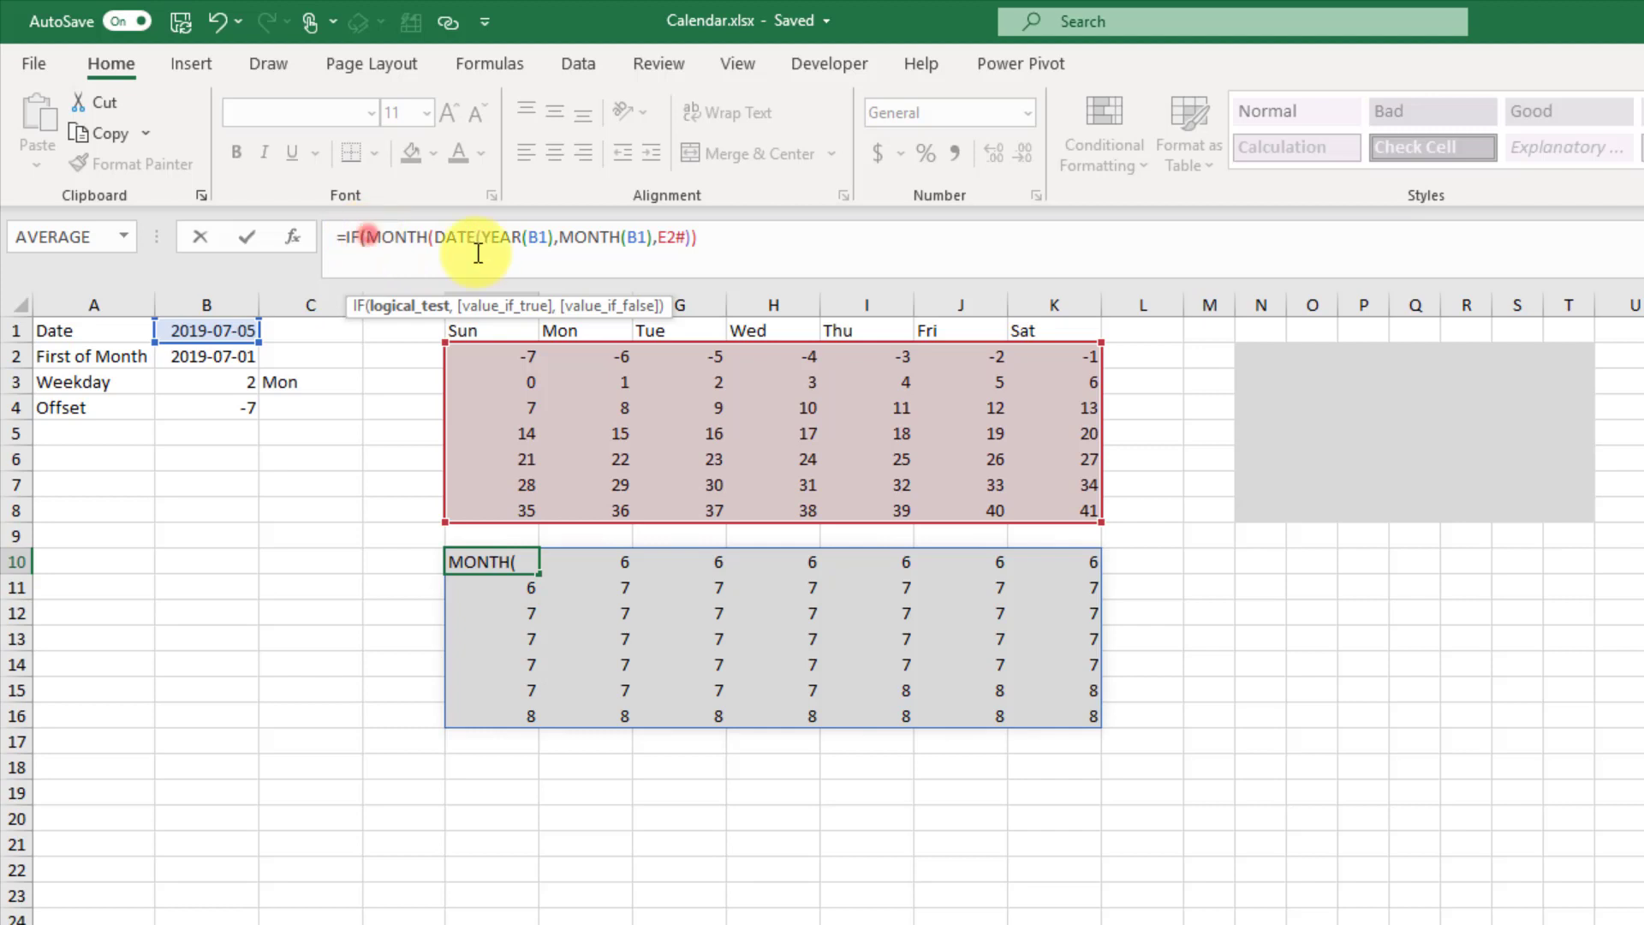
pyautogui.moveTo(378, 237); pyautogui.dragTo(690, 236)
pyautogui.click(703, 237)
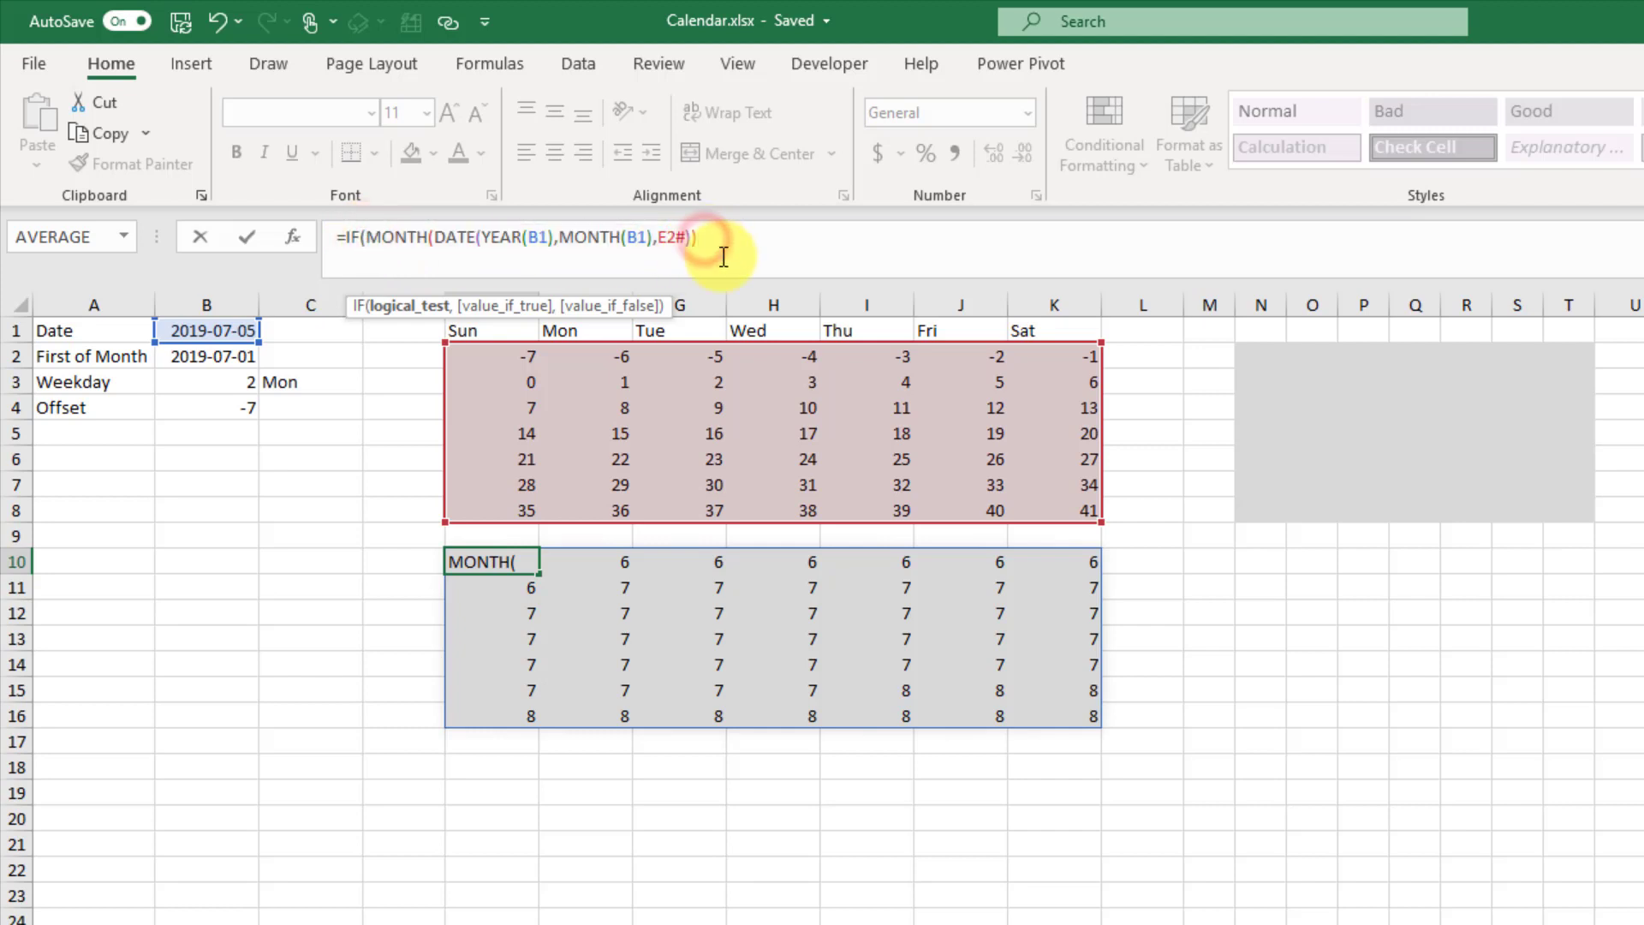
pyautogui.write('=')
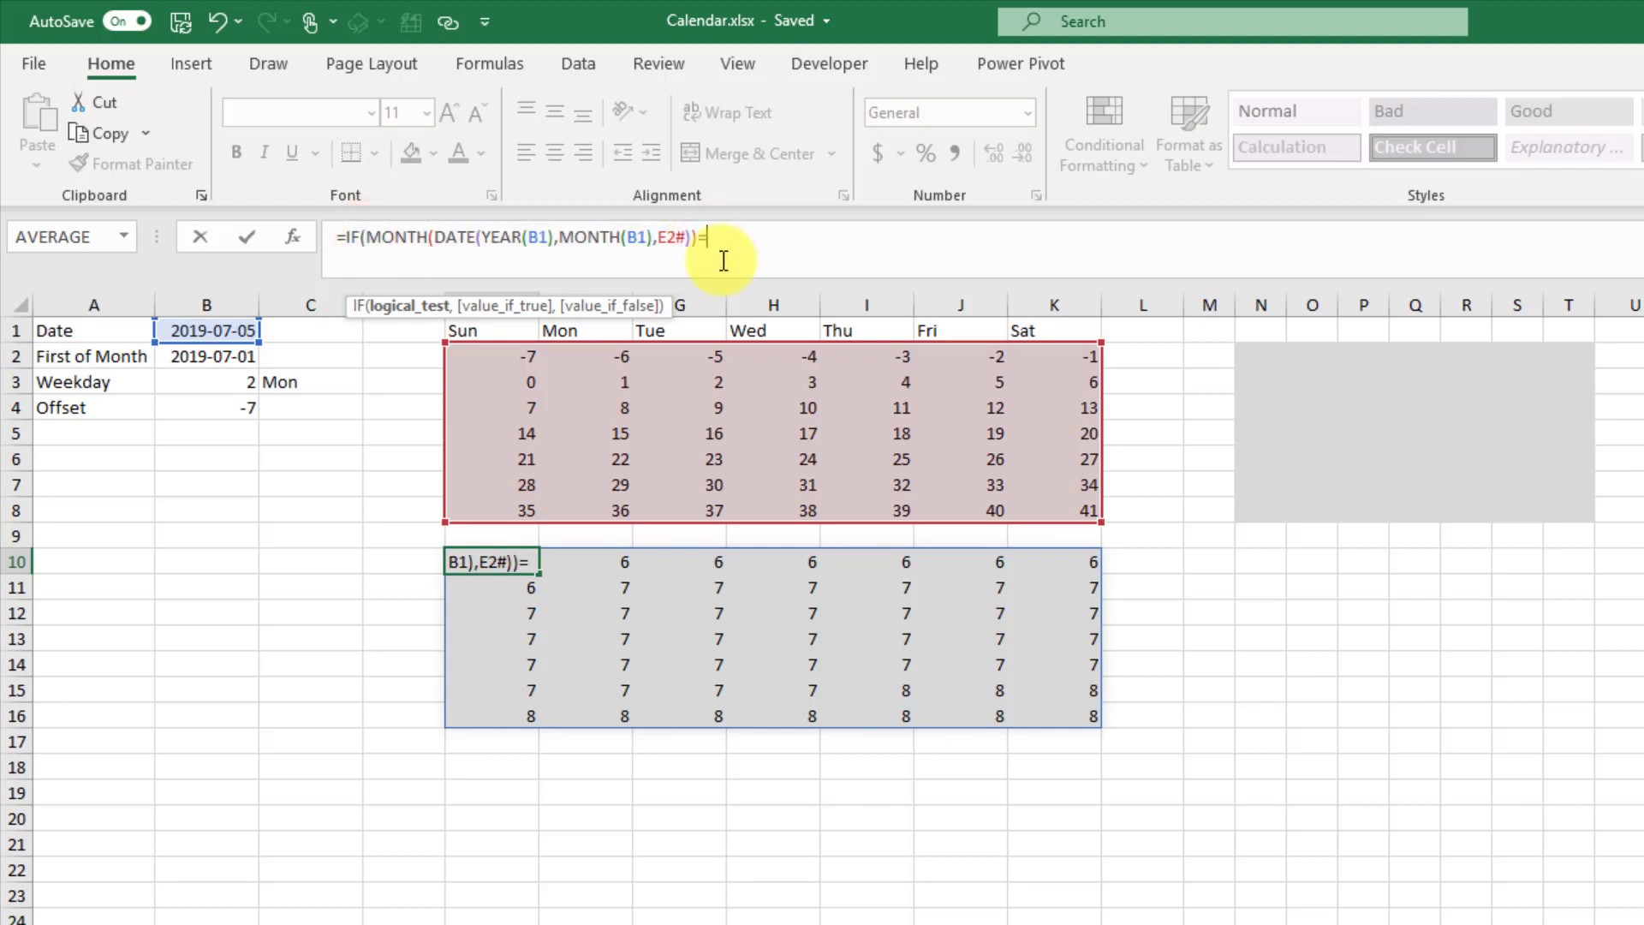
pyautogui.write('month')
pyautogui.press('Tab')
pyautogui.click(214, 329)
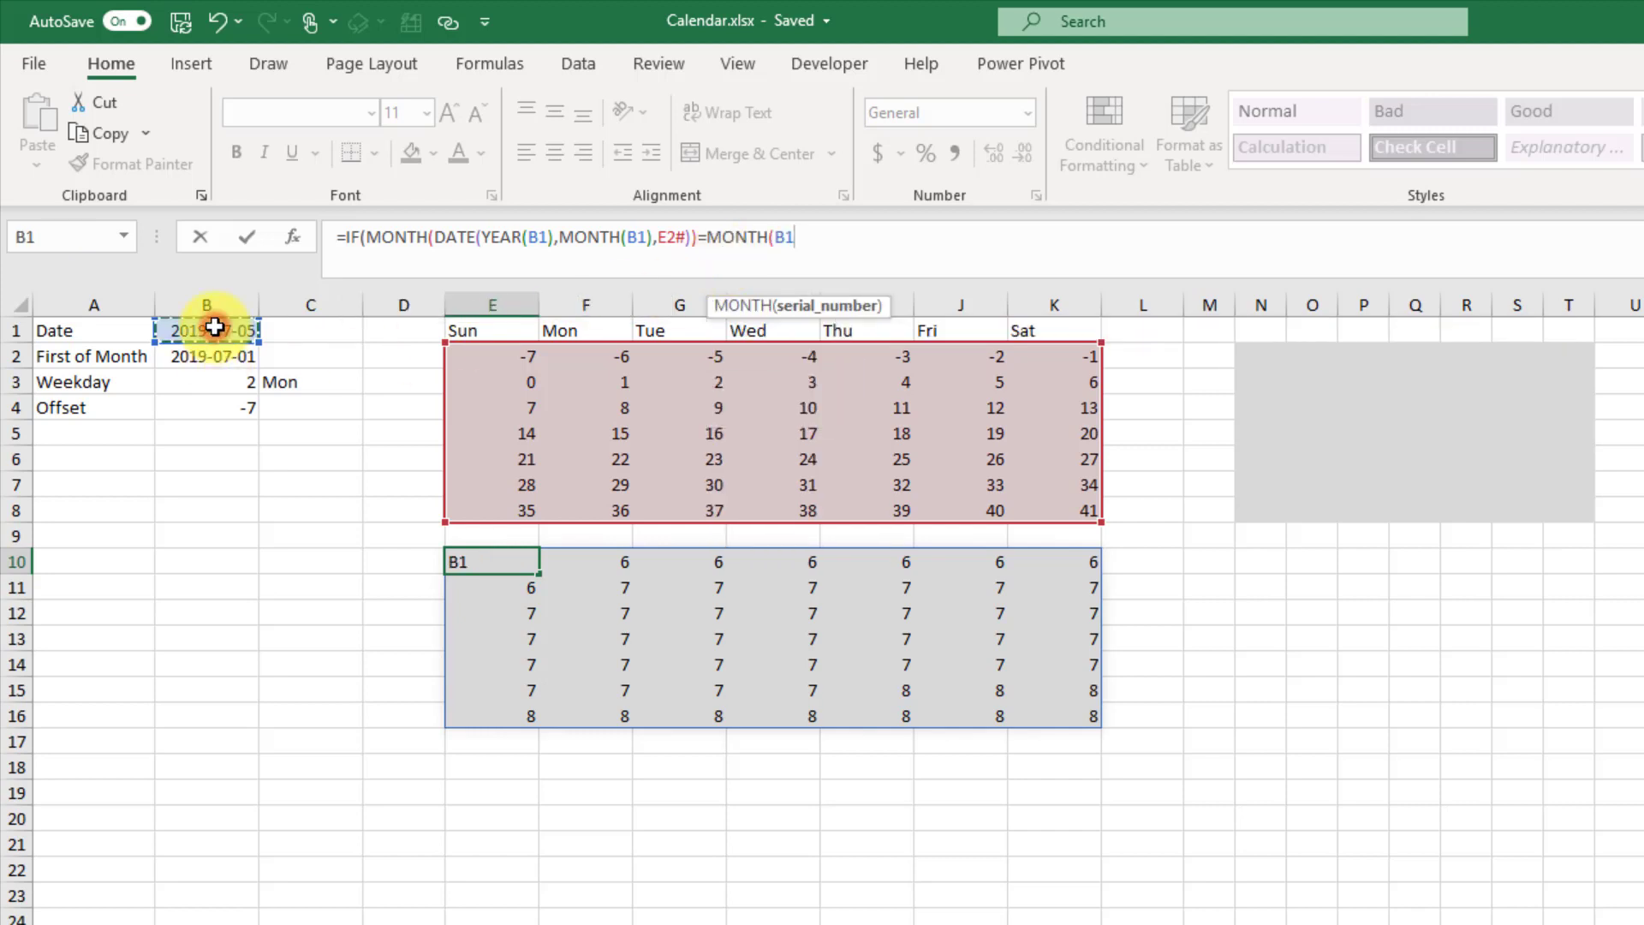
pyautogui.write(')')
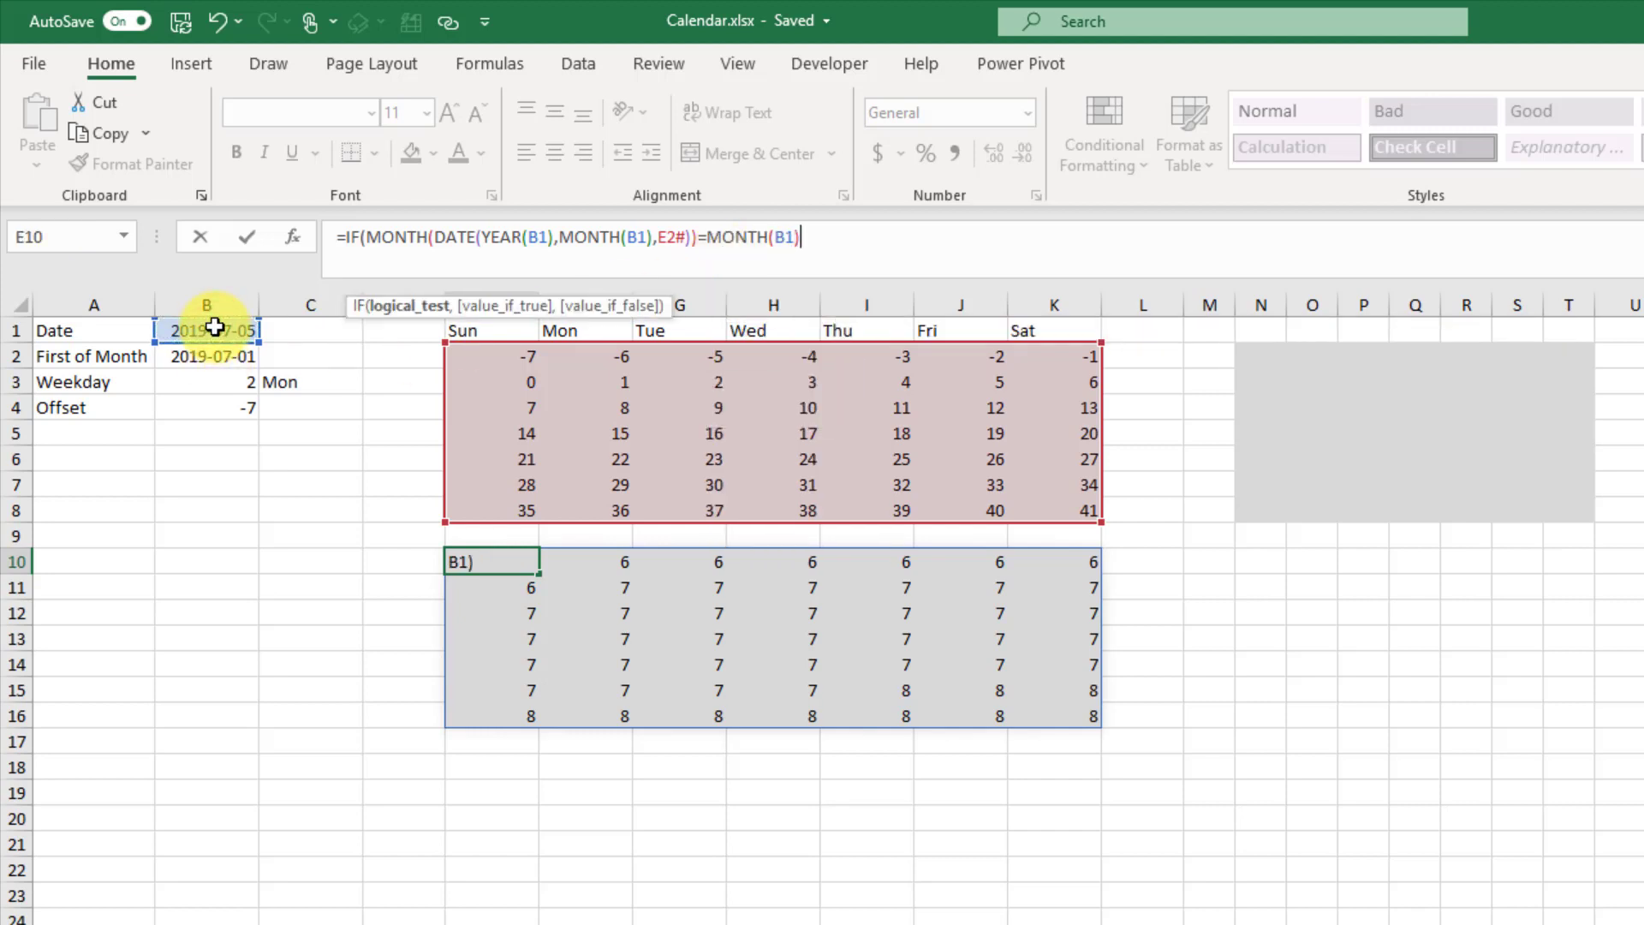
# Complete the IF in E10 to return E2# when the months match and an empty string "" otherwise
pyautogui.write(',')
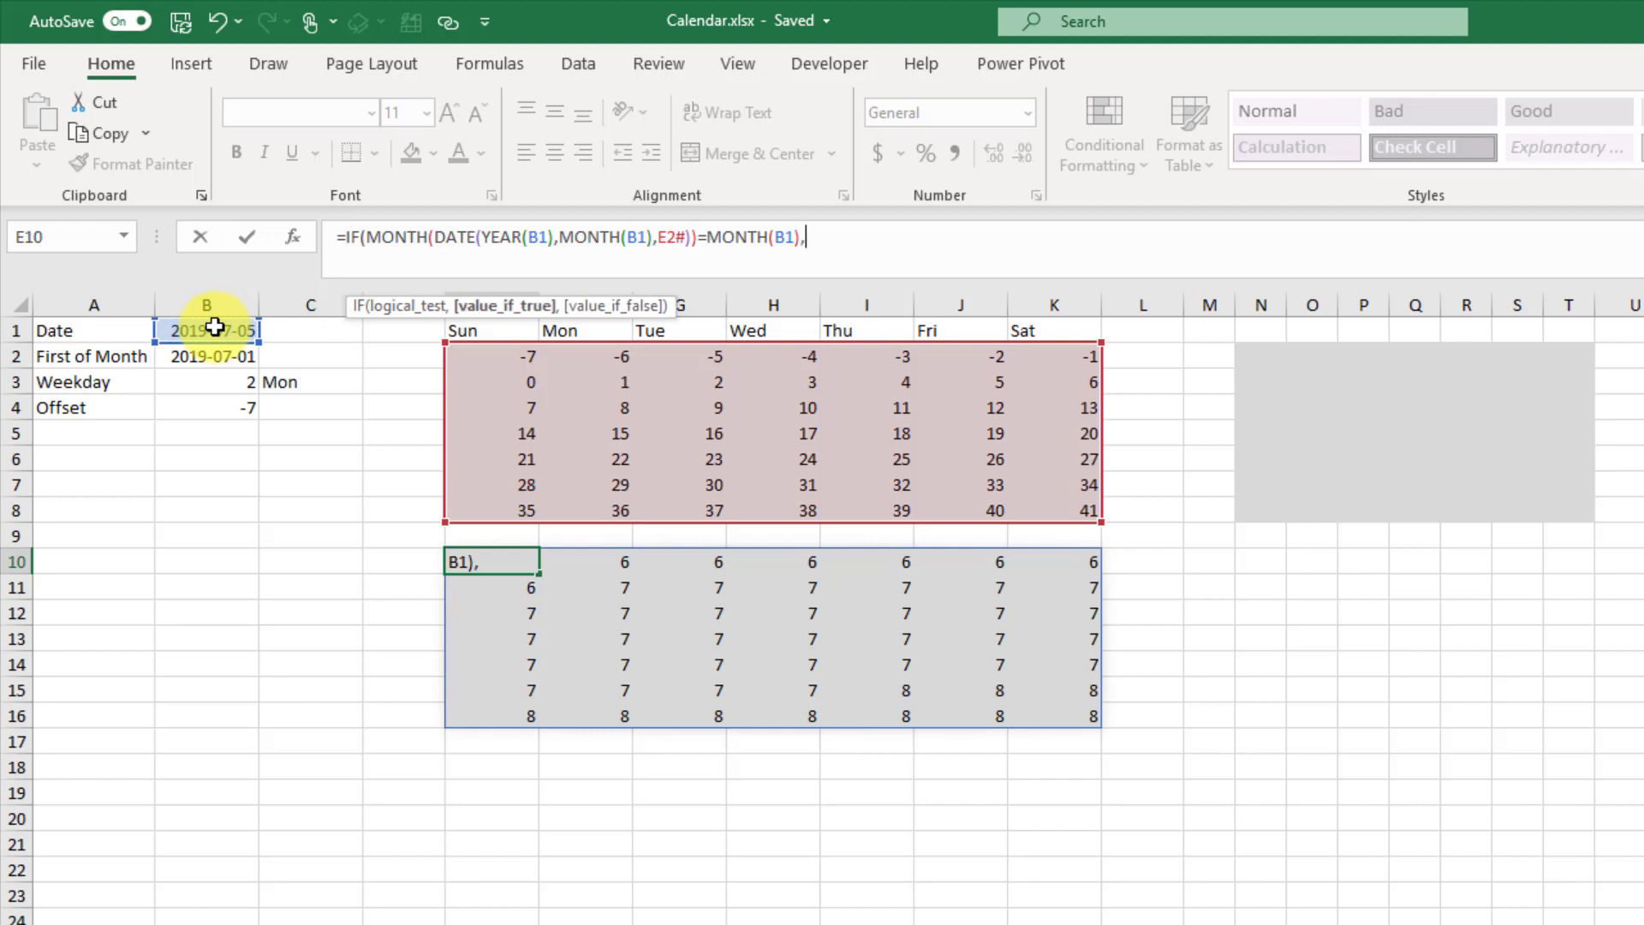
pyautogui.moveTo(486, 351); pyautogui.dragTo(1061, 505)
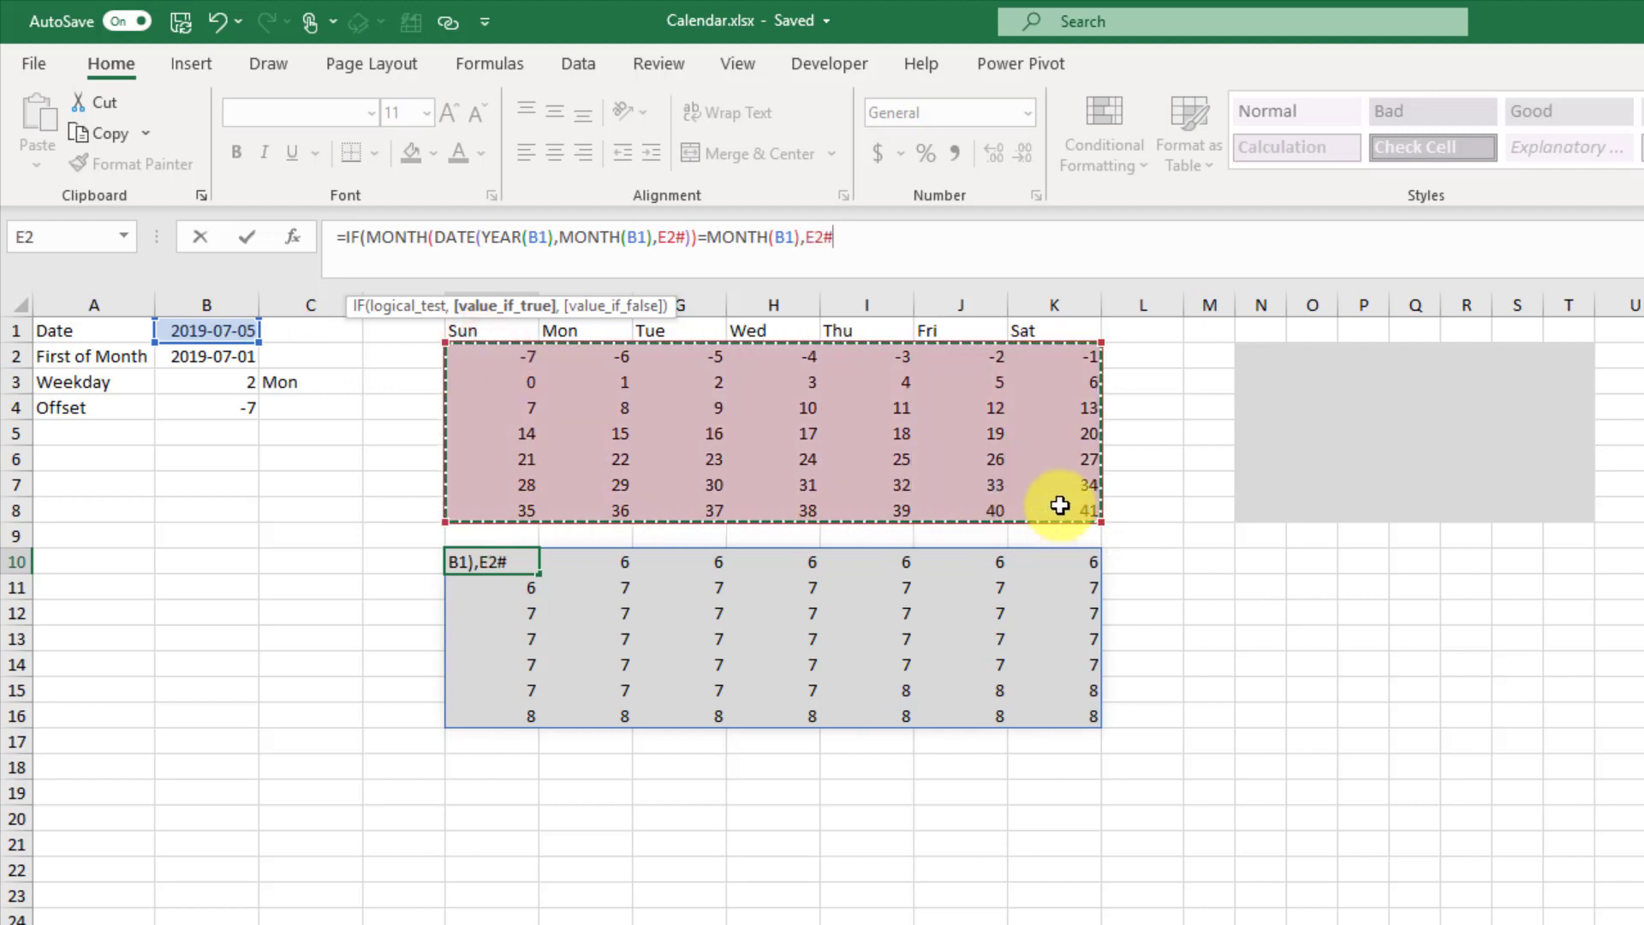
pyautogui.write(',')
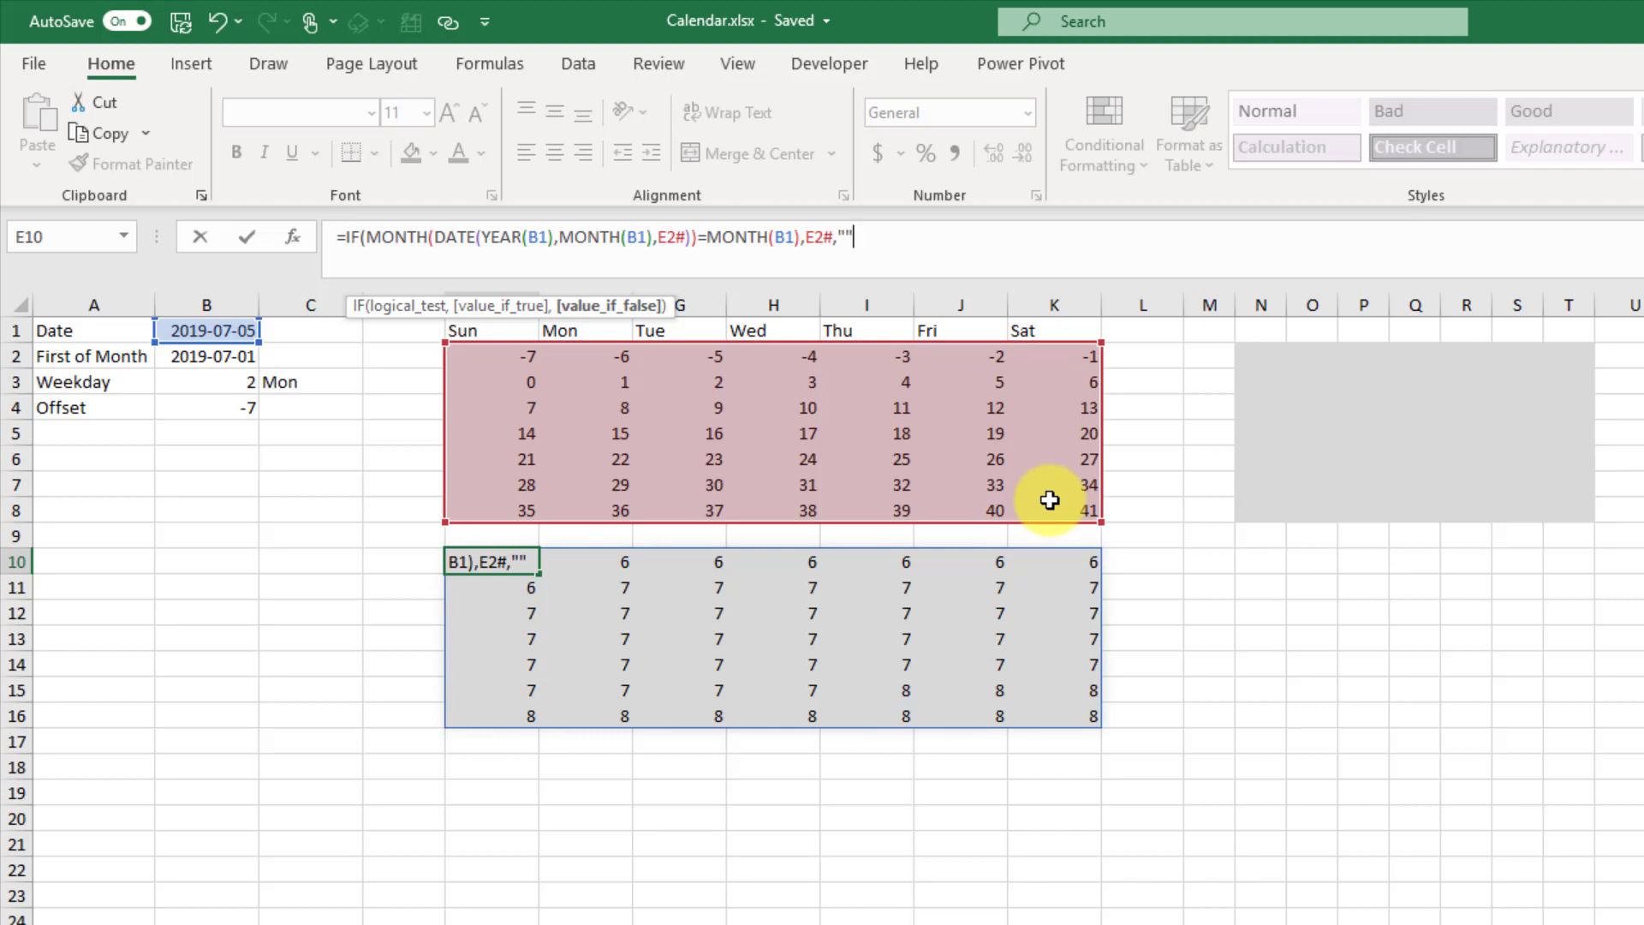
pyautogui.write(')')
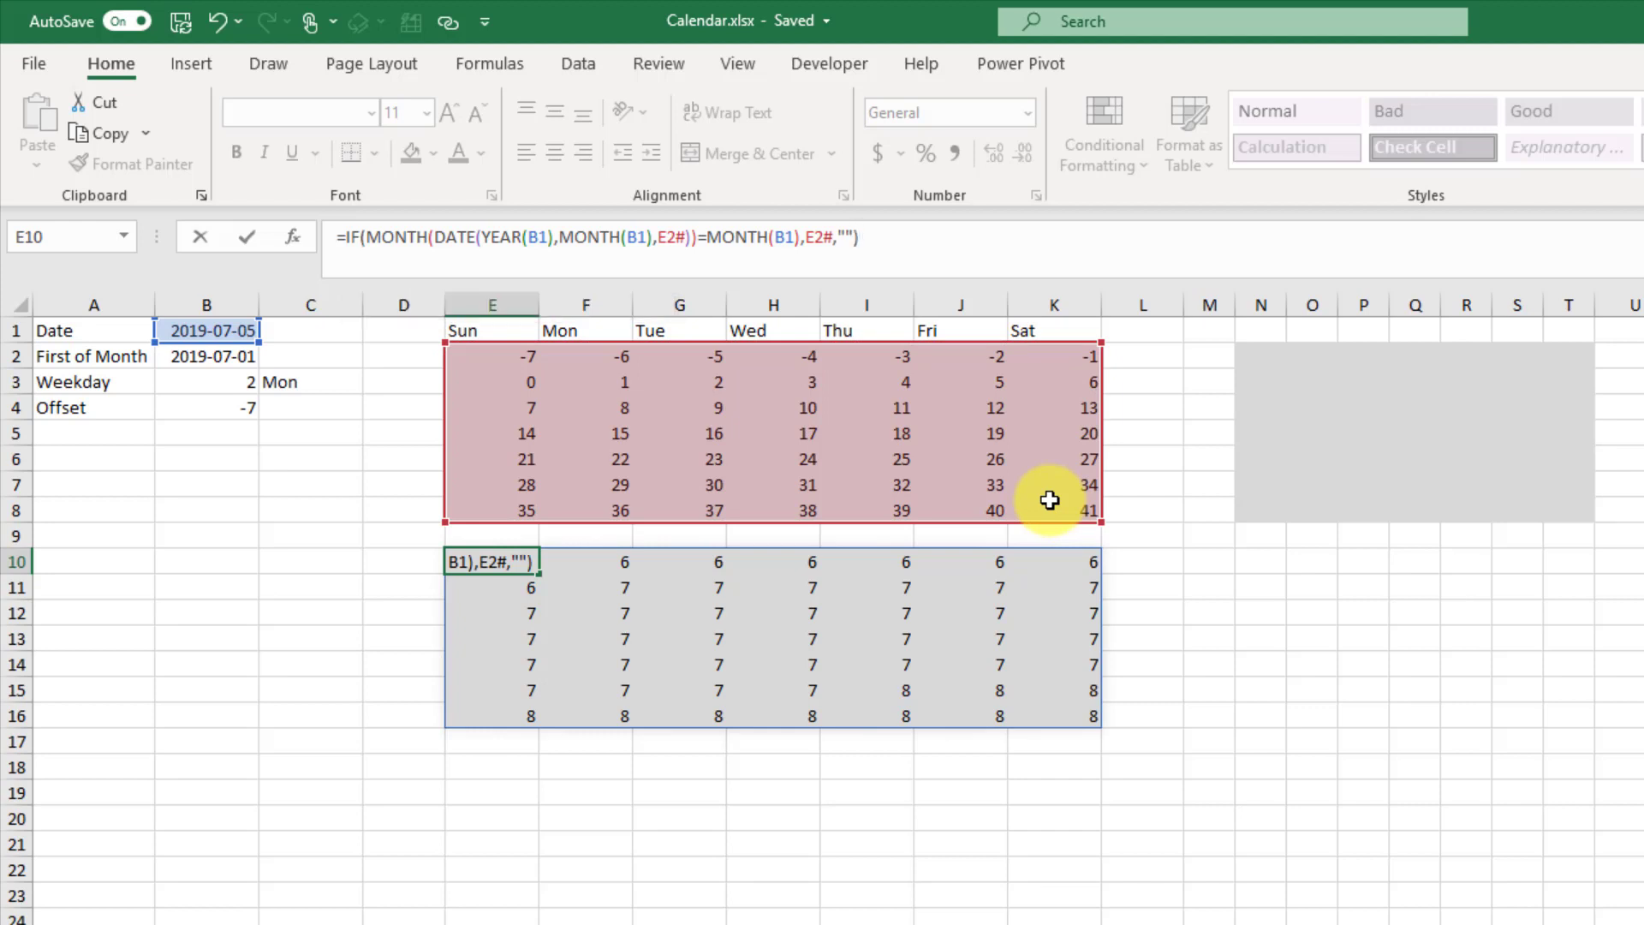
pyautogui.press('Return')
pyautogui.press('Up')
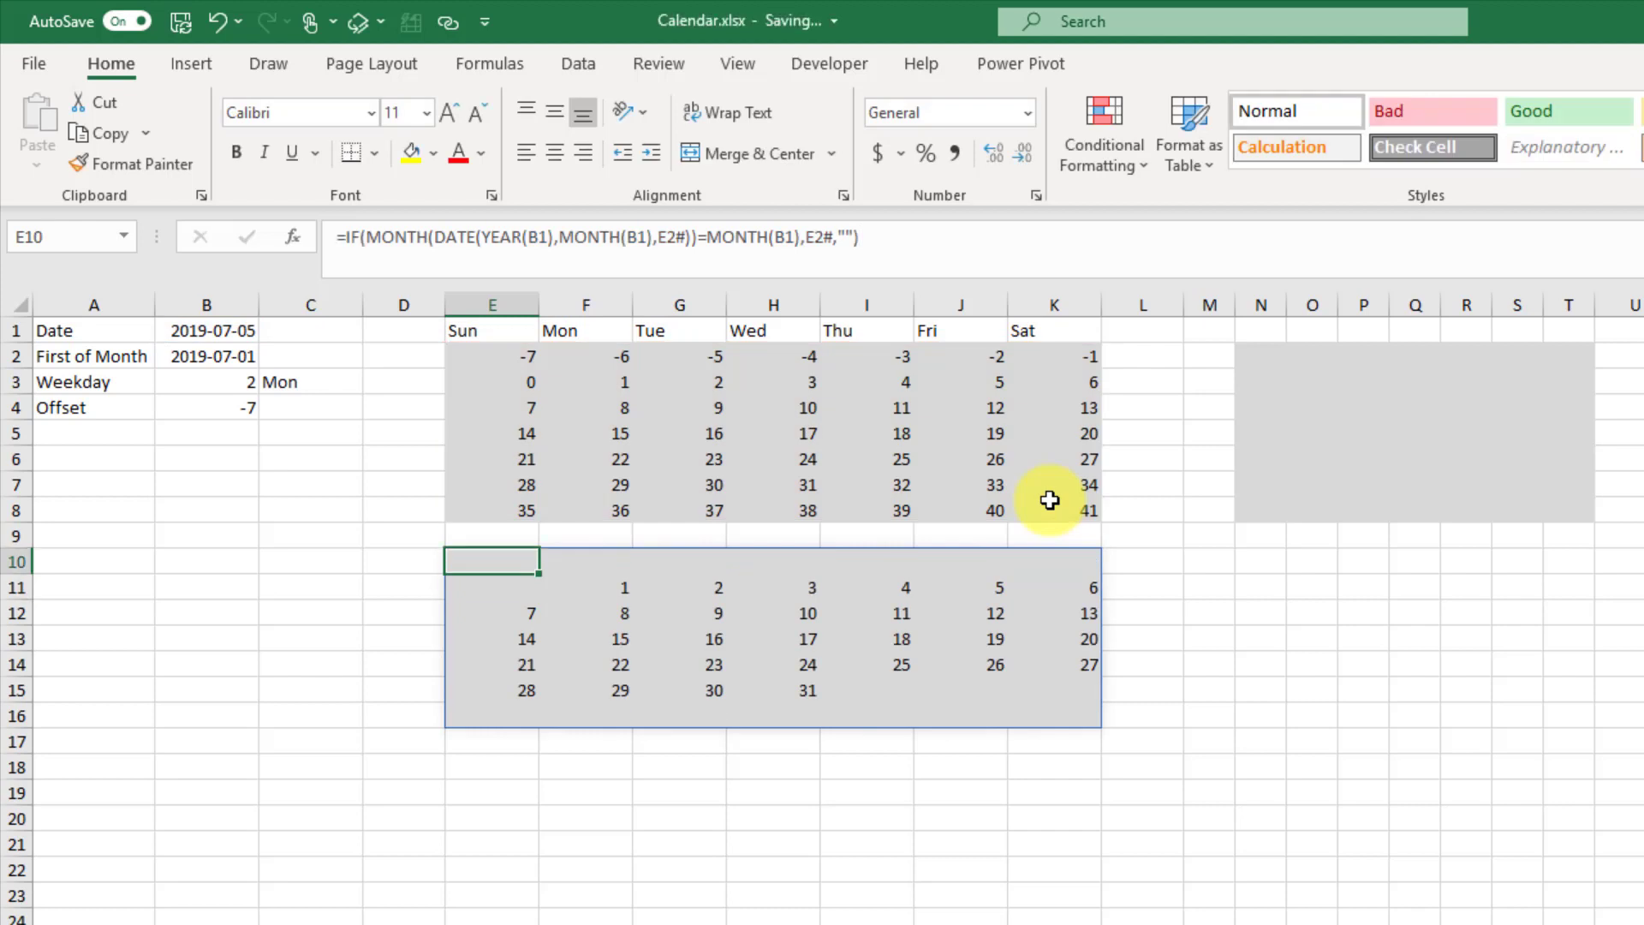
# Check the lower grid's first and last days of the month and the blank cells before and after them
pyautogui.click(616, 594)
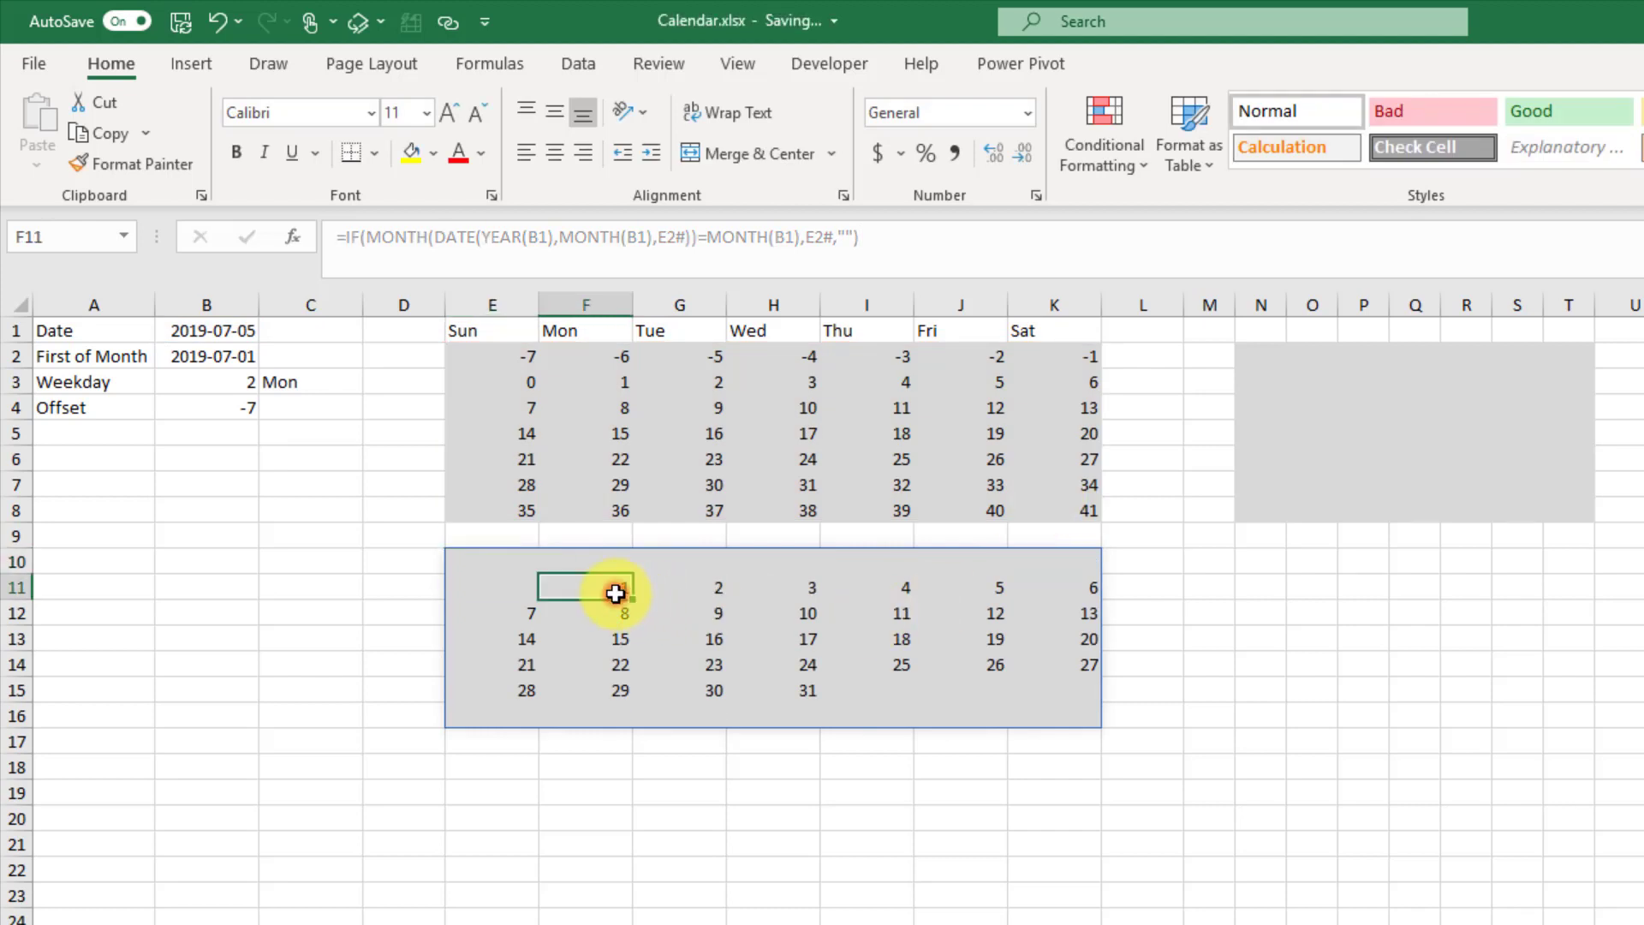
pyautogui.click(782, 692)
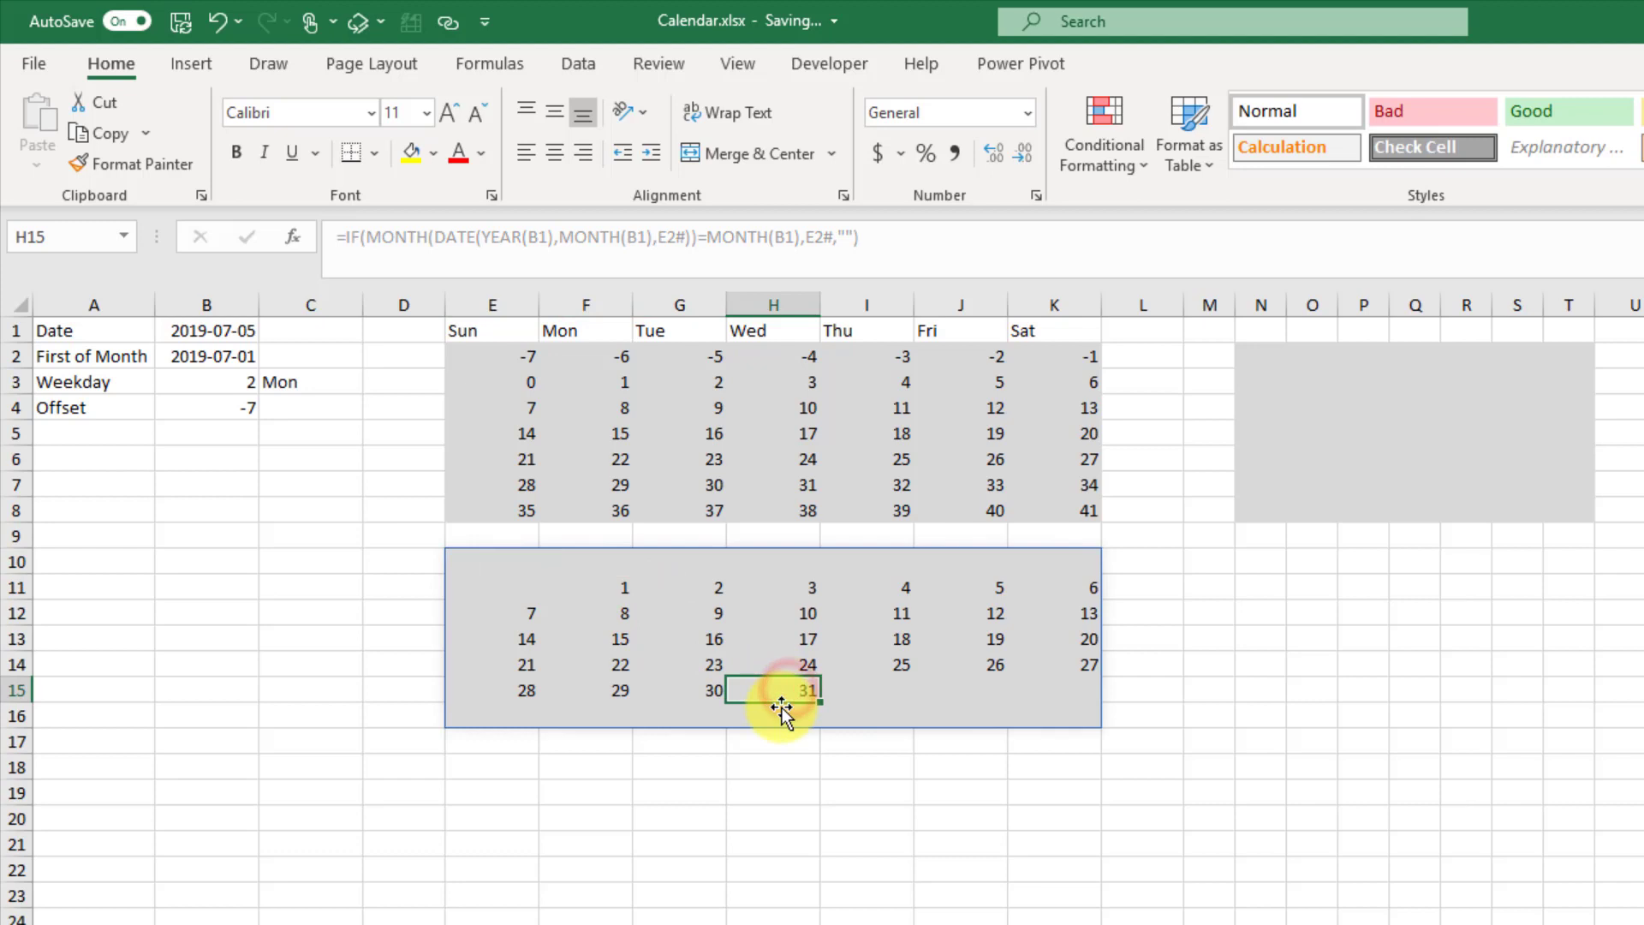
pyautogui.moveTo(510, 568); pyautogui.dragTo(1057, 562)
pyautogui.click(514, 584)
pyautogui.moveTo(852, 690); pyautogui.dragTo(1061, 715)
pyautogui.moveTo(549, 718); pyautogui.dragTo(811, 719)
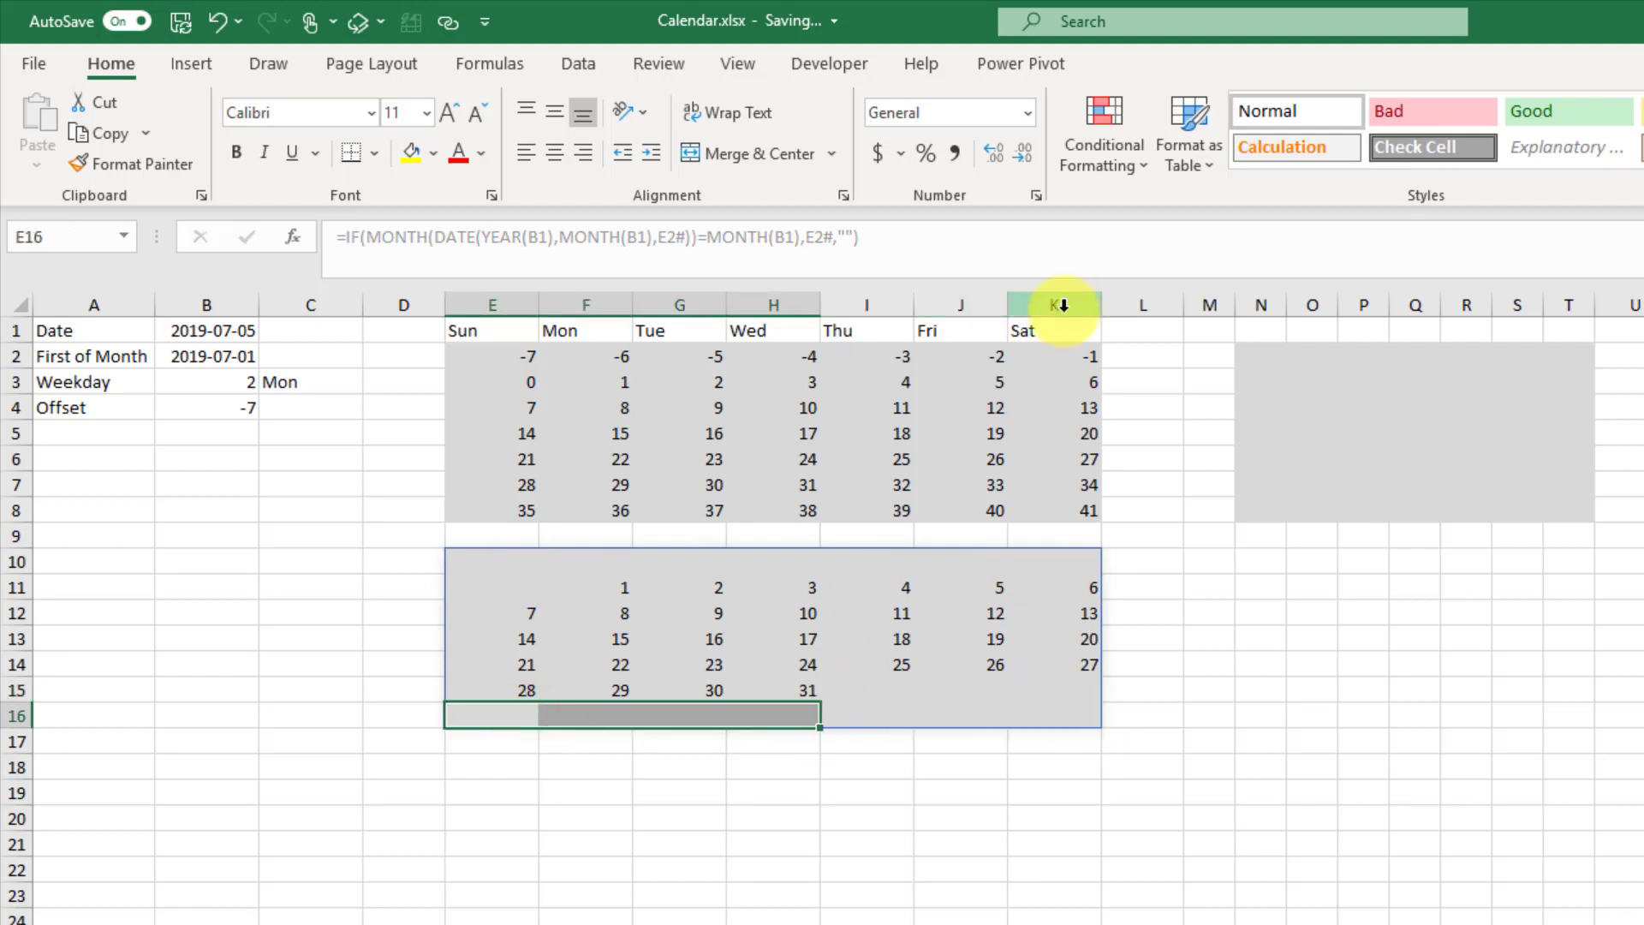
# Narrow columns E through K to a uniform width similar to that of columns N to T
pyautogui.moveTo(1052, 297); pyautogui.dragTo(503, 309)
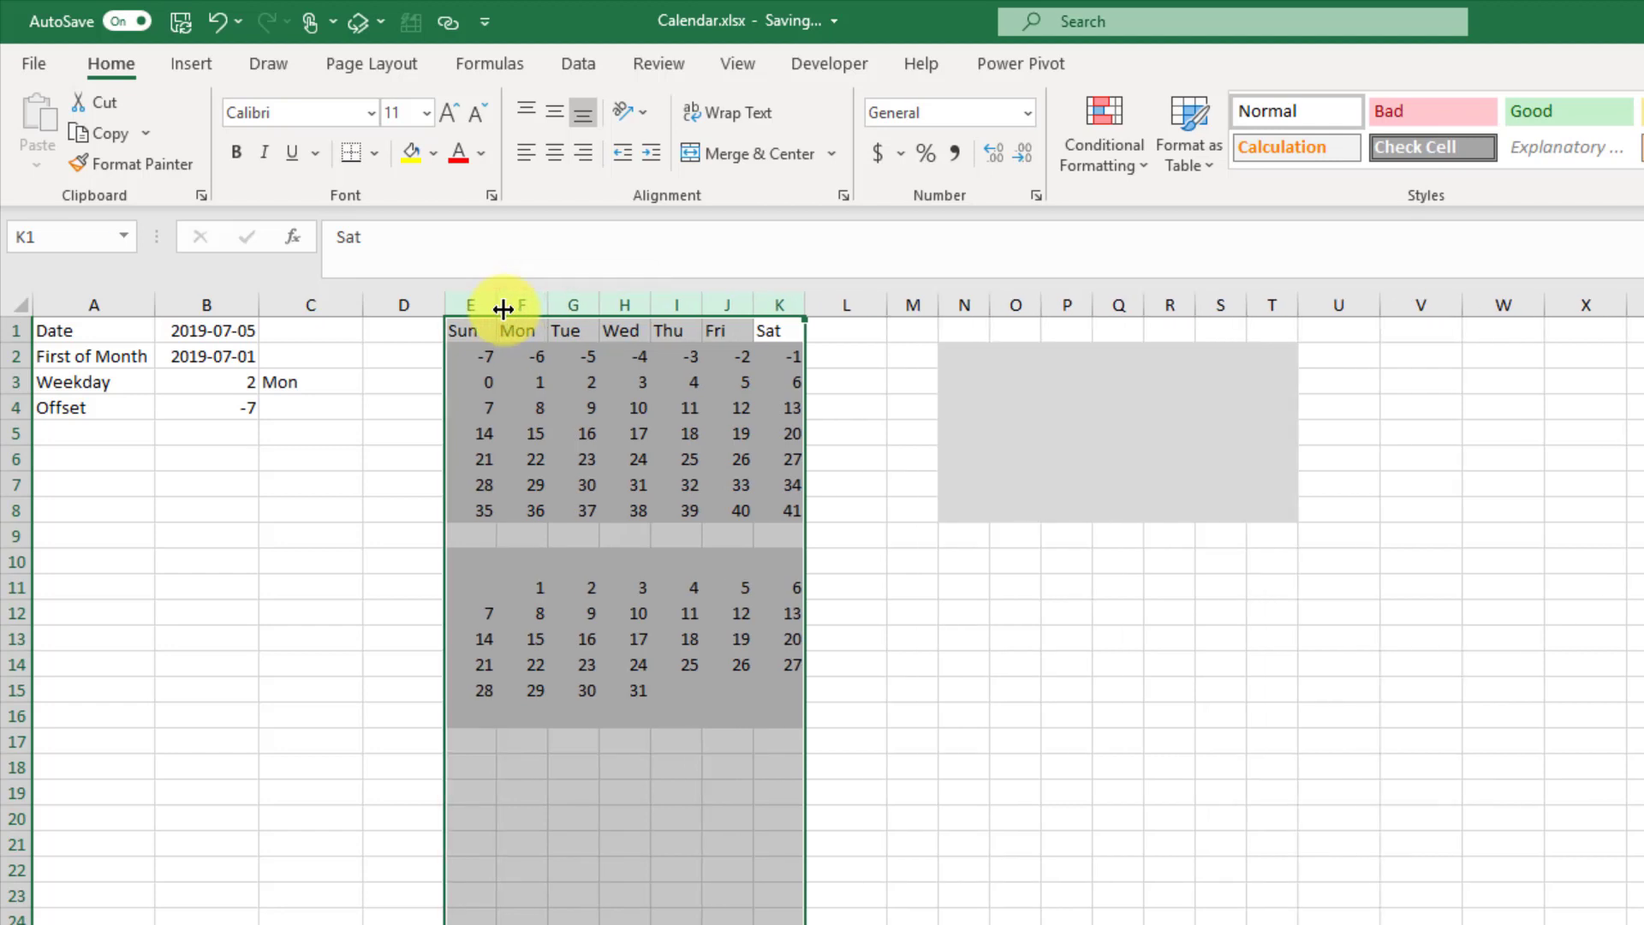
pyautogui.click(477, 326)
pyautogui.click(478, 573)
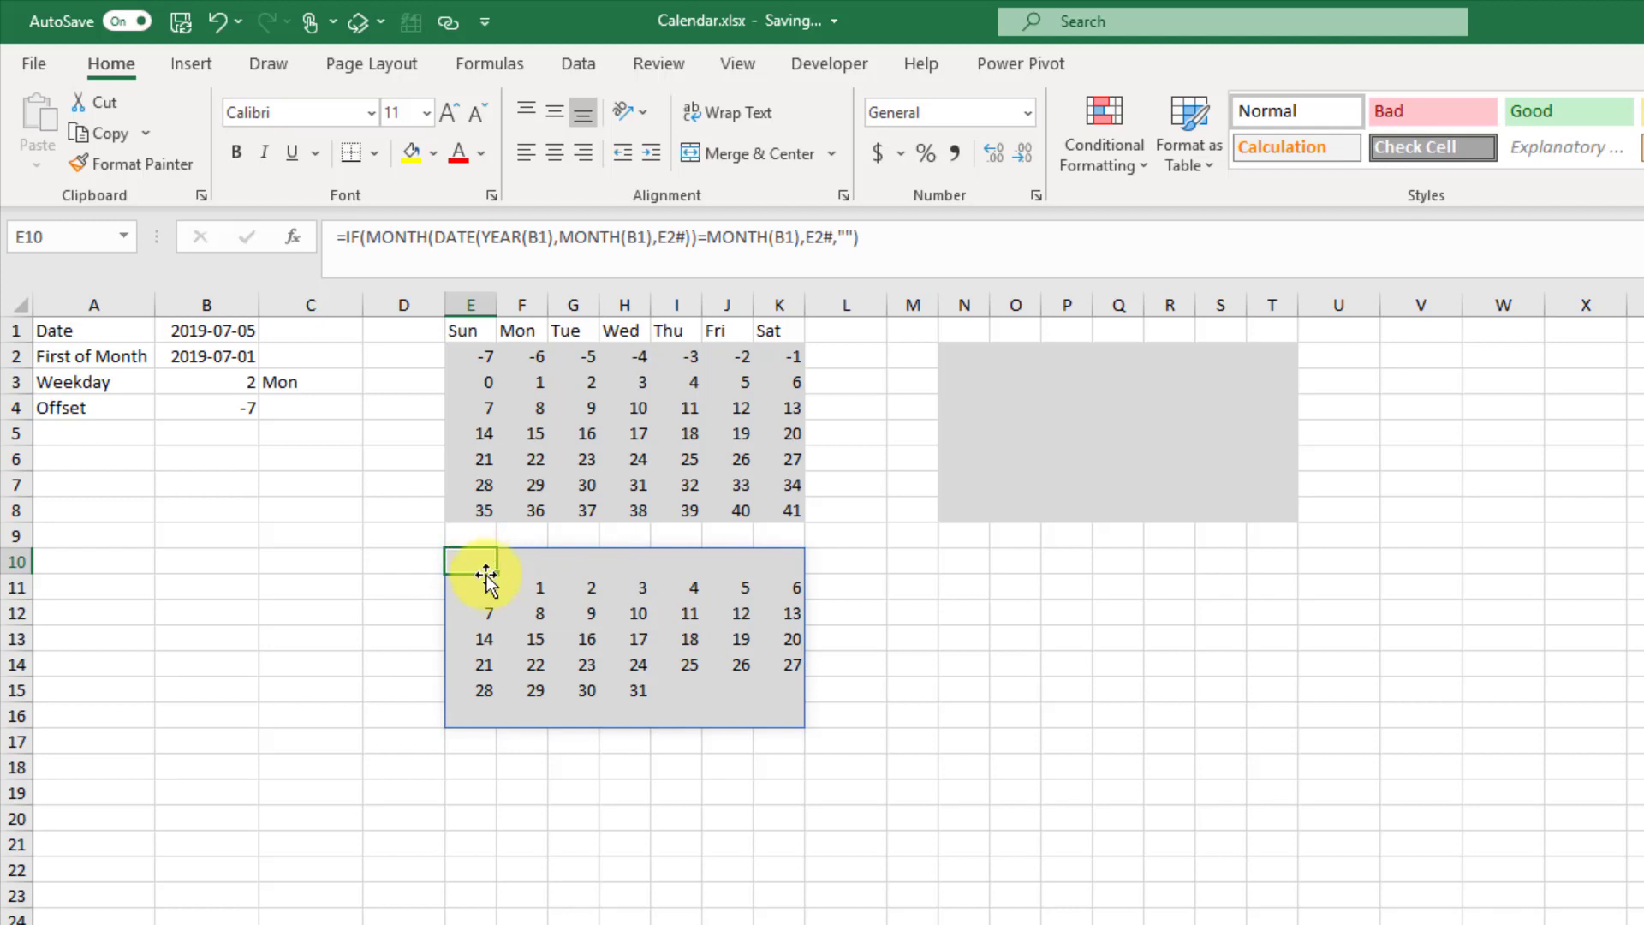
# Write a CHOOSE formula in N2 with an empty index, the weekday headers E1:K1 and the day grid E10#
pyautogui.click(959, 354)
pyautogui.write('=')
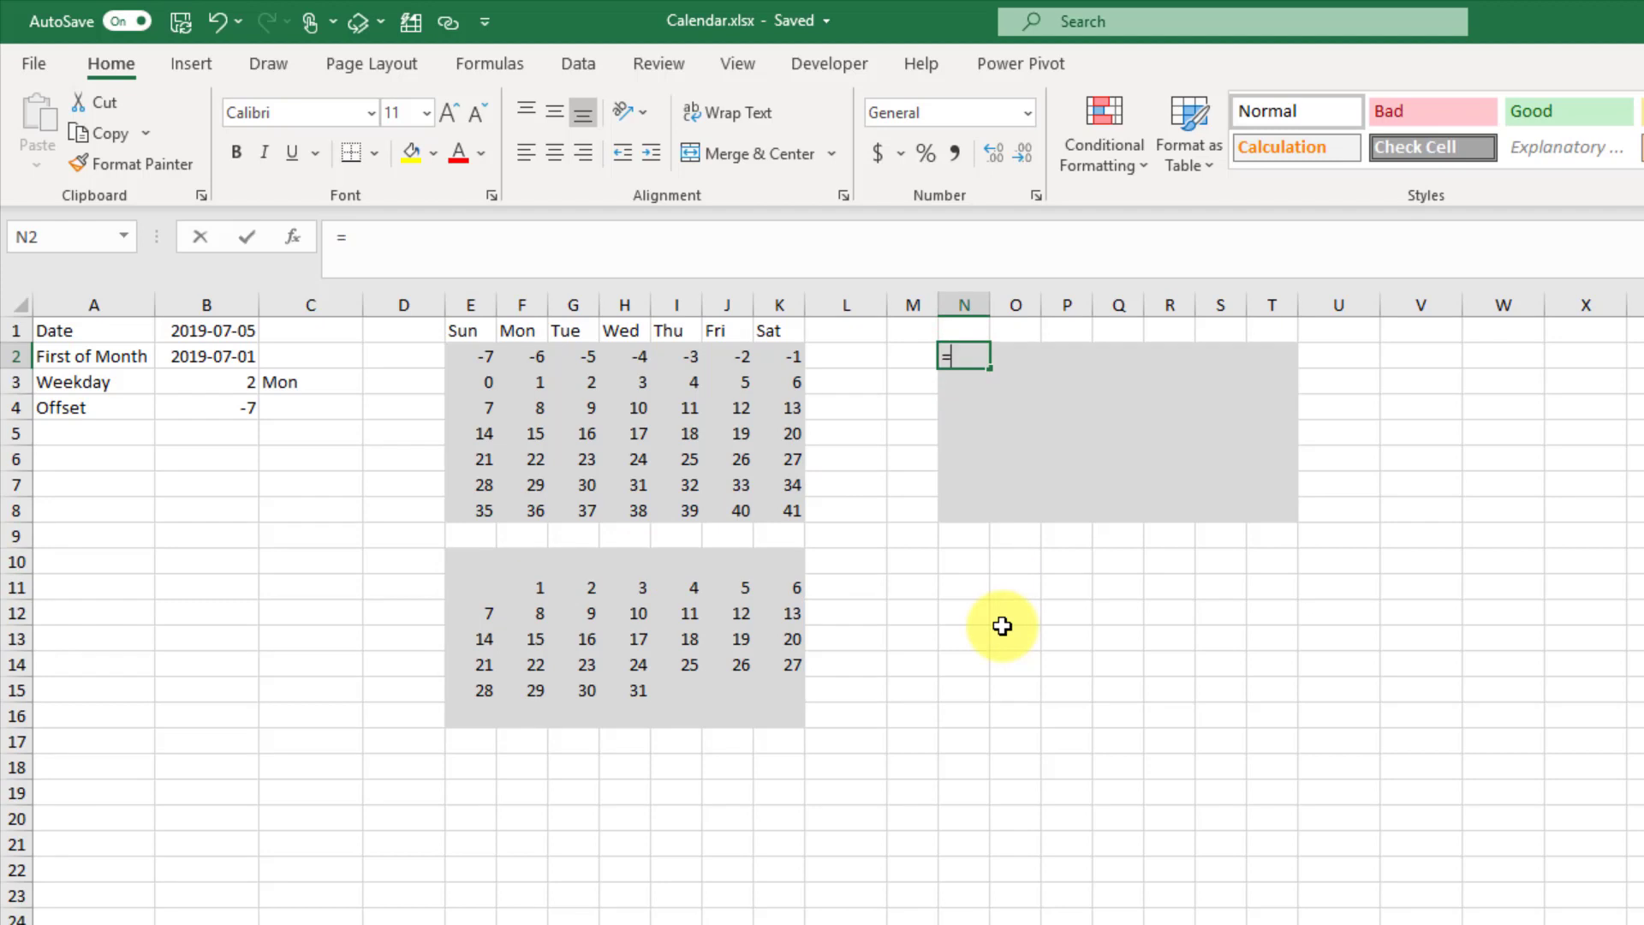
pyautogui.write('cho')
pyautogui.press('Tab')
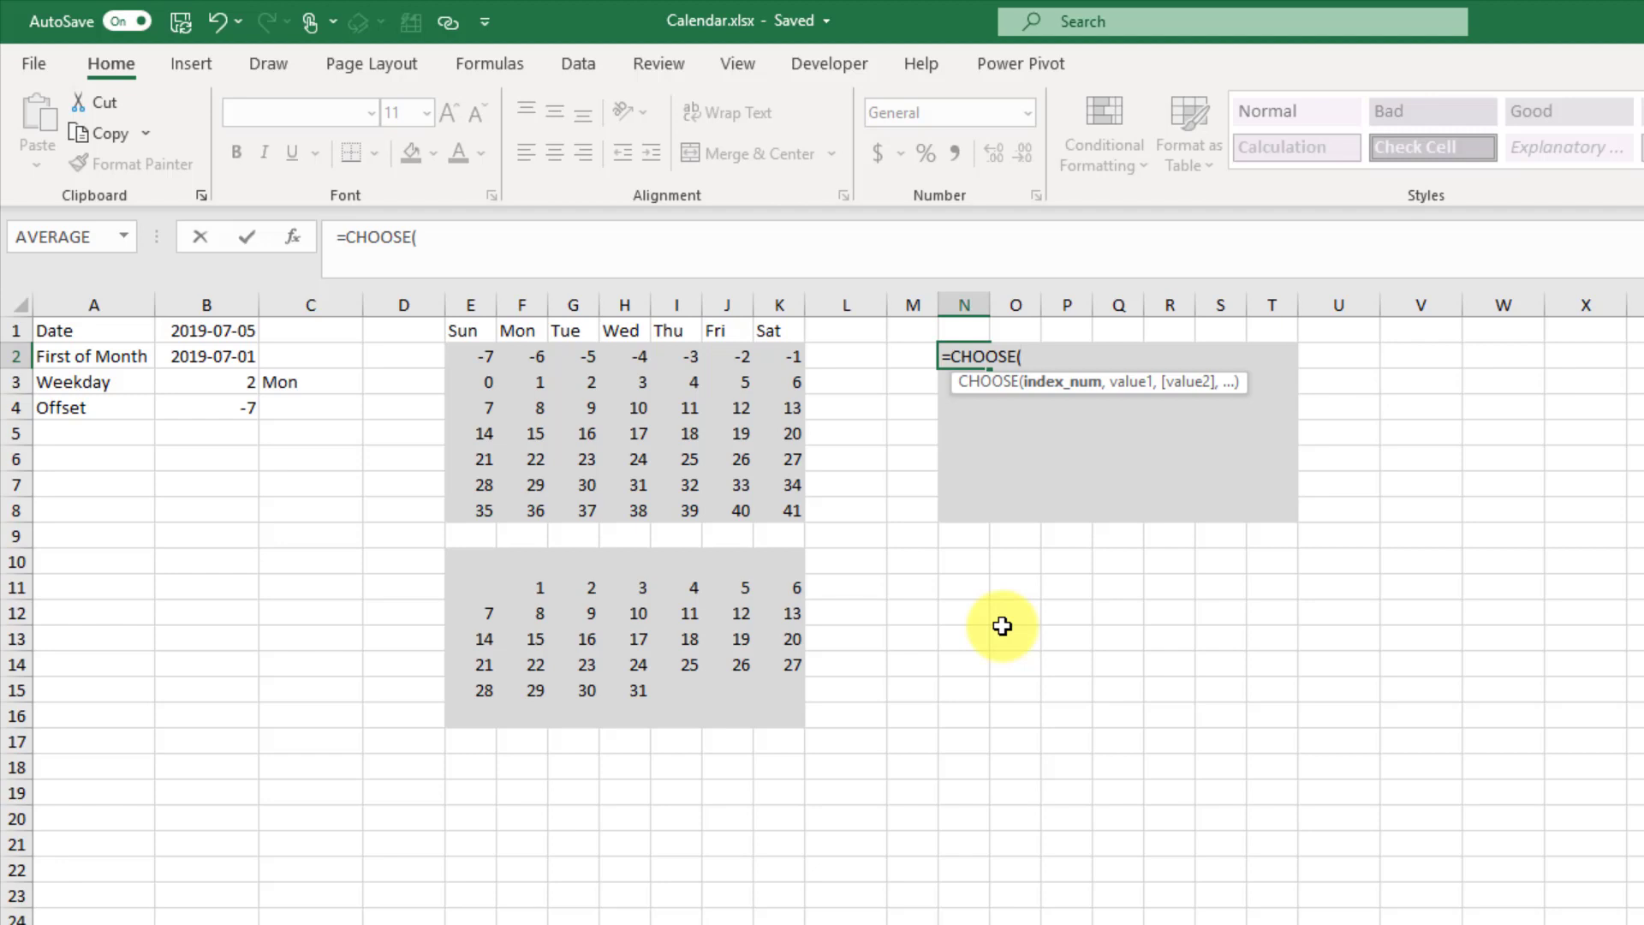
pyautogui.write(',')
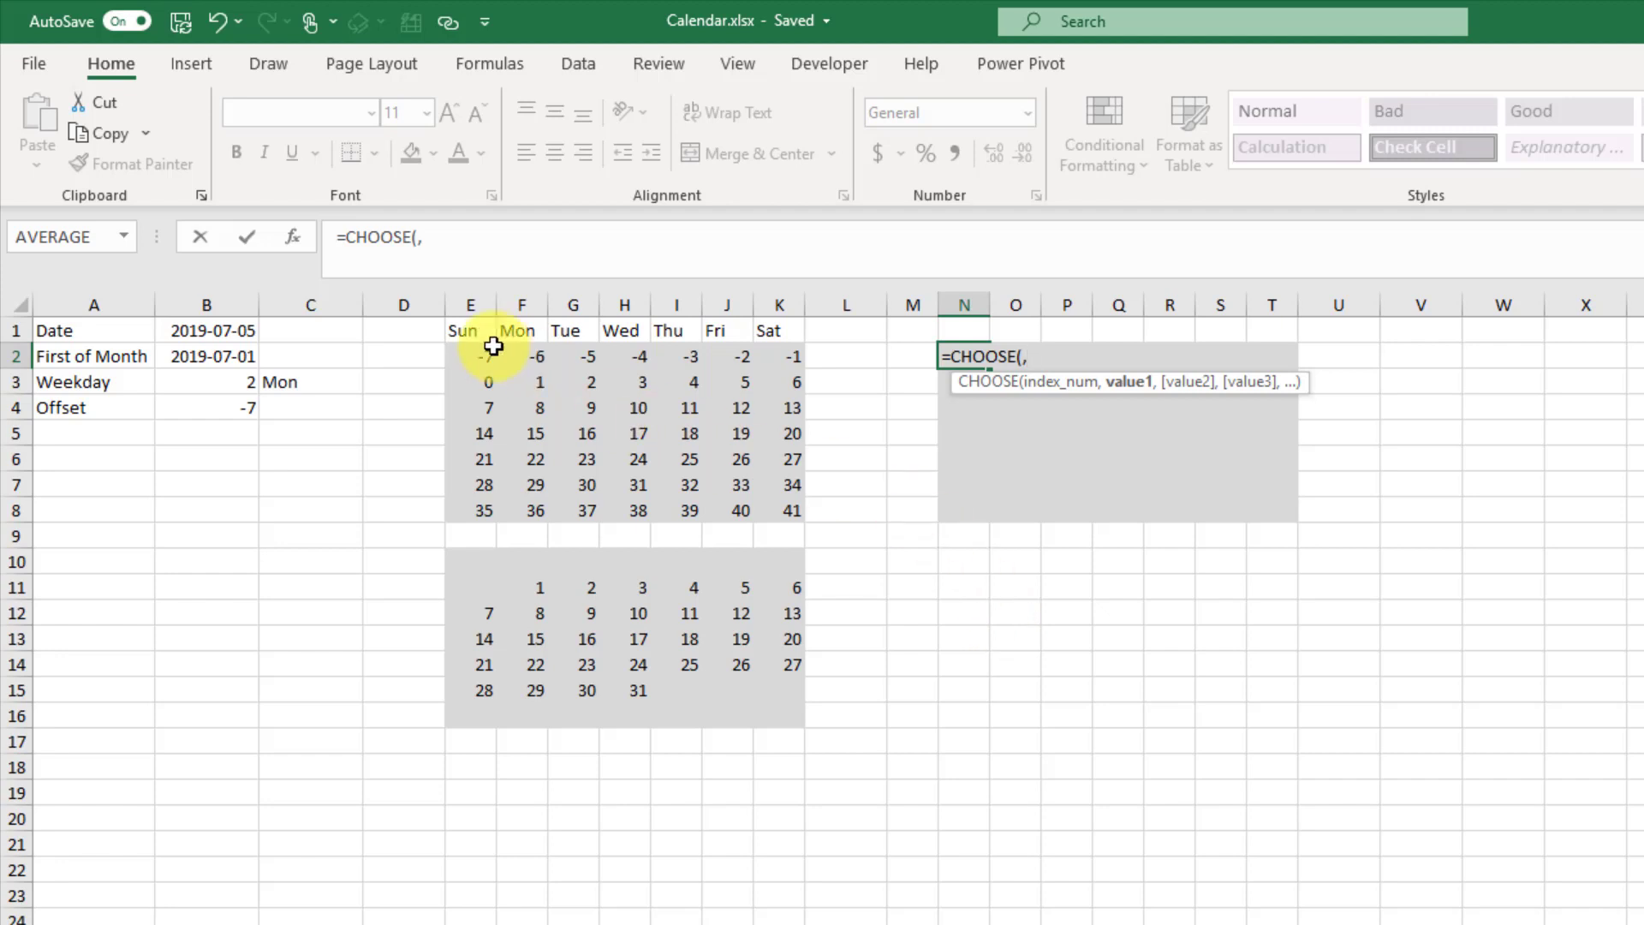
pyautogui.moveTo(473, 328); pyautogui.dragTo(769, 324)
pyautogui.write(',')
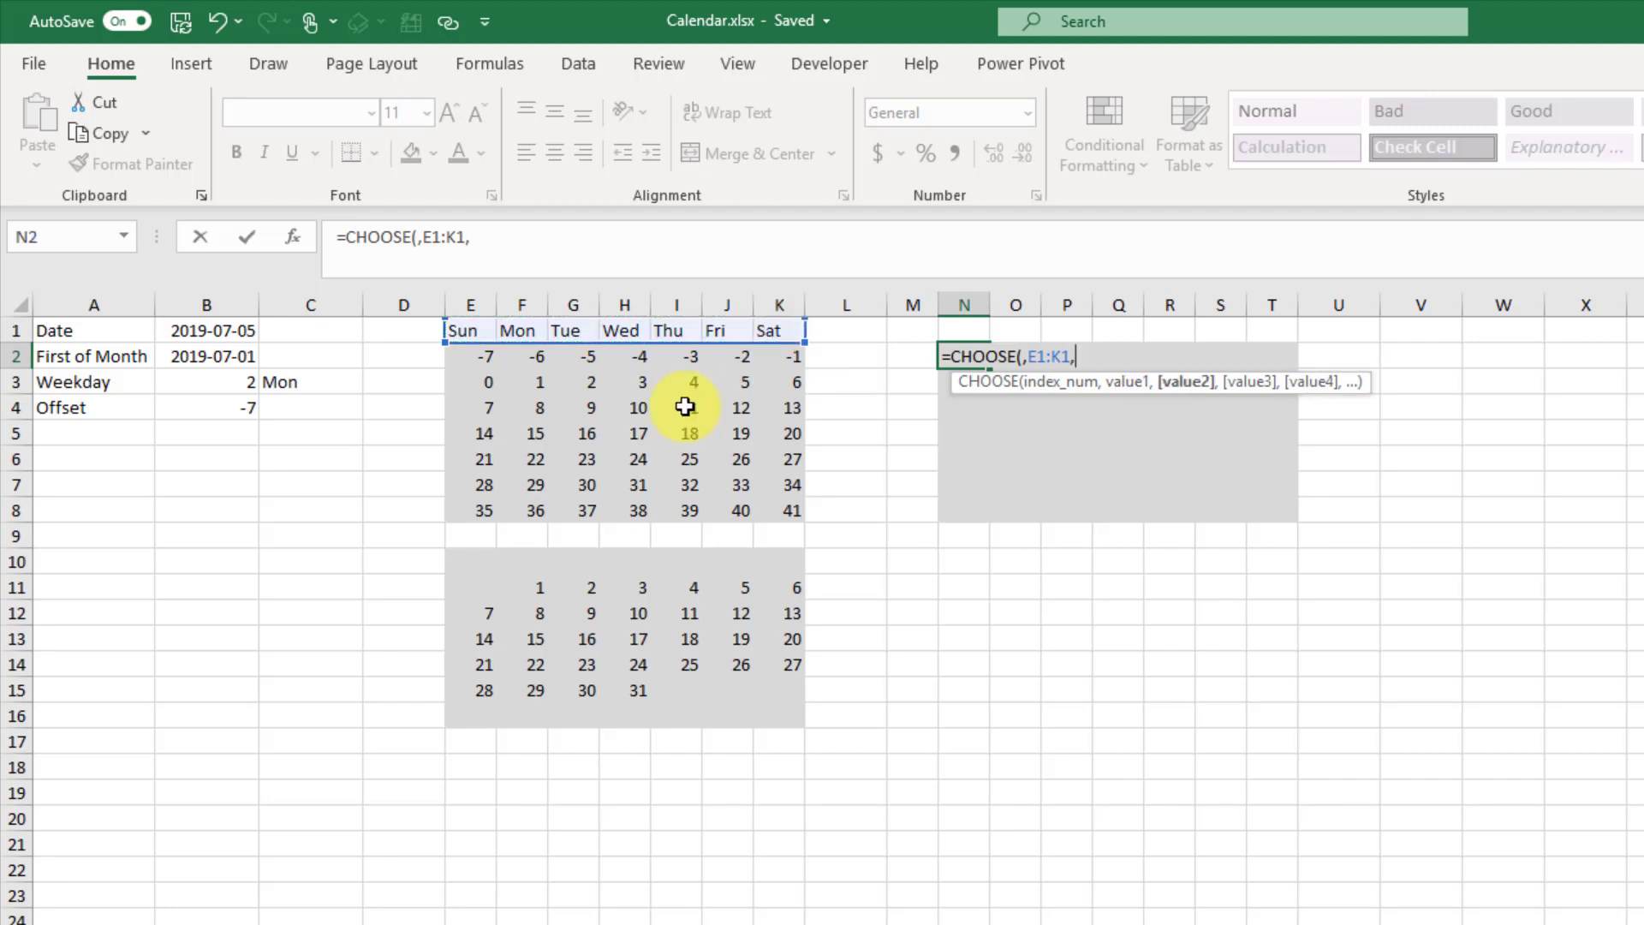
pyautogui.moveTo(486, 564); pyautogui.dragTo(767, 713)
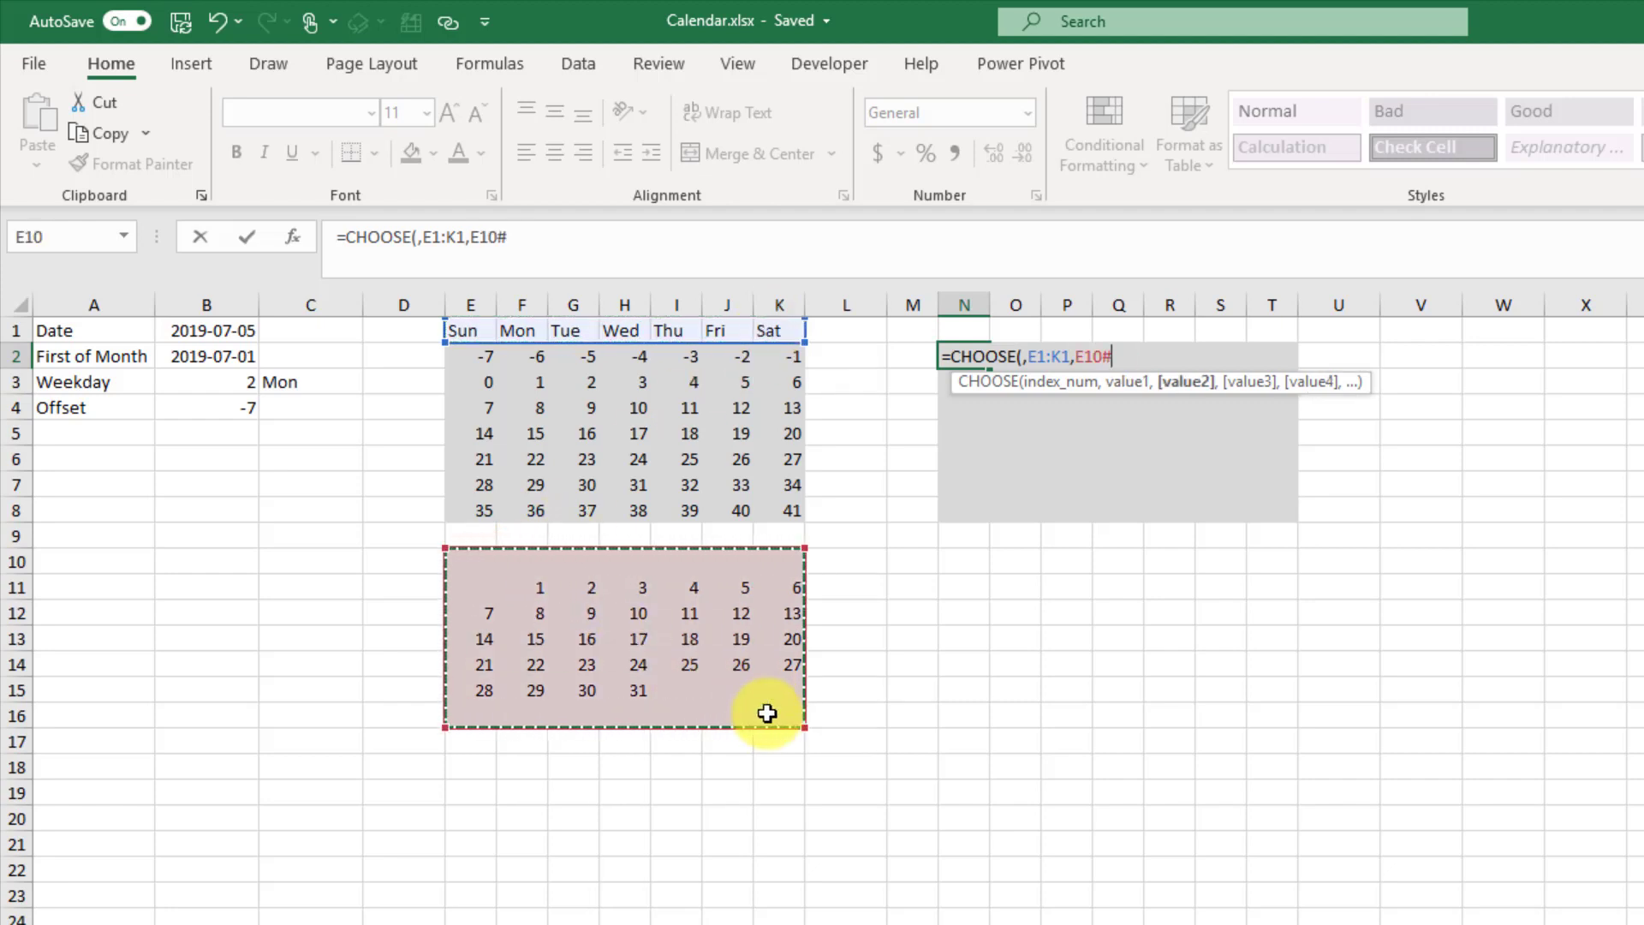
pyautogui.write(')')
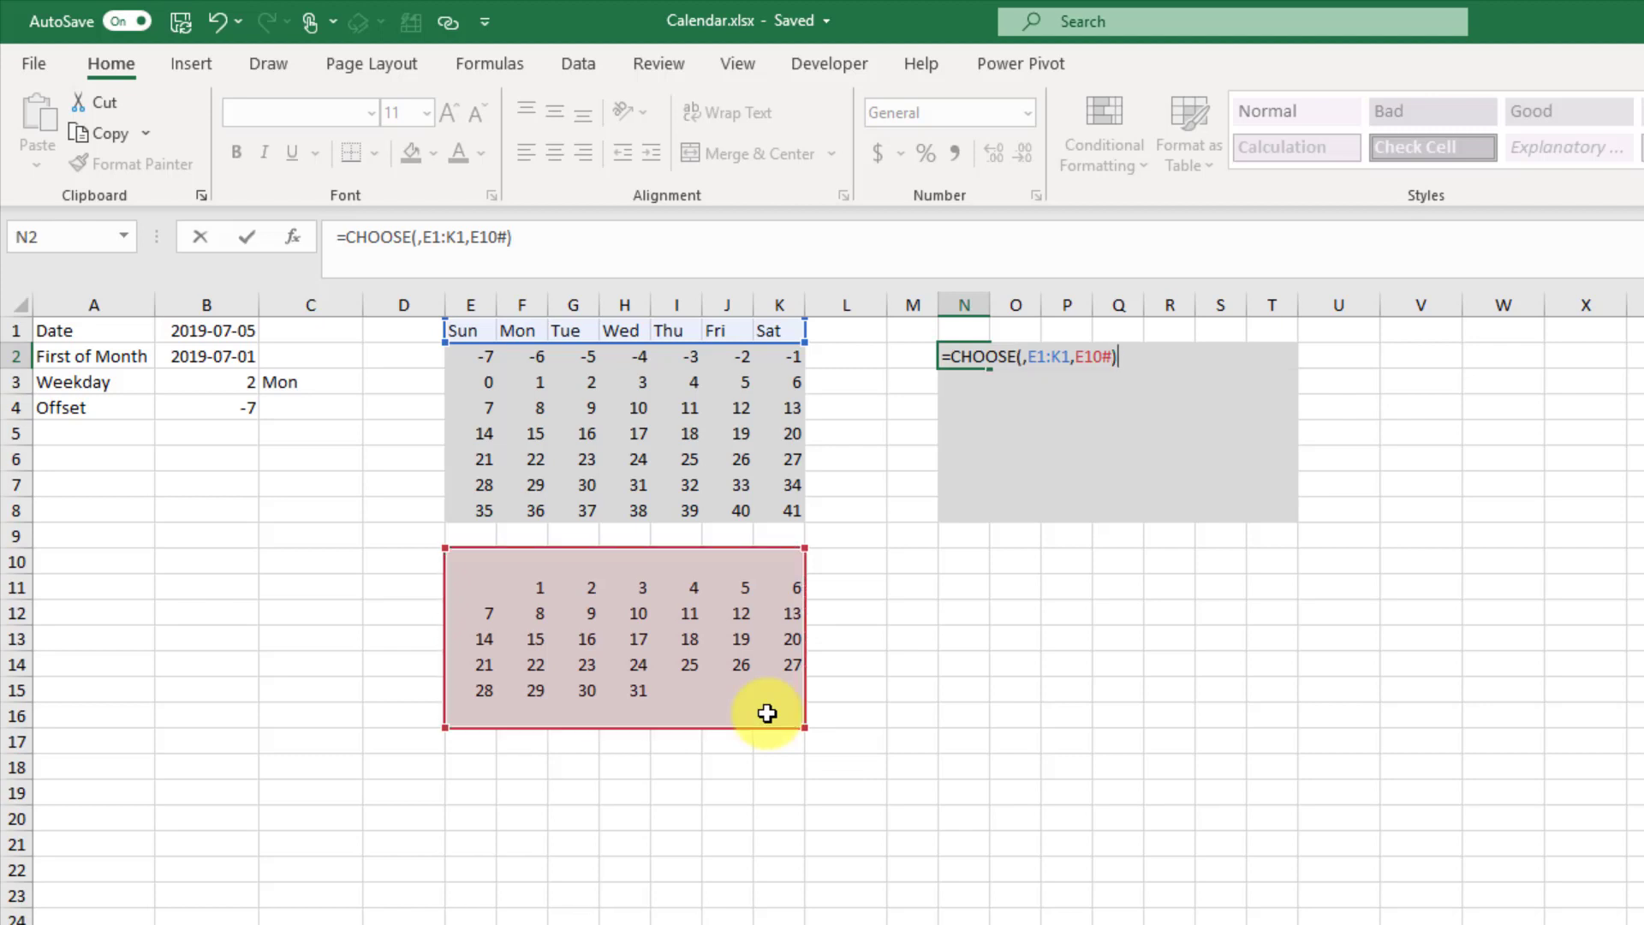
# Fill in the CHOOSE index argument in N2 with the array constant {1,2,2,2,2,2,2}
pyautogui.click(1023, 356)
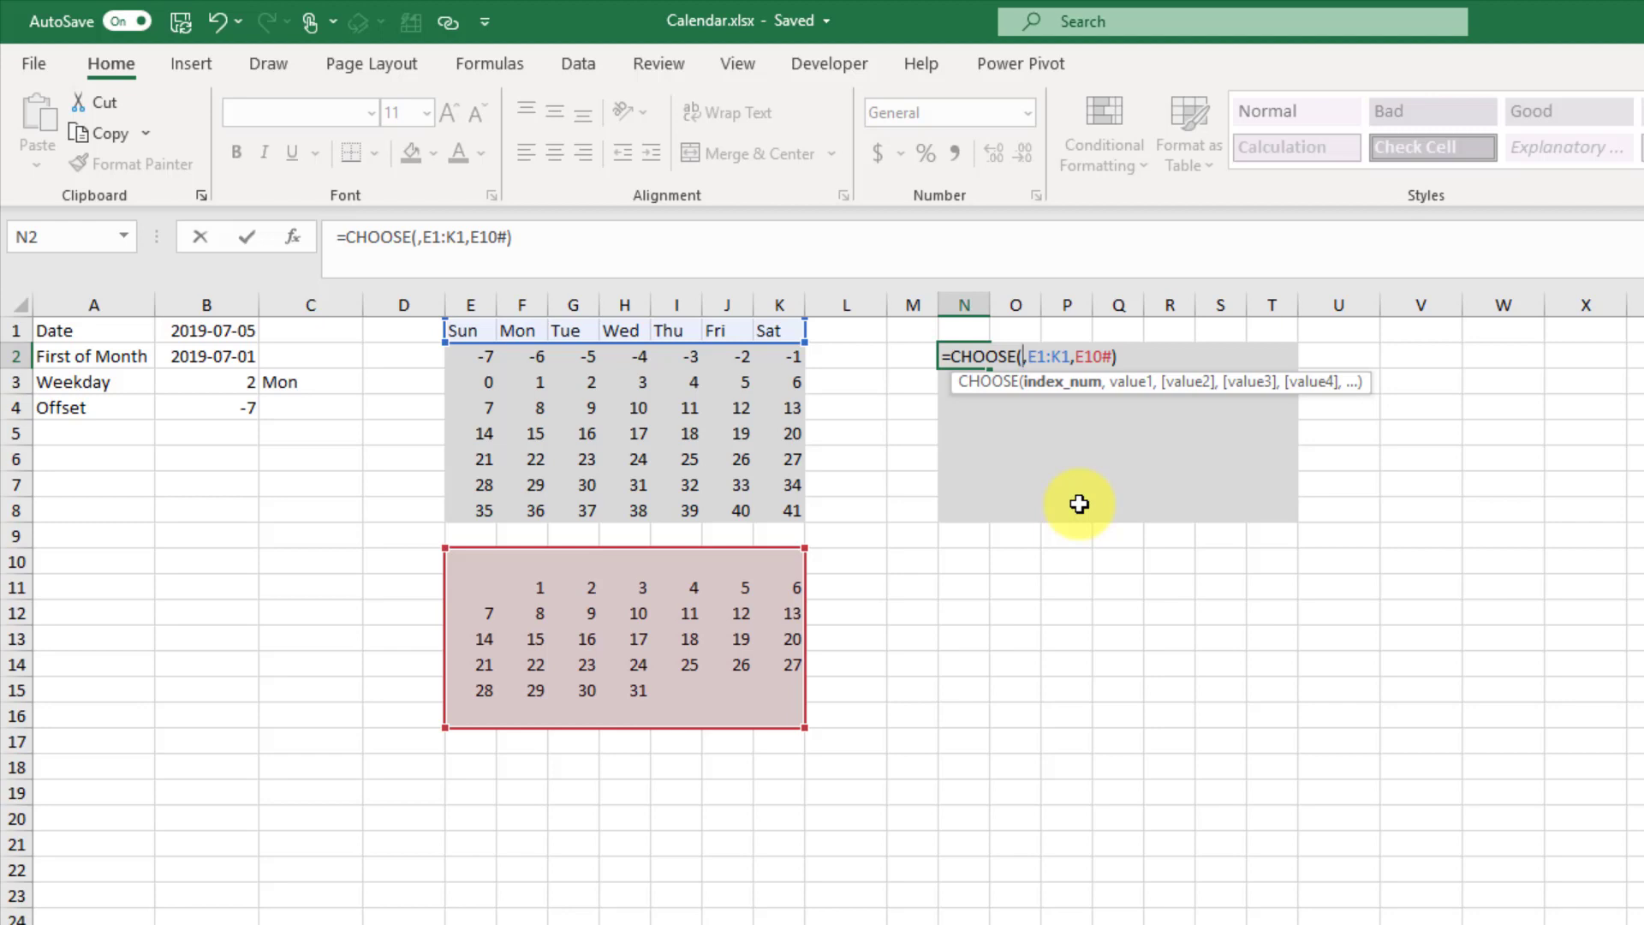
pyautogui.write('{}')
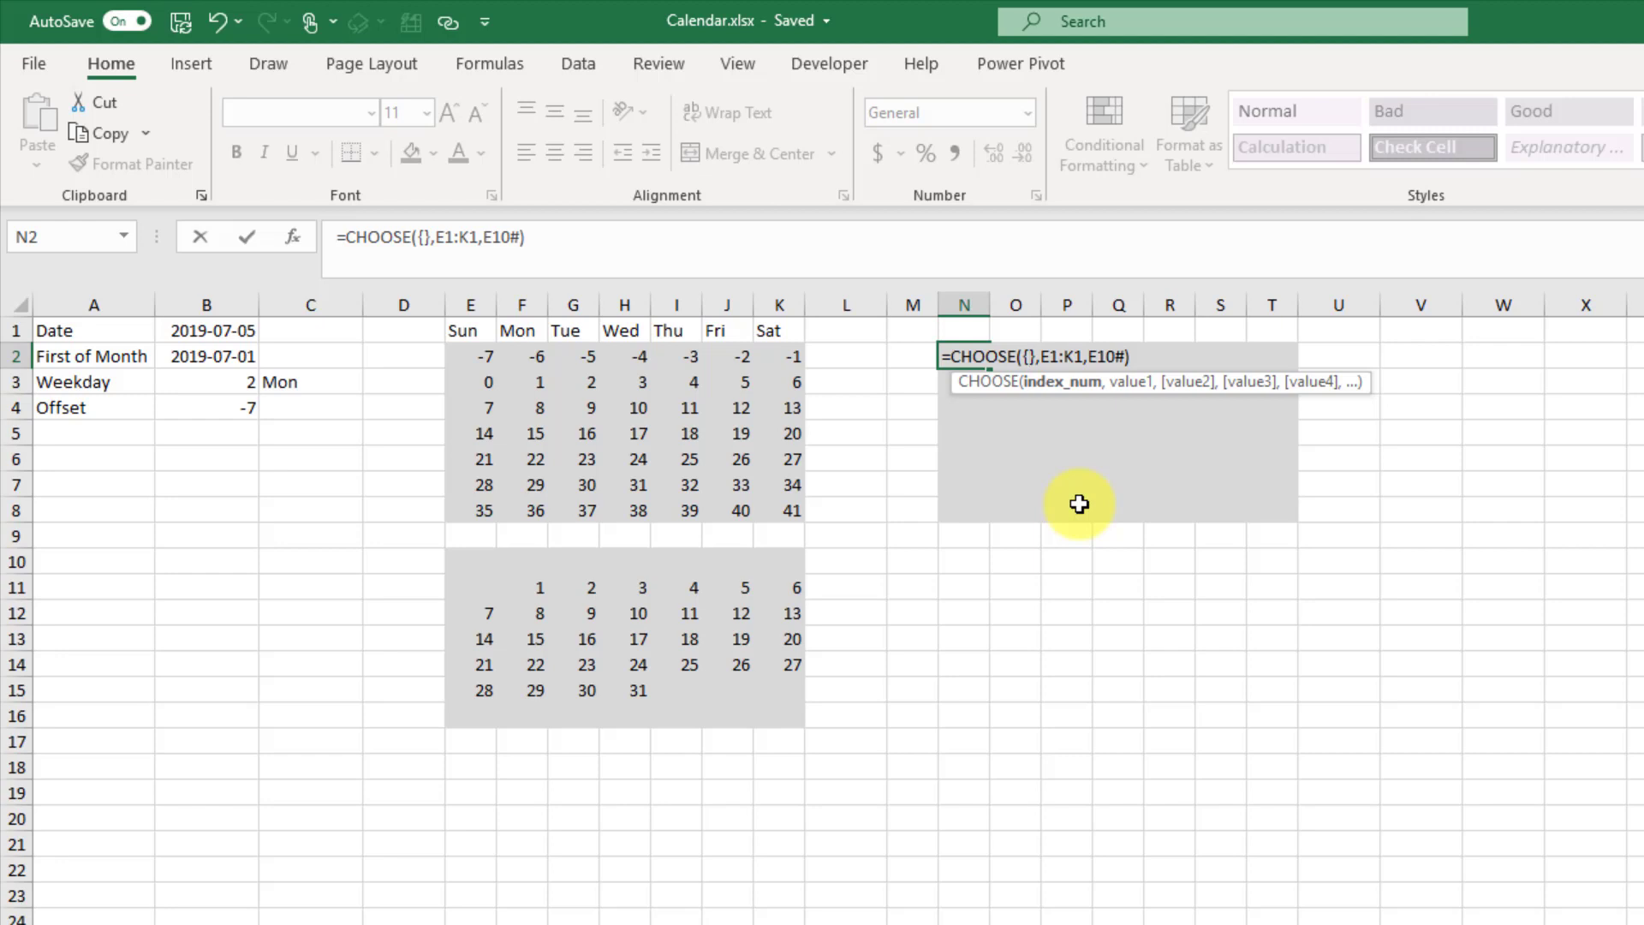
pyautogui.write('1')
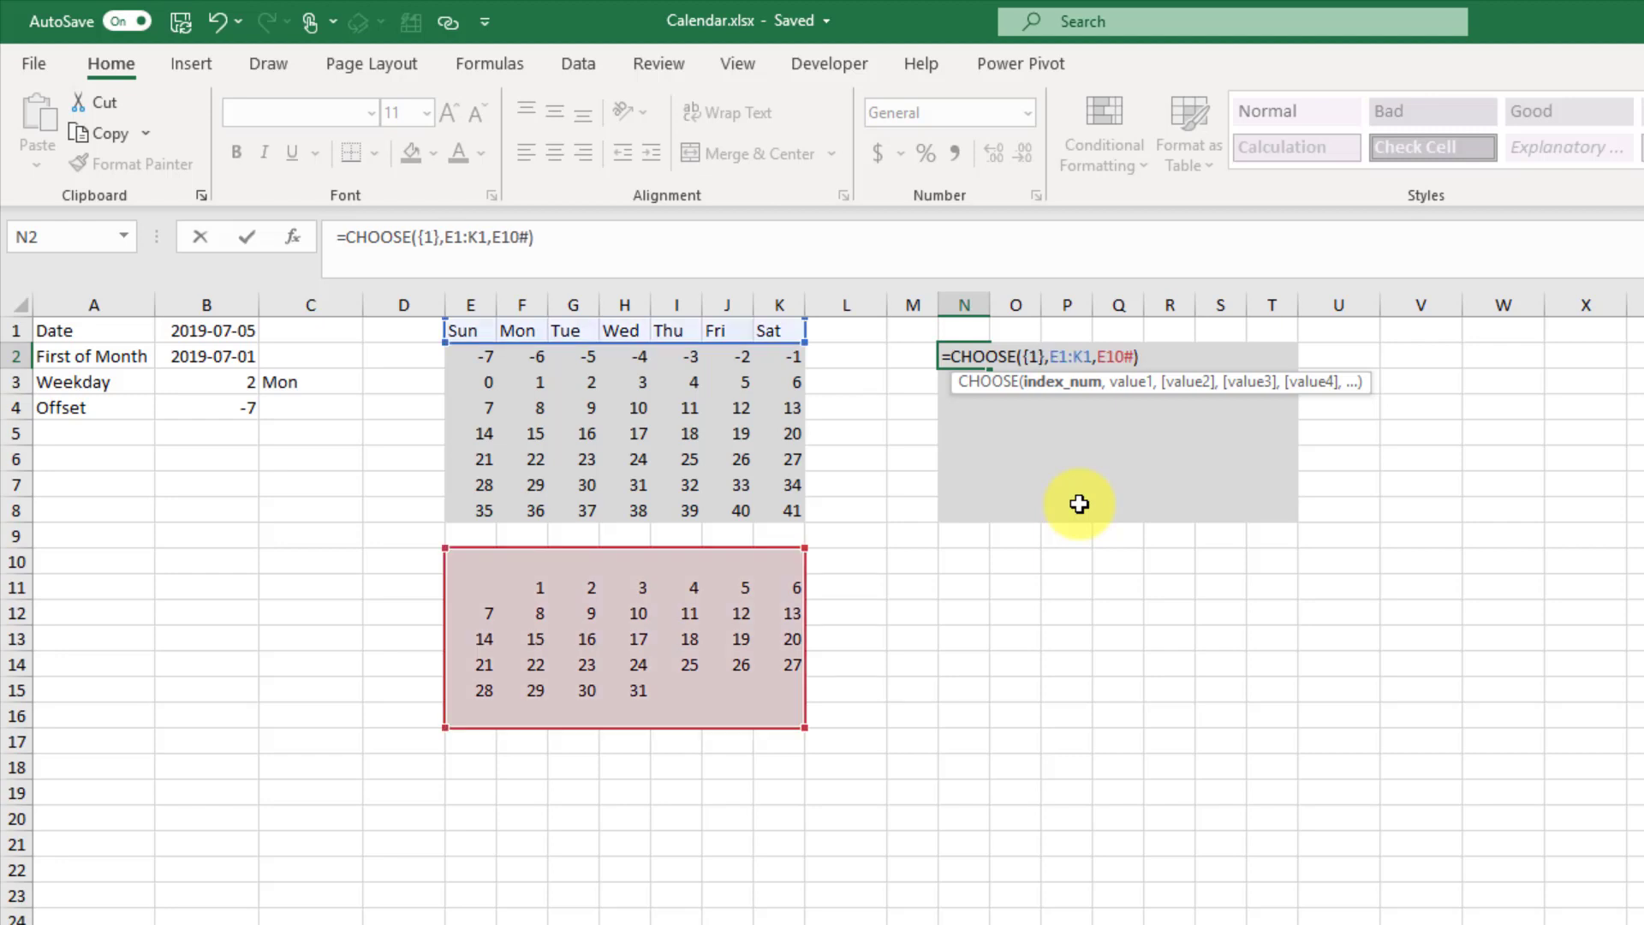
pyautogui.write(',')
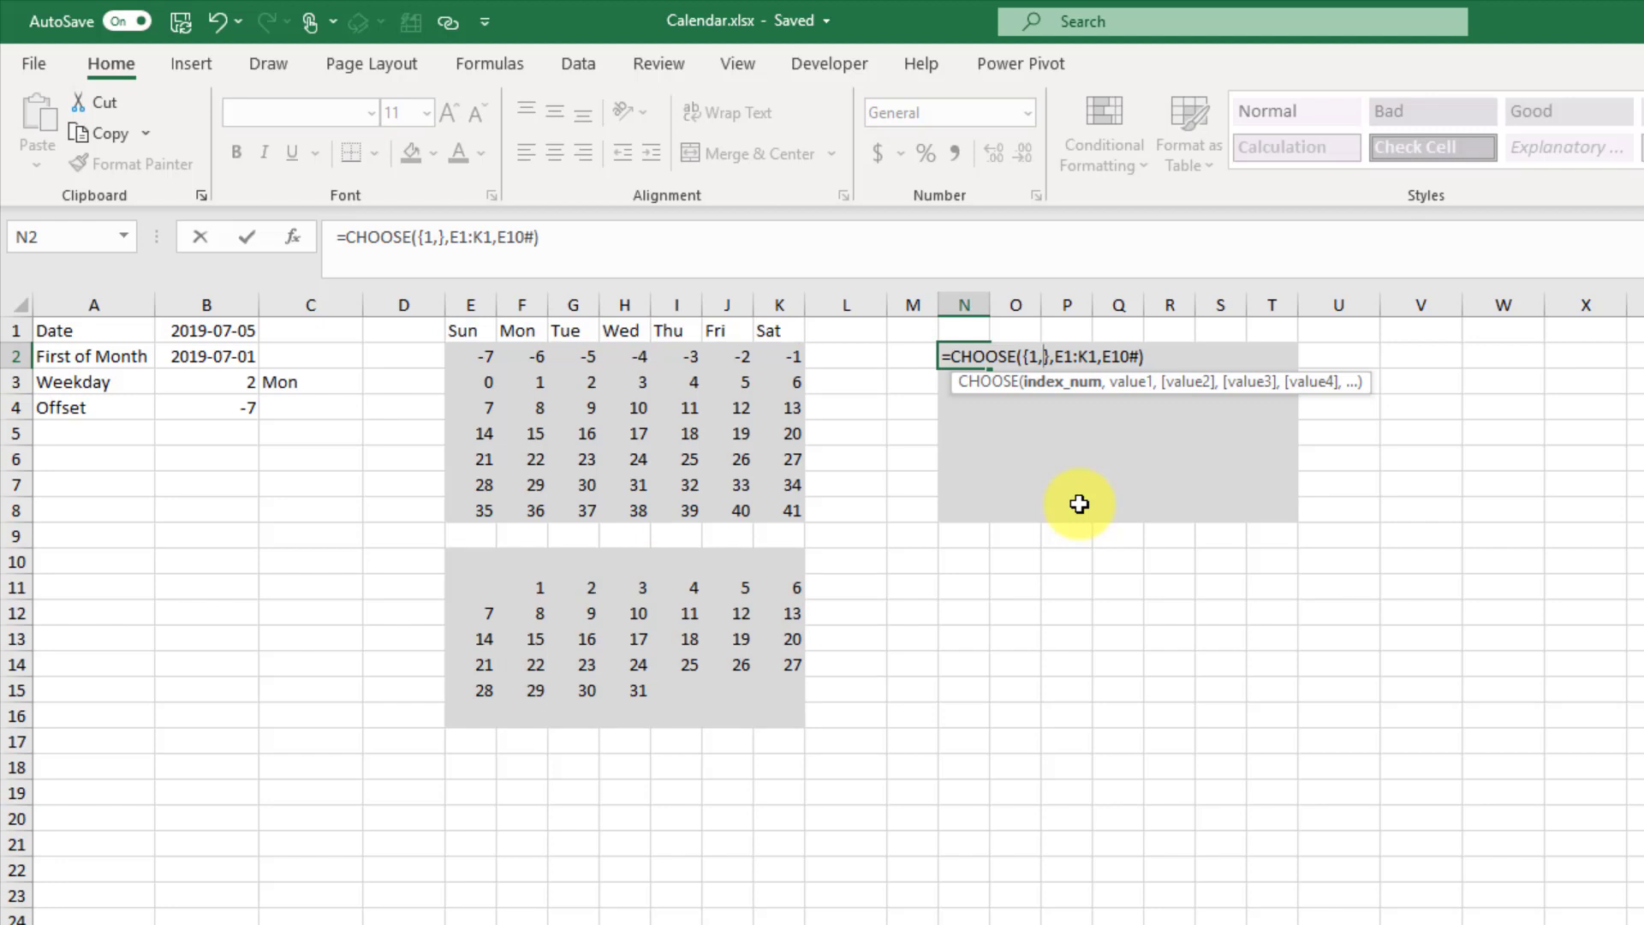
pyautogui.write('2')
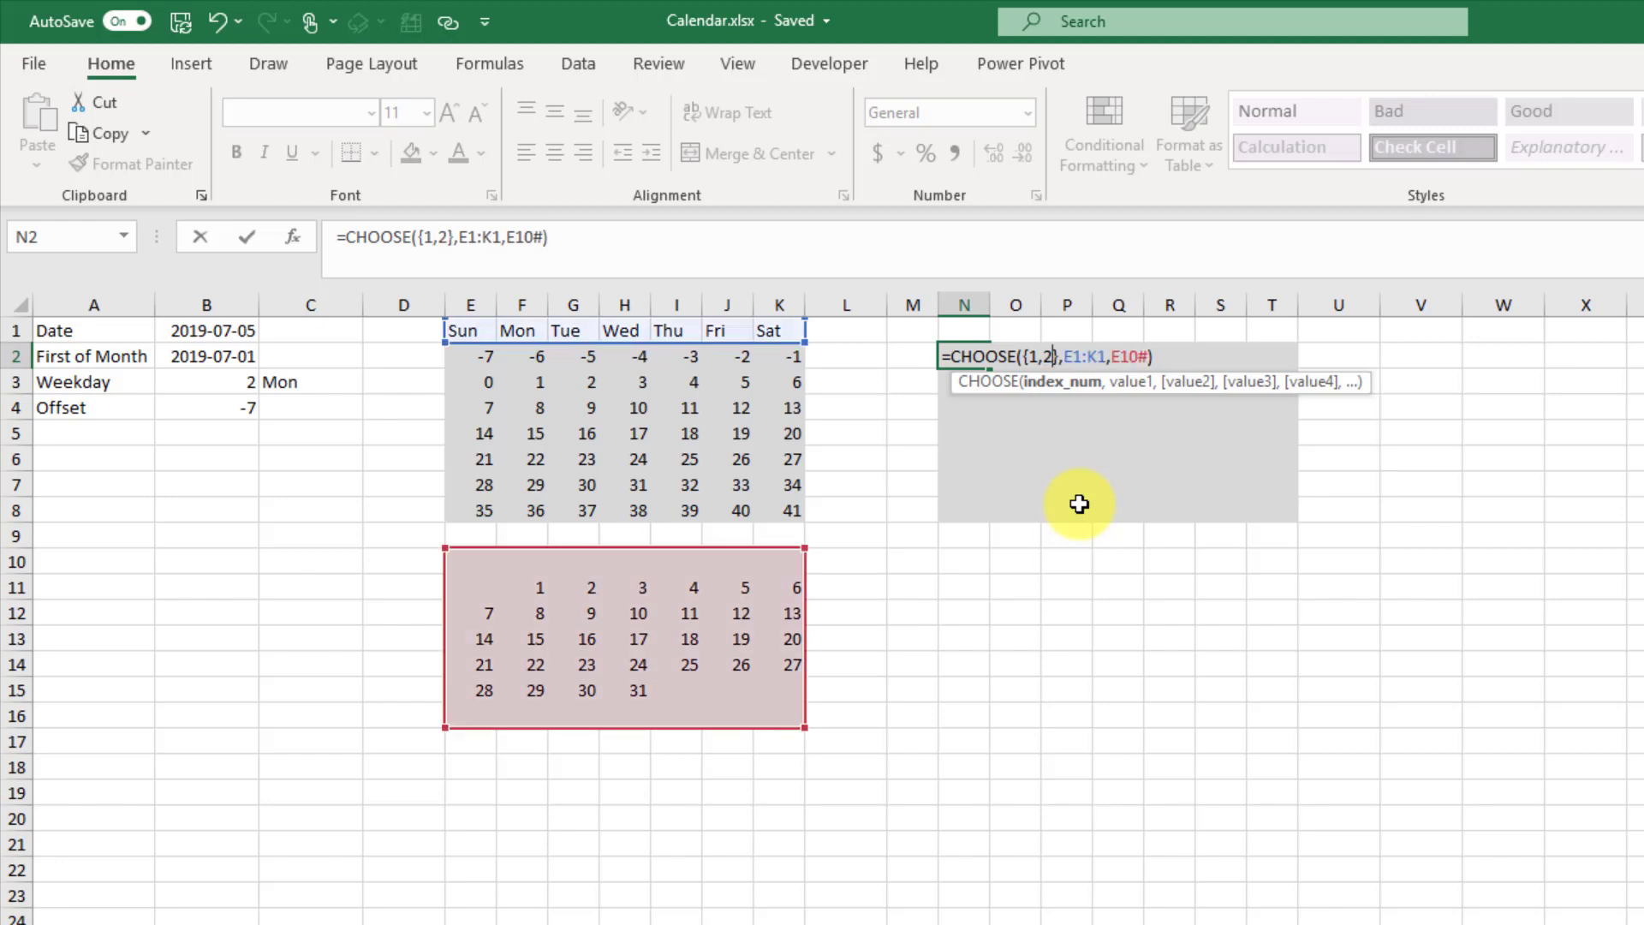
pyautogui.write(',2,2,2,')
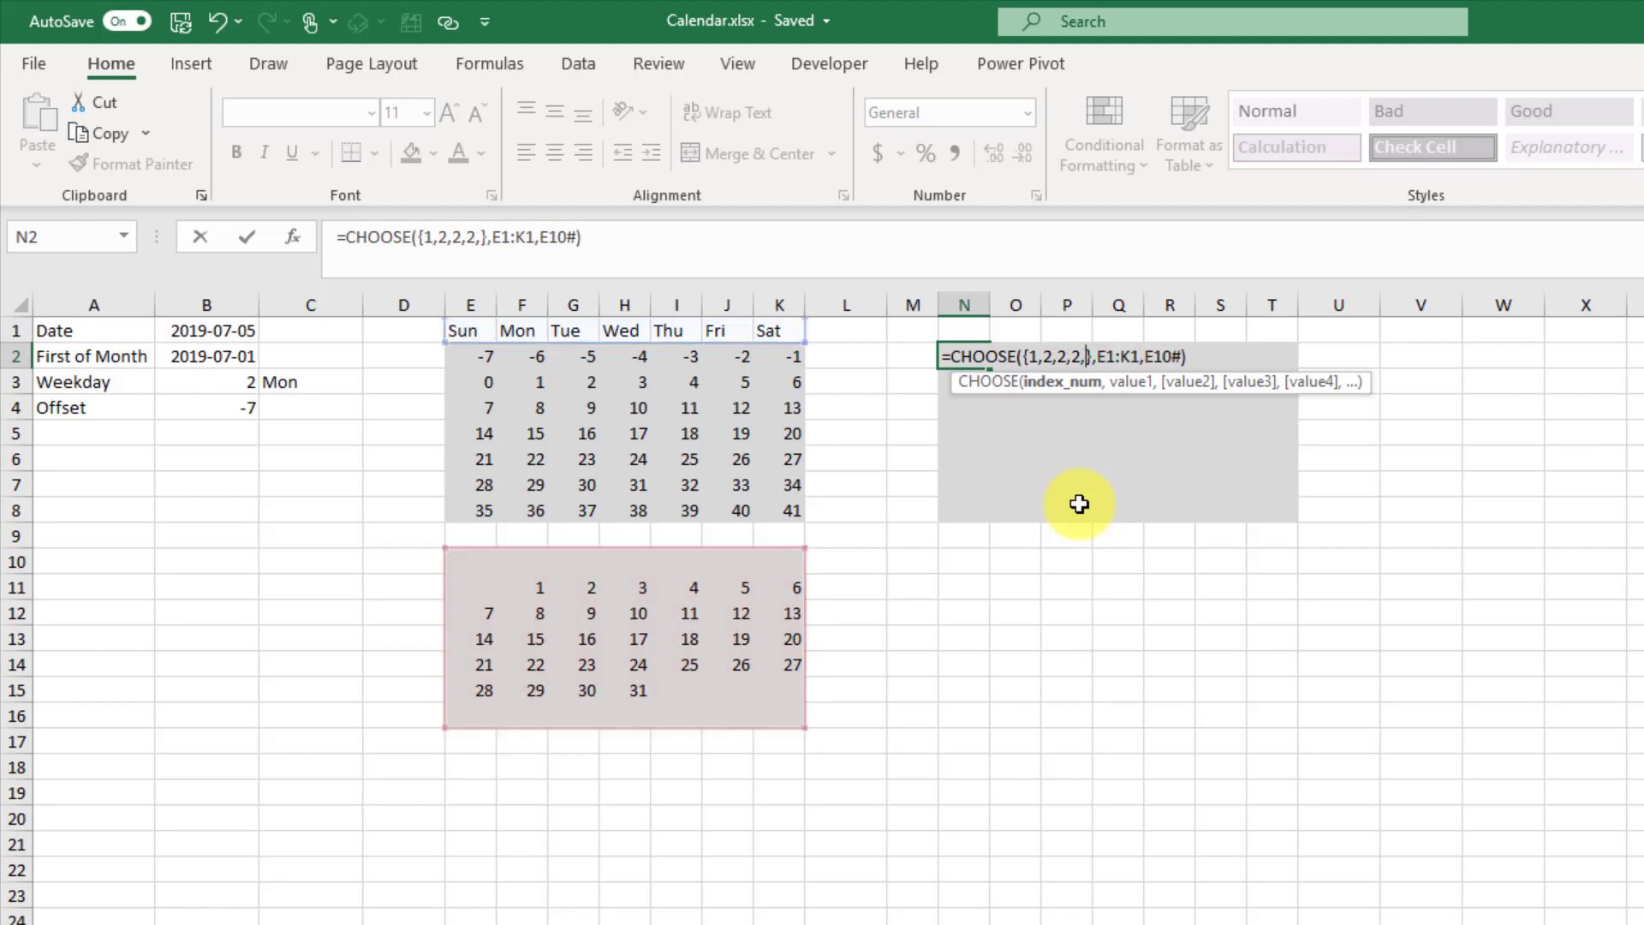
pyautogui.write('2,2')
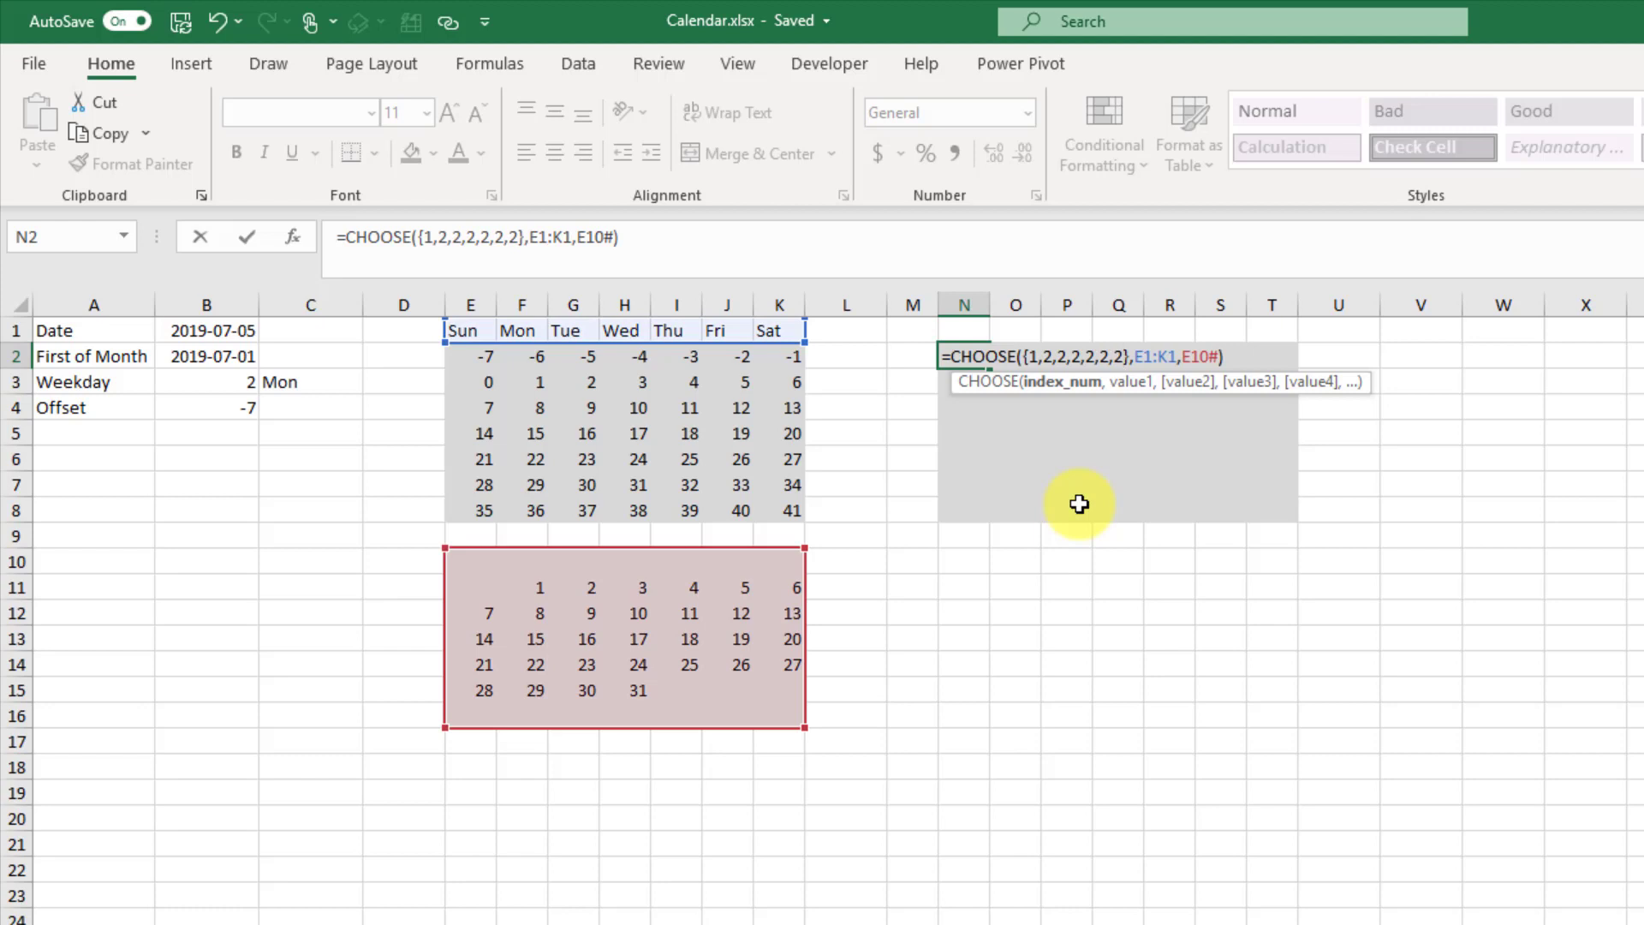
# Replace the commas in the CHOOSE index array with semicolons so it reads {1;2;2;2;2;2;2}
pyautogui.click(1040, 356)
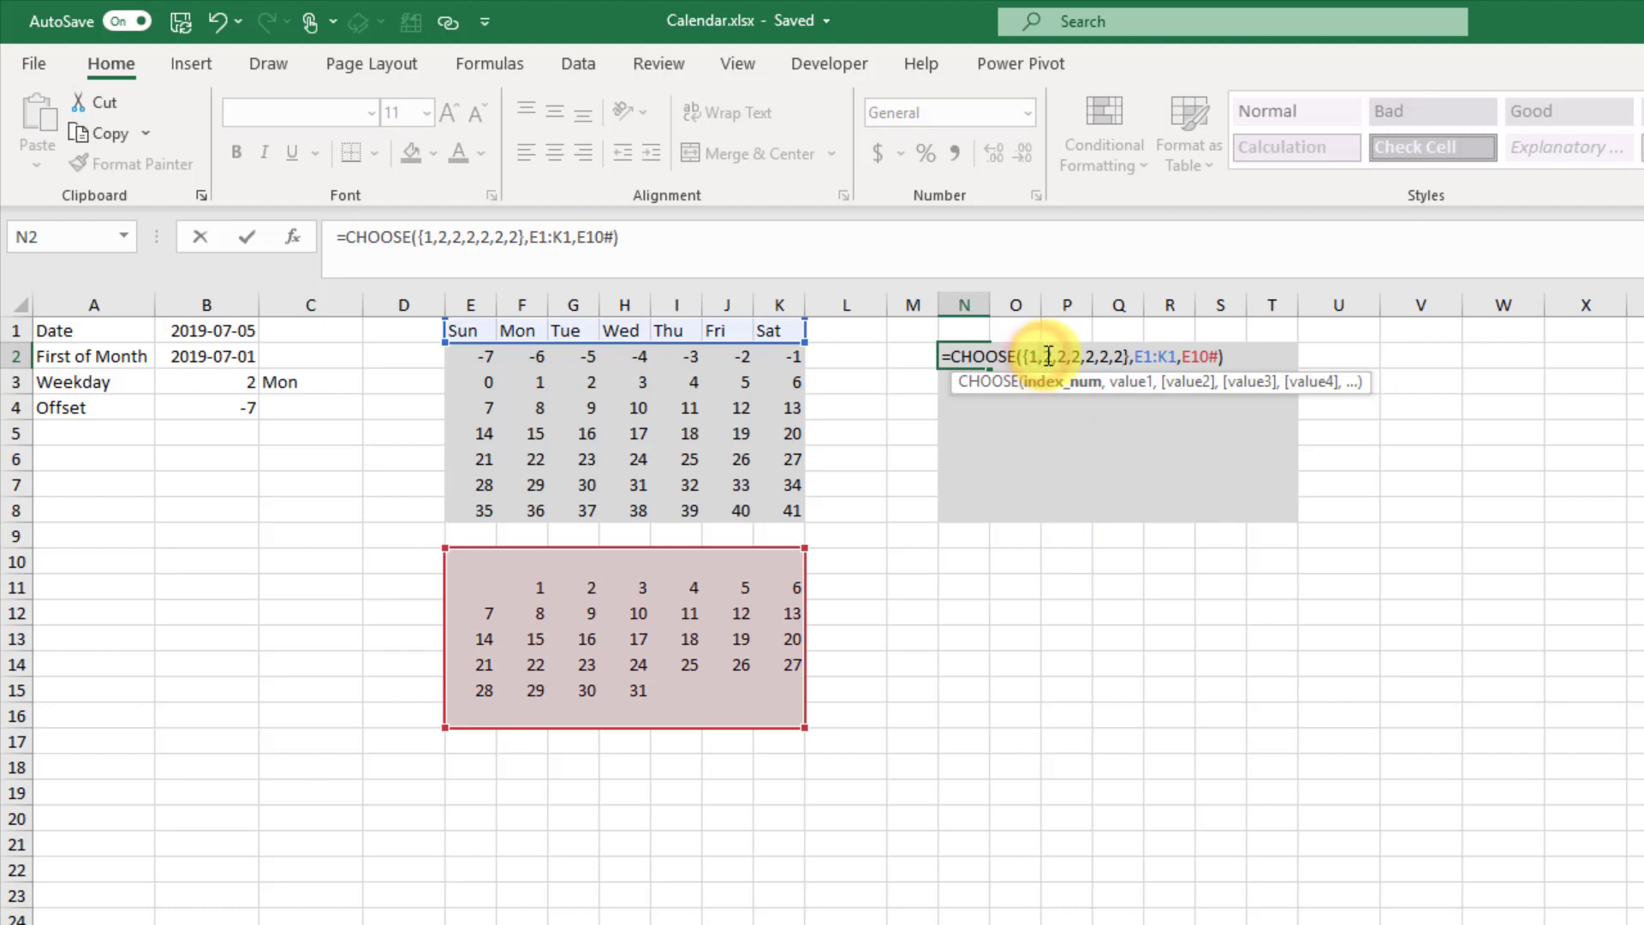
pyautogui.press('Delete')
pyautogui.write(';')
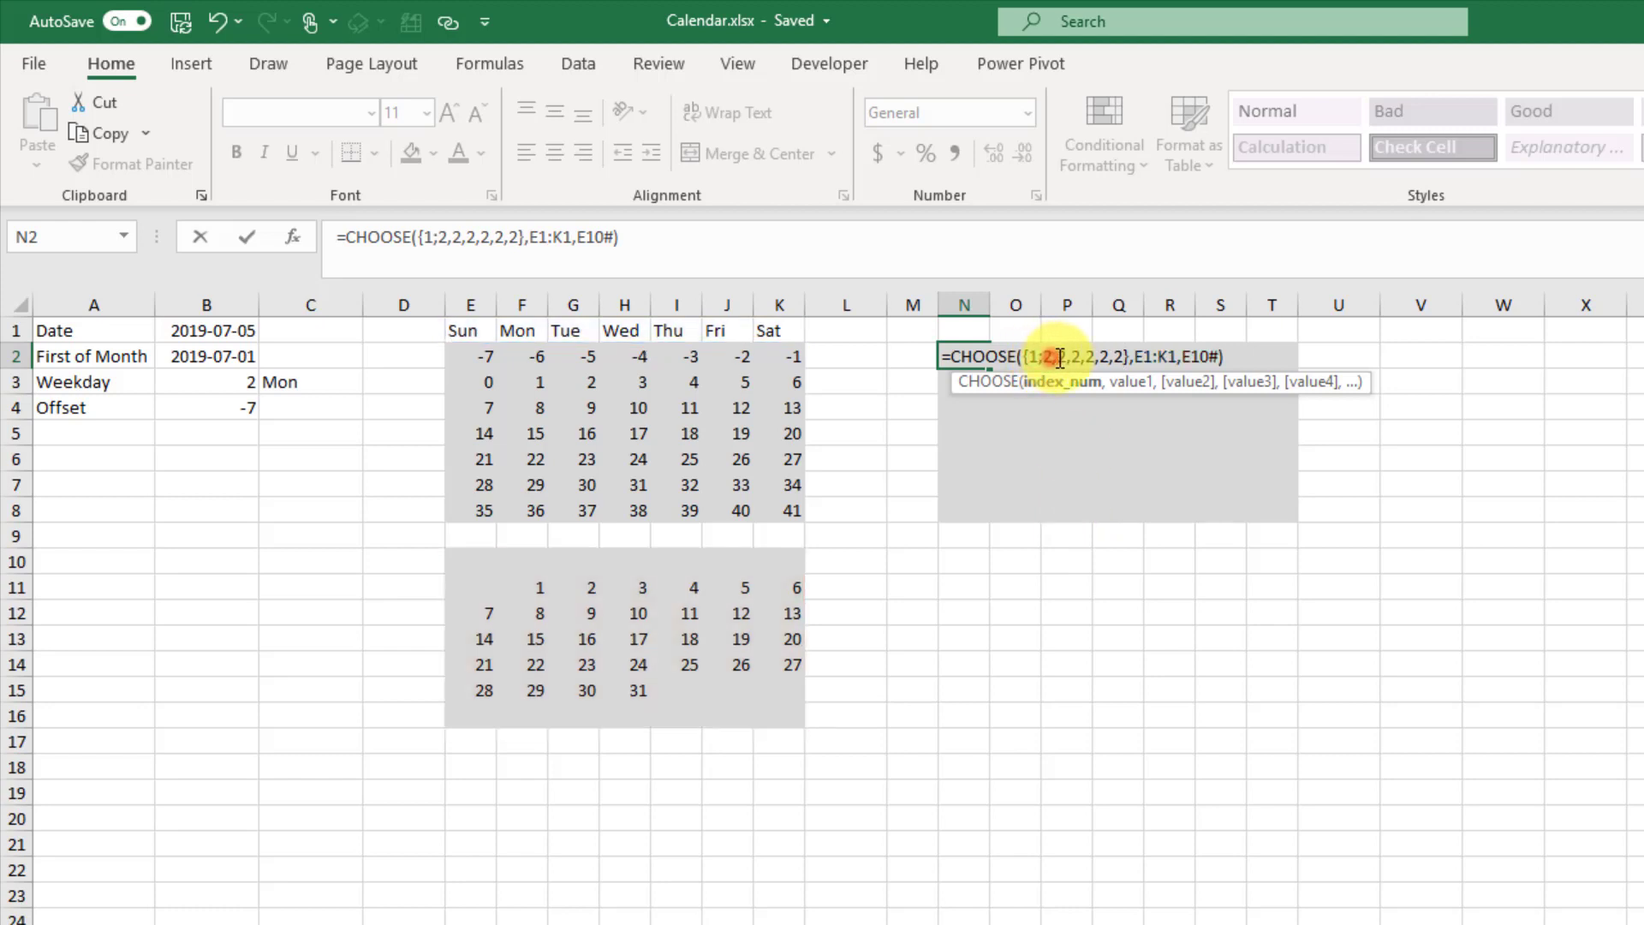
pyautogui.press('Delete')
pyautogui.write(';')
pyautogui.click(1074, 356)
pyautogui.press('Delete')
pyautogui.write(';2;')
pyautogui.click(1096, 357)
pyautogui.press('Delete')
pyautogui.write(';2;2;')
pyautogui.click(1124, 360)
pyautogui.press('Delete')
pyautogui.write(';2;2;')
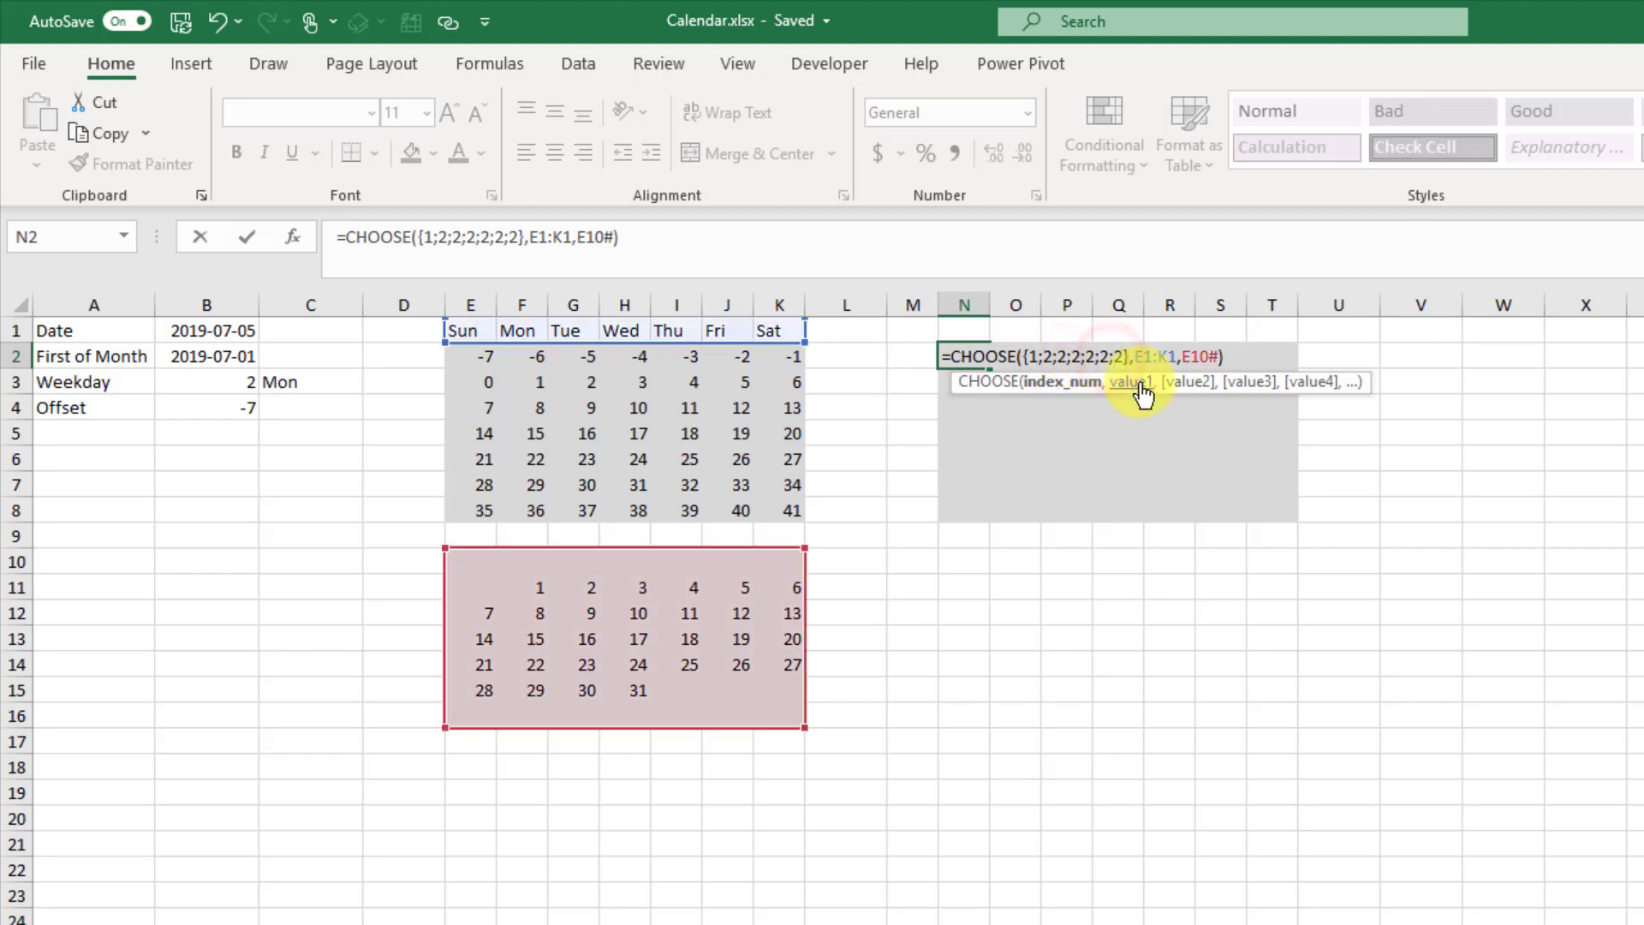
# Commit the CHOOSE formula in N2 and compare its header row and day rows with the day grid in E11:K16
pyautogui.hotkey('ctrl', 'Return')
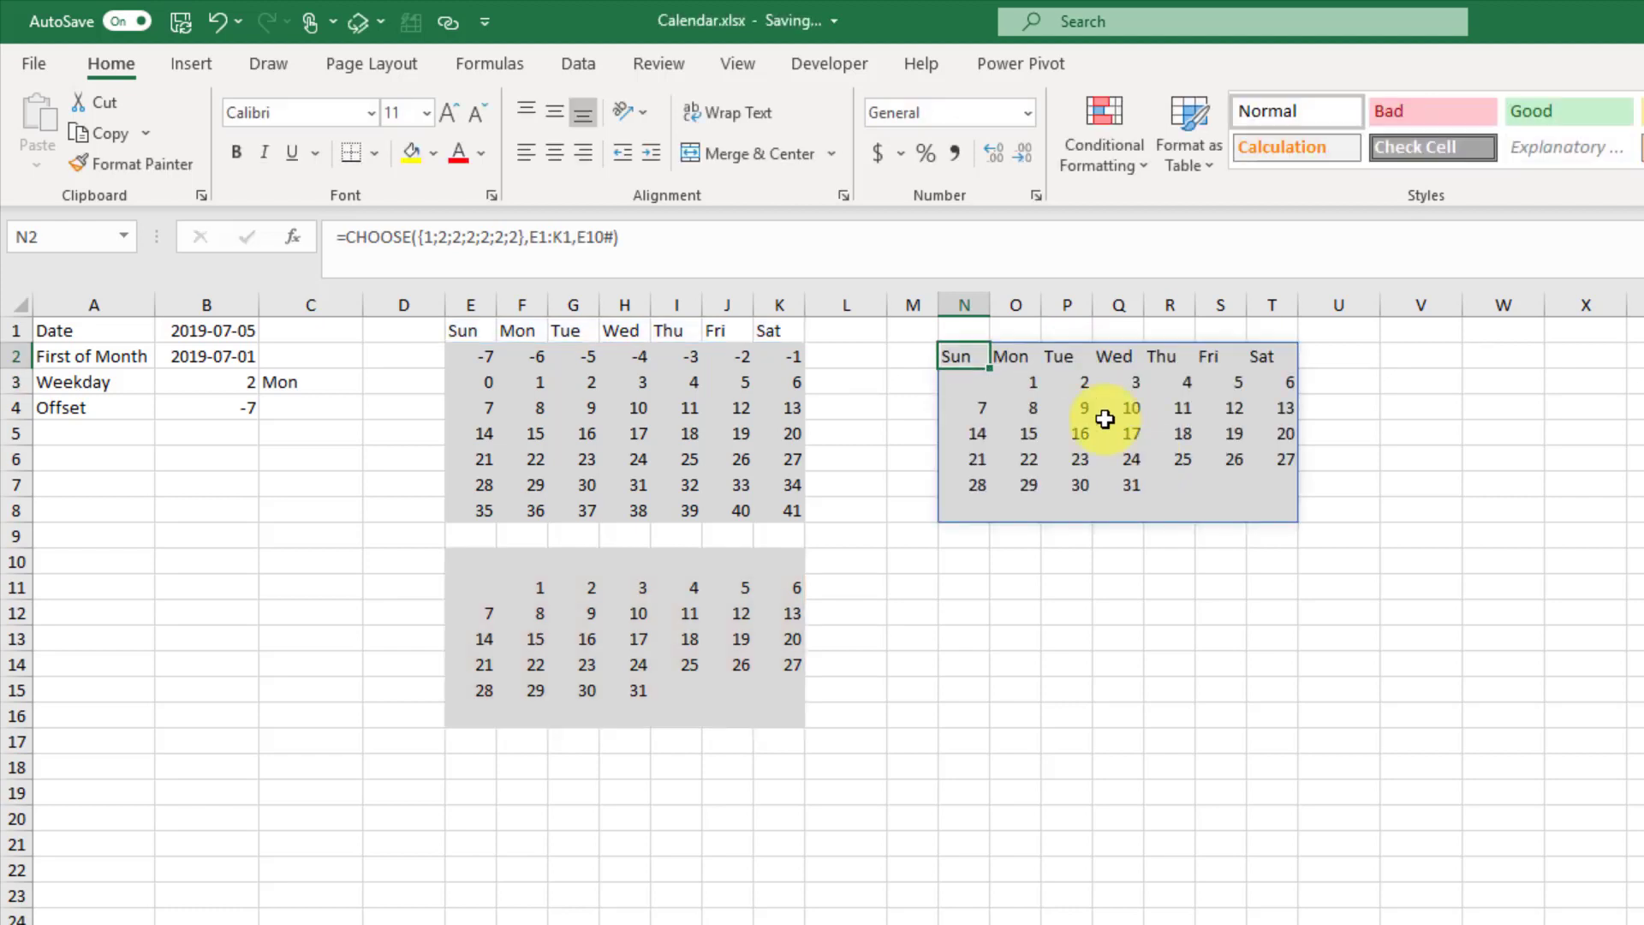
pyautogui.moveTo(966, 352); pyautogui.dragTo(1282, 356)
pyautogui.moveTo(968, 384); pyautogui.dragTo(1273, 507)
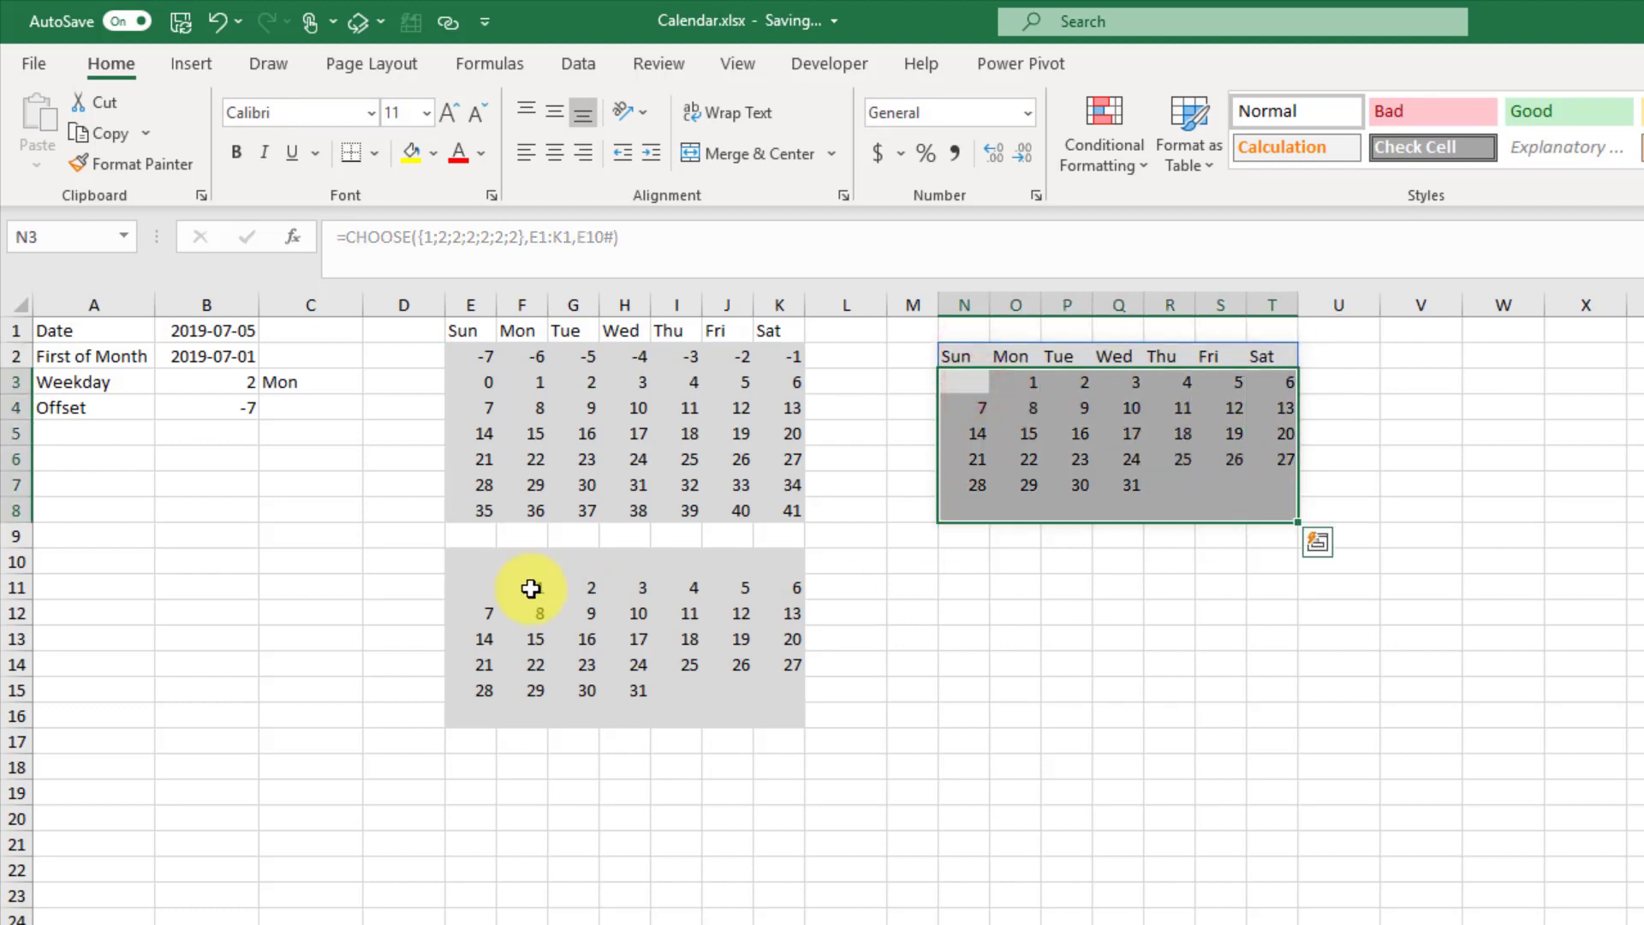
pyautogui.click(967, 353)
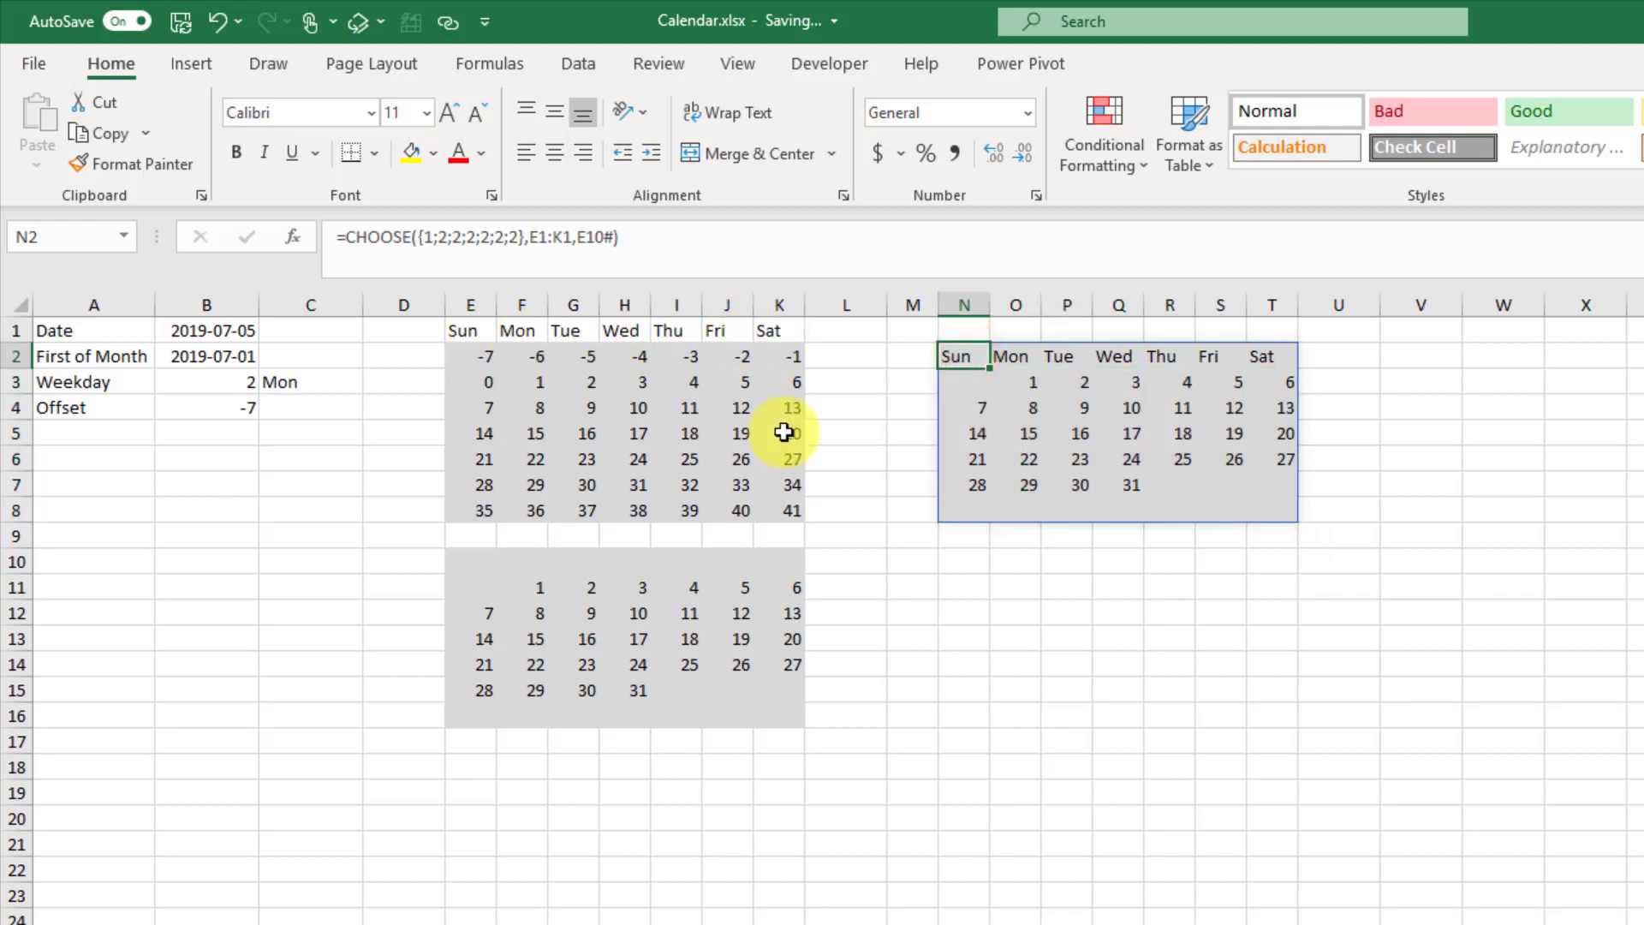
pyautogui.click(964, 379)
pyautogui.moveTo(965, 378); pyautogui.dragTo(969, 499)
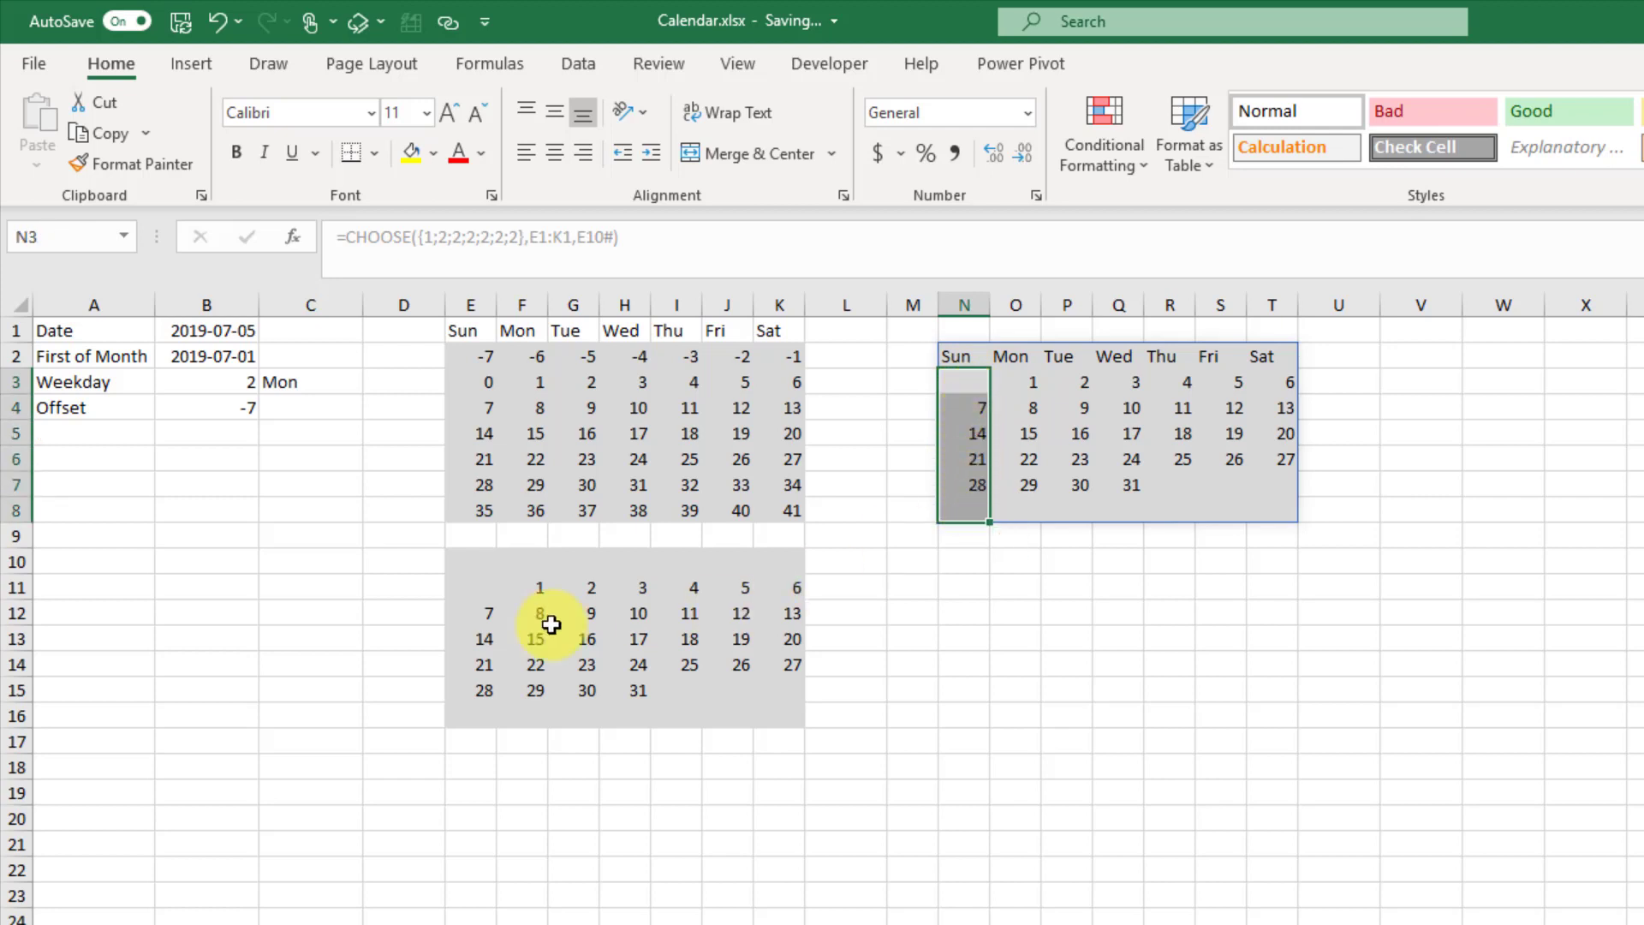
pyautogui.moveTo(470, 585); pyautogui.dragTo(781, 711)
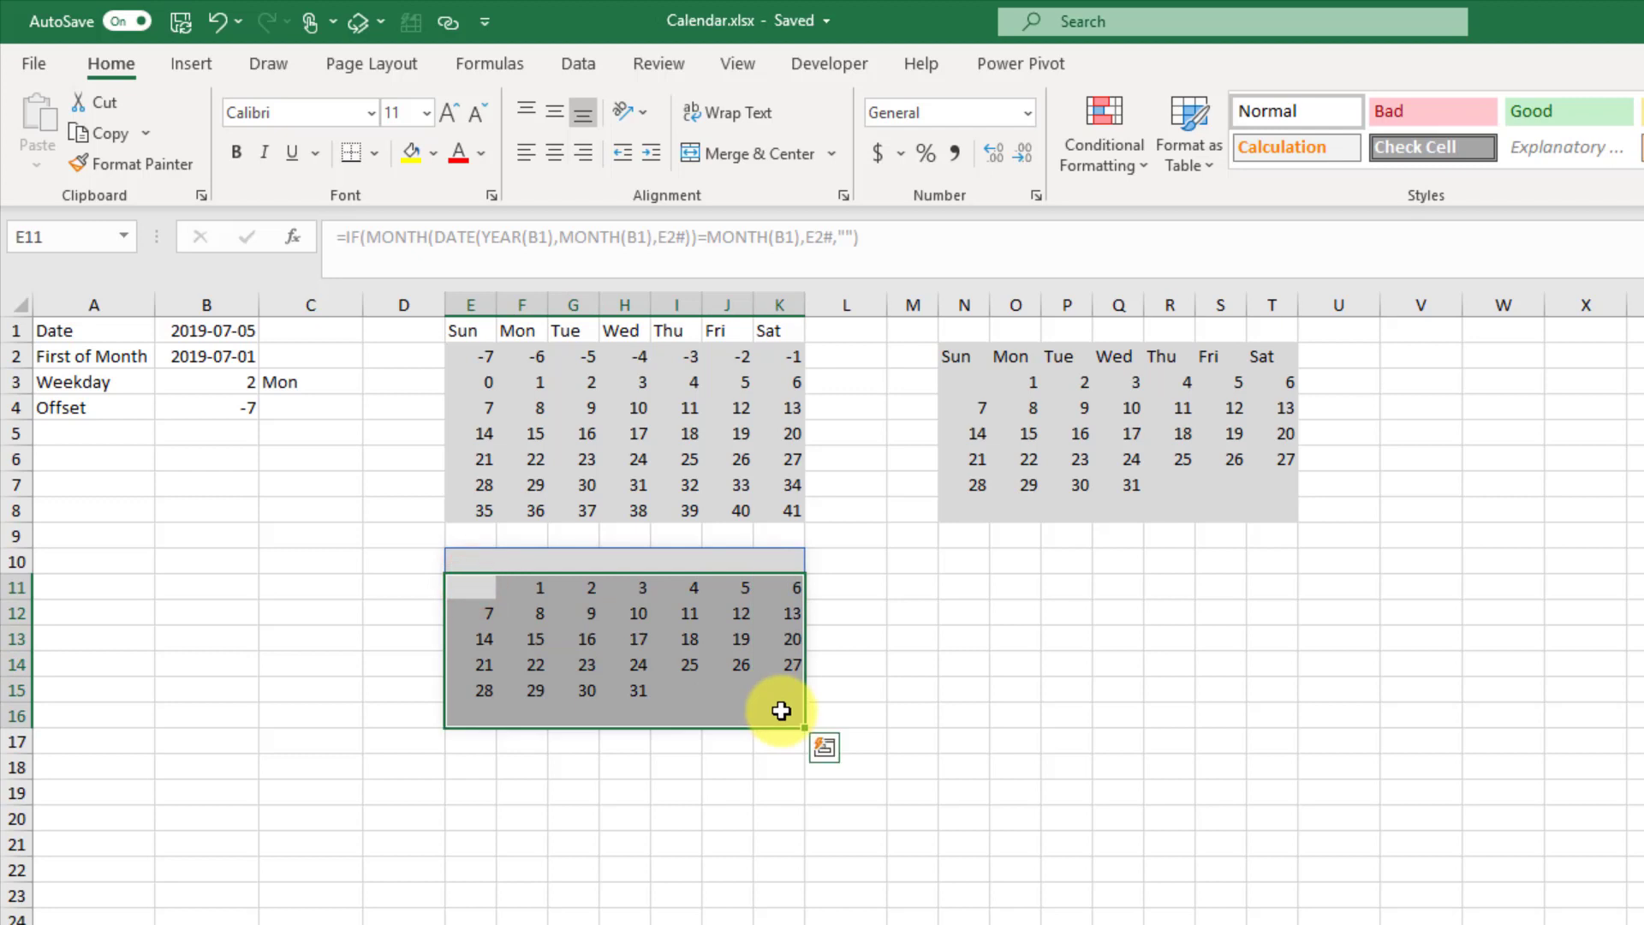
pyautogui.click(975, 354)
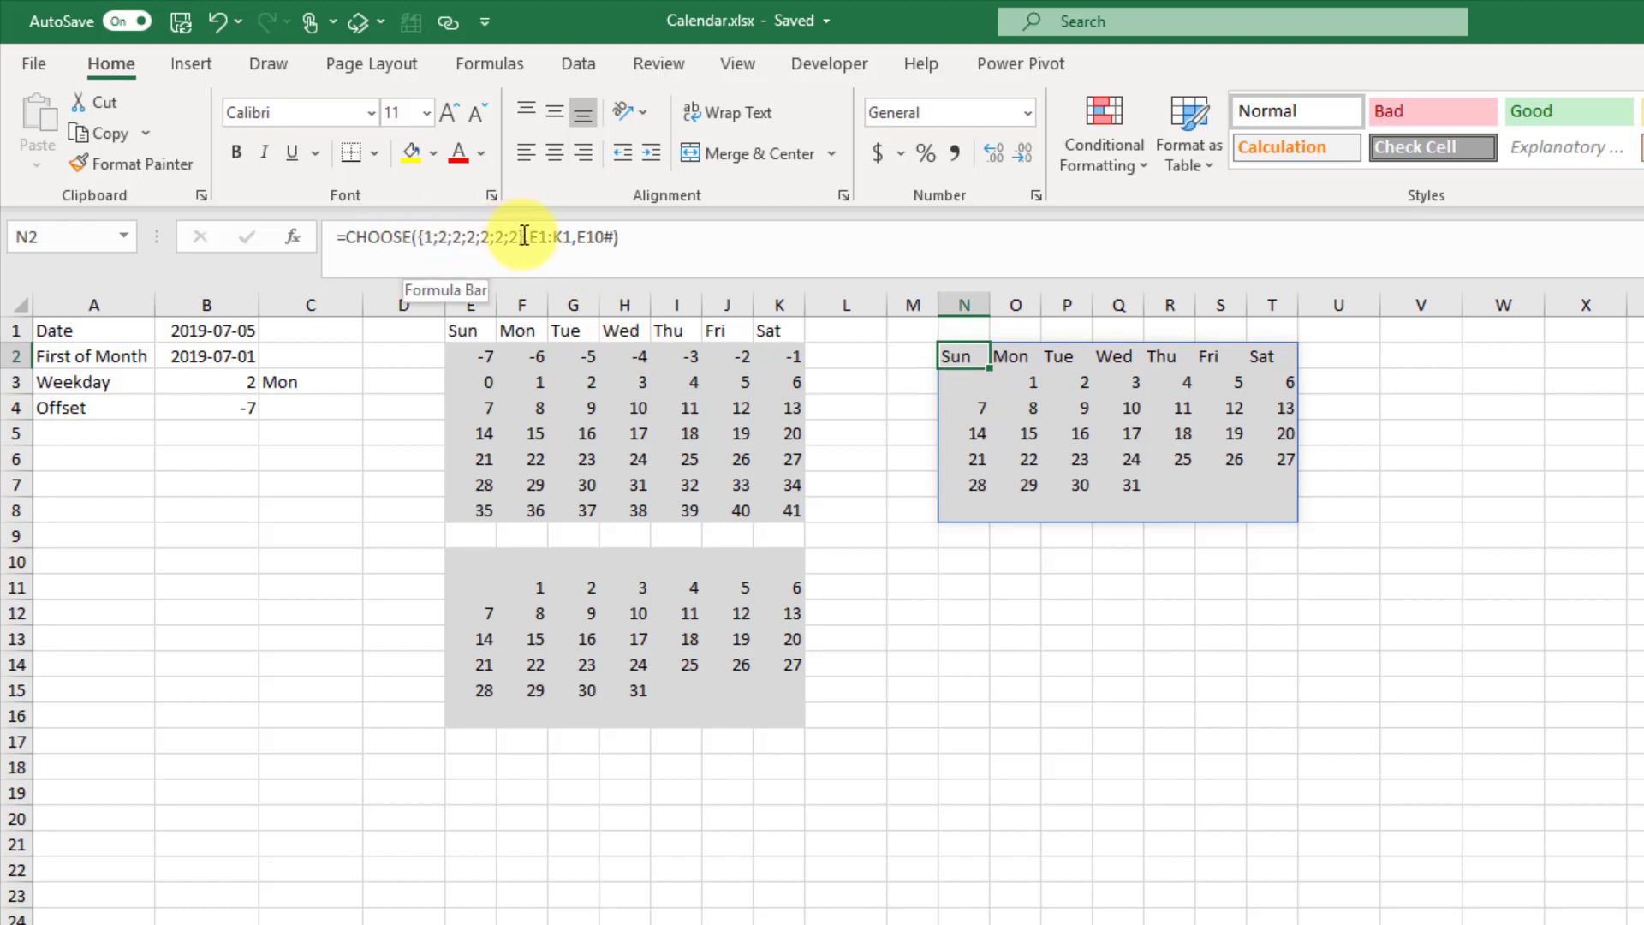
# Fill the helper cells M2:M8 beside the calendar with 1 in M2 and 2 in each cell from M3 to M8
pyautogui.click(901, 358)
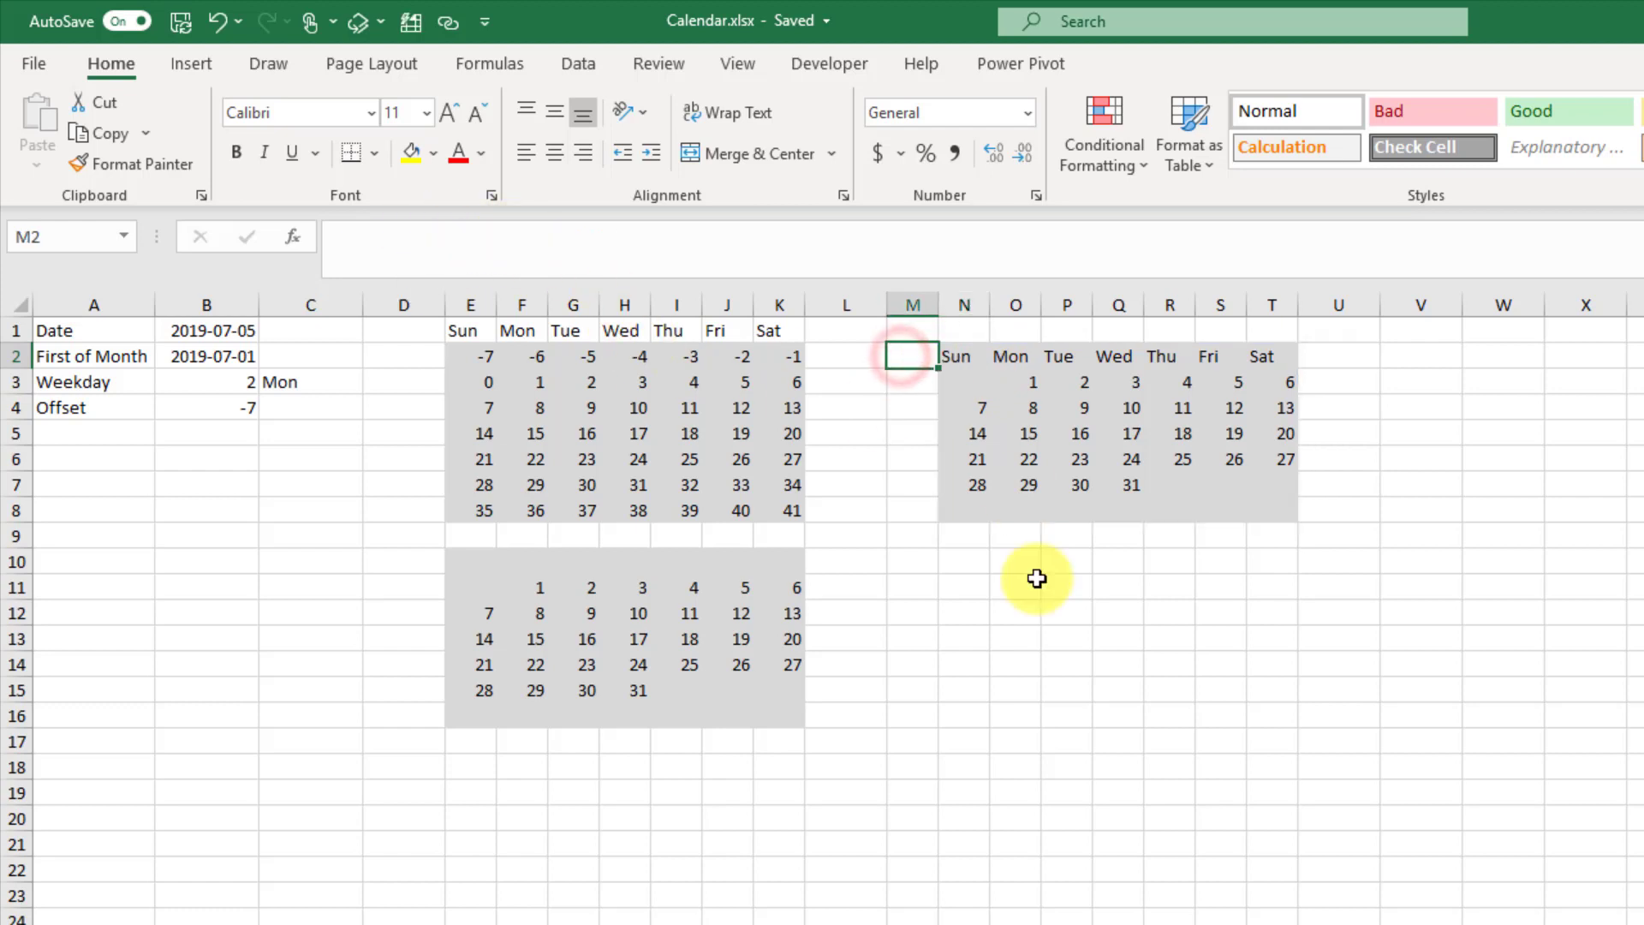
pyautogui.write('1')
pyautogui.press('Return')
pyautogui.write('2')
pyautogui.press('Return')
pyautogui.write('2')
pyautogui.press('Return')
pyautogui.write('2')
pyautogui.press('Return')
pyautogui.write('2')
pyautogui.press('Return')
pyautogui.write('2 2')
pyautogui.press('Up')
pyautogui.press('Up')
pyautogui.press('Up')
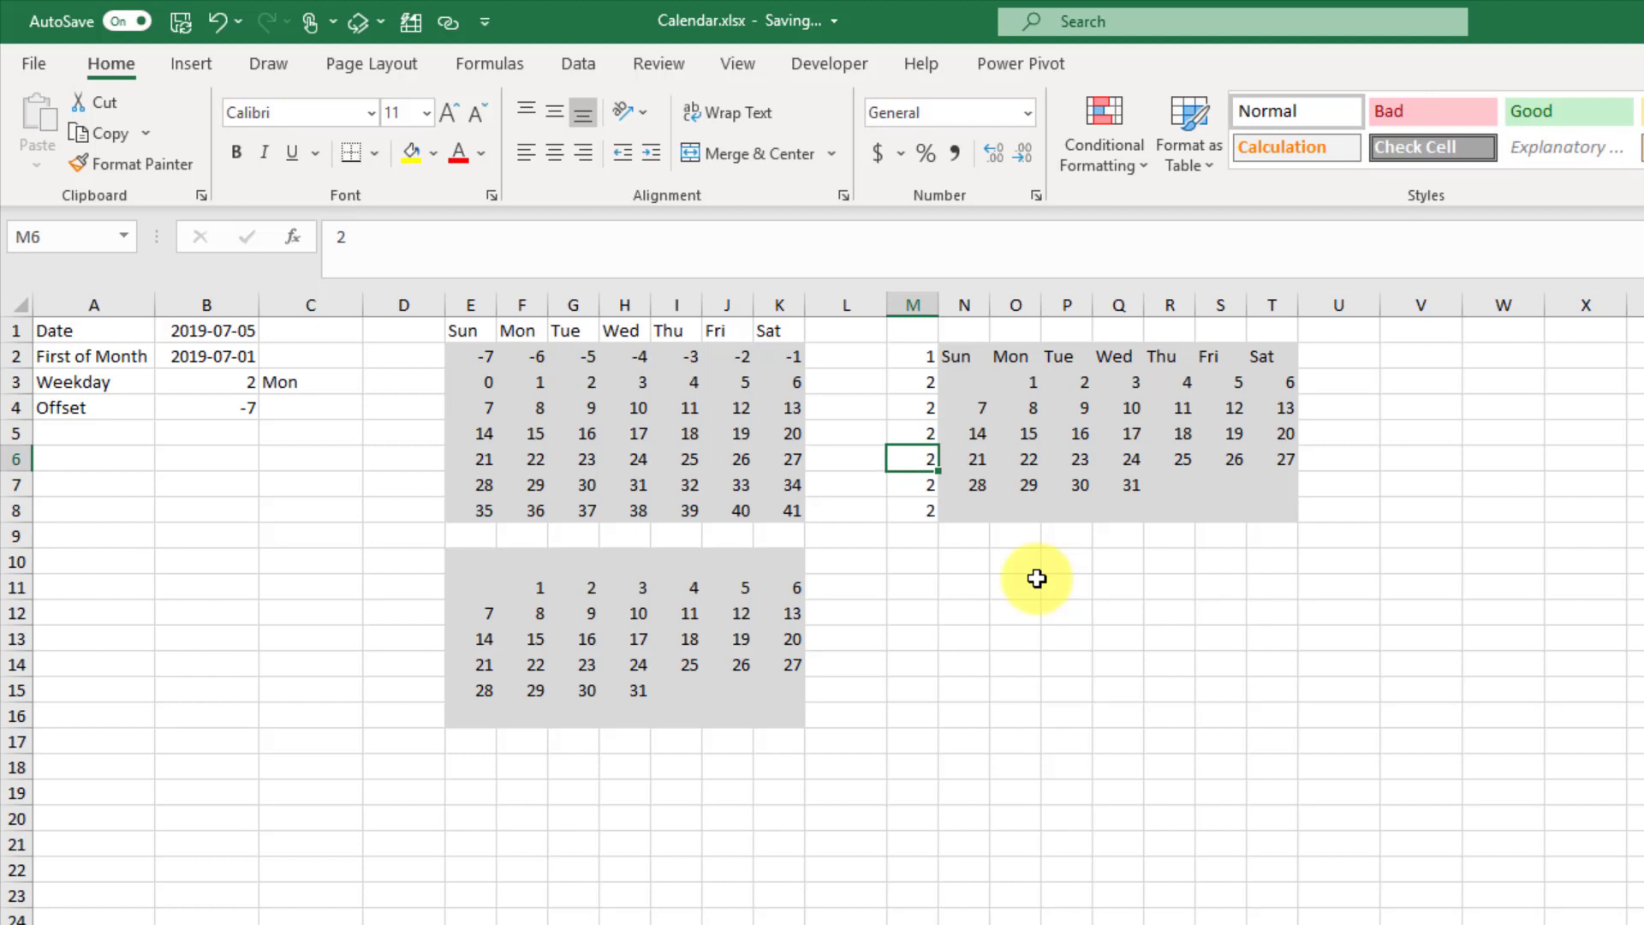
# Match the helper numbers to the header row and day grid, and replace the CHOOSE index array in N2 with M2:M8
pyautogui.click(922, 355)
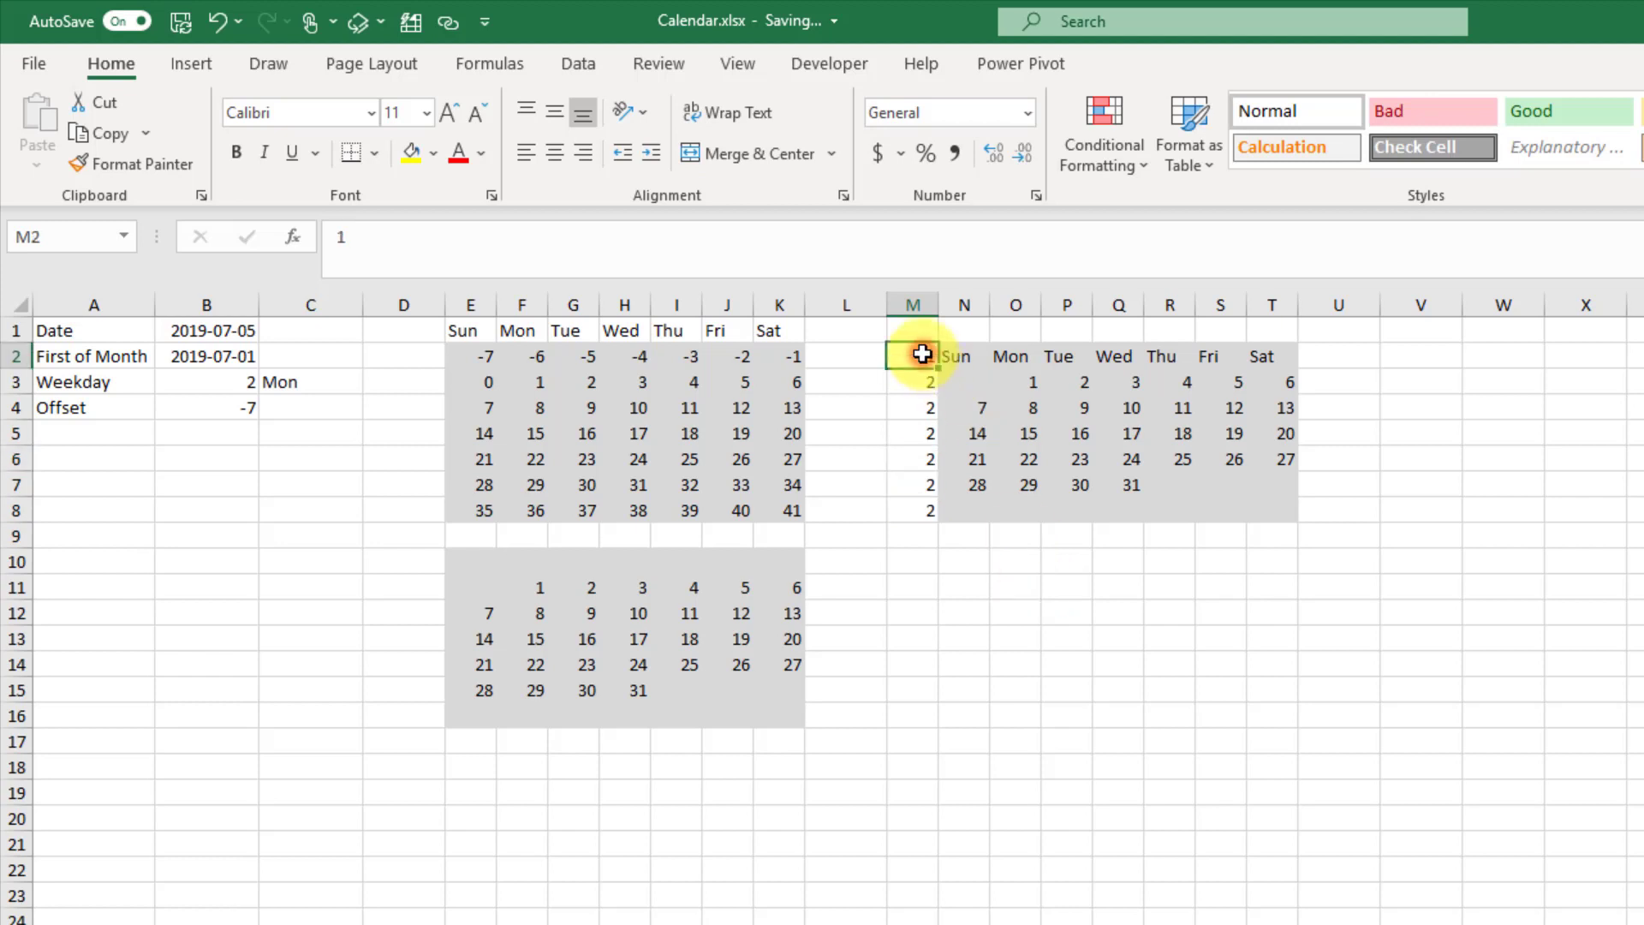
pyautogui.moveTo(477, 331); pyautogui.dragTo(786, 331)
pyautogui.click(924, 380)
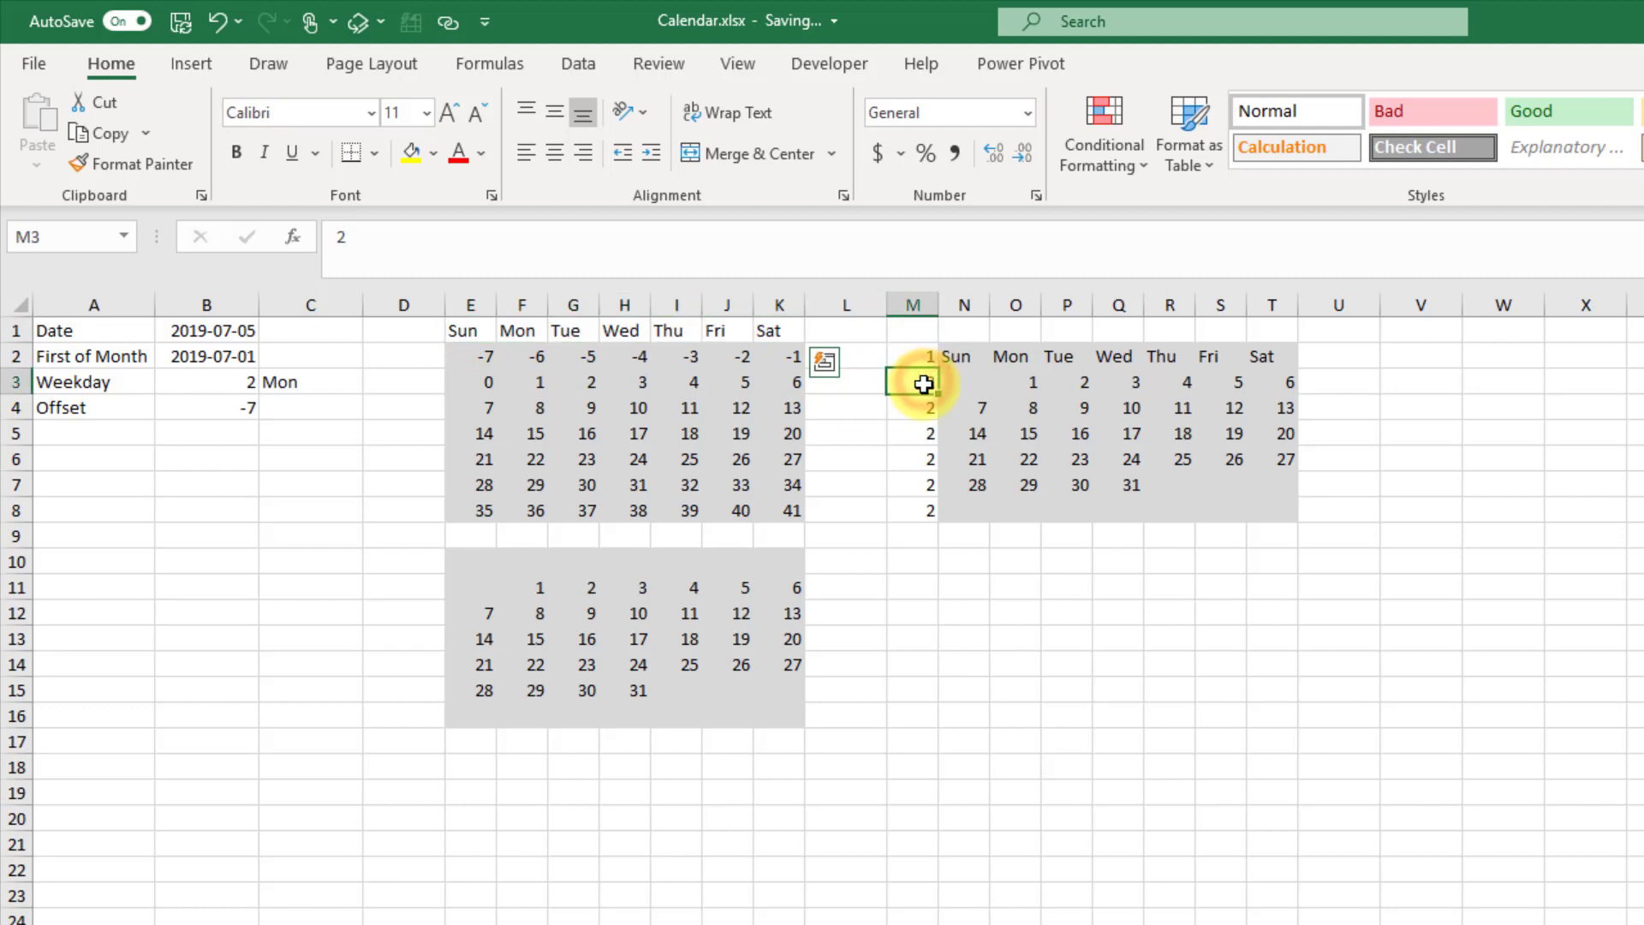
pyautogui.moveTo(922, 394); pyautogui.dragTo(913, 507)
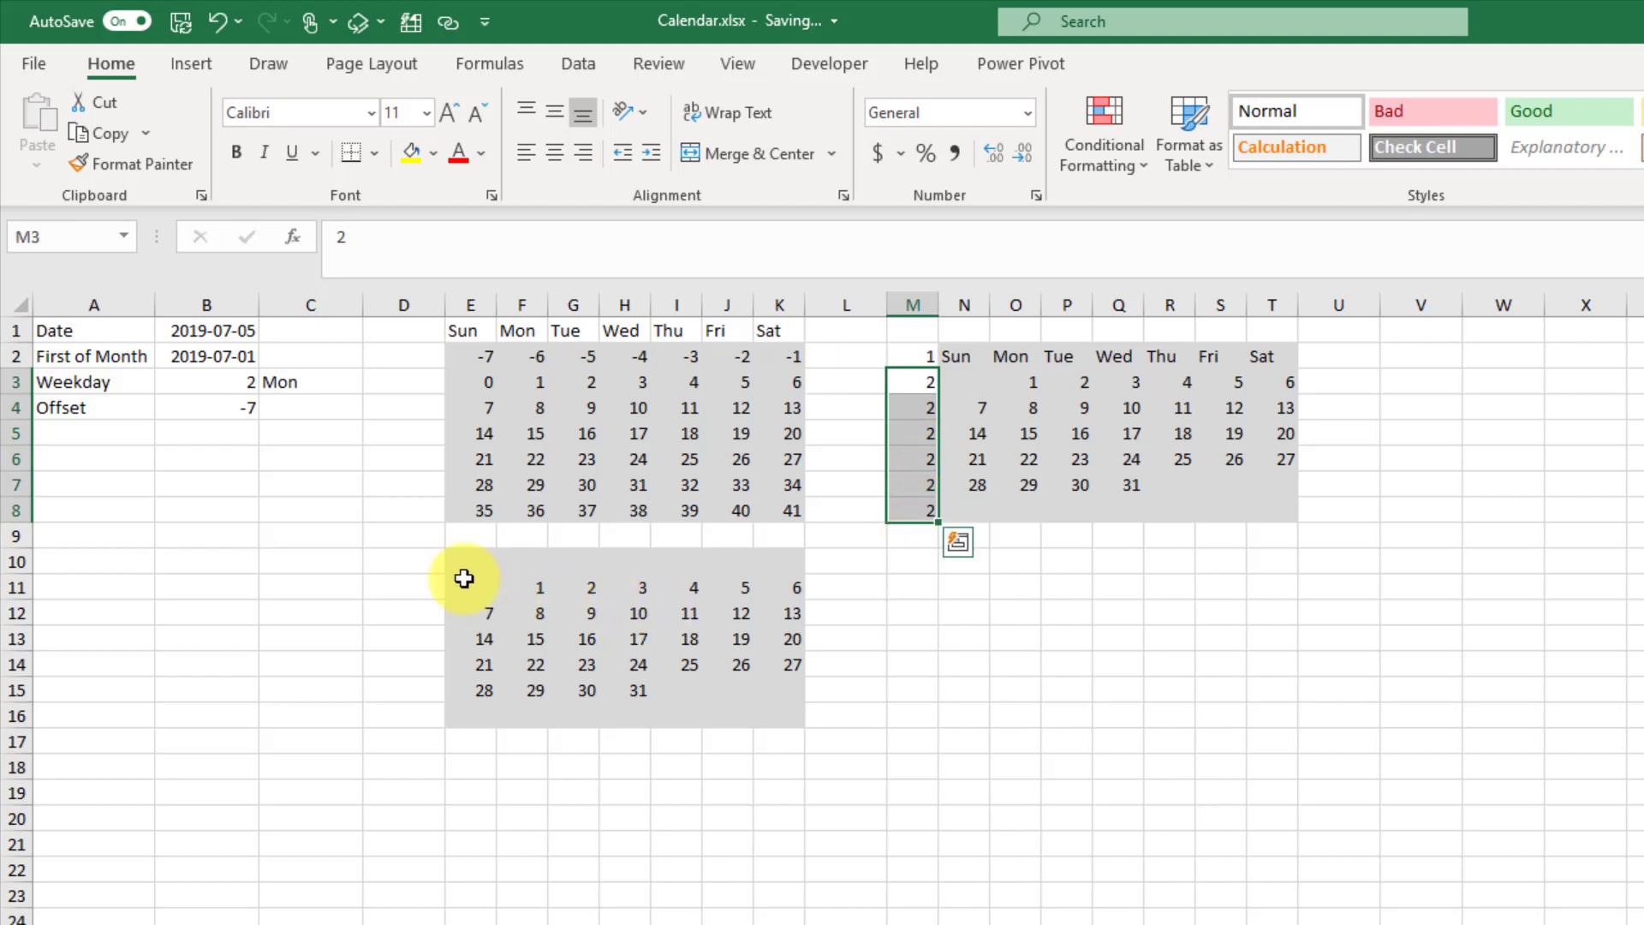
pyautogui.moveTo(474, 578); pyautogui.dragTo(768, 714)
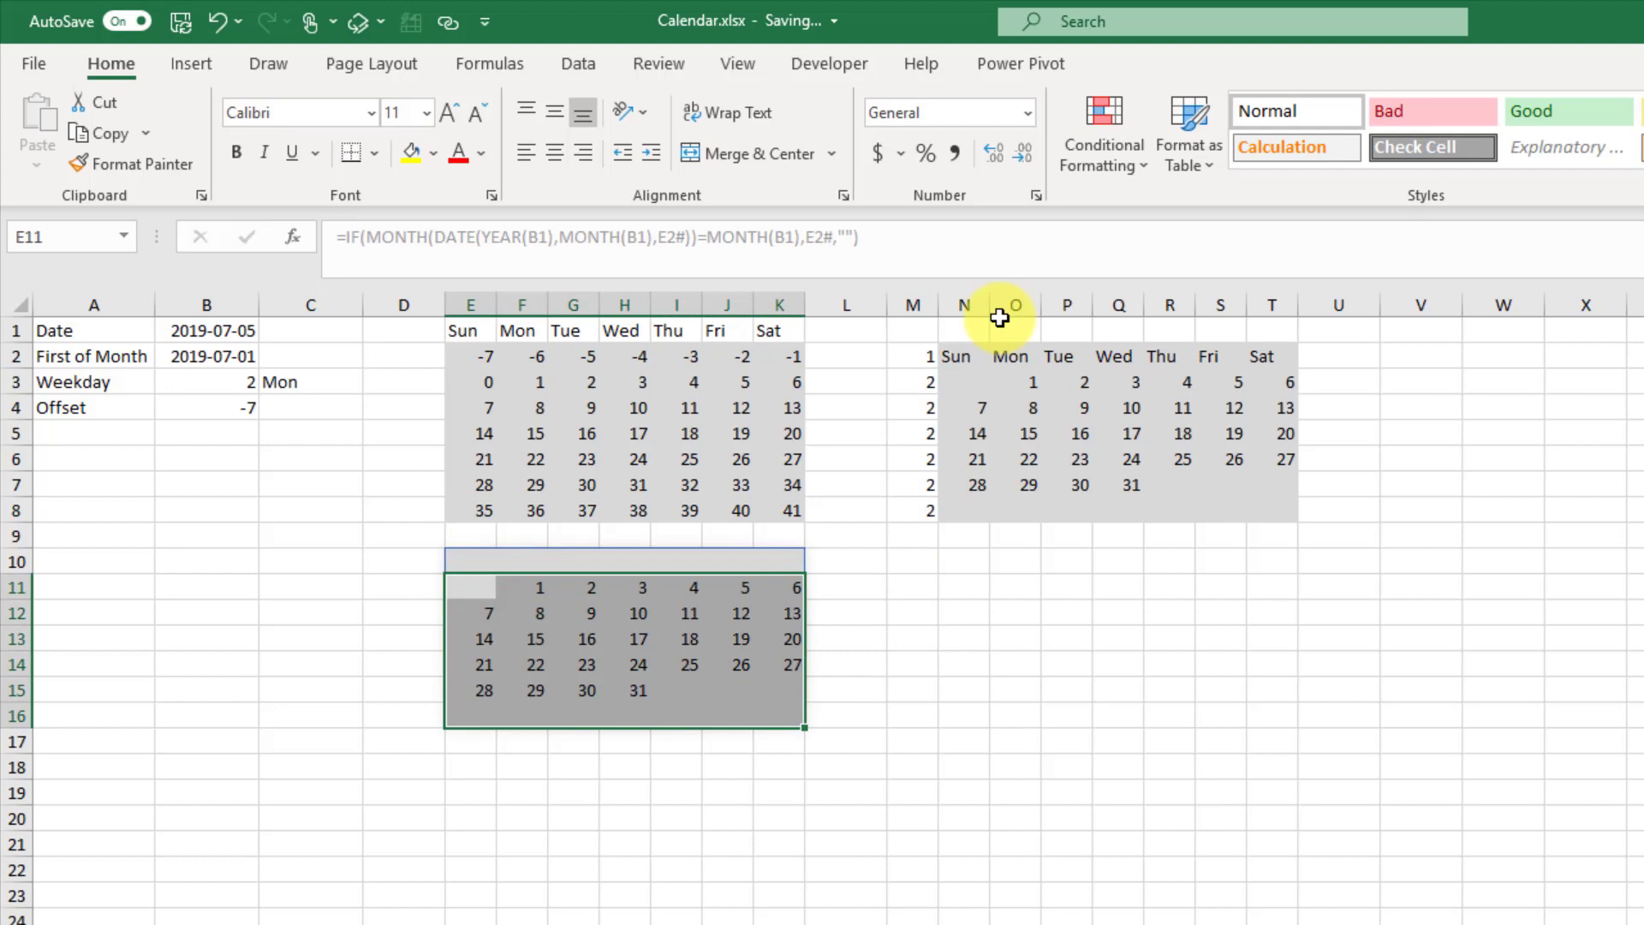
pyautogui.click(958, 356)
pyautogui.moveTo(418, 238); pyautogui.dragTo(525, 237)
pyautogui.moveTo(907, 357); pyautogui.dragTo(929, 508)
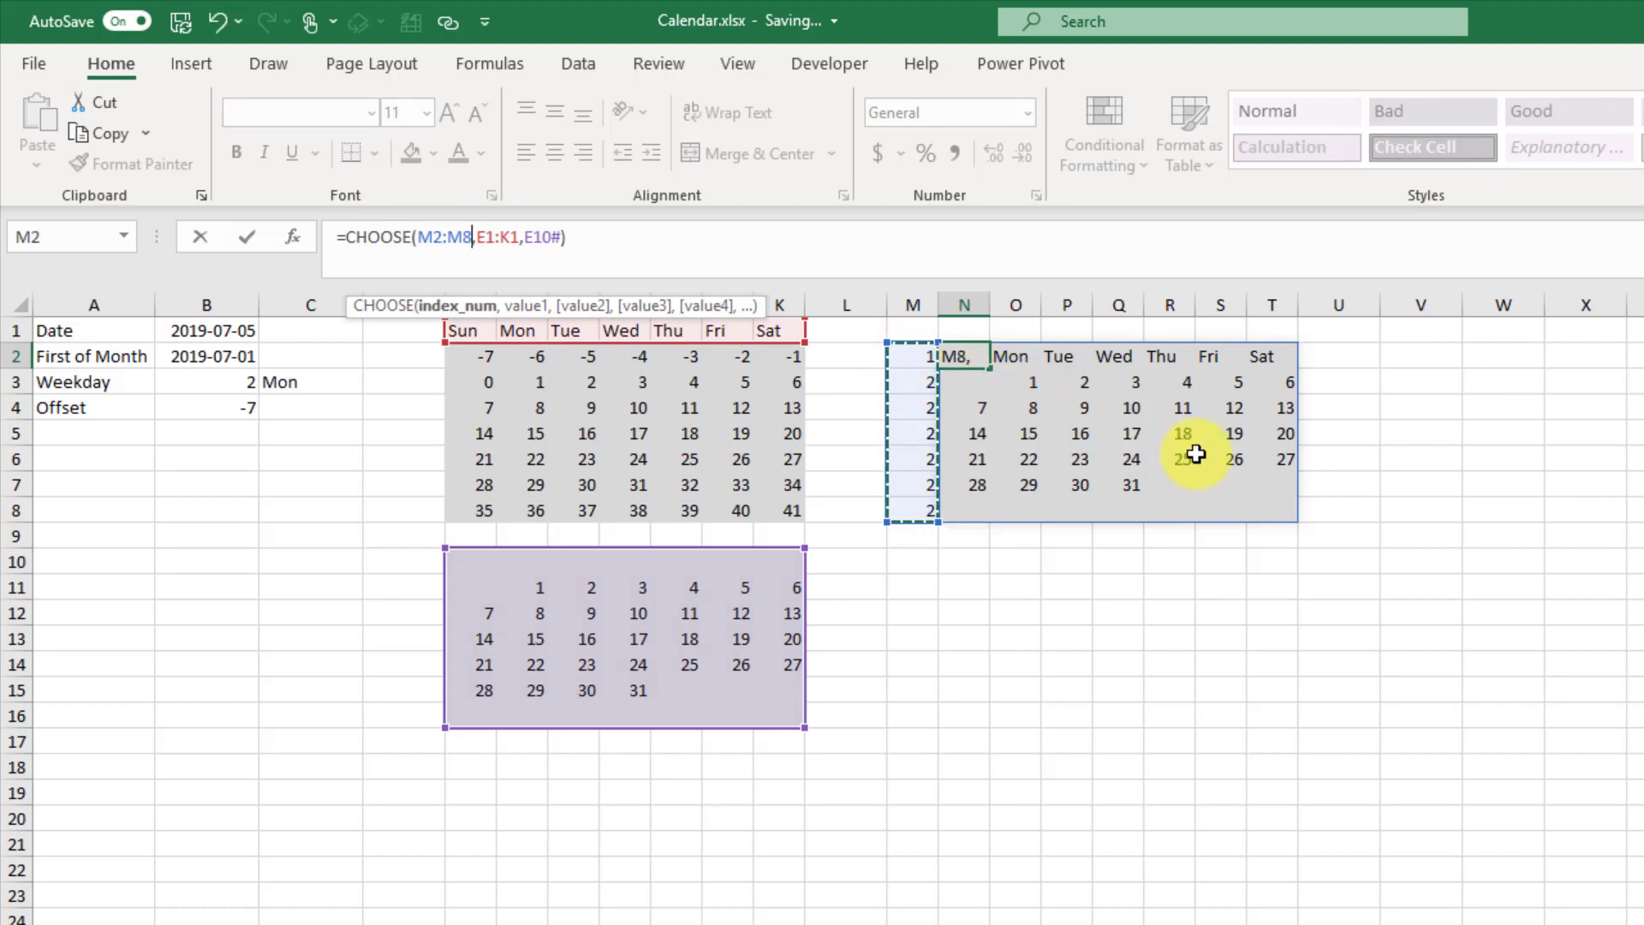
pyautogui.press('Return')
pyautogui.press('Up')
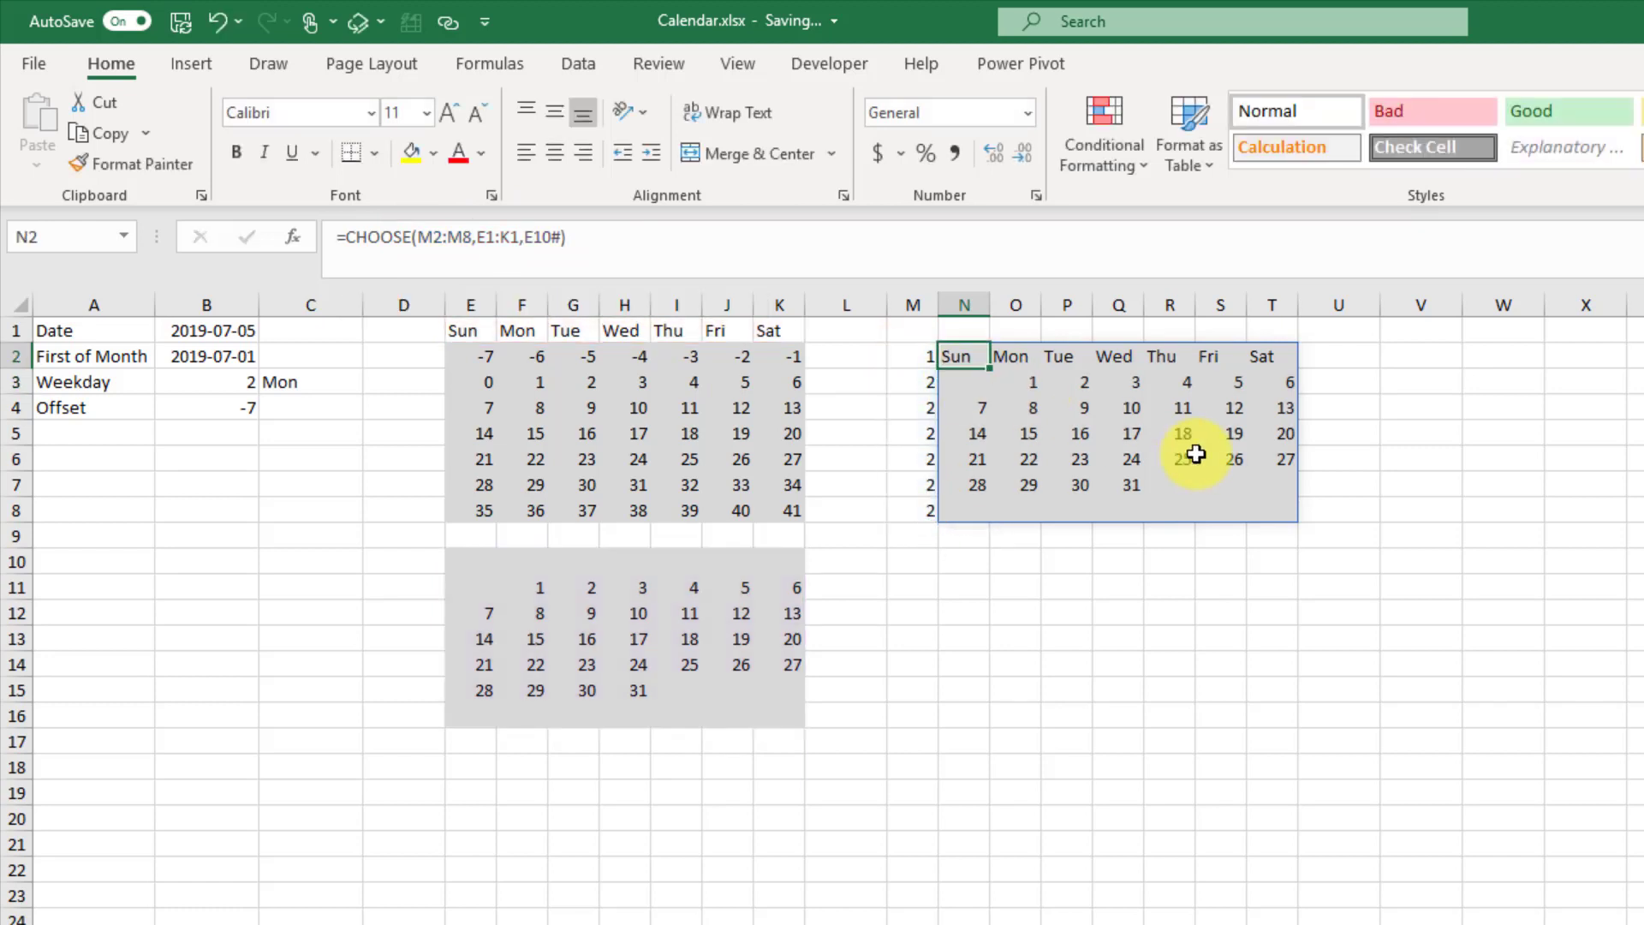
# Convert the M2:M8 reference in the N2 formula into the array constant {1;2;2;2;2;2;2} and commit it
pyautogui.click(454, 236)
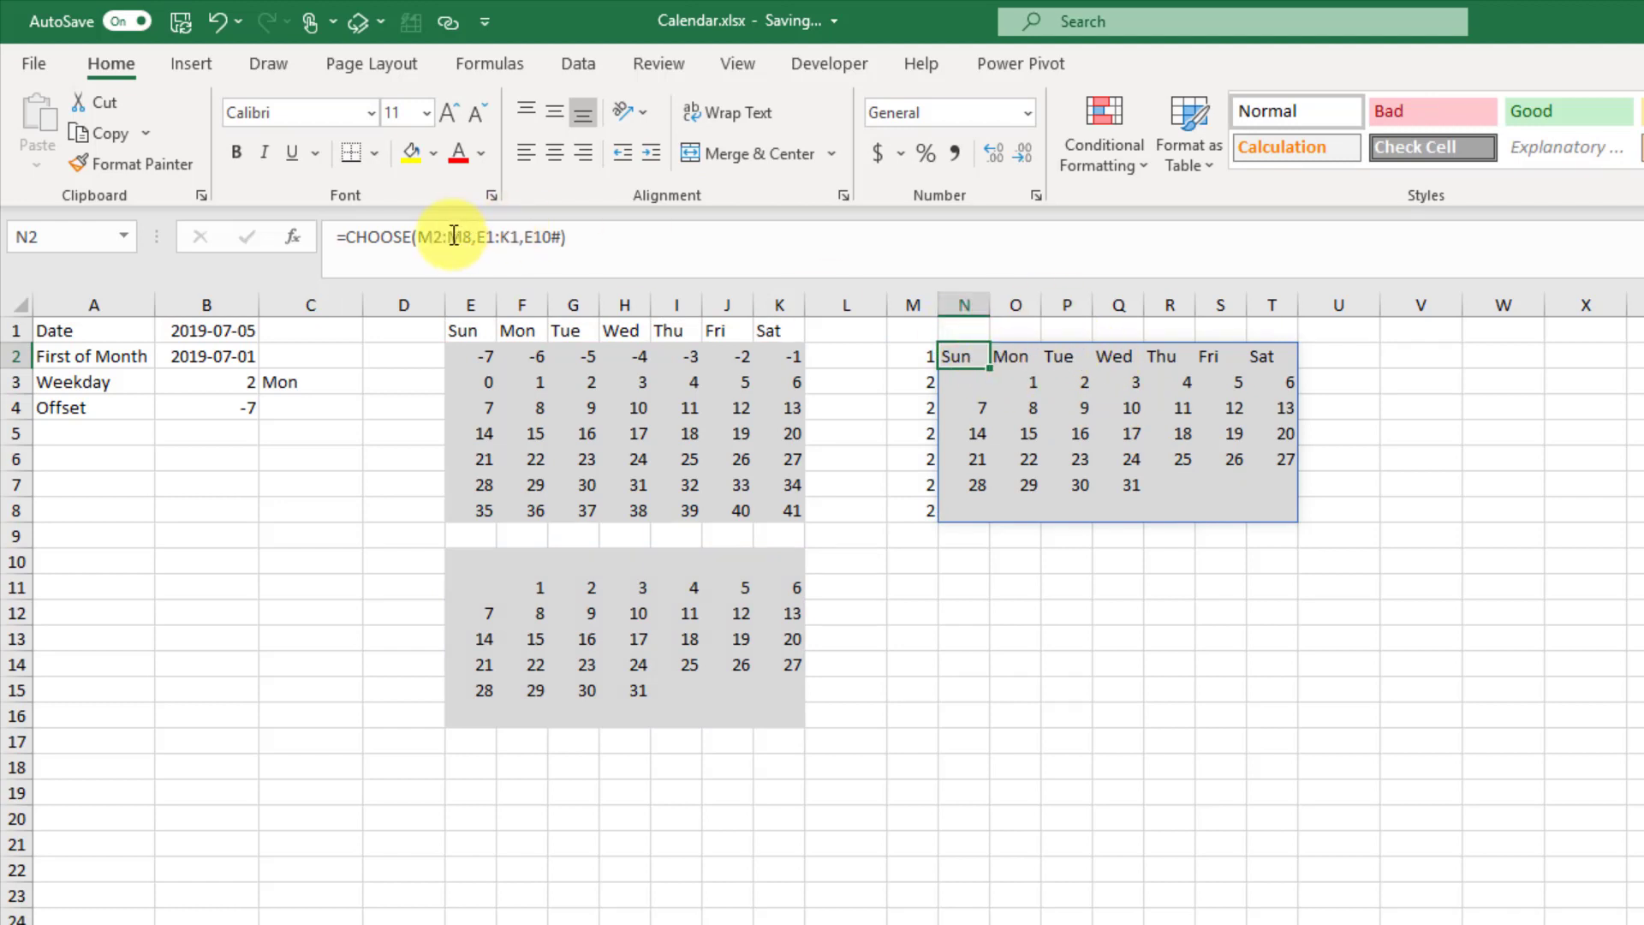
pyautogui.doubleClick(421, 237)
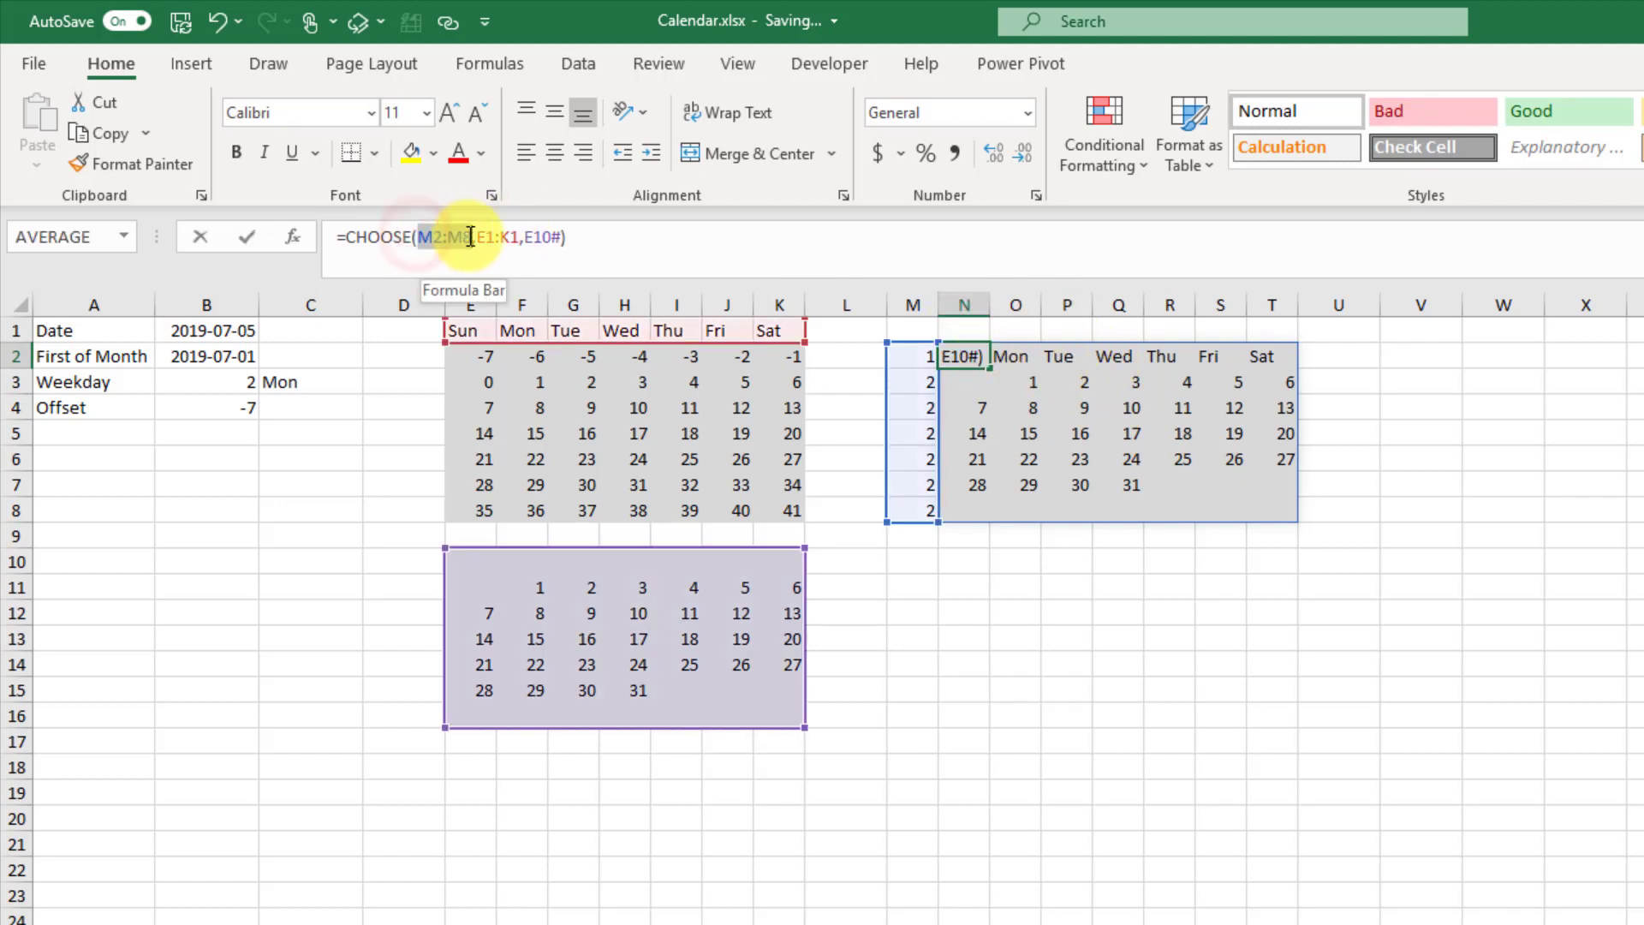
pyautogui.press('F9')
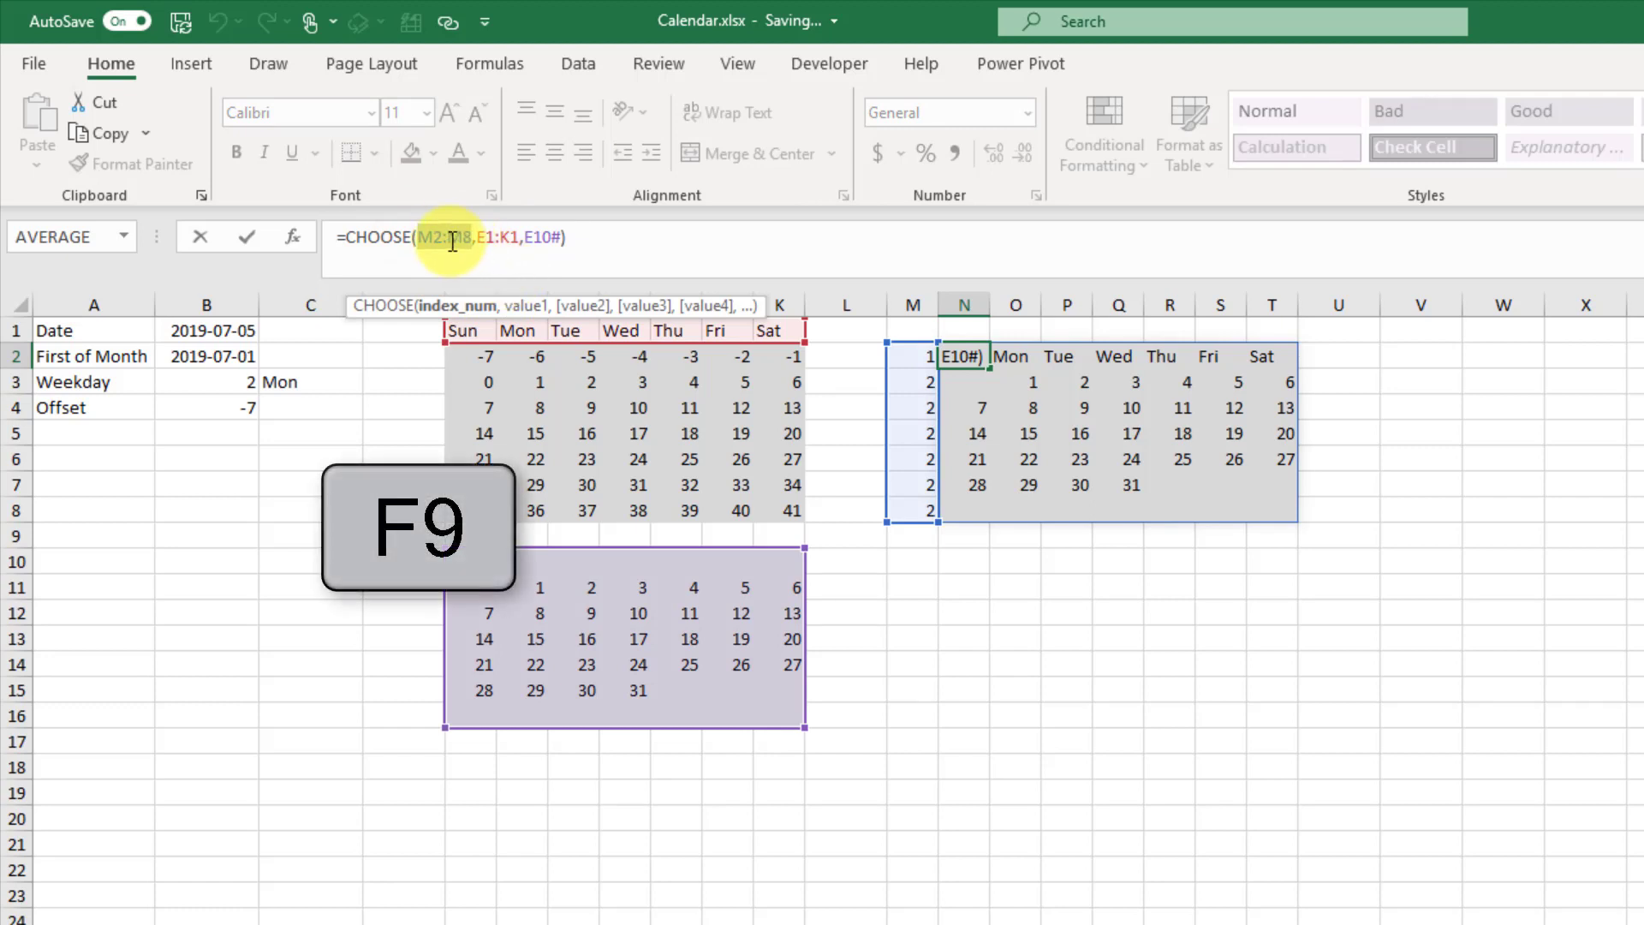
pyautogui.press('F9')
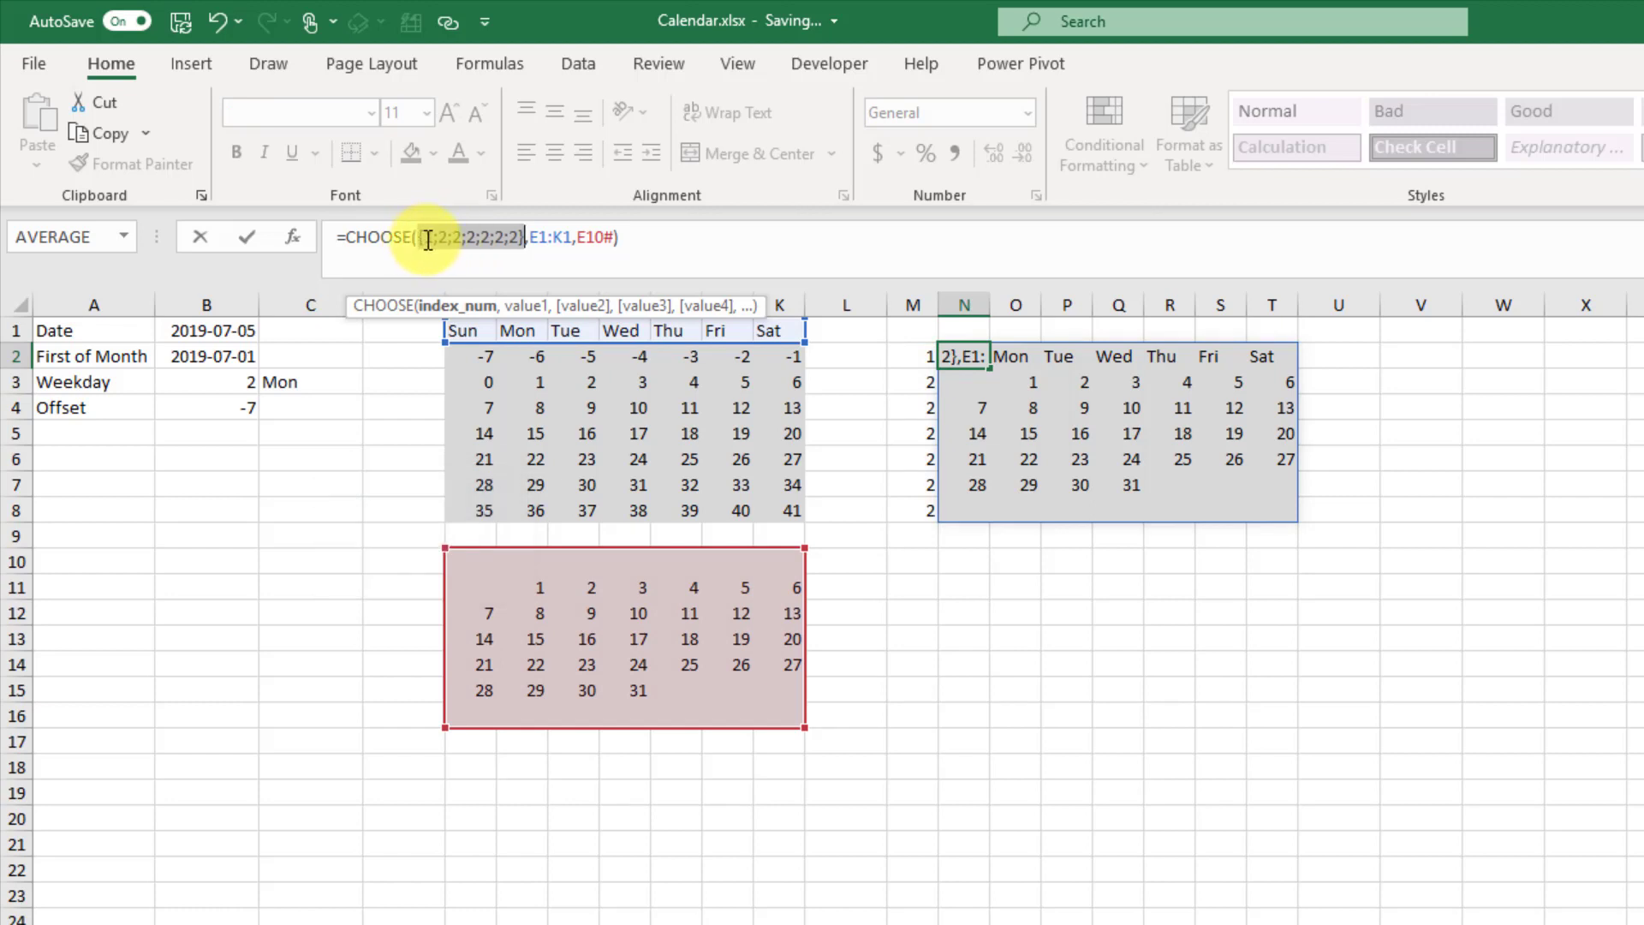
pyautogui.moveTo(417, 256); pyautogui.dragTo(518, 254)
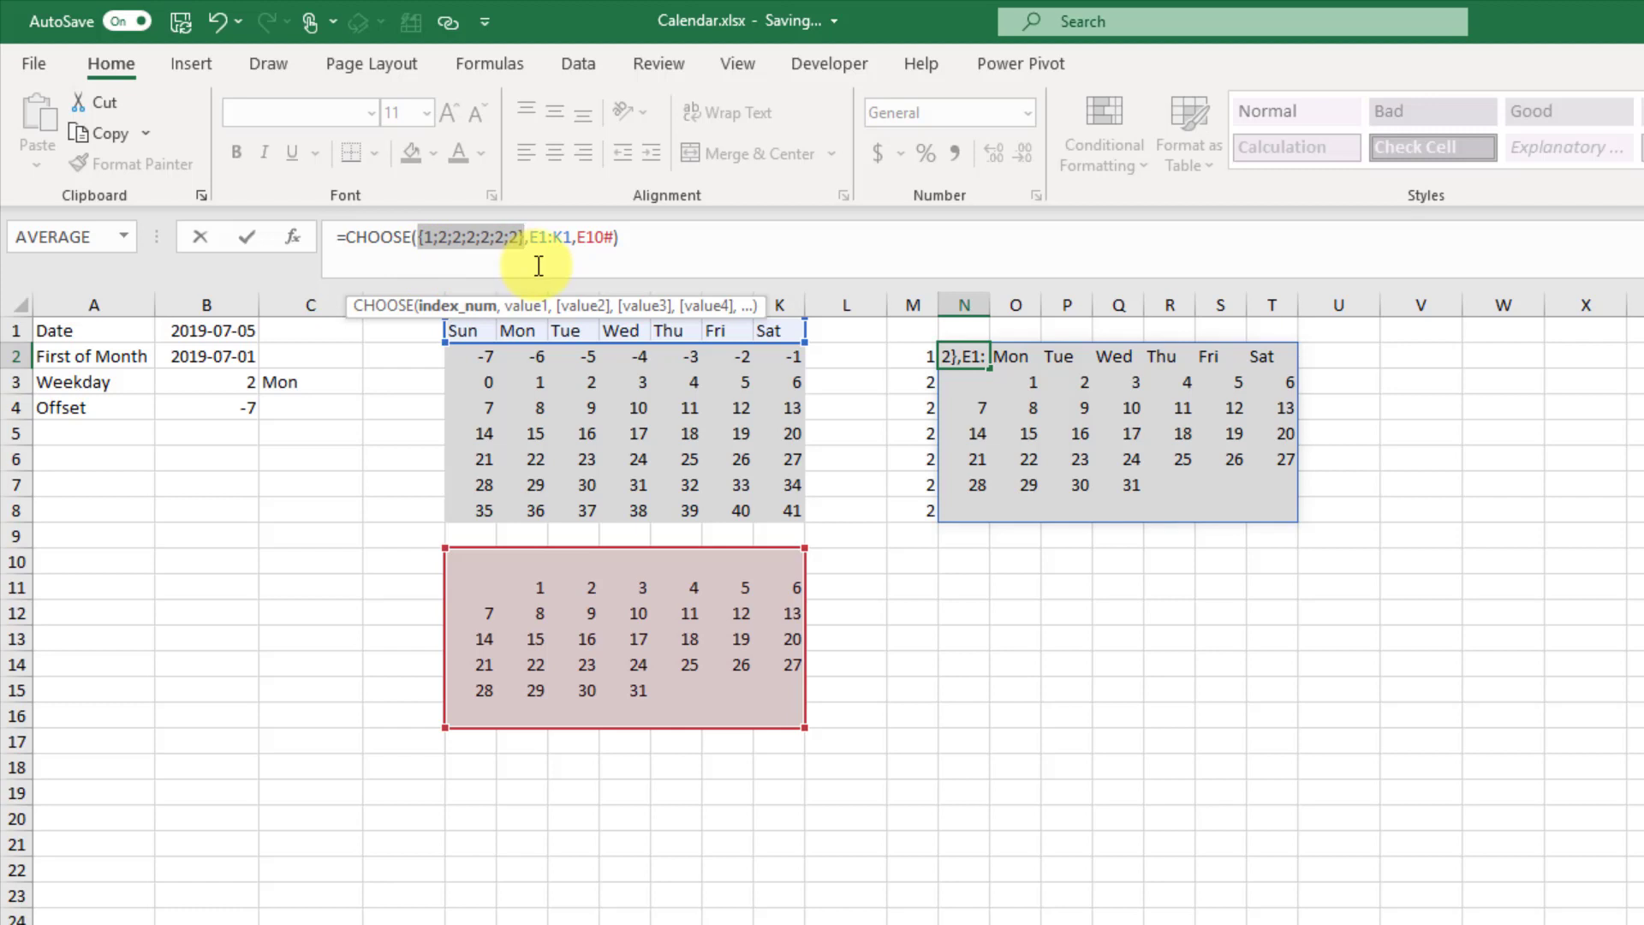
pyautogui.press('Return')
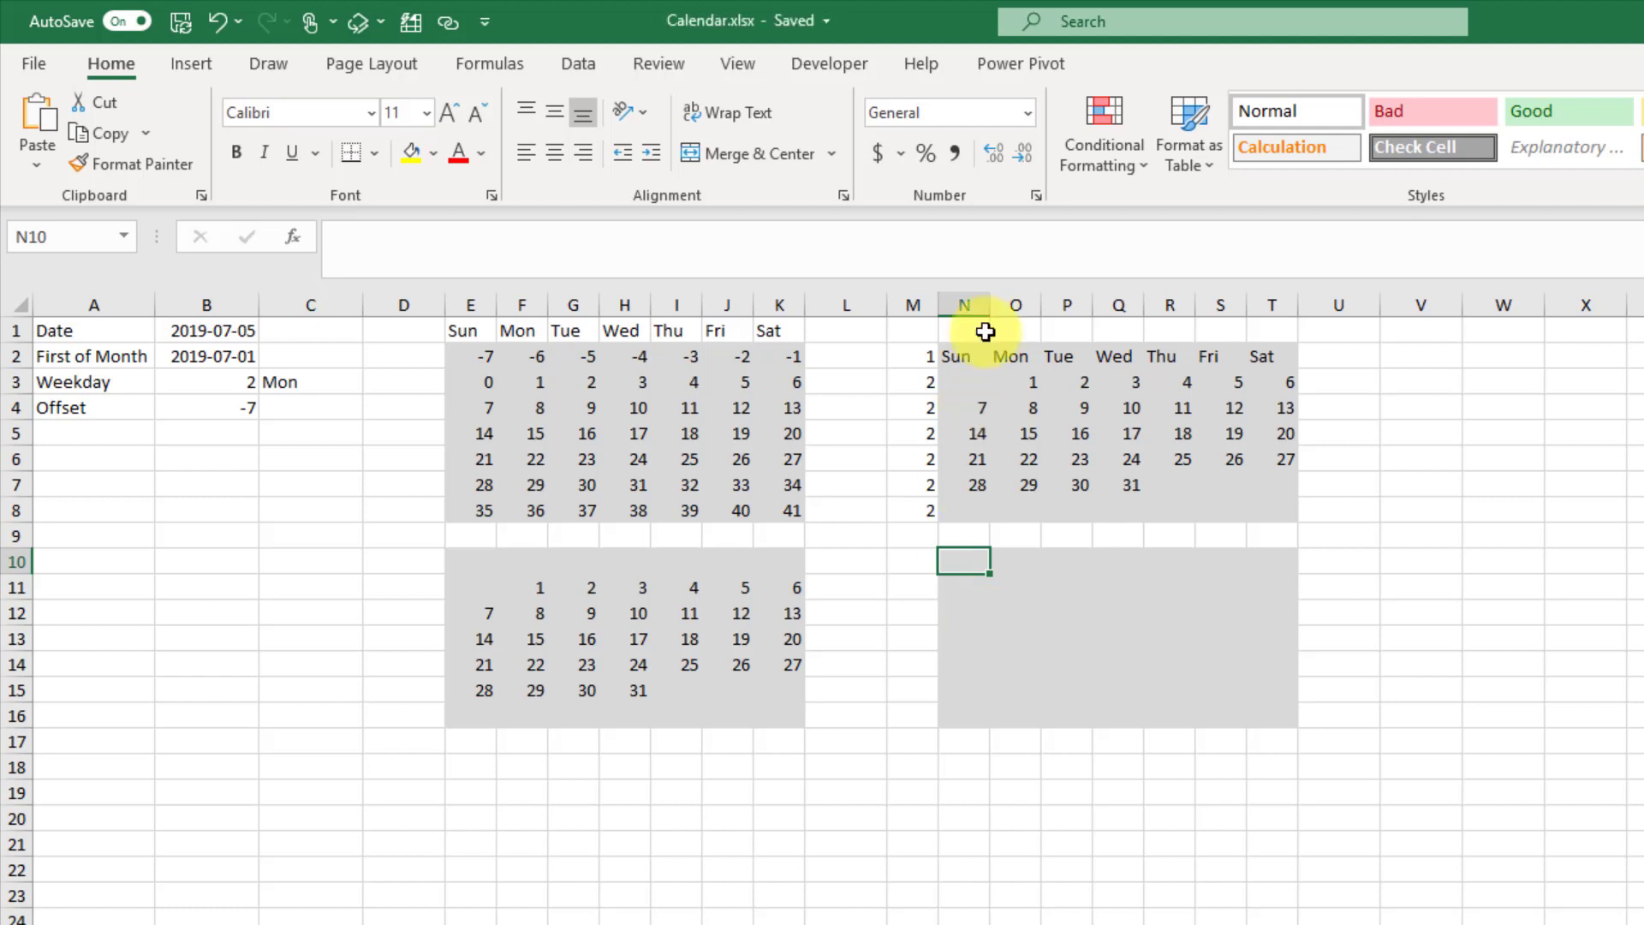
# Copy the CHOOSE formula text from N2 into N10 with its references E1:K1 and E10# unchanged
pyautogui.click(966, 351)
pyautogui.tripleClick(698, 246)
pyautogui.hotkey('ctrl', 'c')
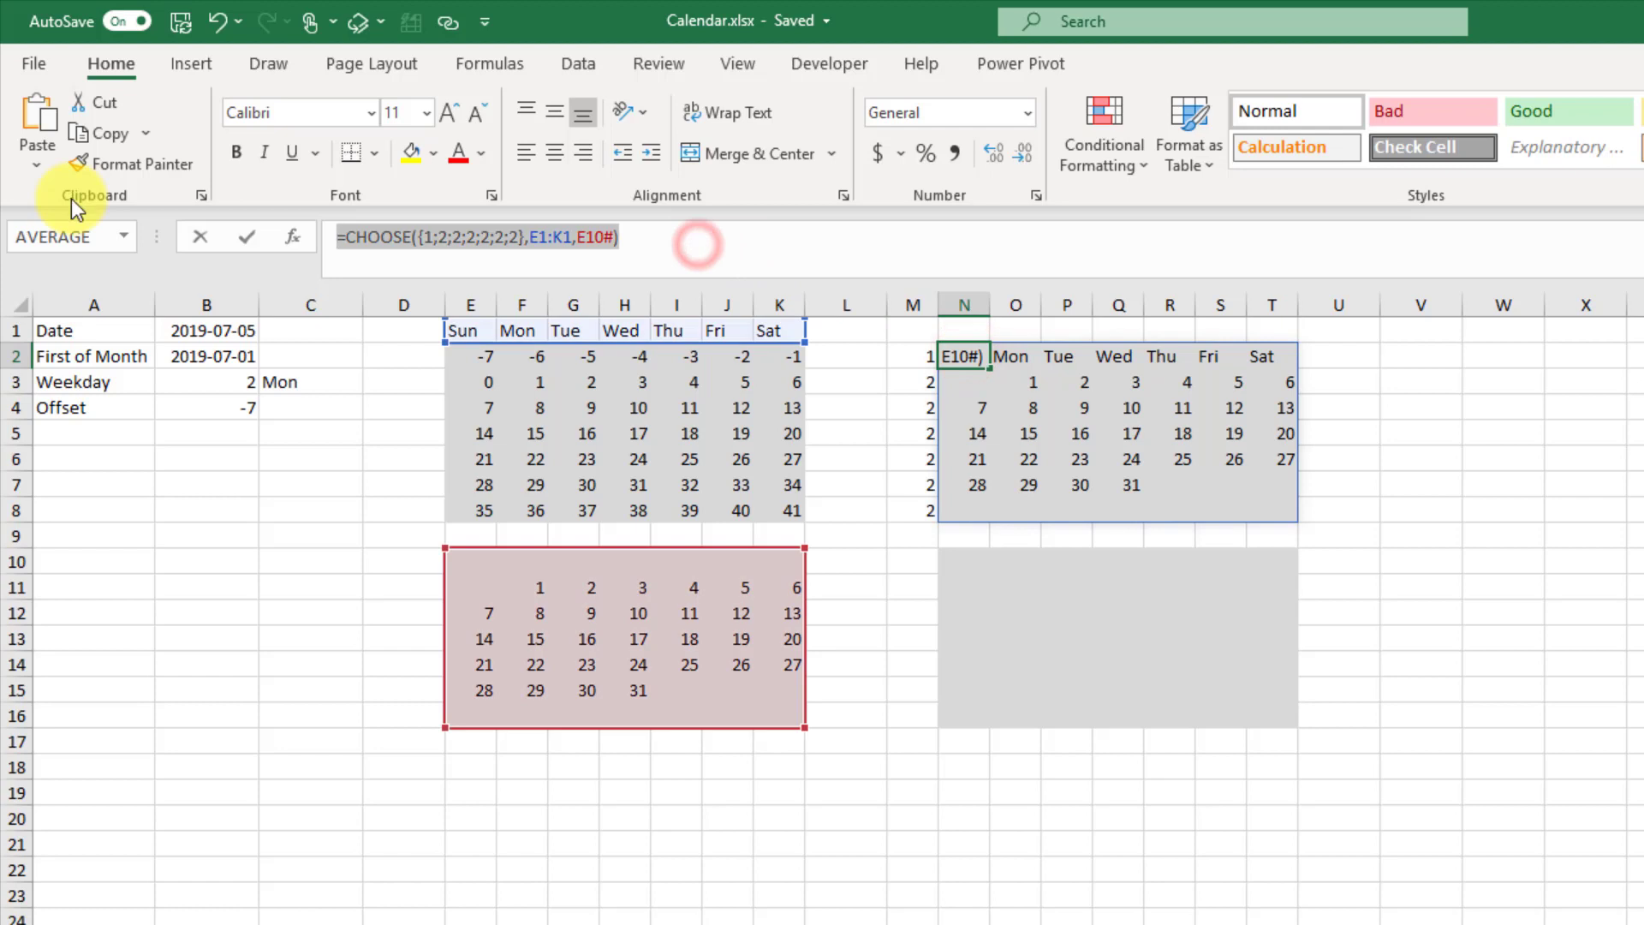
pyautogui.hotkey('ctrl', 'Return')
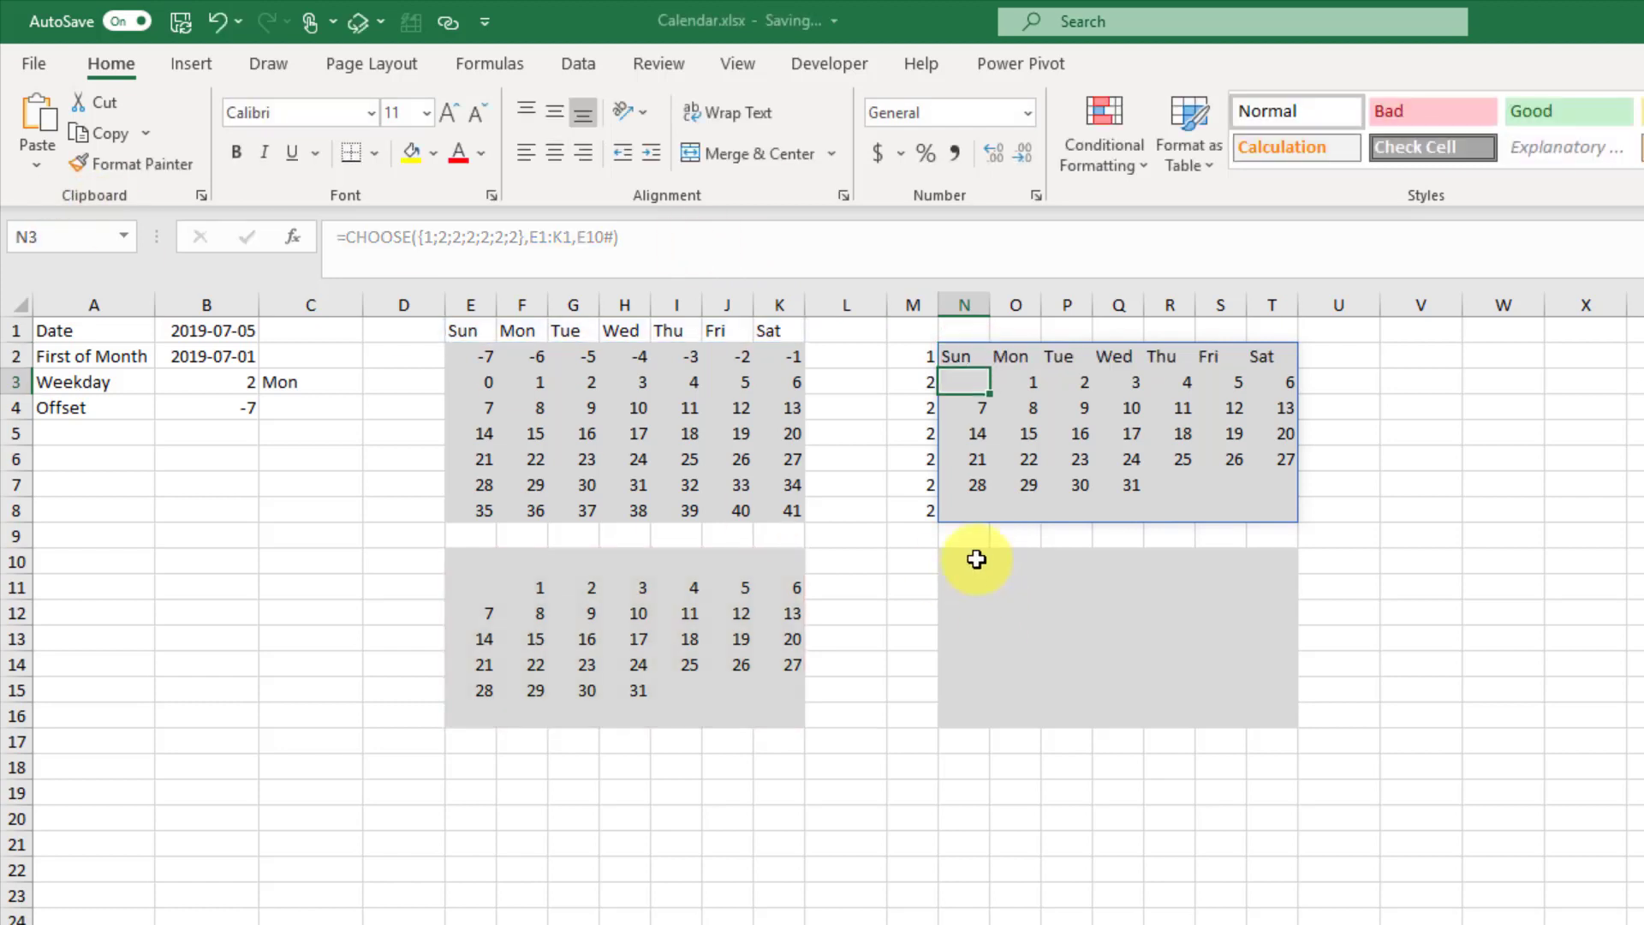
pyautogui.click(976, 561)
pyautogui.hotkey('ctrl', 'v')
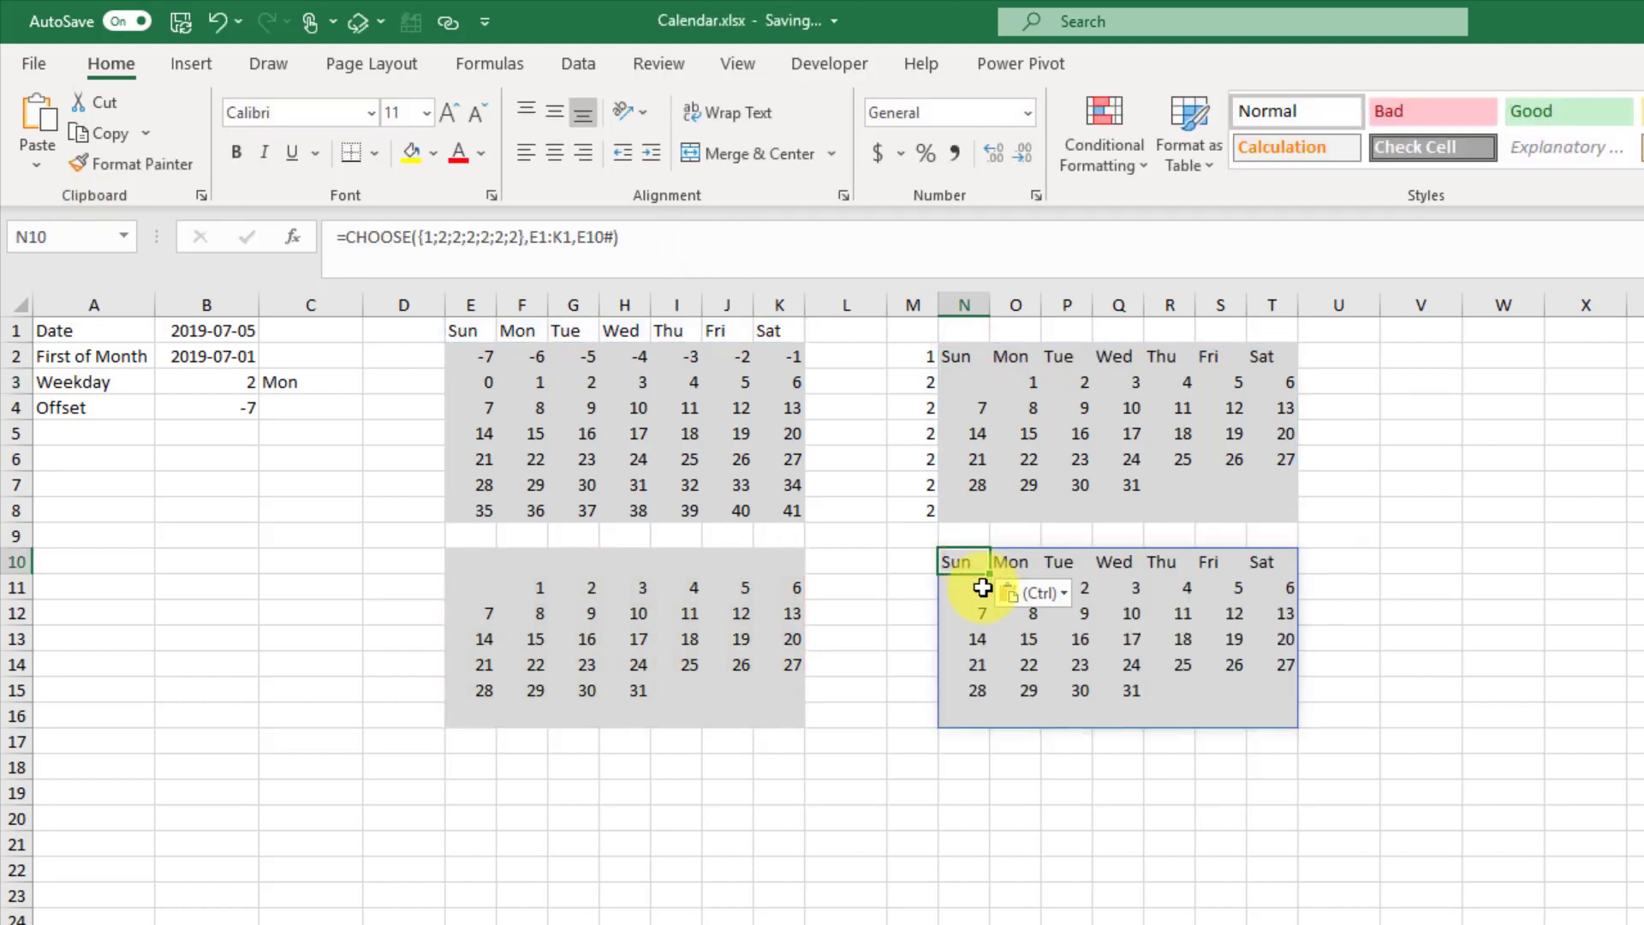
pyautogui.press('F2')
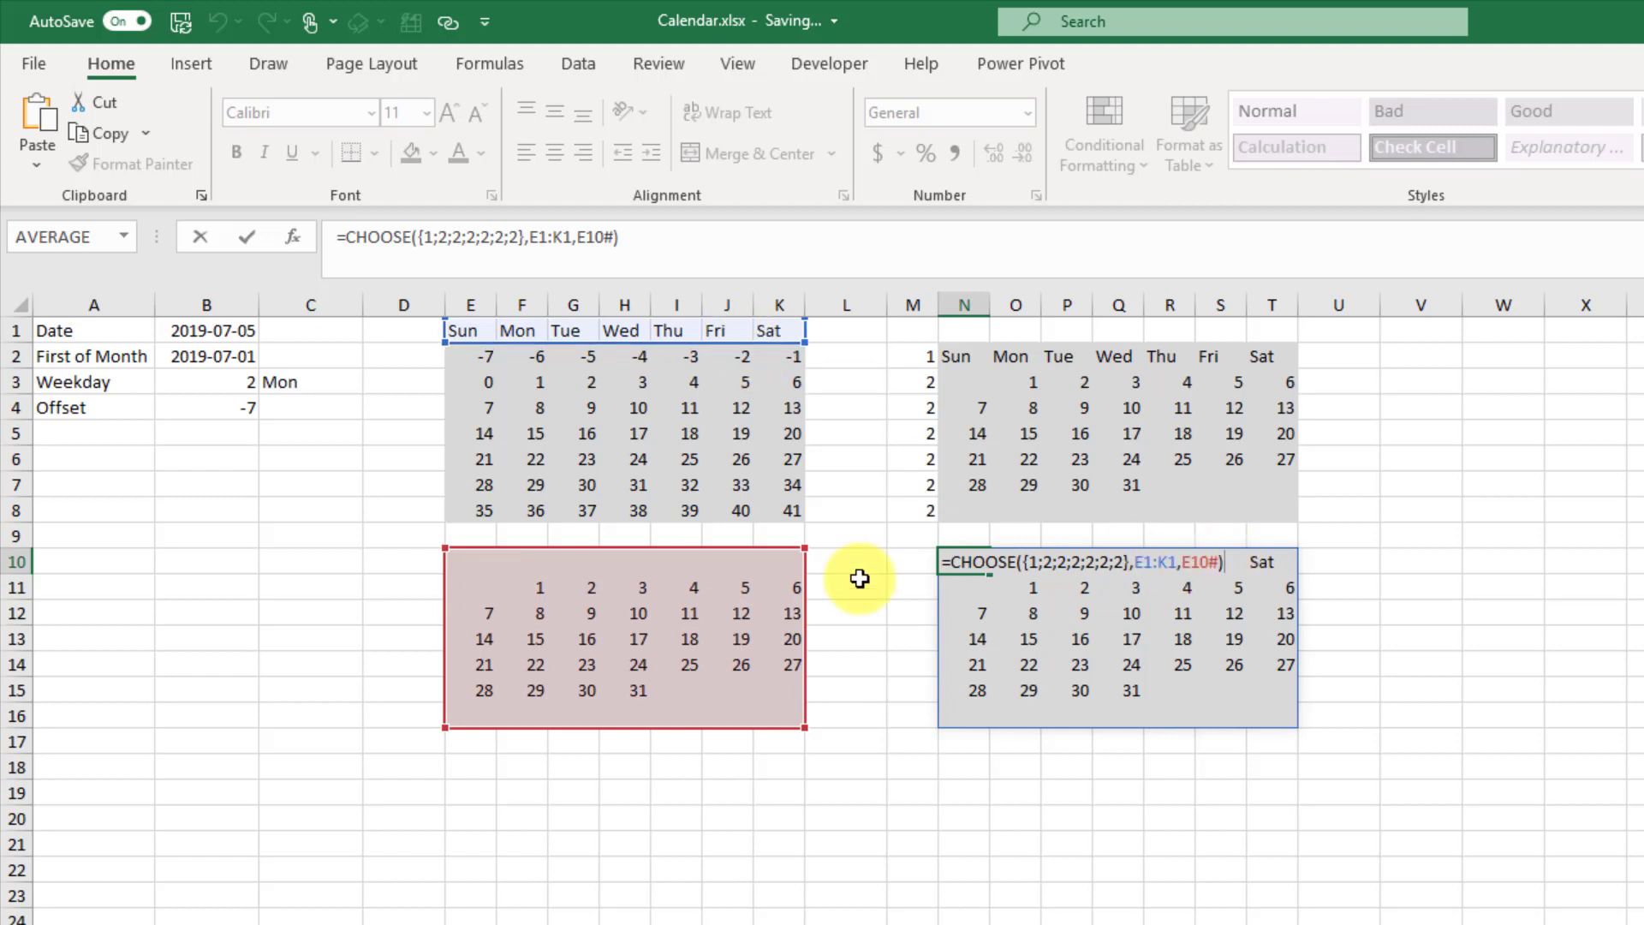
pyautogui.press('Return')
# Replace E10# in the N10 formula with the IF expression from E10: IF(MONTH(DATE(YEAR(B1),MONTH(B1),E2#))=MONTH(B1),E2#,"")
pyautogui.click(470, 561)
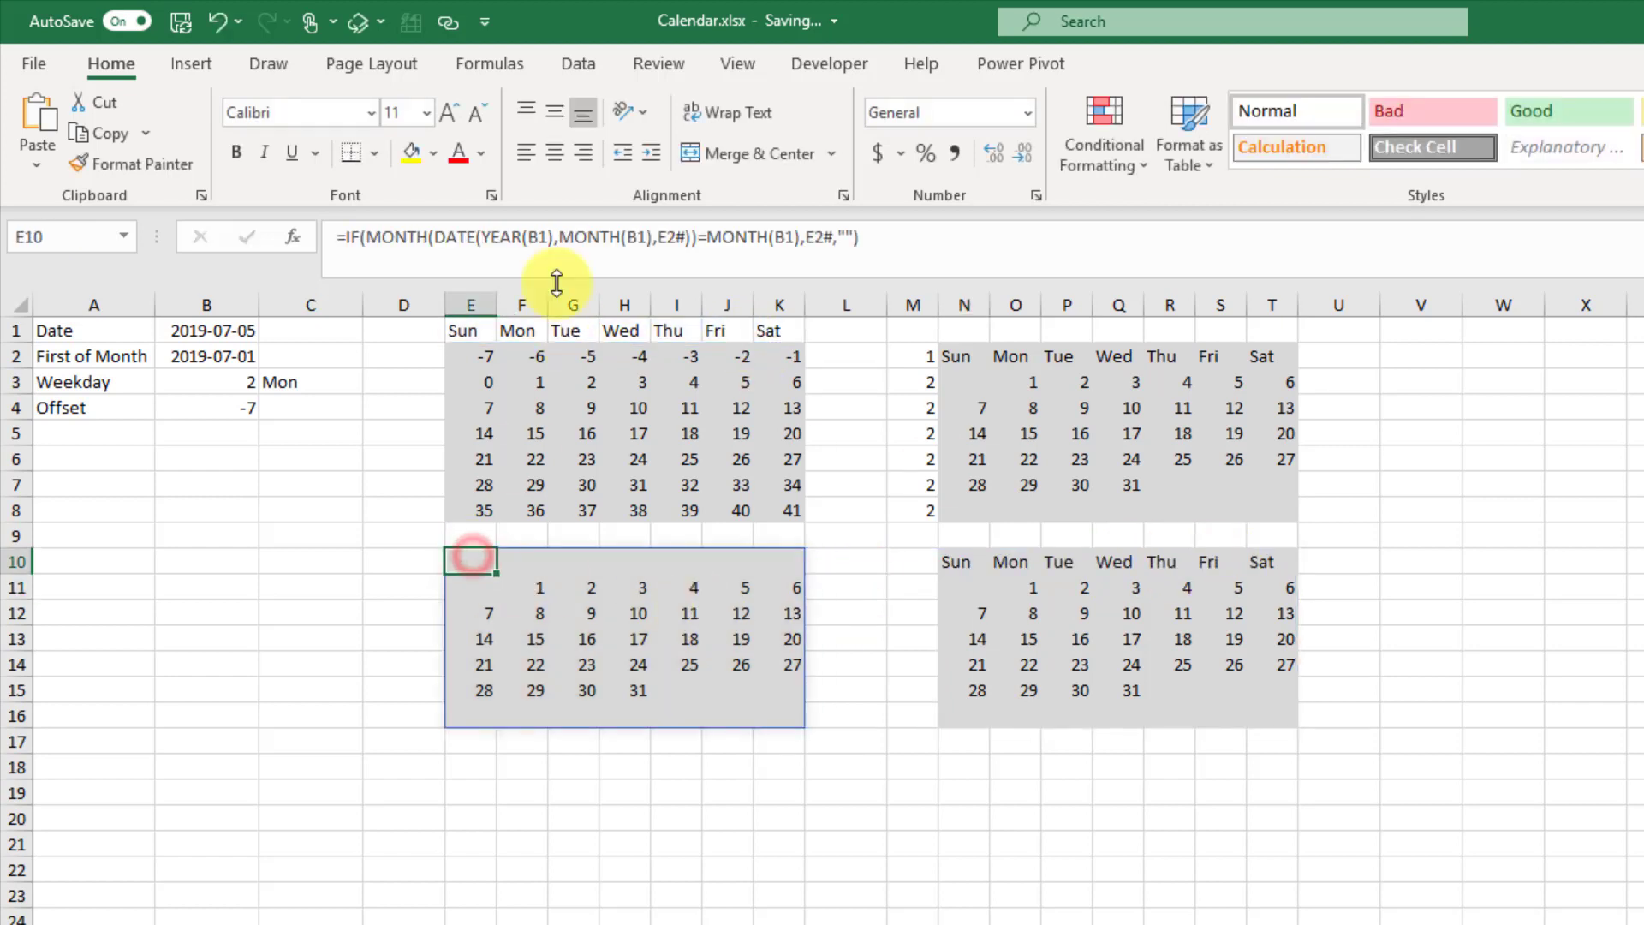
pyautogui.moveTo(337, 241); pyautogui.dragTo(971, 254)
pyautogui.hotkey('ctrl', 'c')
pyautogui.press('Return')
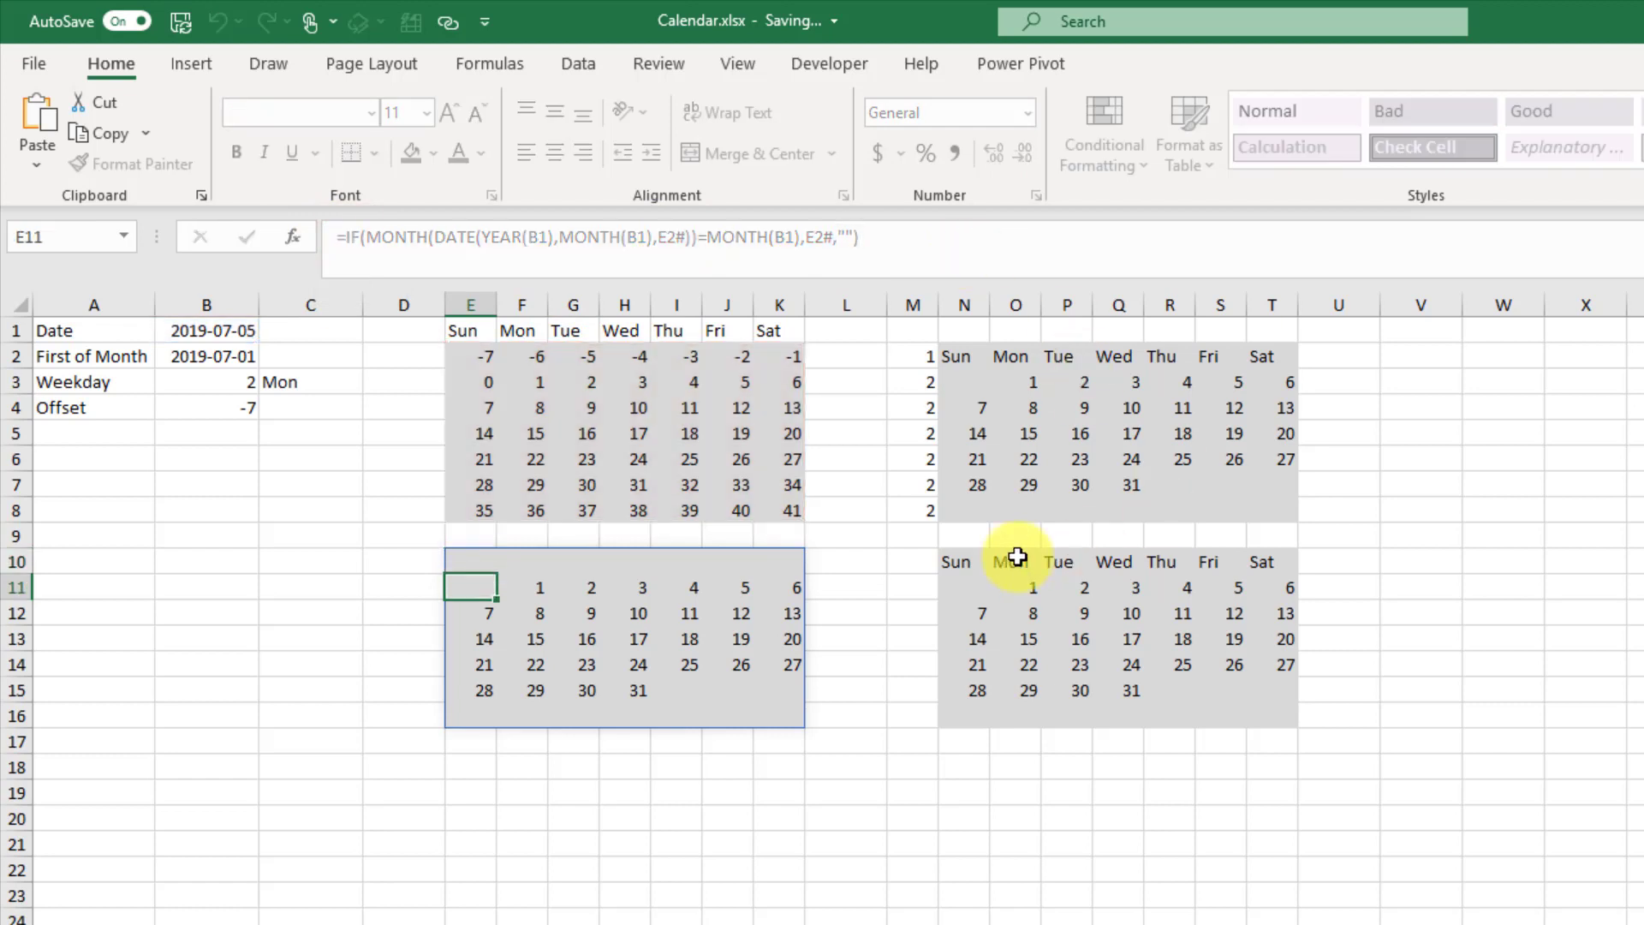
pyautogui.click(954, 555)
pyautogui.click(604, 239)
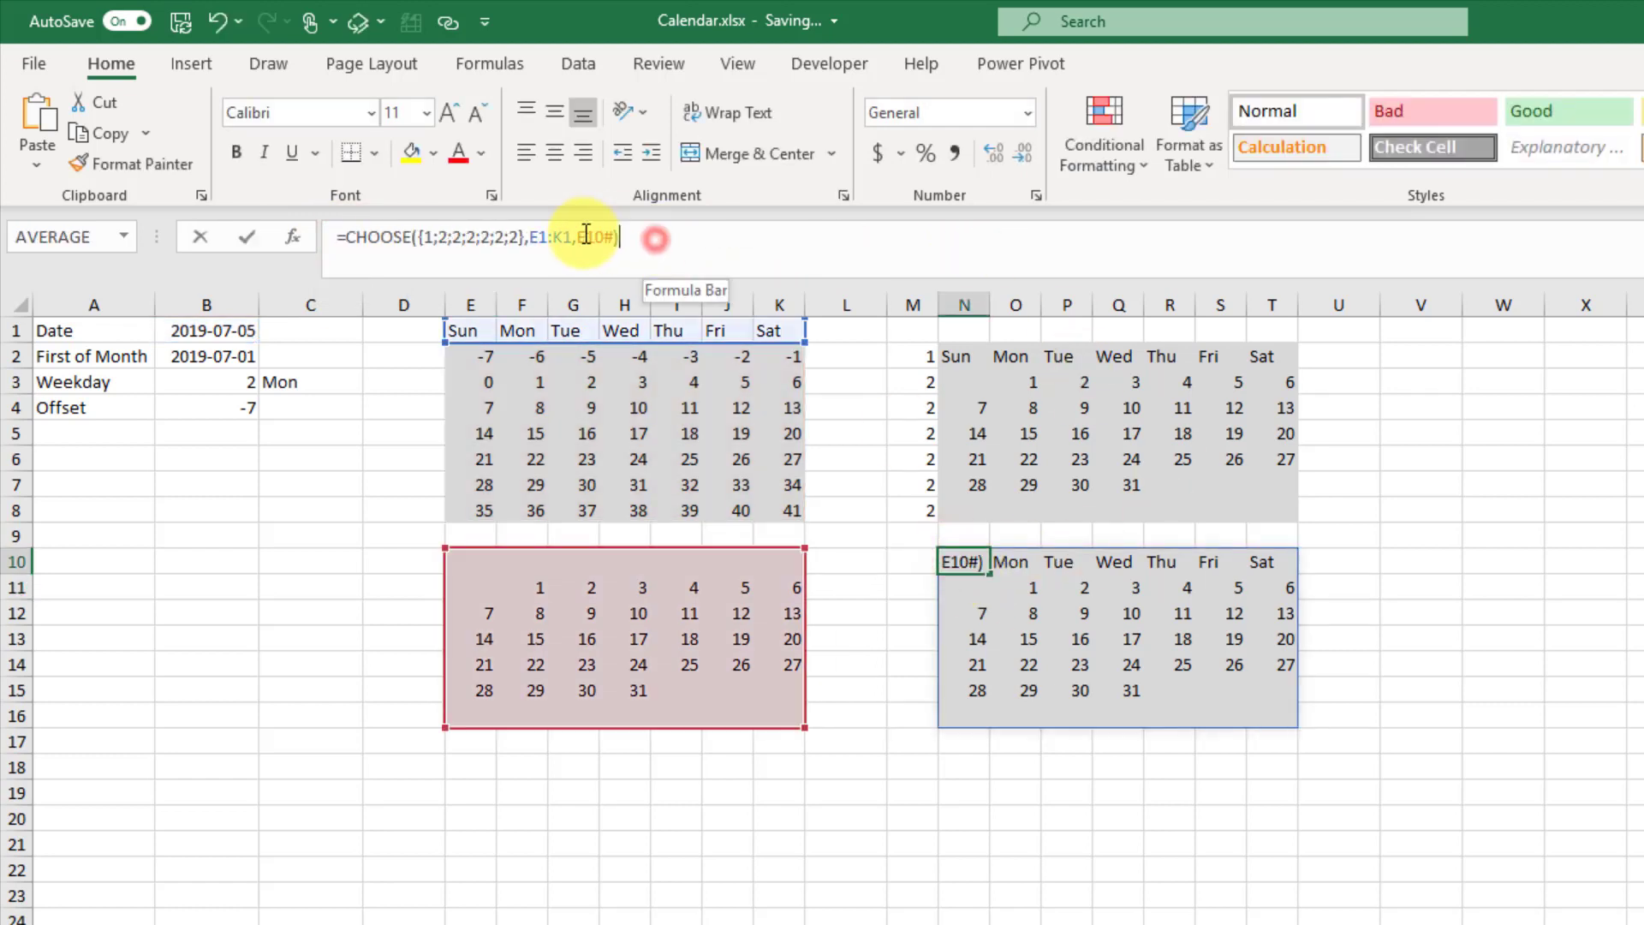
pyautogui.doubleClick(611, 240)
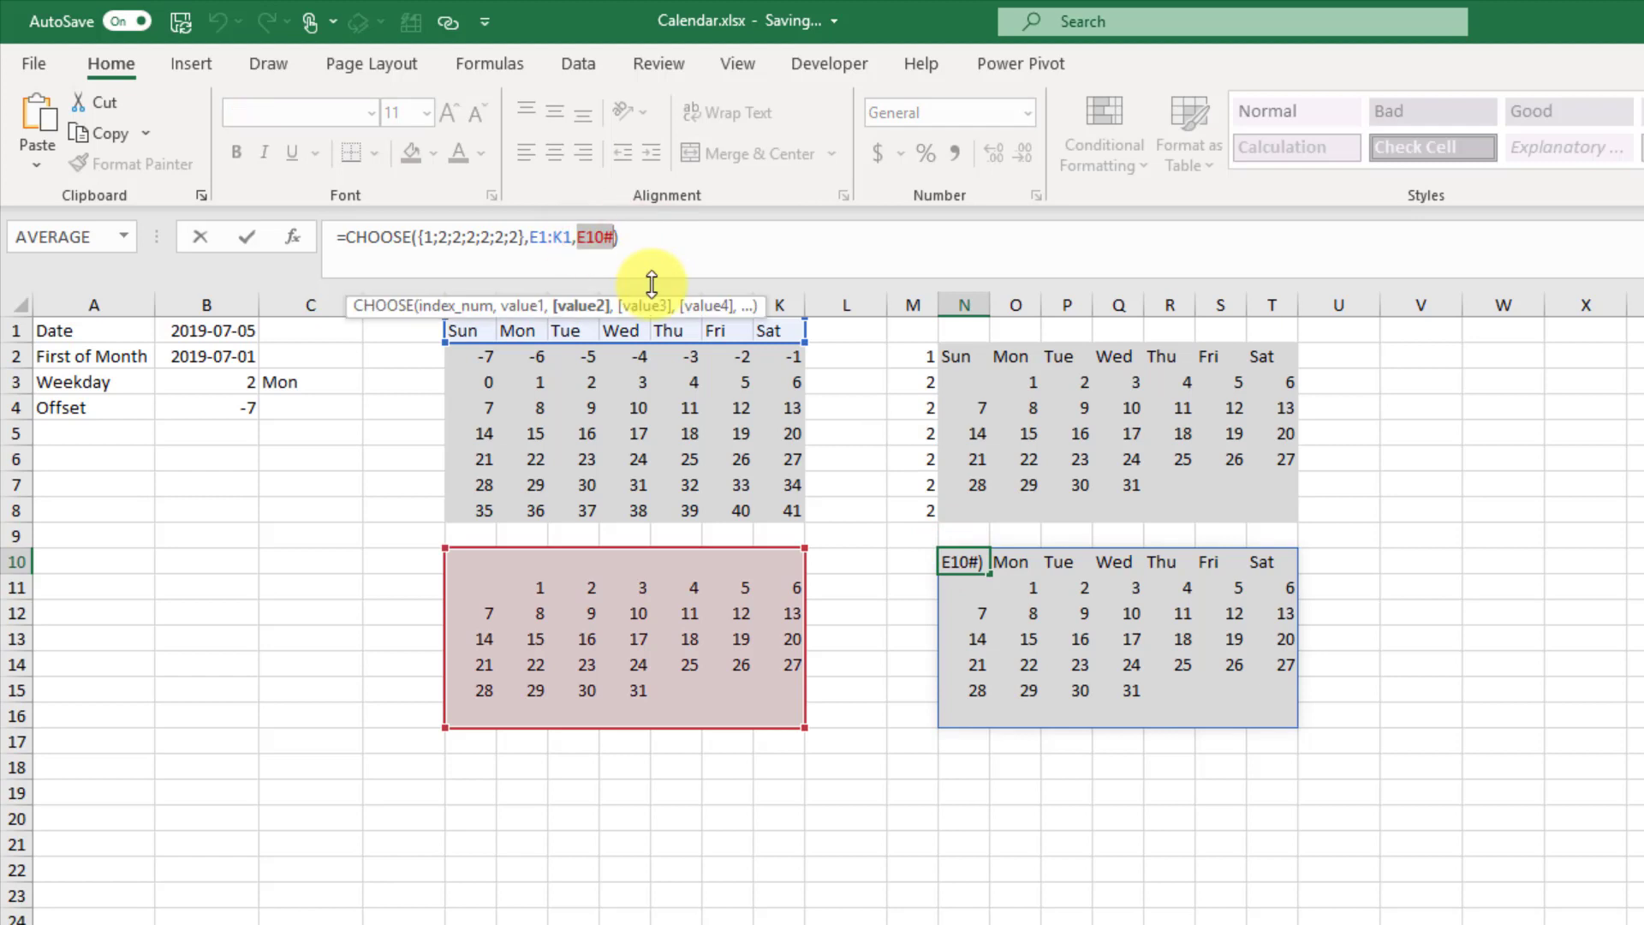
pyautogui.hotkey('ctrl', 'v')
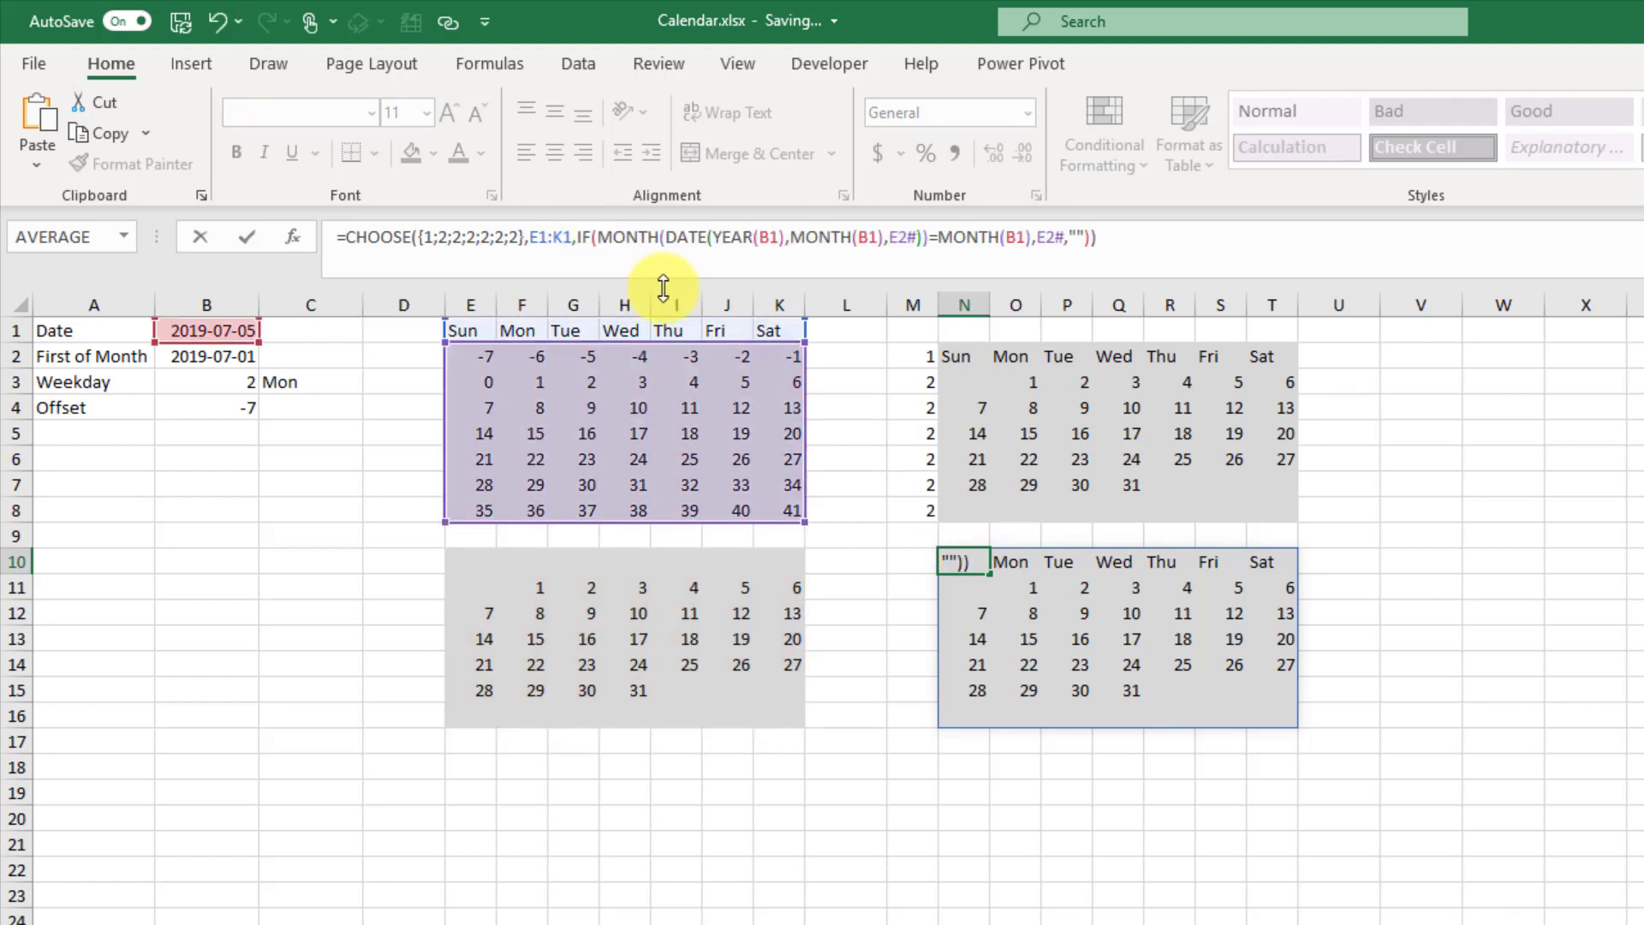
pyautogui.press('Return')
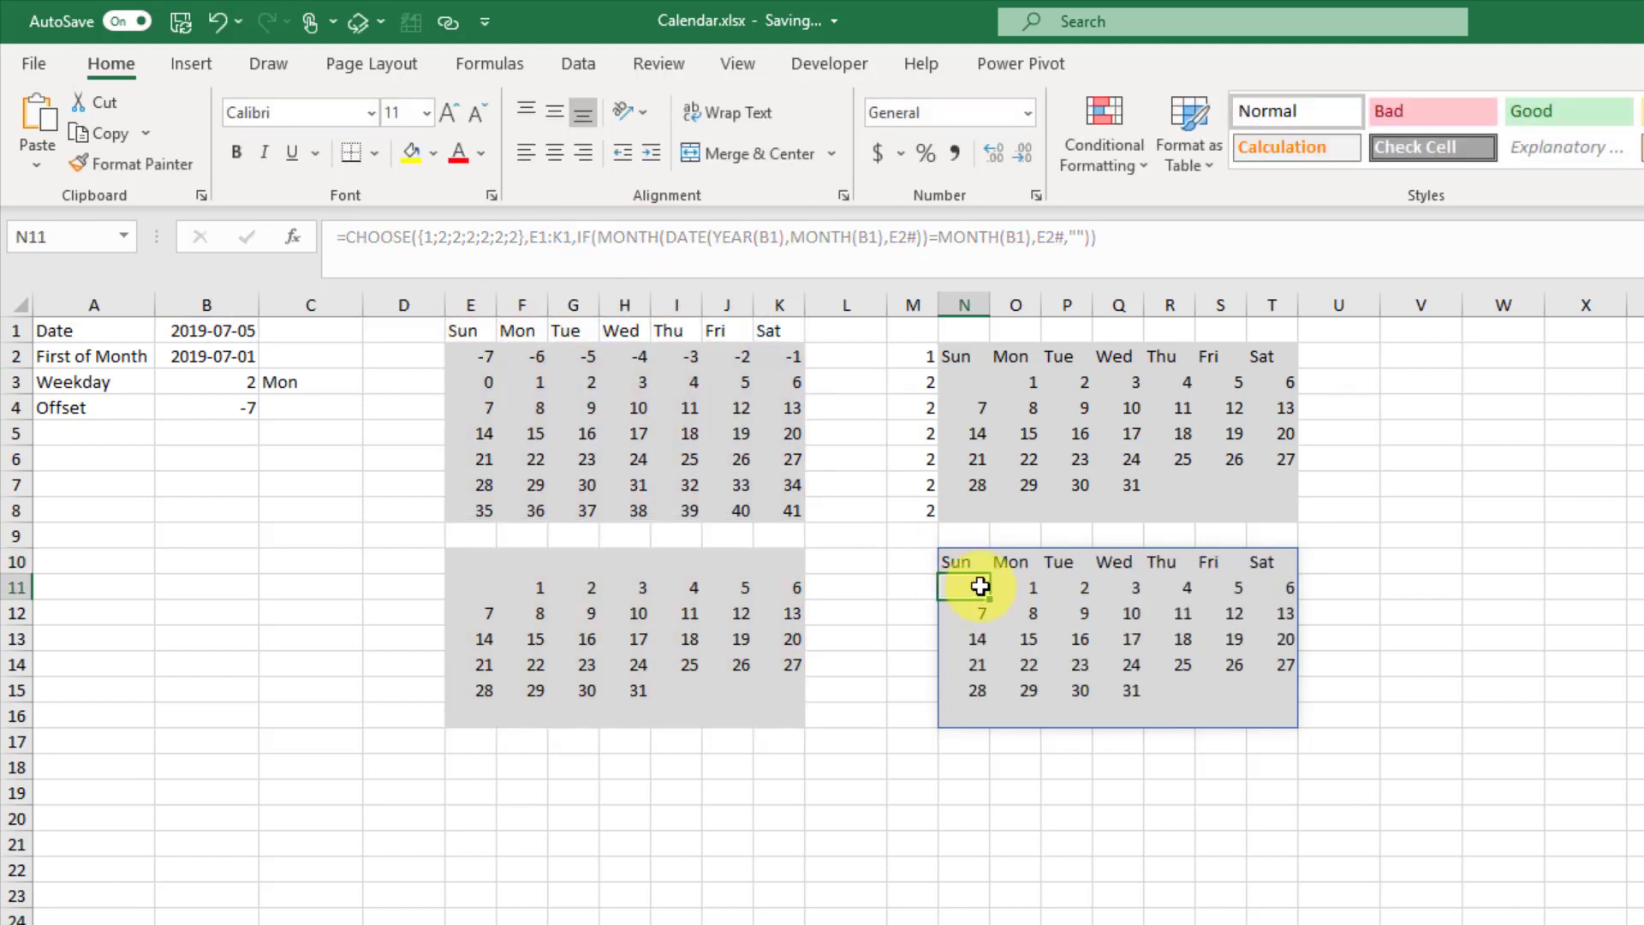
# Convert the E1:K1 reference in the N10 formula into the array constant {"Sun","Mon","Tue","Wed","Thu","Fri","Sat"}
pyautogui.click(974, 562)
pyautogui.click(1125, 245)
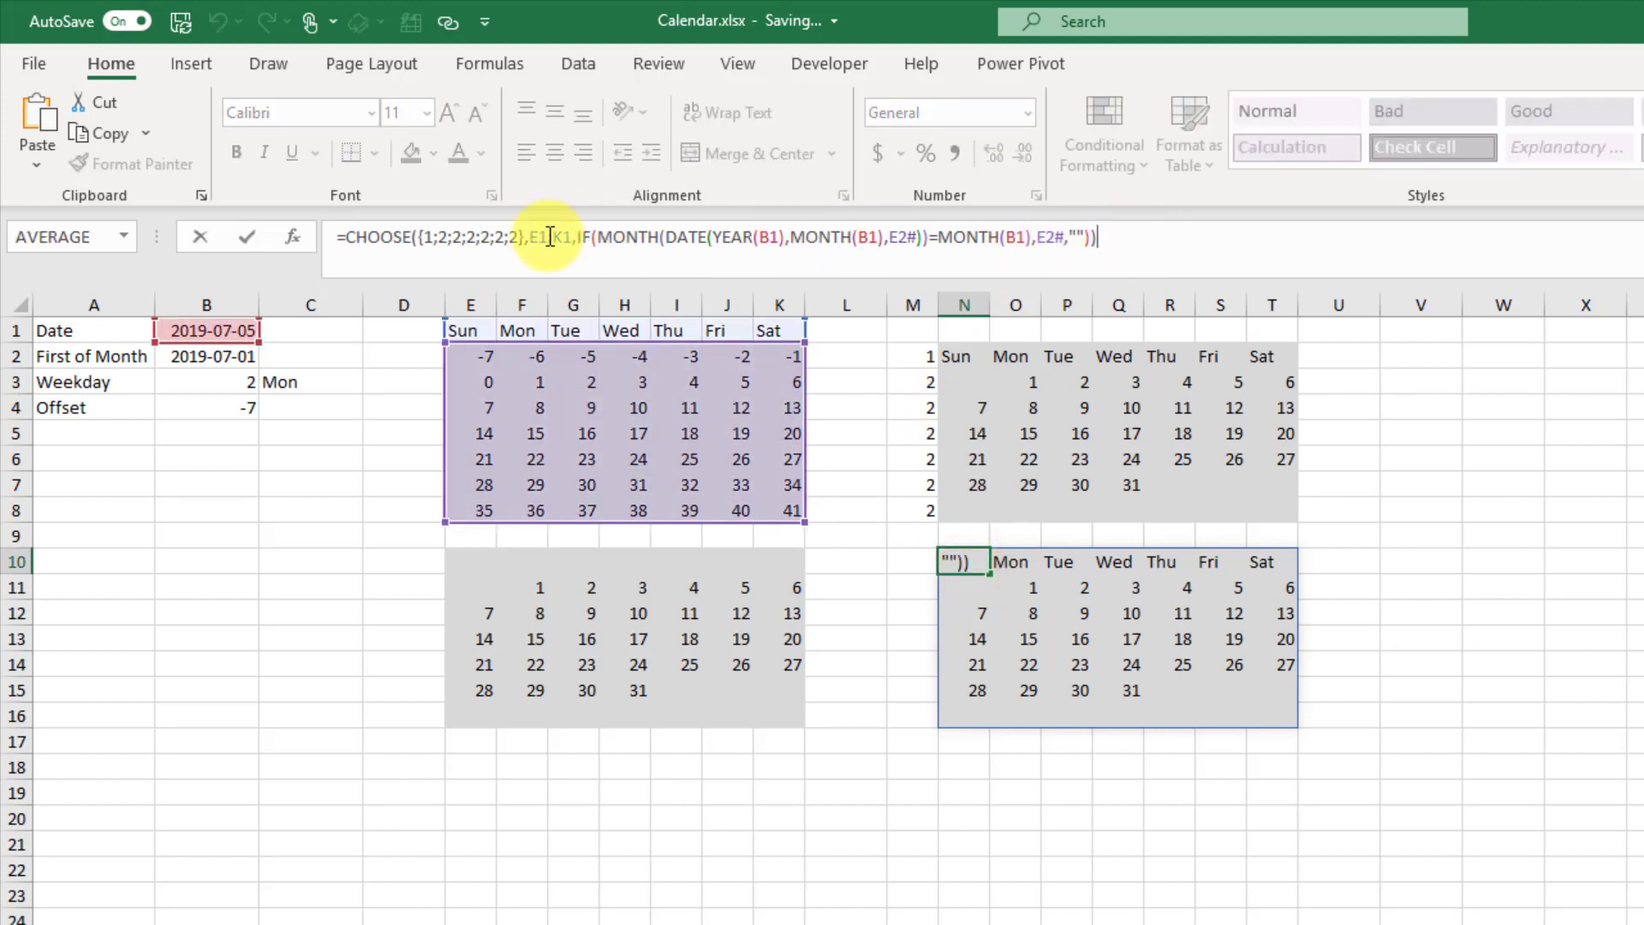
pyautogui.moveTo(531, 238); pyautogui.dragTo(570, 241)
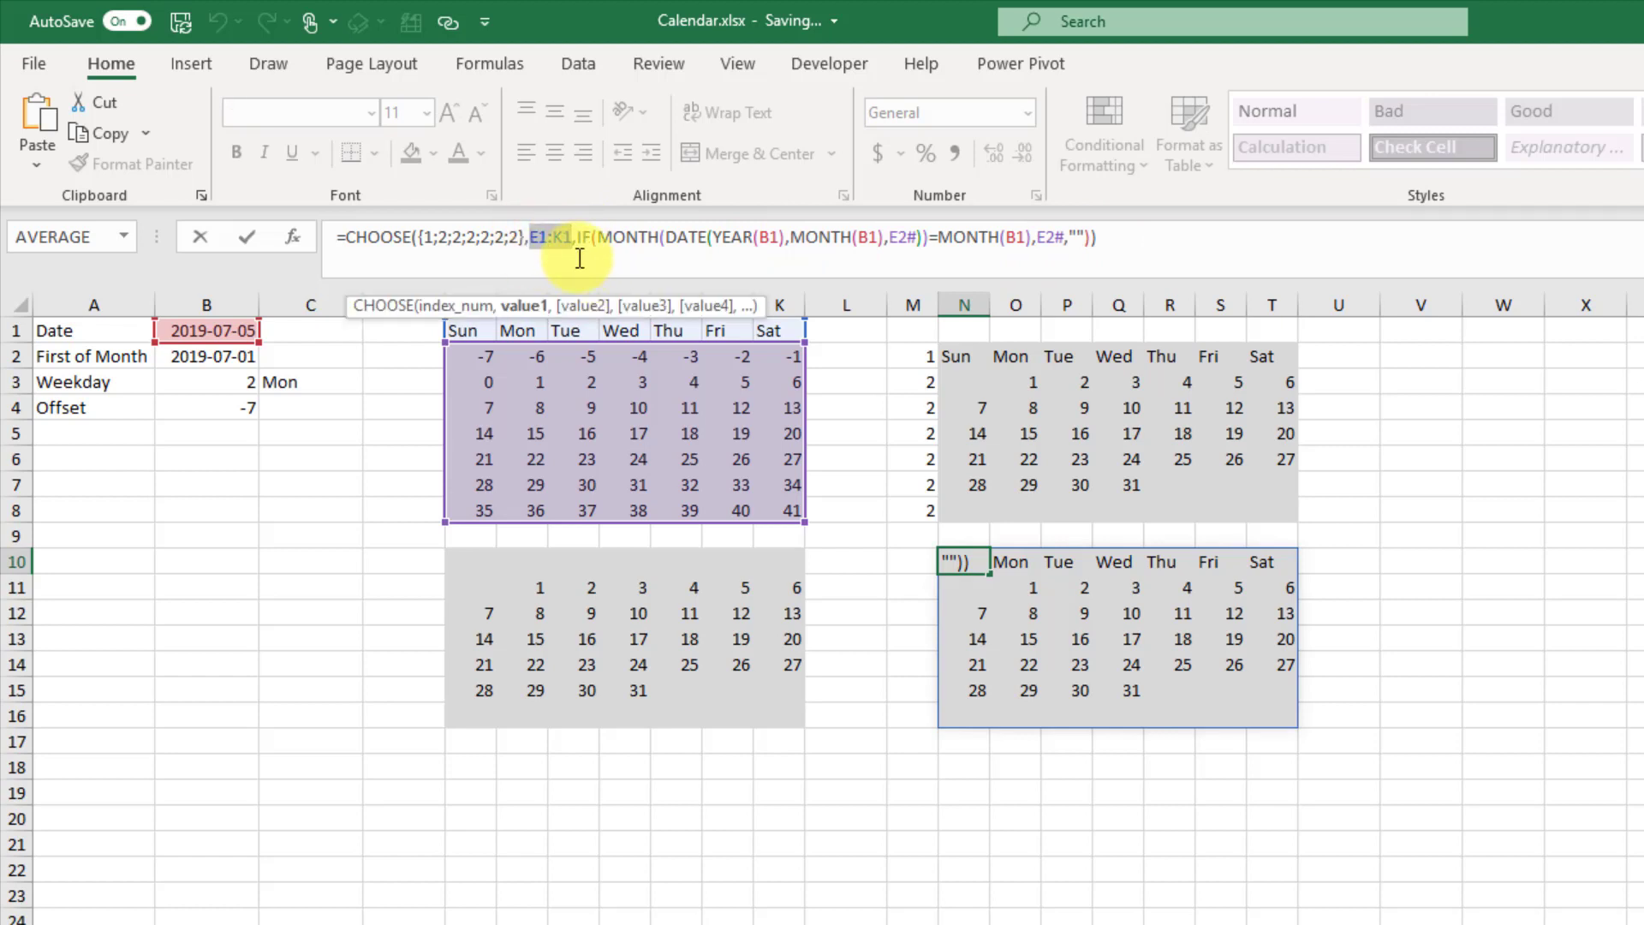
pyautogui.press('F9')
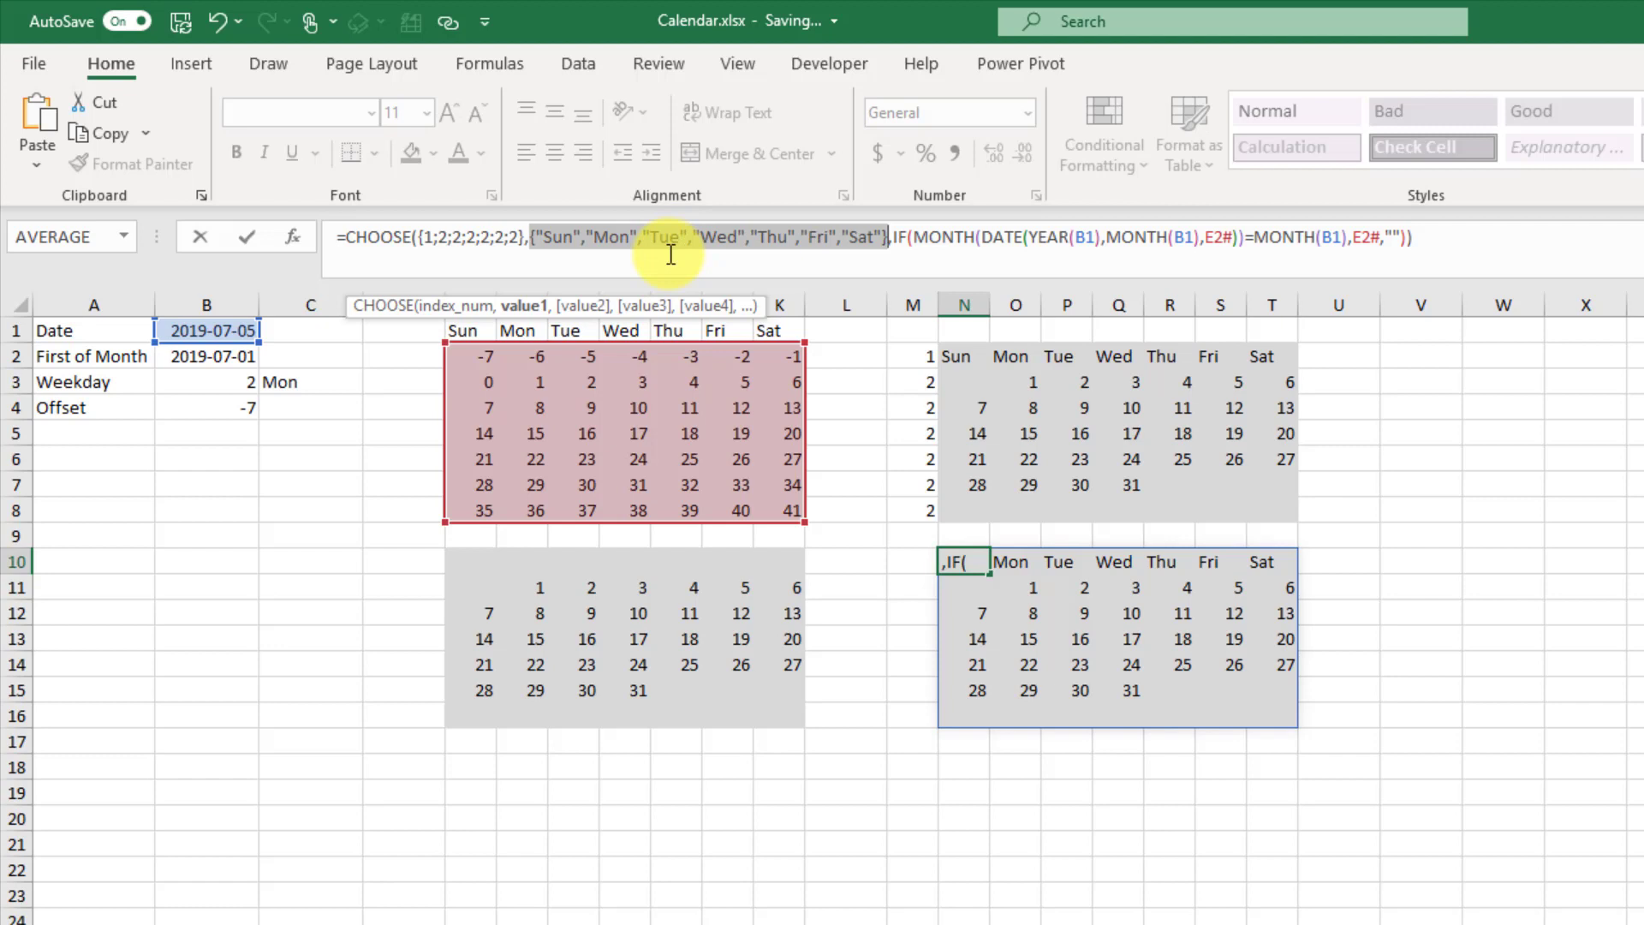
pyautogui.press('Return')
# Replace the E2# references in the N10 formula with the expression from E2, SEQUENCE(7,7,B4,1)
pyautogui.doubleClick(955, 561)
pyautogui.click(455, 356)
pyautogui.click(973, 565)
pyautogui.click(1075, 239)
pyautogui.hotkey('ctrl', 'v')
pyautogui.doubleClick(1499, 238)
pyautogui.hotkey('ctrl', 'v')
pyautogui.press('Return')
# Substitute the offset expression from B4, -1*(B3+5), for the B4 references in the N10 formula
pyautogui.click(209, 403)
pyautogui.click(969, 561)
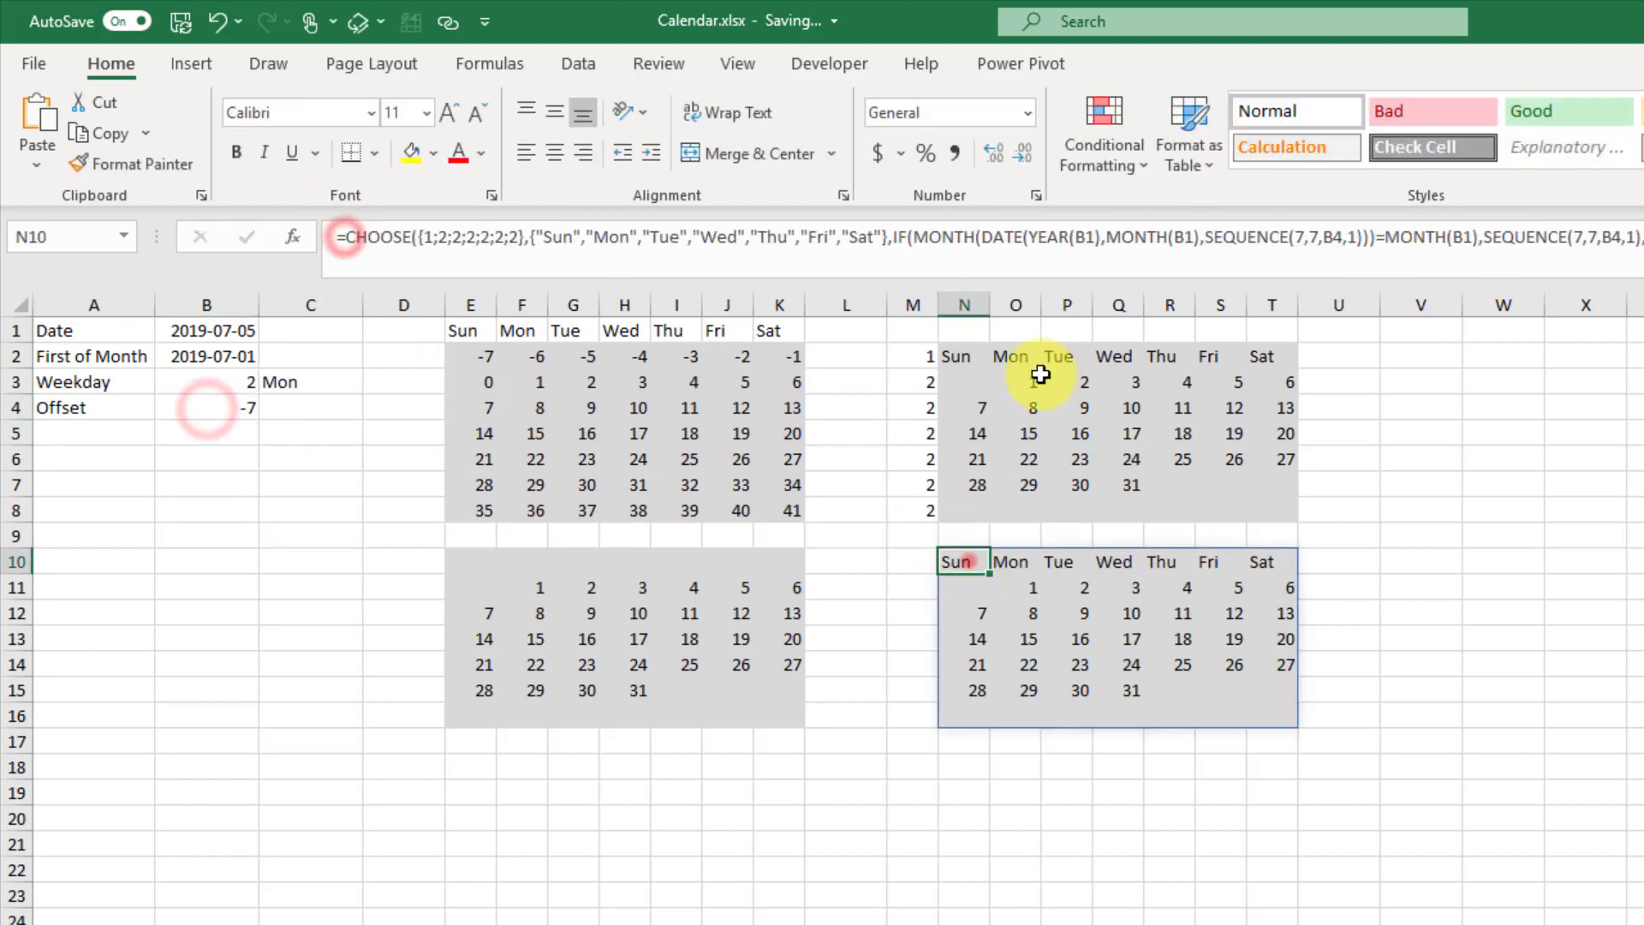
pyautogui.doubleClick(1290, 237)
pyautogui.write('-1*(B3+5)')
pyautogui.press('Return')
# Substitute the WEEKDAY expression from B3 for the B3 references in the N10 formula
pyautogui.click(964, 562)
pyautogui.doubleClick(231, 378)
pyautogui.click(969, 564)
pyautogui.click(895, 241)
pyautogui.hotkey('ctrl', 'v')
pyautogui.press('Return')
# Replace the B2 references in the N10 formula with the first-of-month expression from B2, EOMONTH(B1,-1)+1
pyautogui.doubleClick(205, 356)
pyautogui.moveTo(346, 237); pyautogui.dragTo(612, 231)
pyautogui.hotkey('ctrl', 'c')
pyautogui.press('Return')
pyautogui.click(961, 562)
pyautogui.click(929, 249)
pyautogui.doubleClick(1441, 237)
pyautogui.hotkey('ctrl', 'v')
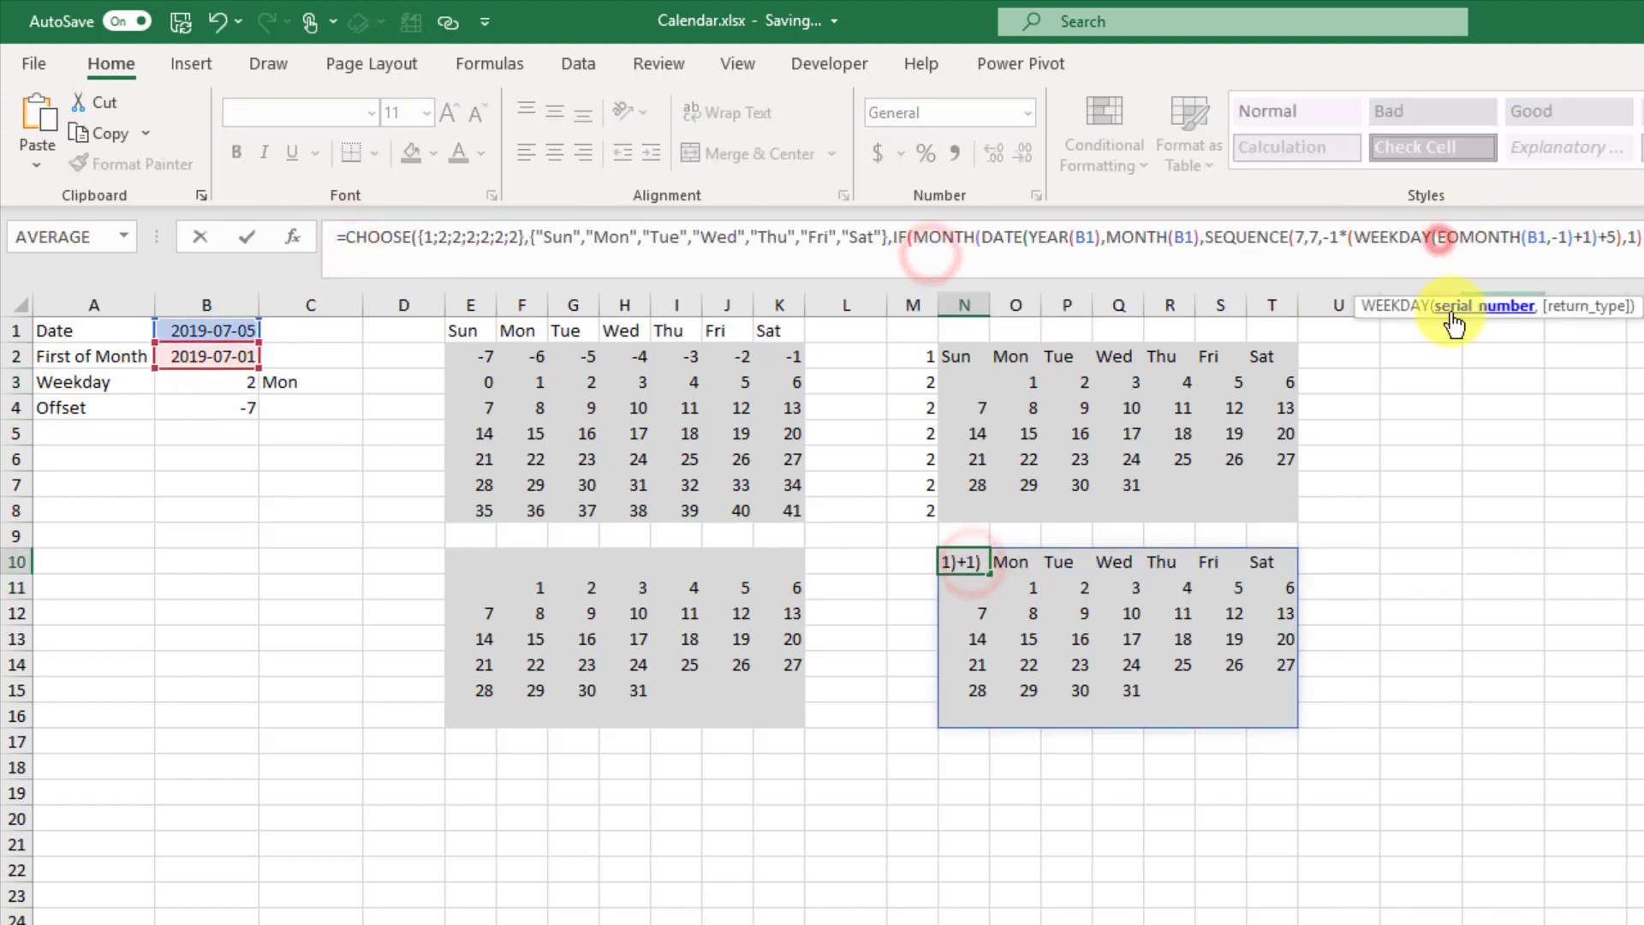
pyautogui.press('Return')
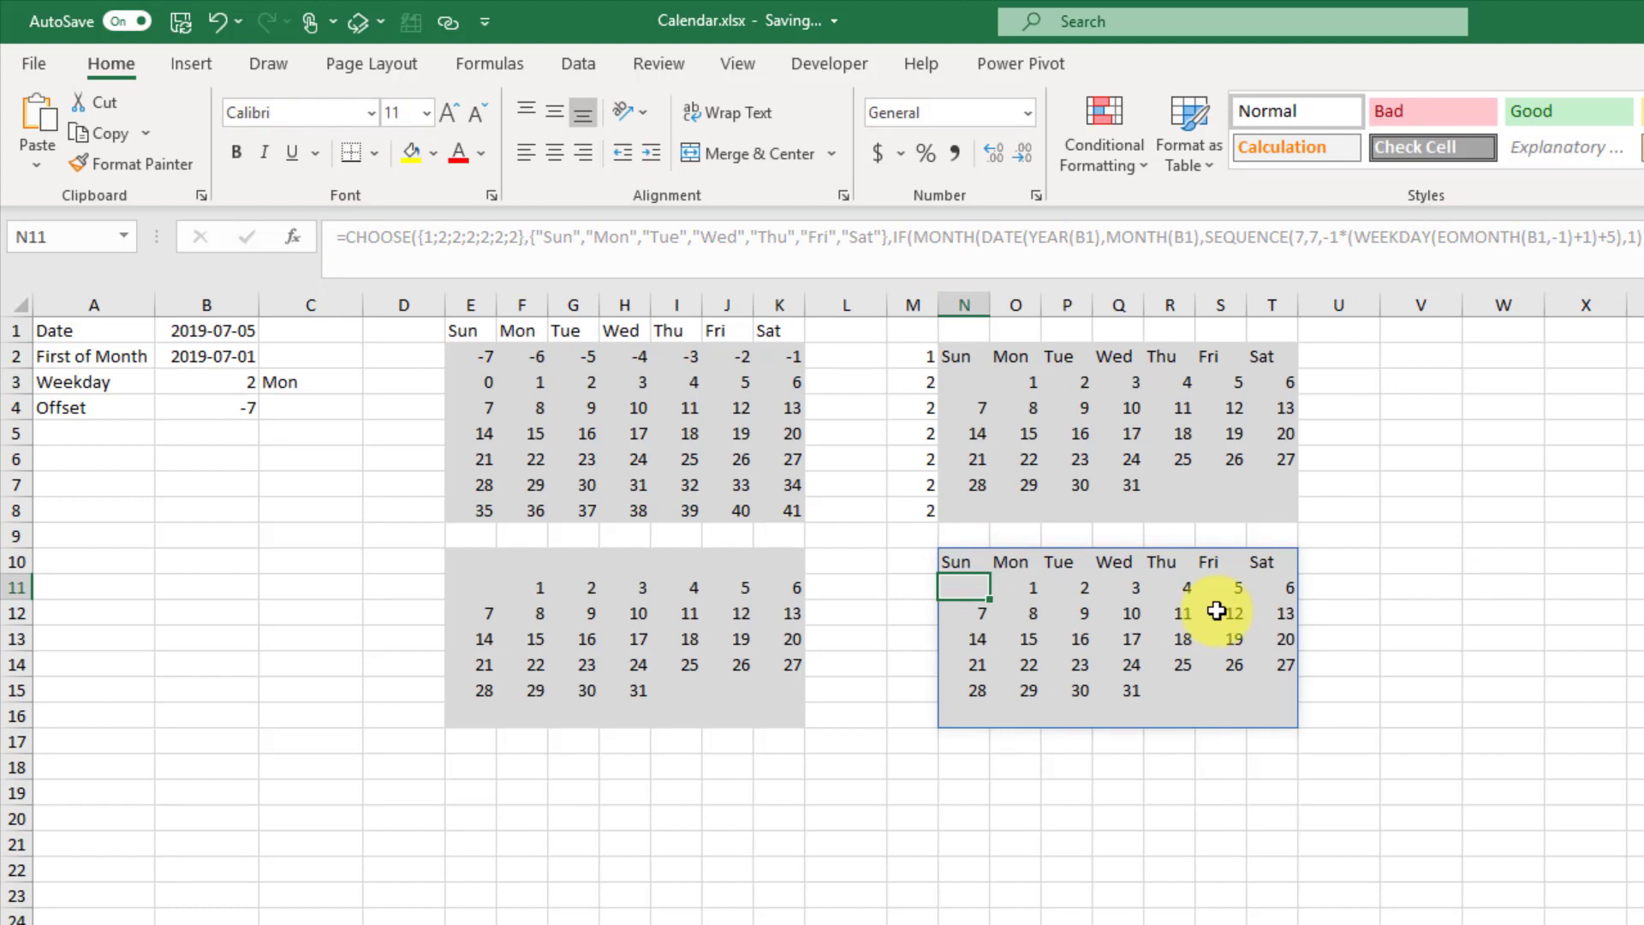
# Examine the complete formula in N10 and check which input cells it refers to
pyautogui.click(969, 567)
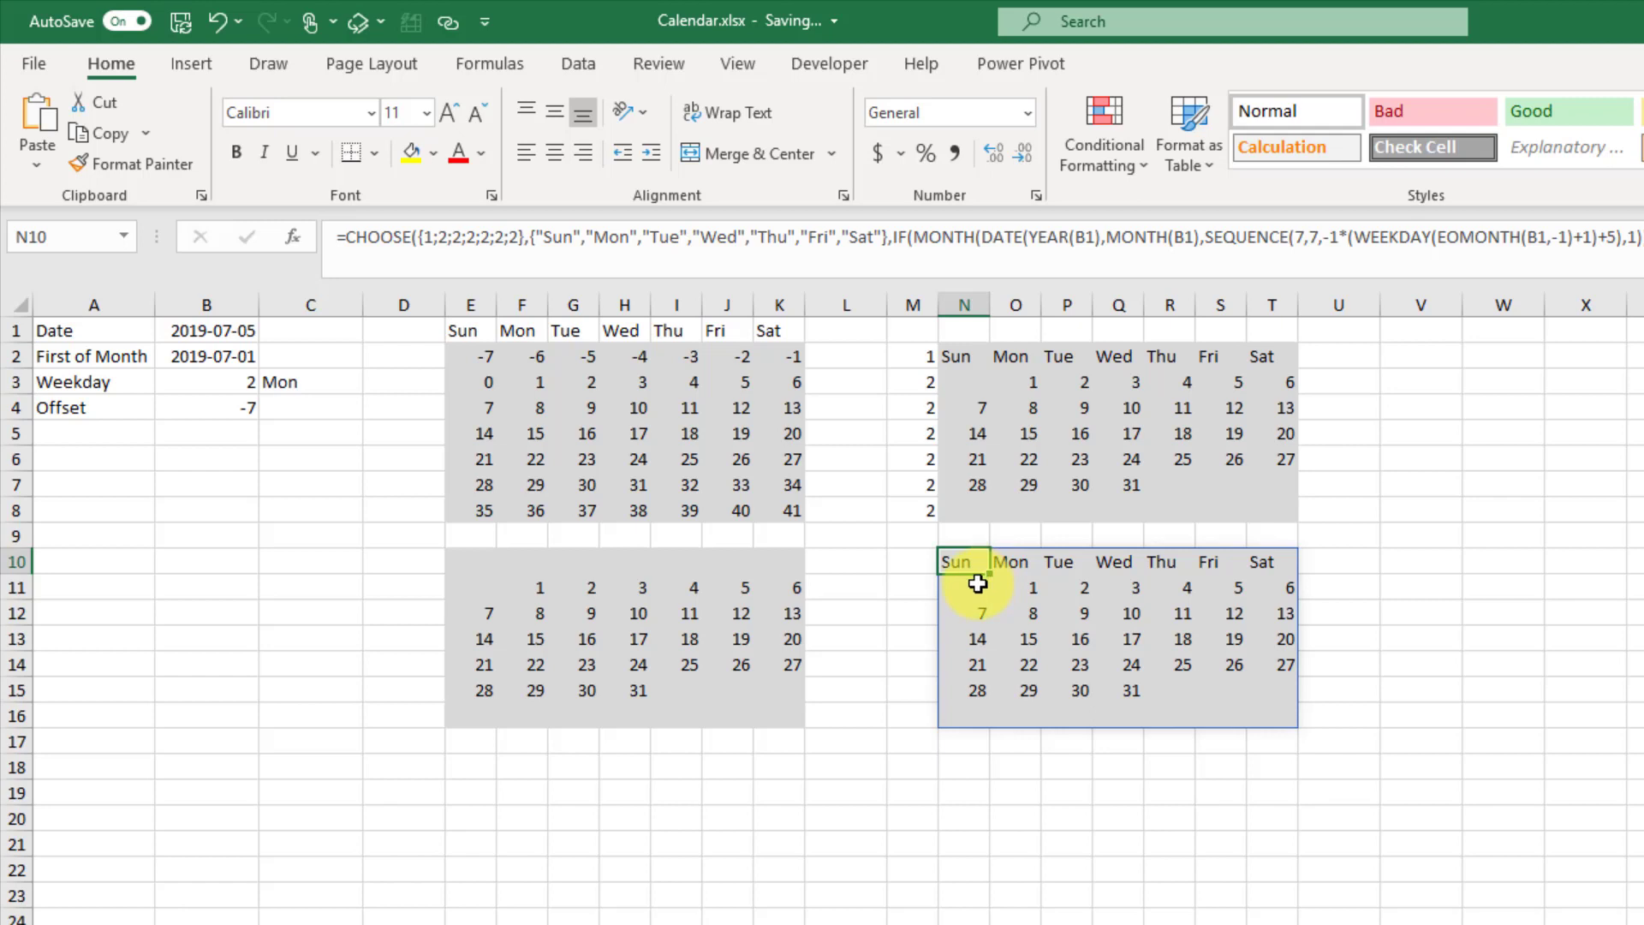
pyautogui.doubleClick(977, 585)
pyautogui.click(191, 329)
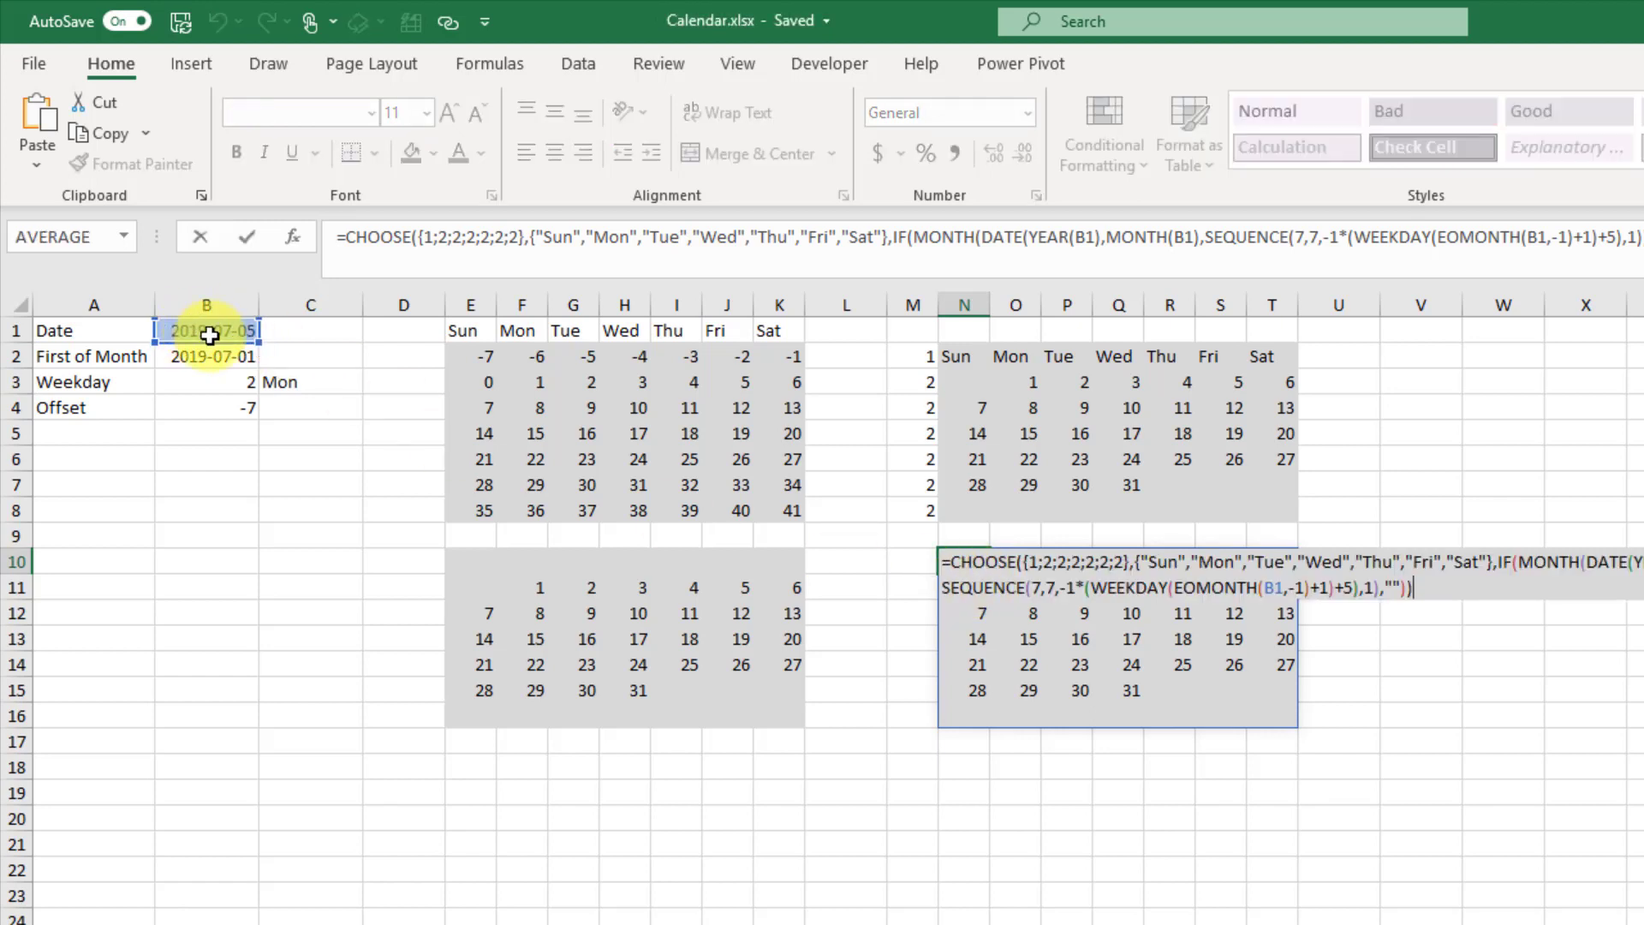
pyautogui.press('Return')
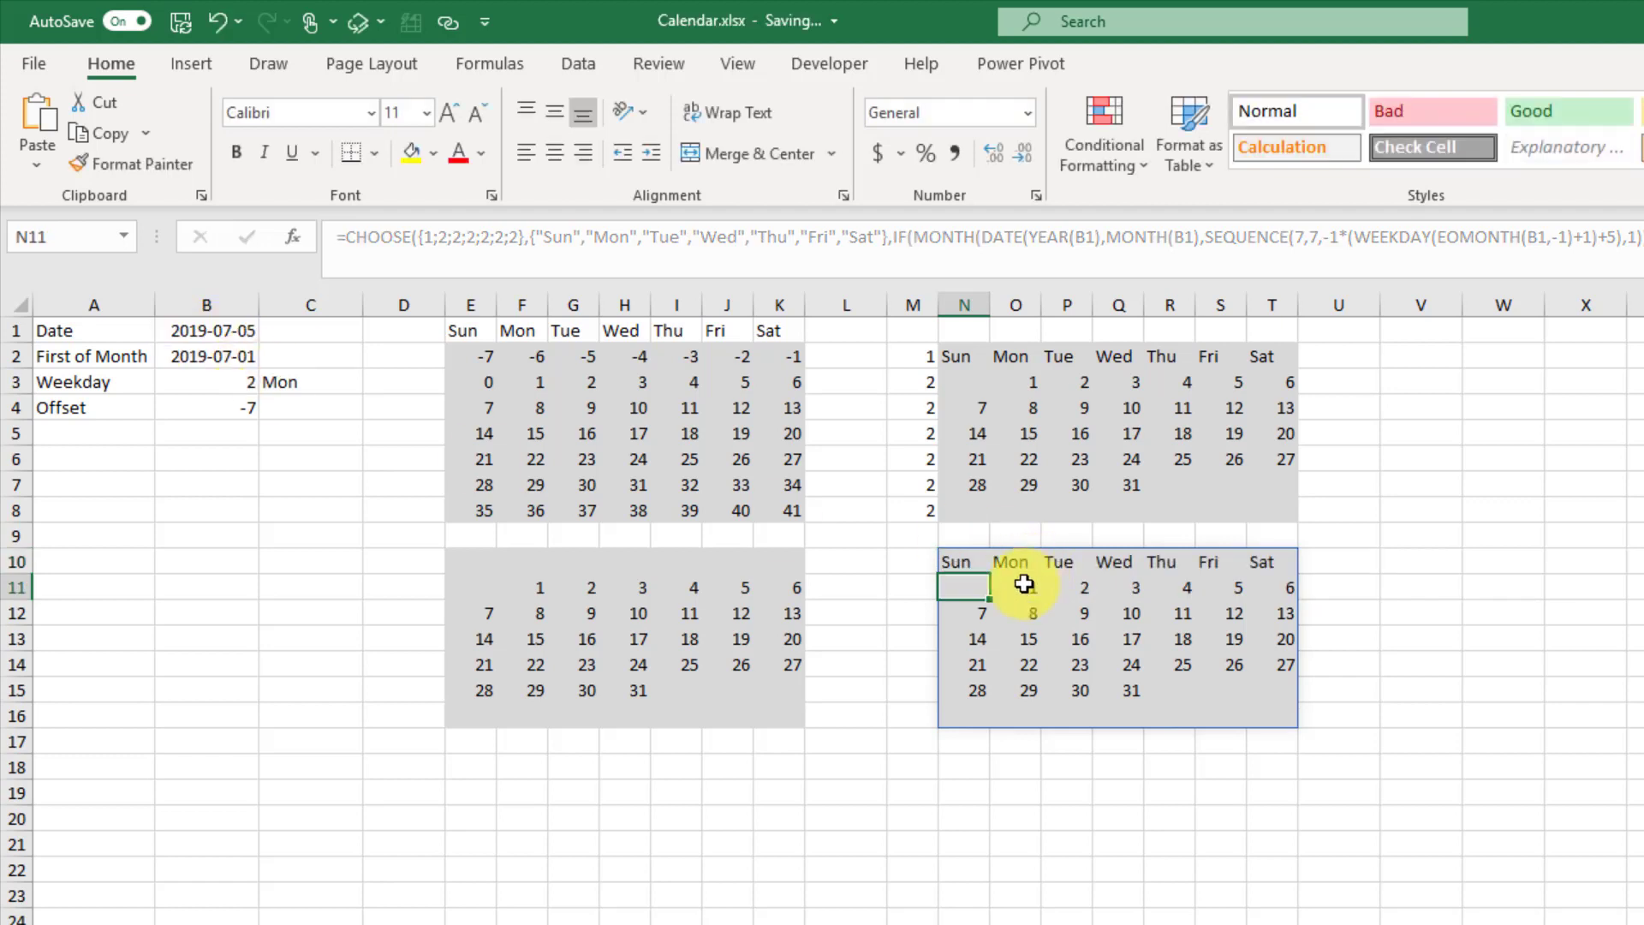